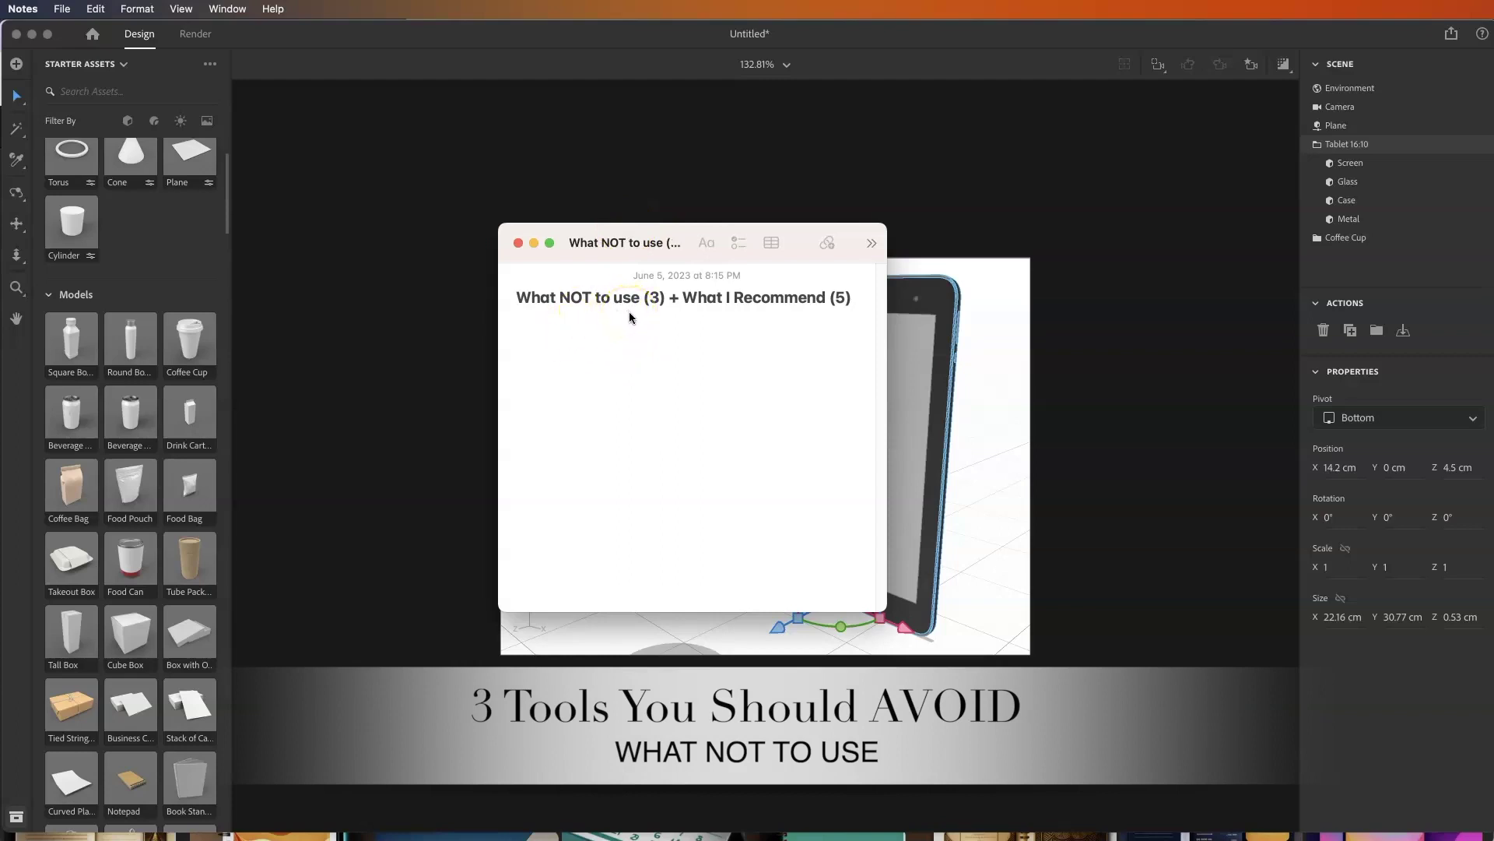
Step: Close the note and the Creative Cloud window to bring the Dimension scene forward
left_click(518, 242)
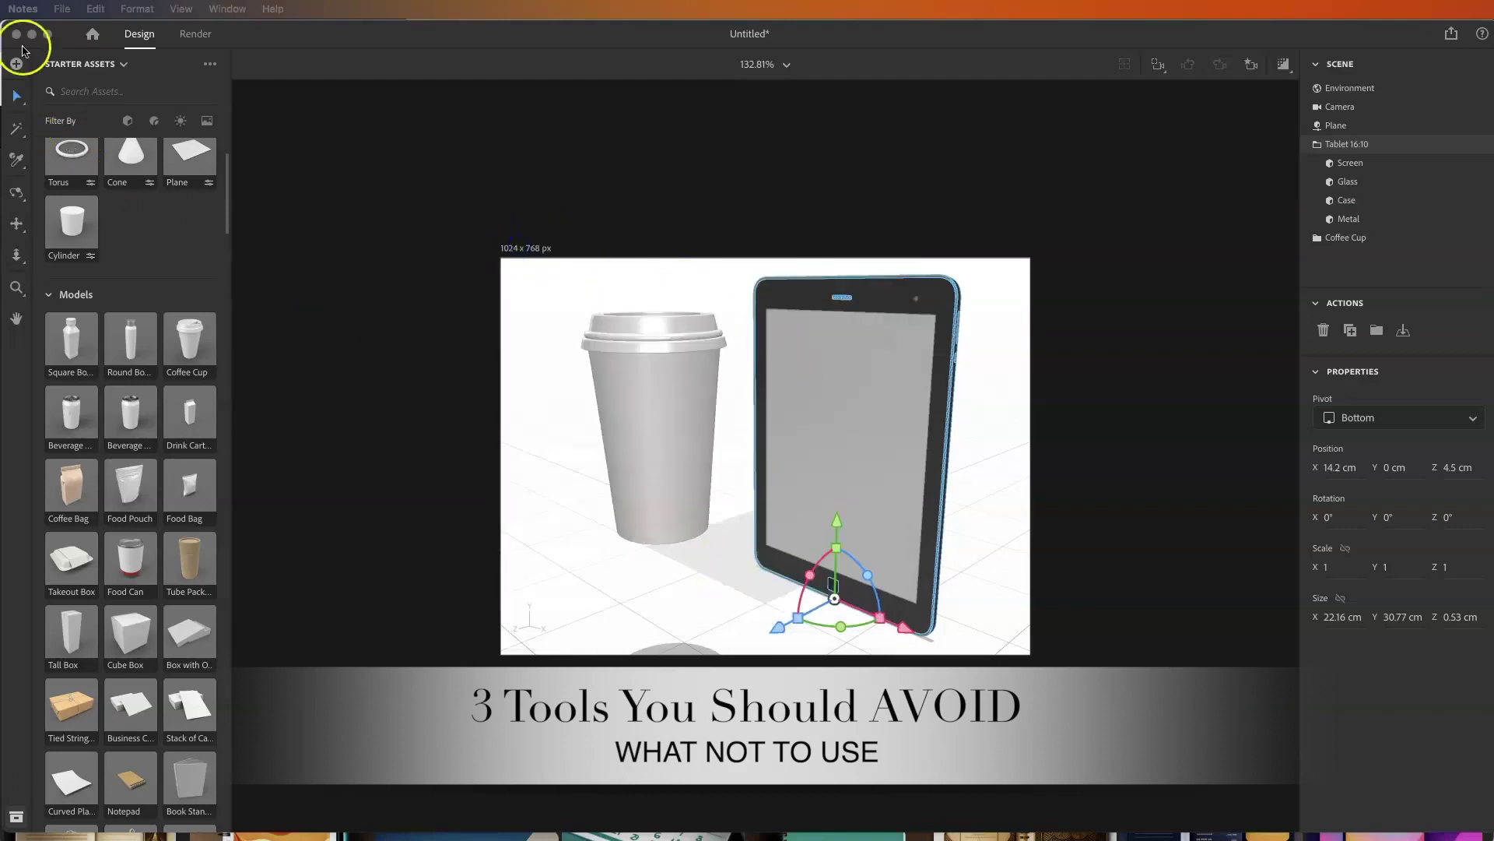
left_click(177, 78)
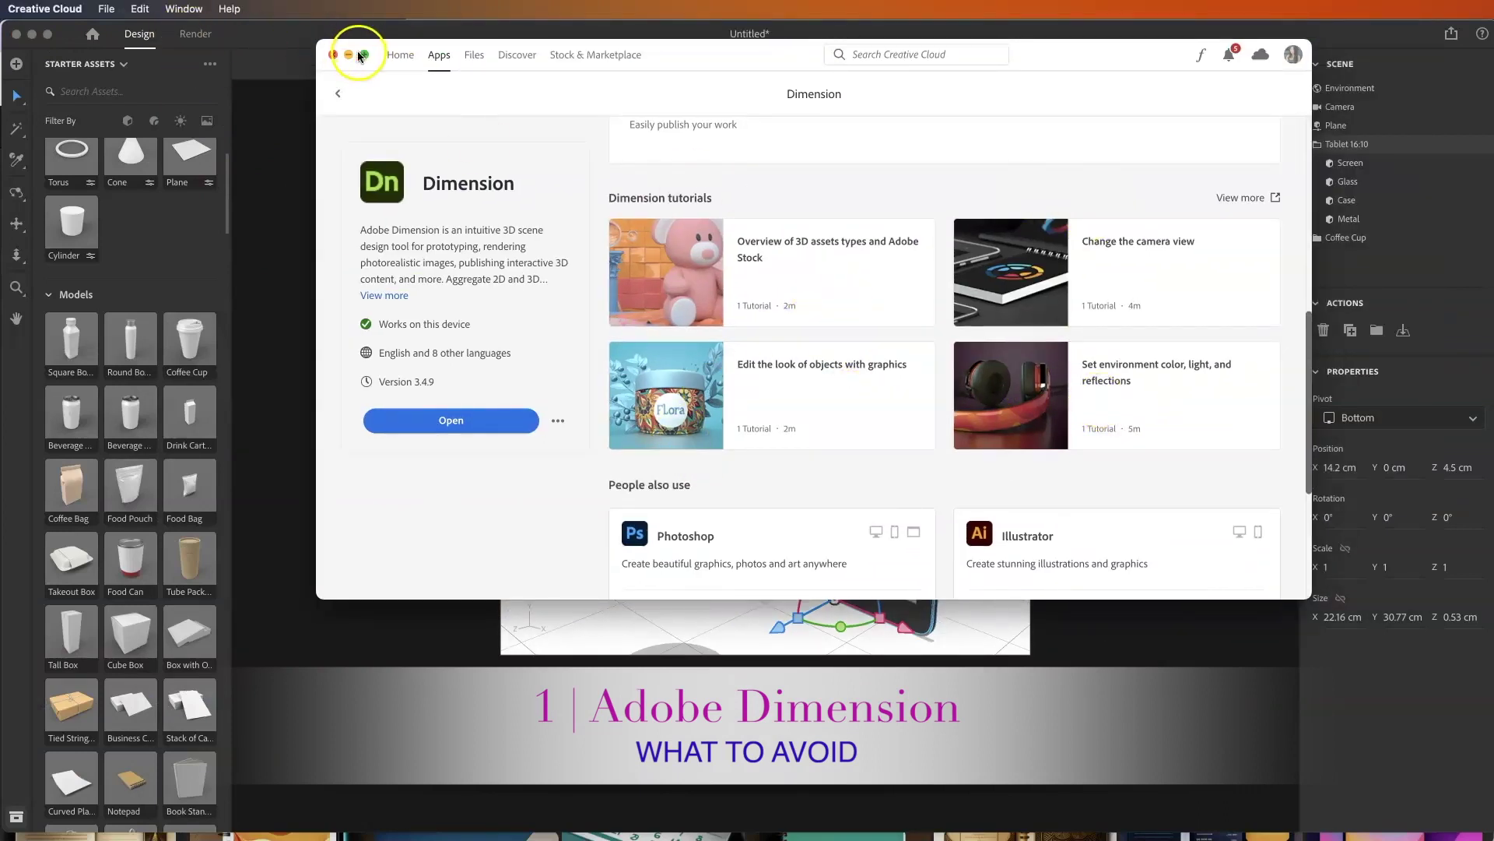
left_click_drag(813, 62, 557, 80)
key("super+w")
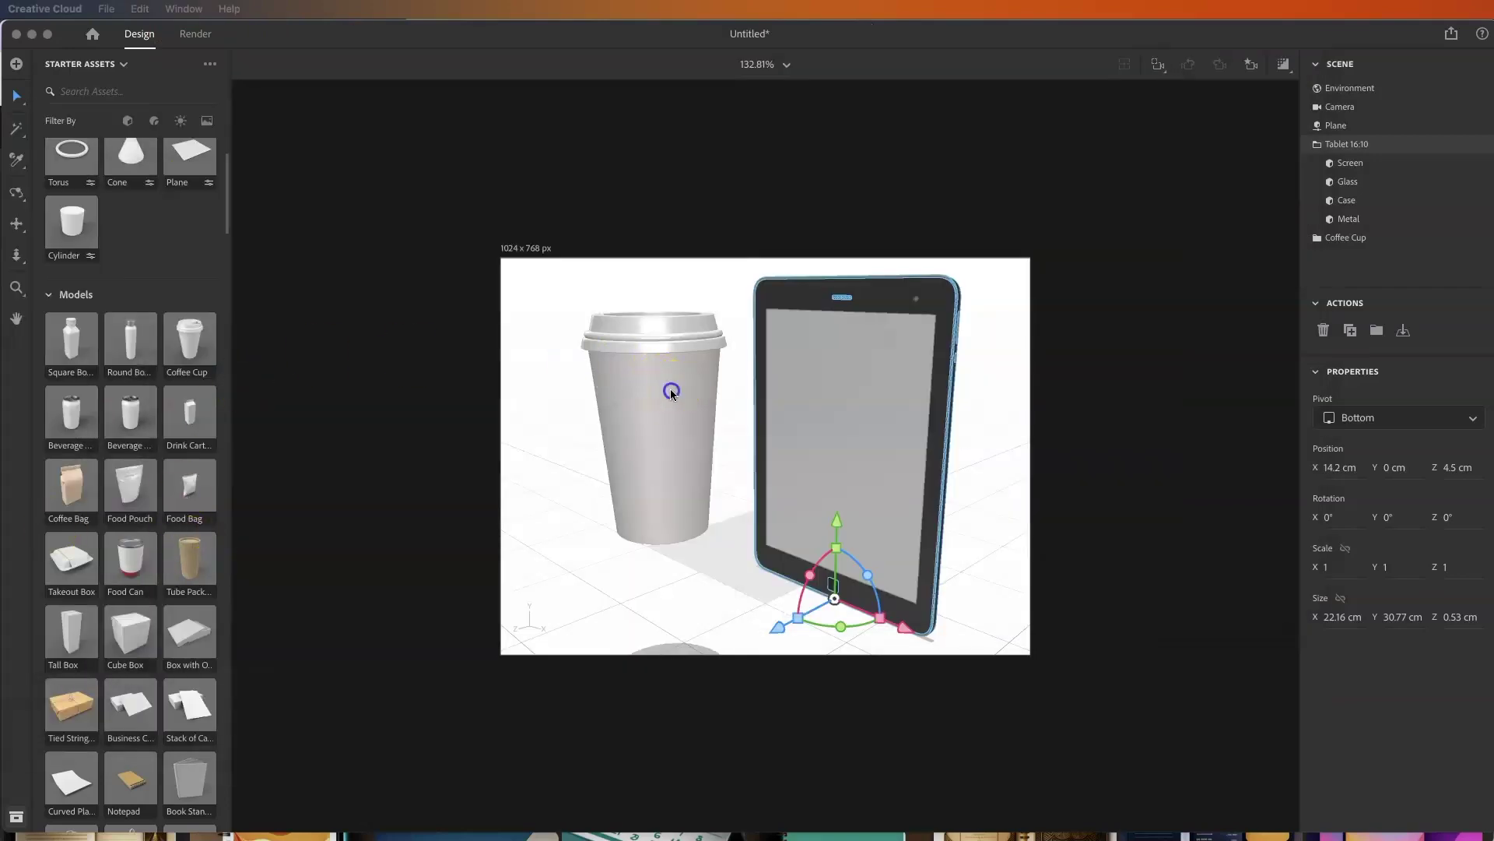
Step: Move the coffee cup forward, sink the tablet partly below the floor, and minimize Dimension
mouse_move(671, 393)
left_mouse_down()
mouse_move(640, 520)
mouse_move(644, 621)
mouse_move(655, 315)
mouse_move(662, 426)
mouse_move(657, 385)
left_mouse_up()
left_click_drag(884, 283, 680, 277)
mouse_move(791, 323)
left_mouse_down()
mouse_move(801, 343)
mouse_move(760, 330)
mouse_move(707, 373)
mouse_move(783, 325)
left_mouse_up()
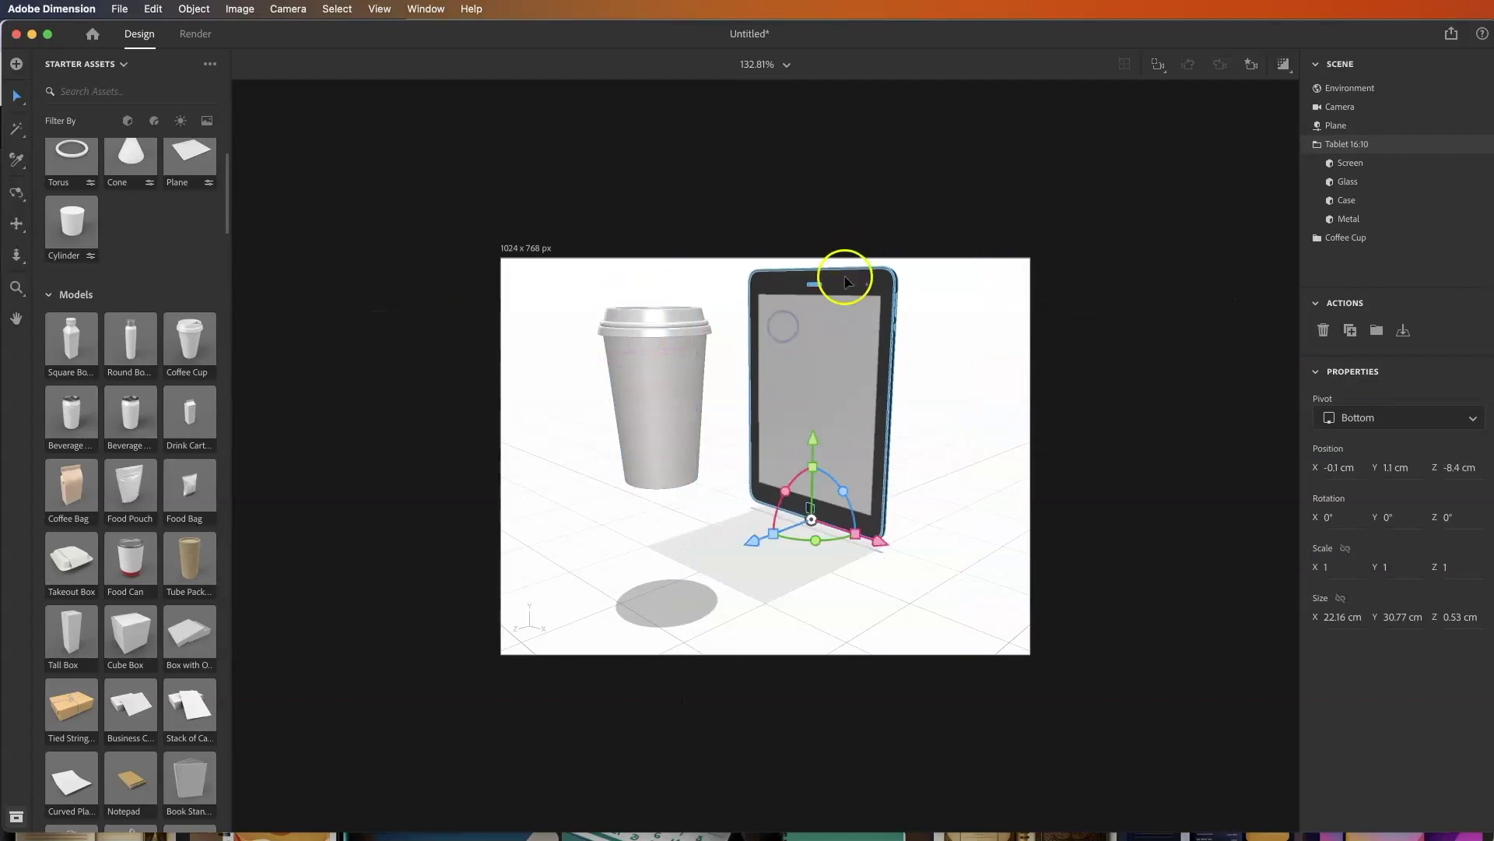
left_click_drag(847, 280, 840, 374)
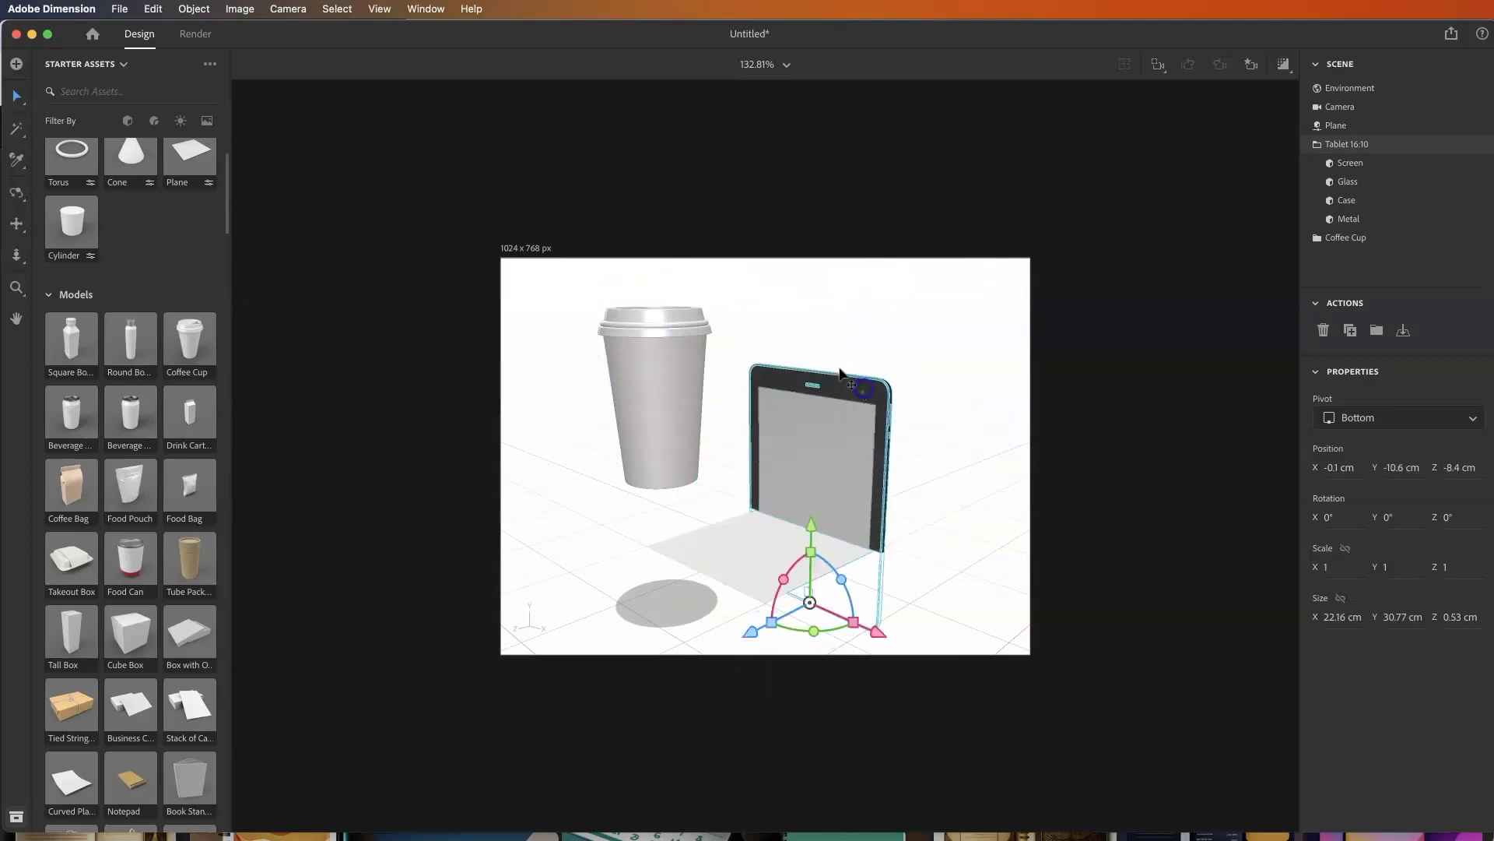
left_click(33, 36)
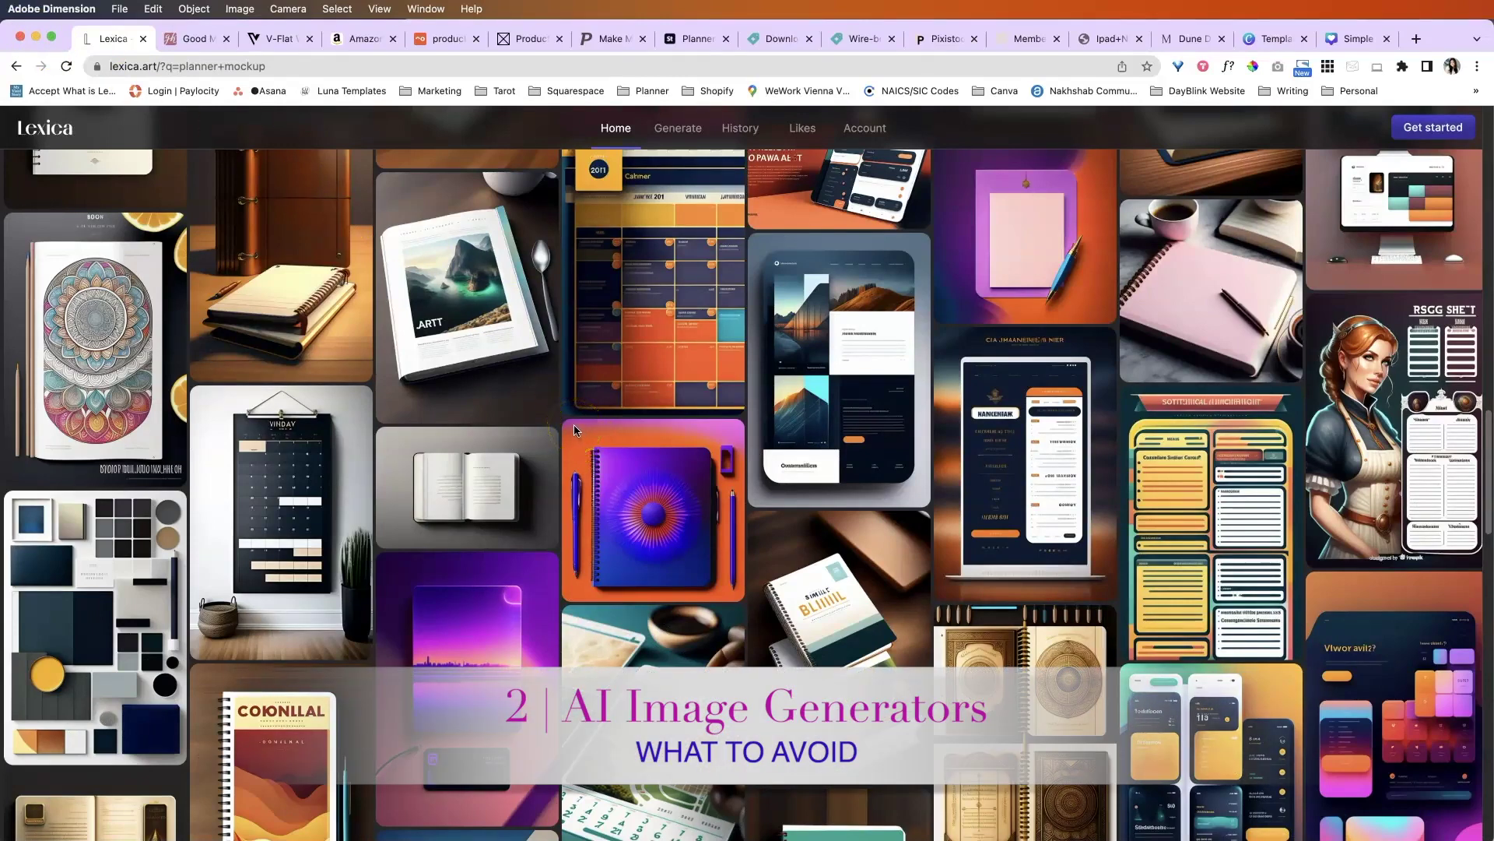
left_click(1125, 313)
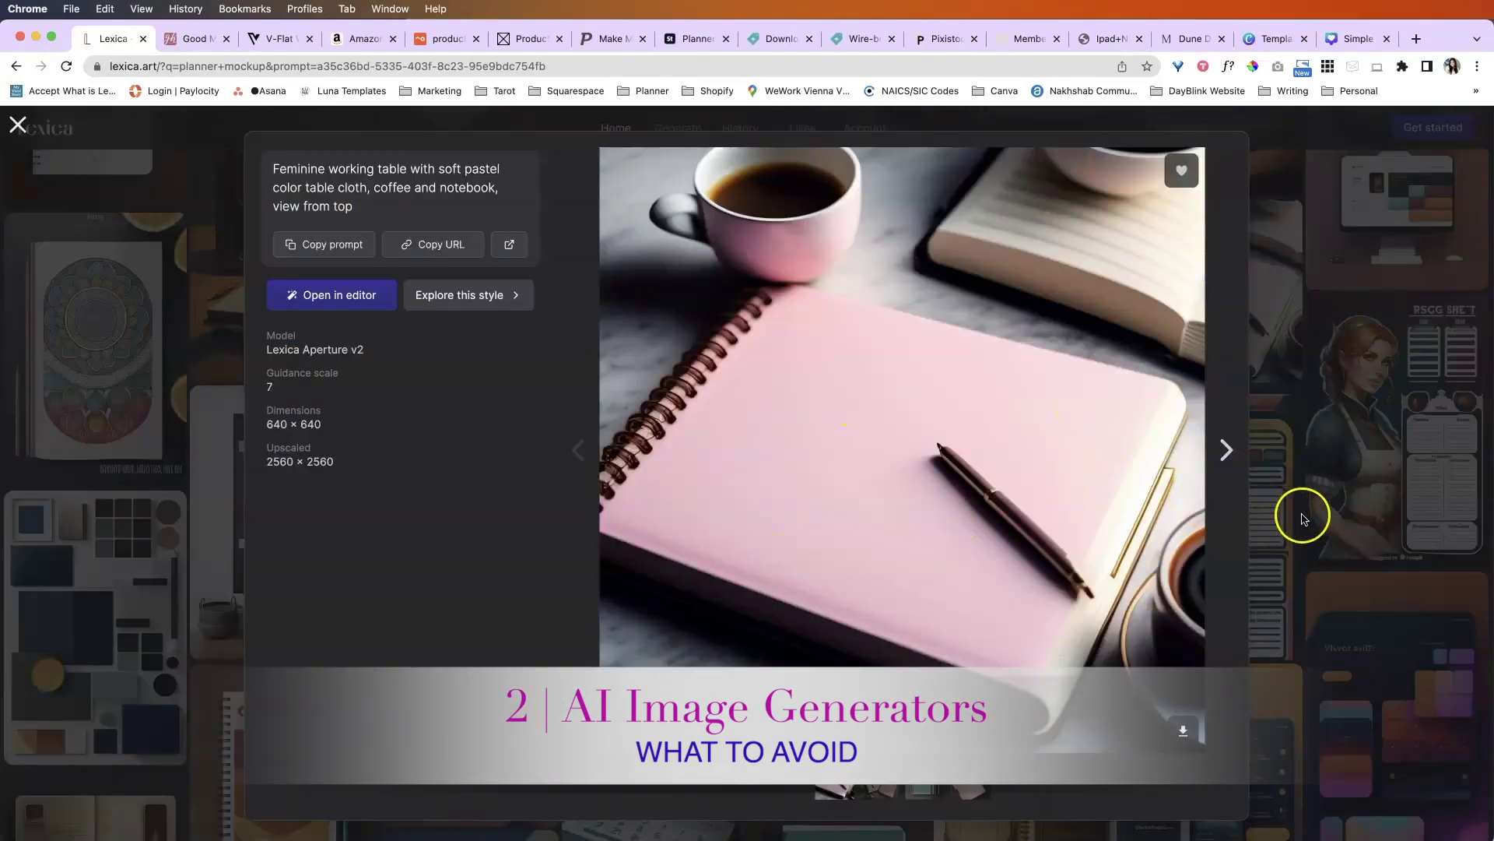
left_click(1303, 517)
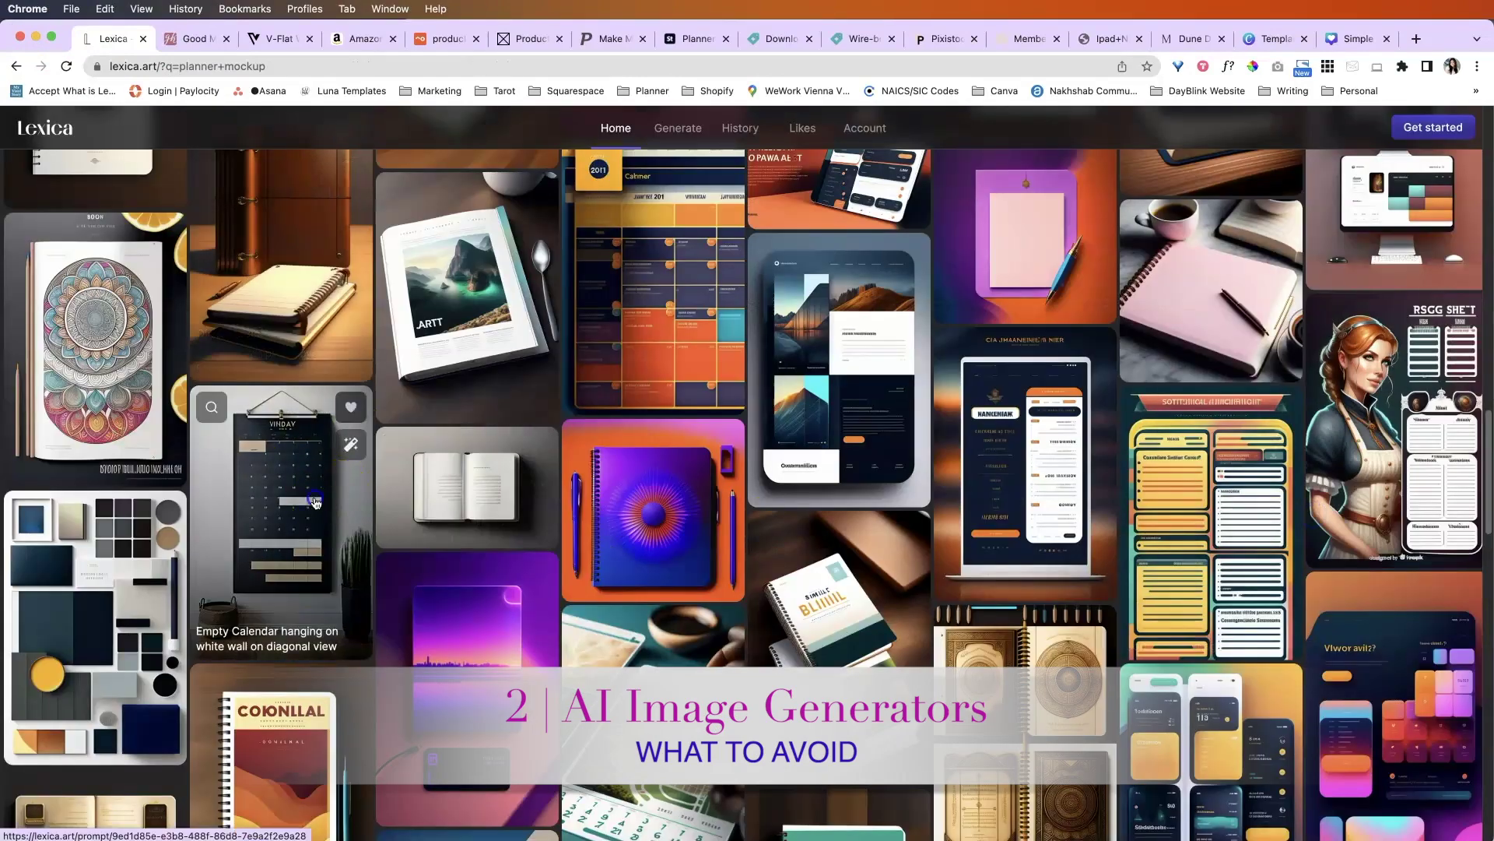
scroll(1101, 507, "up", 3)
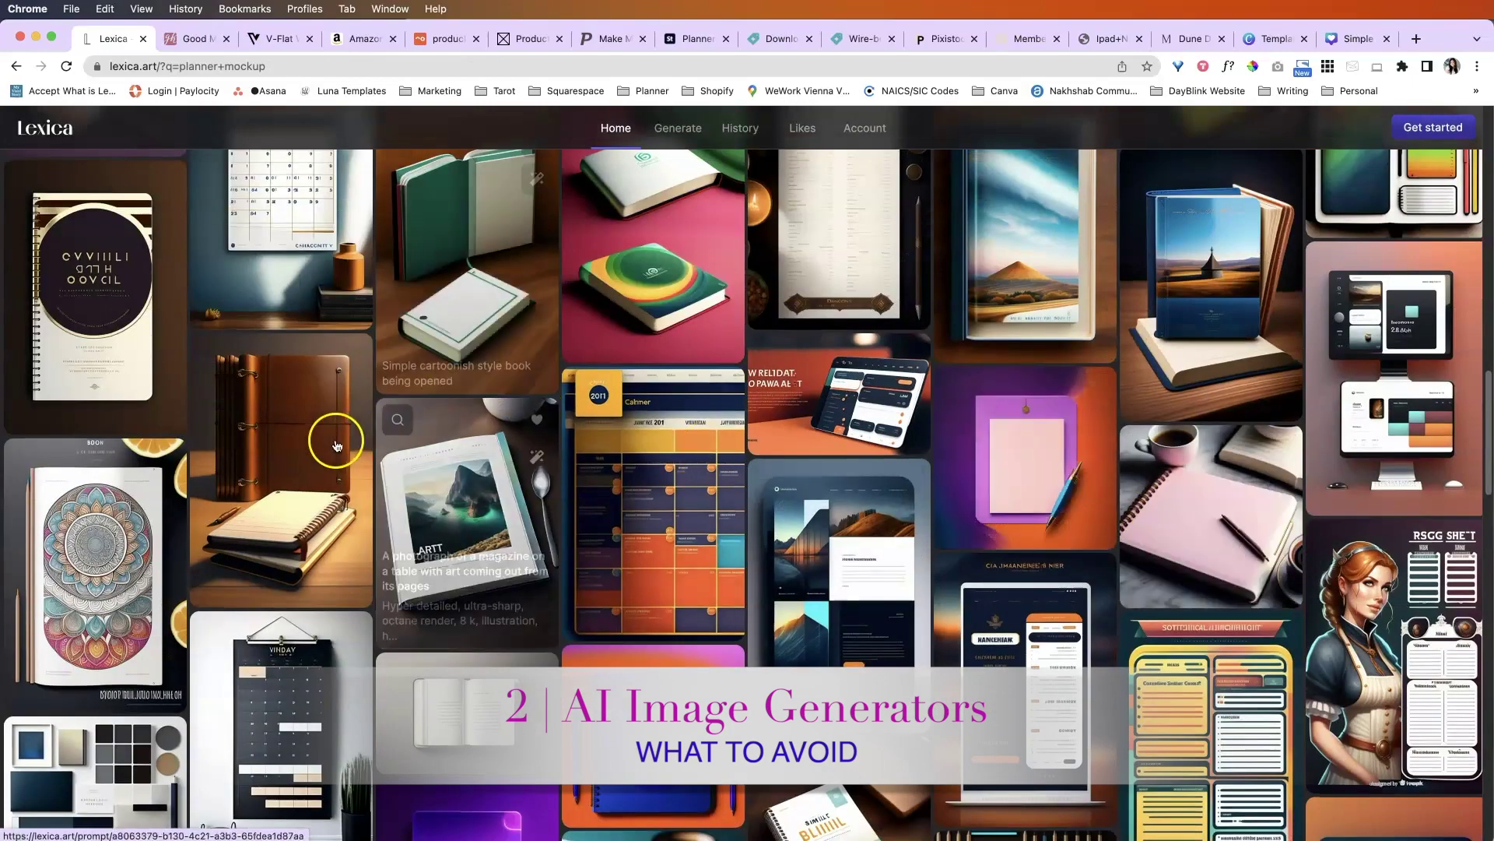
scroll(335, 389, "up", 8)
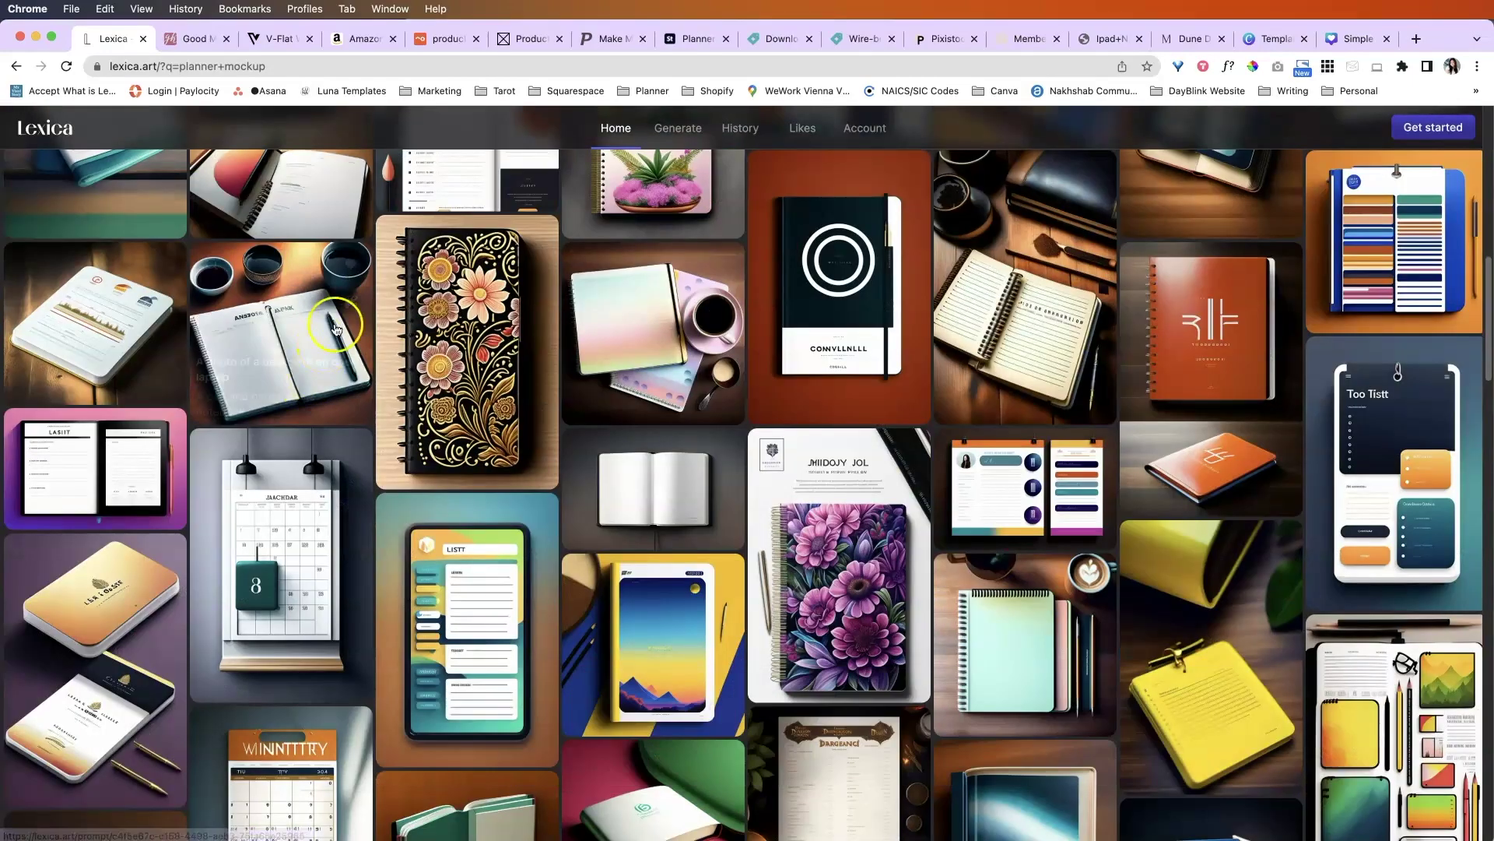
left_click(641, 328)
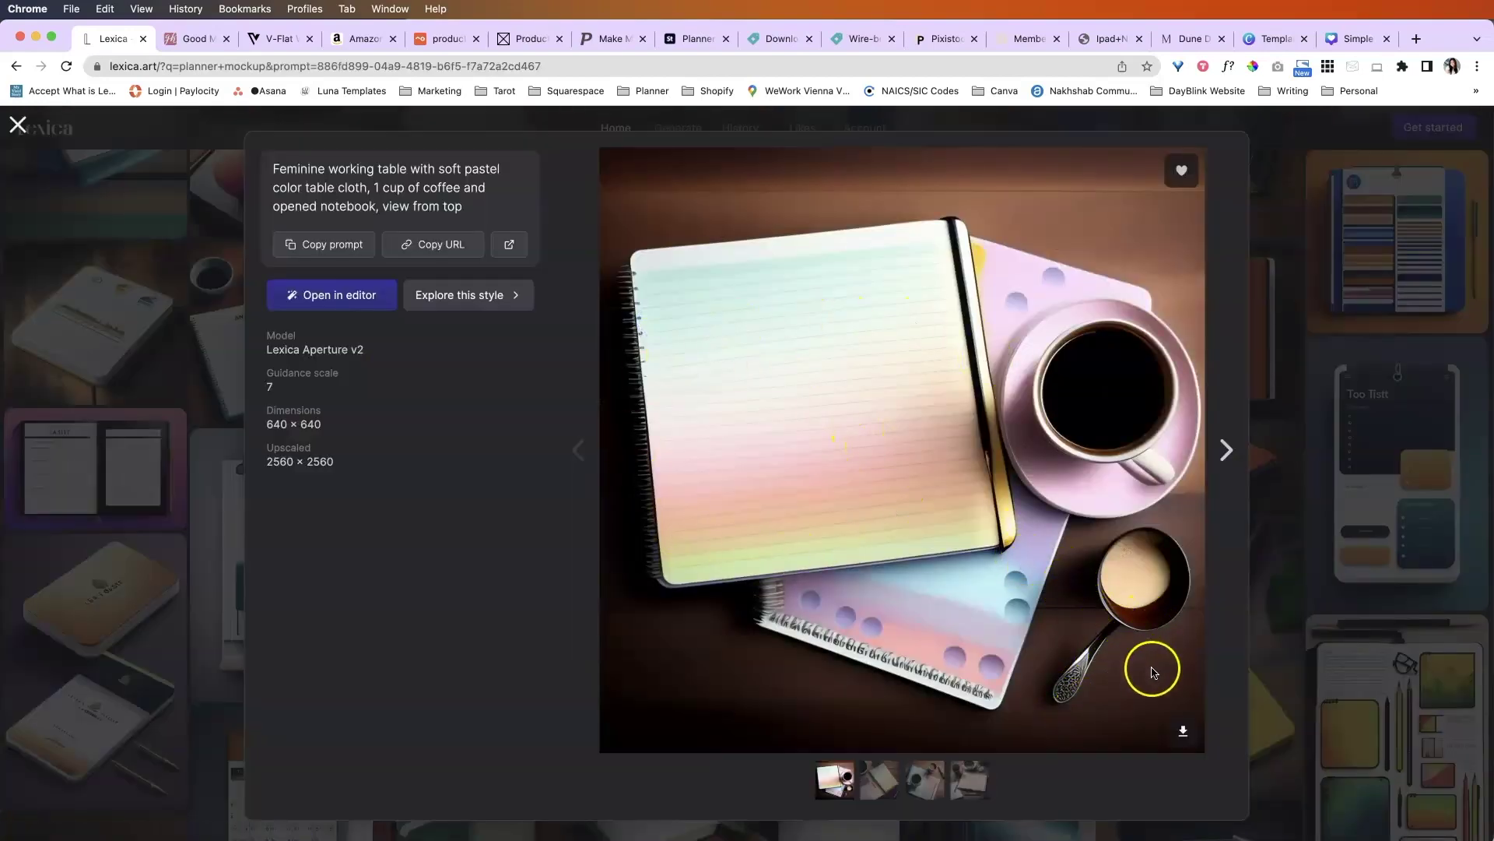
left_click(180, 275)
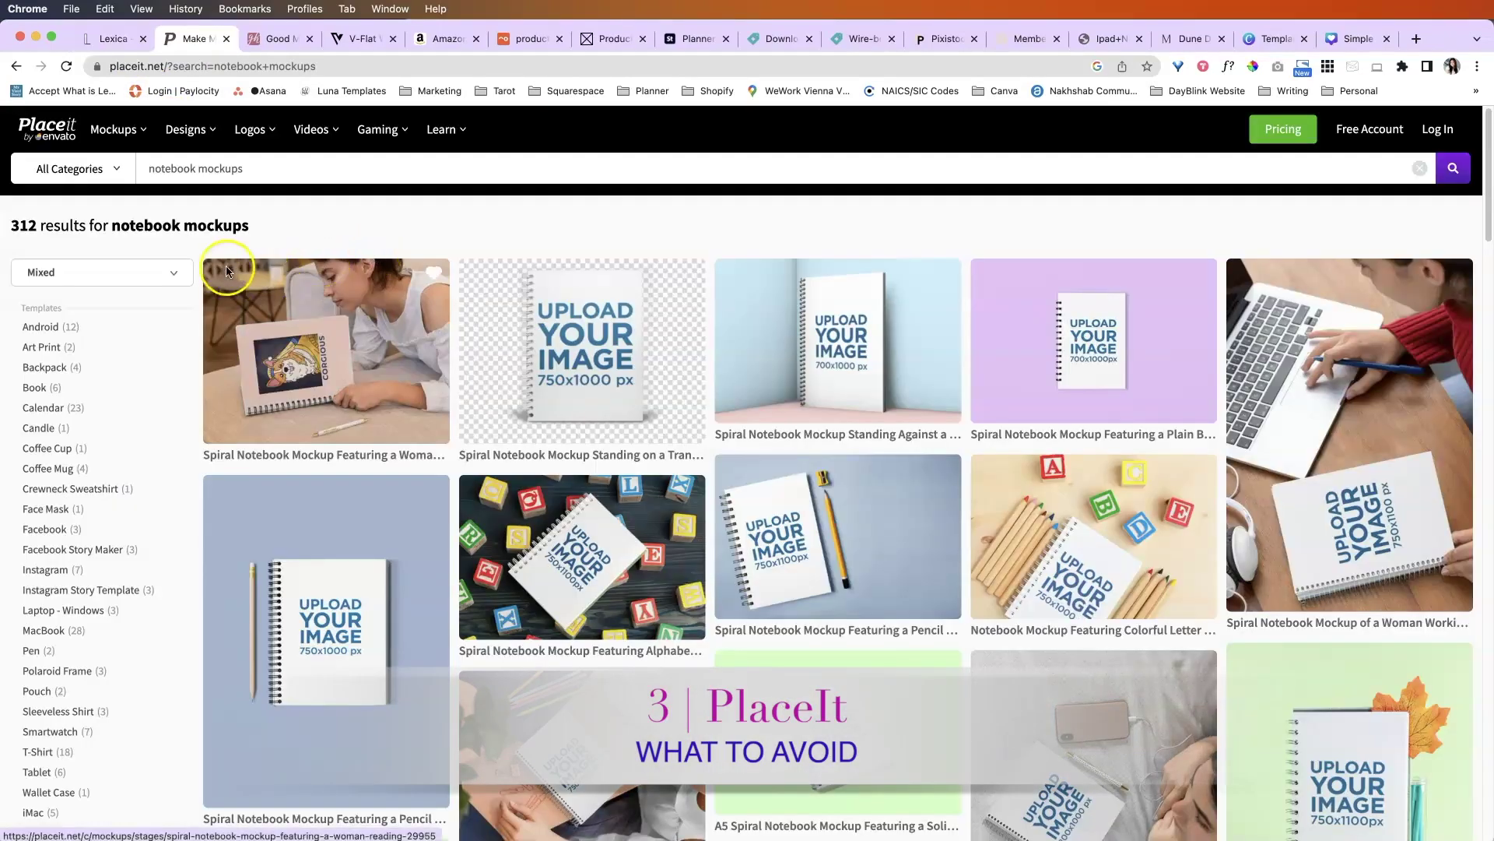
Step: Scroll through Placeit's 312 notebook mockups, from spiral notebooks to dark academia and lifestyle scenes
mouse_move(250, 137)
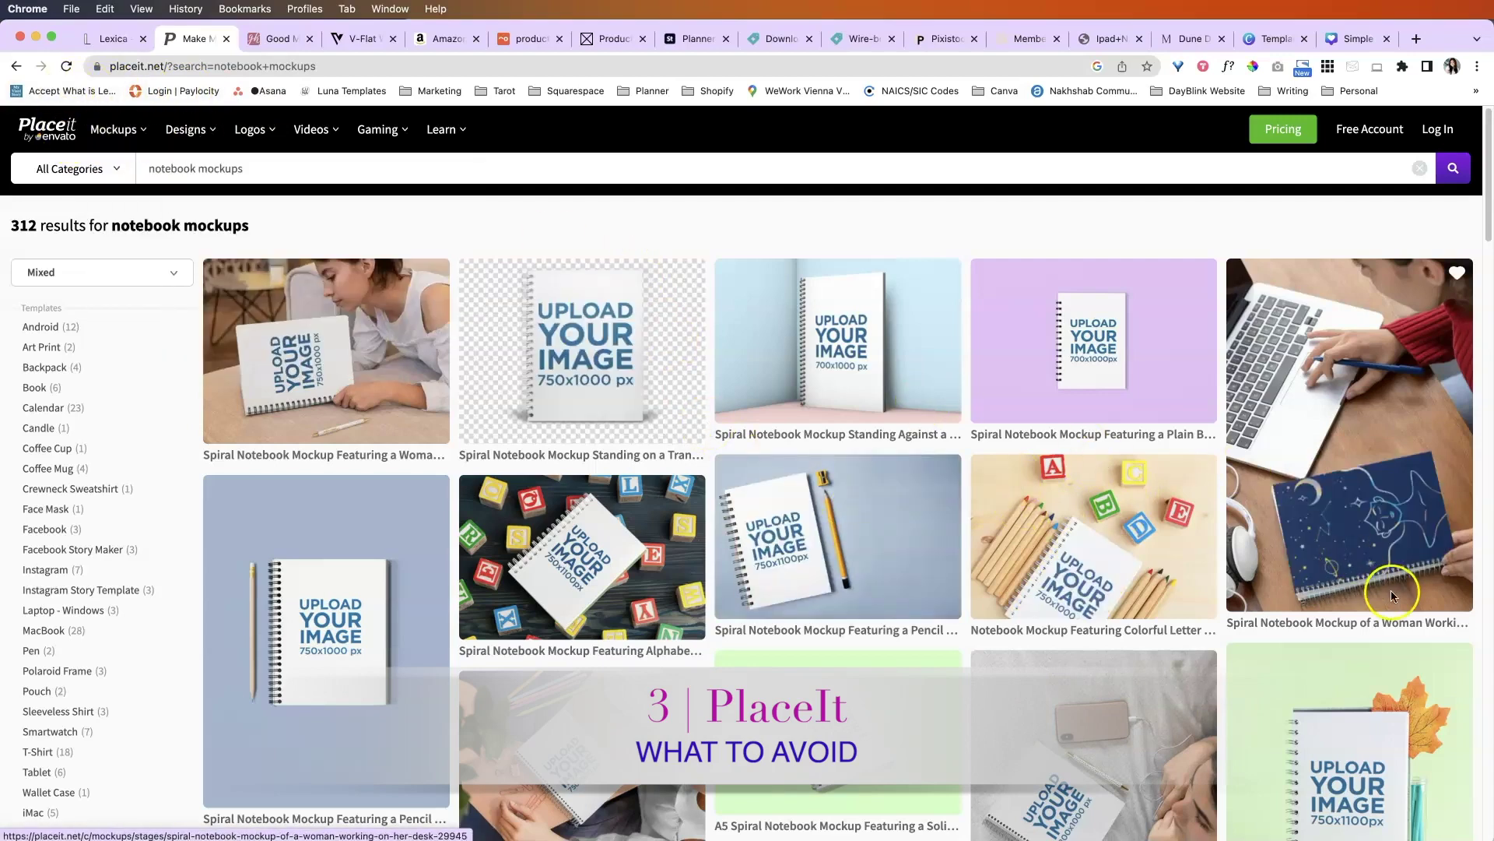
scroll(1245, 701, "down", 10)
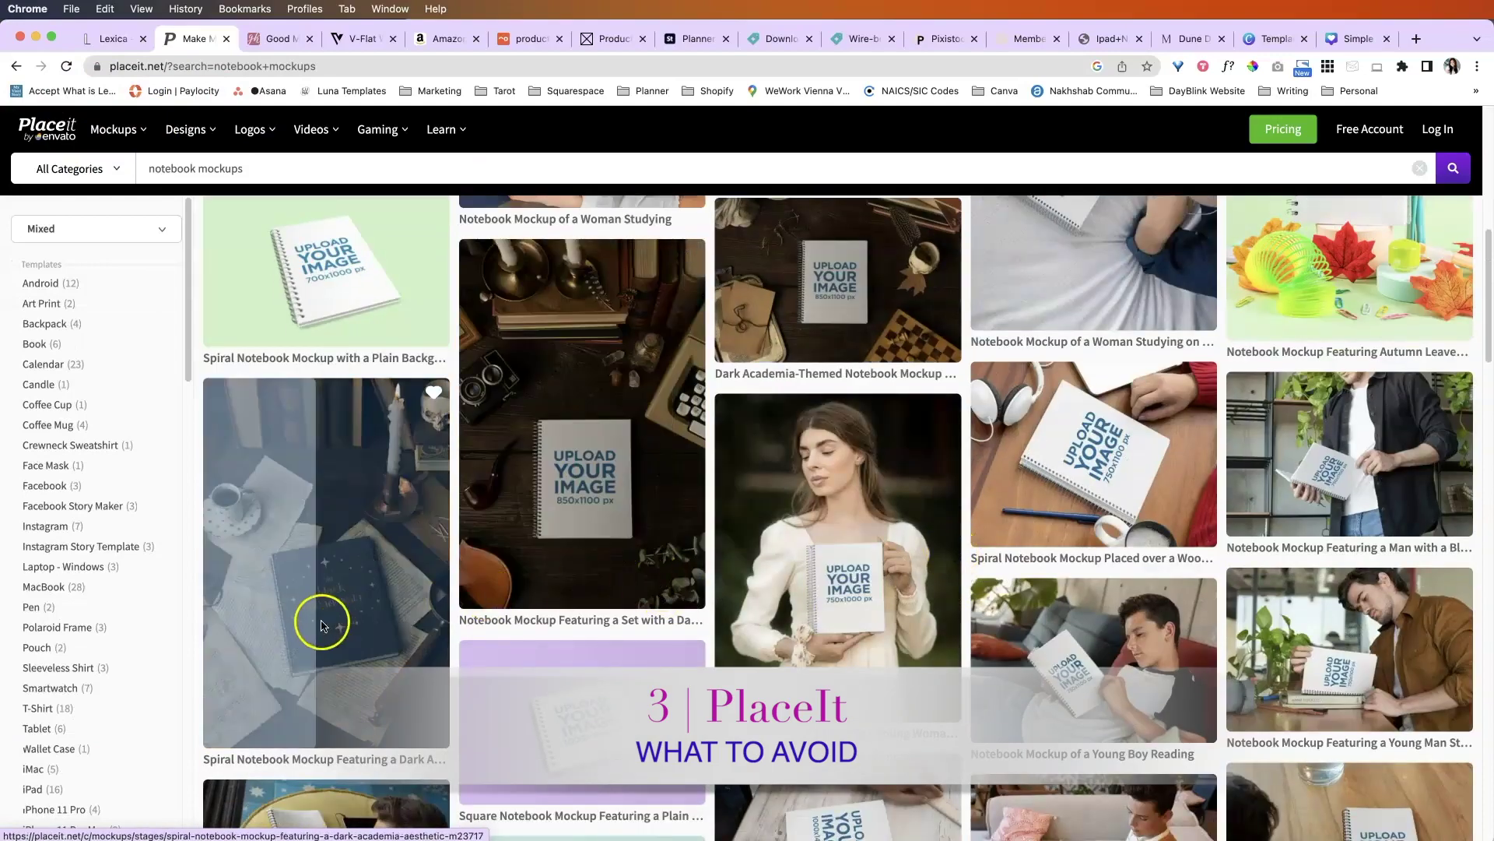
scroll(342, 716, "down", 5)
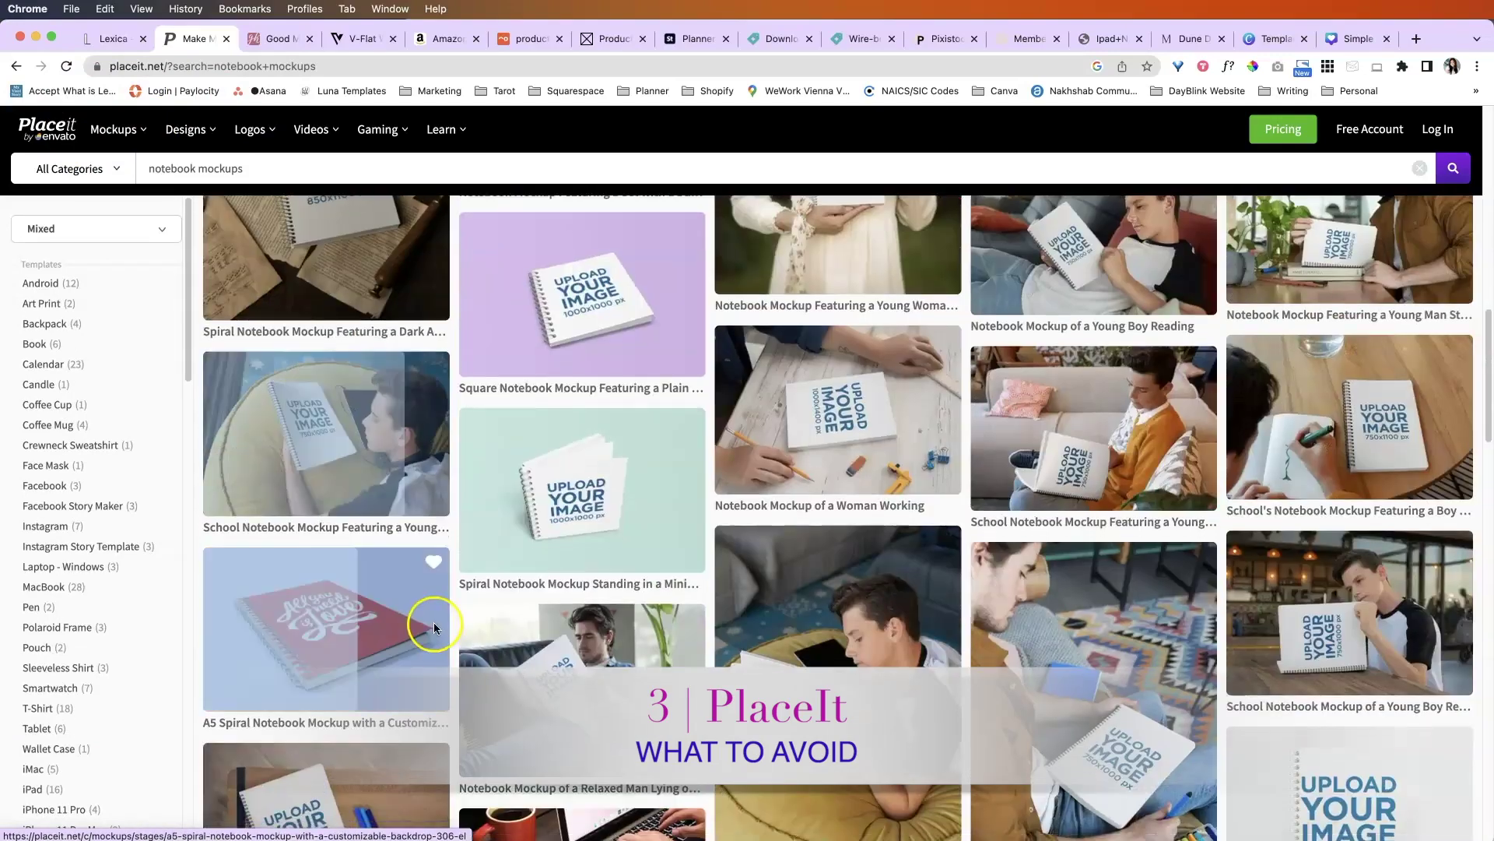
scroll(1247, 658, "down", 5)
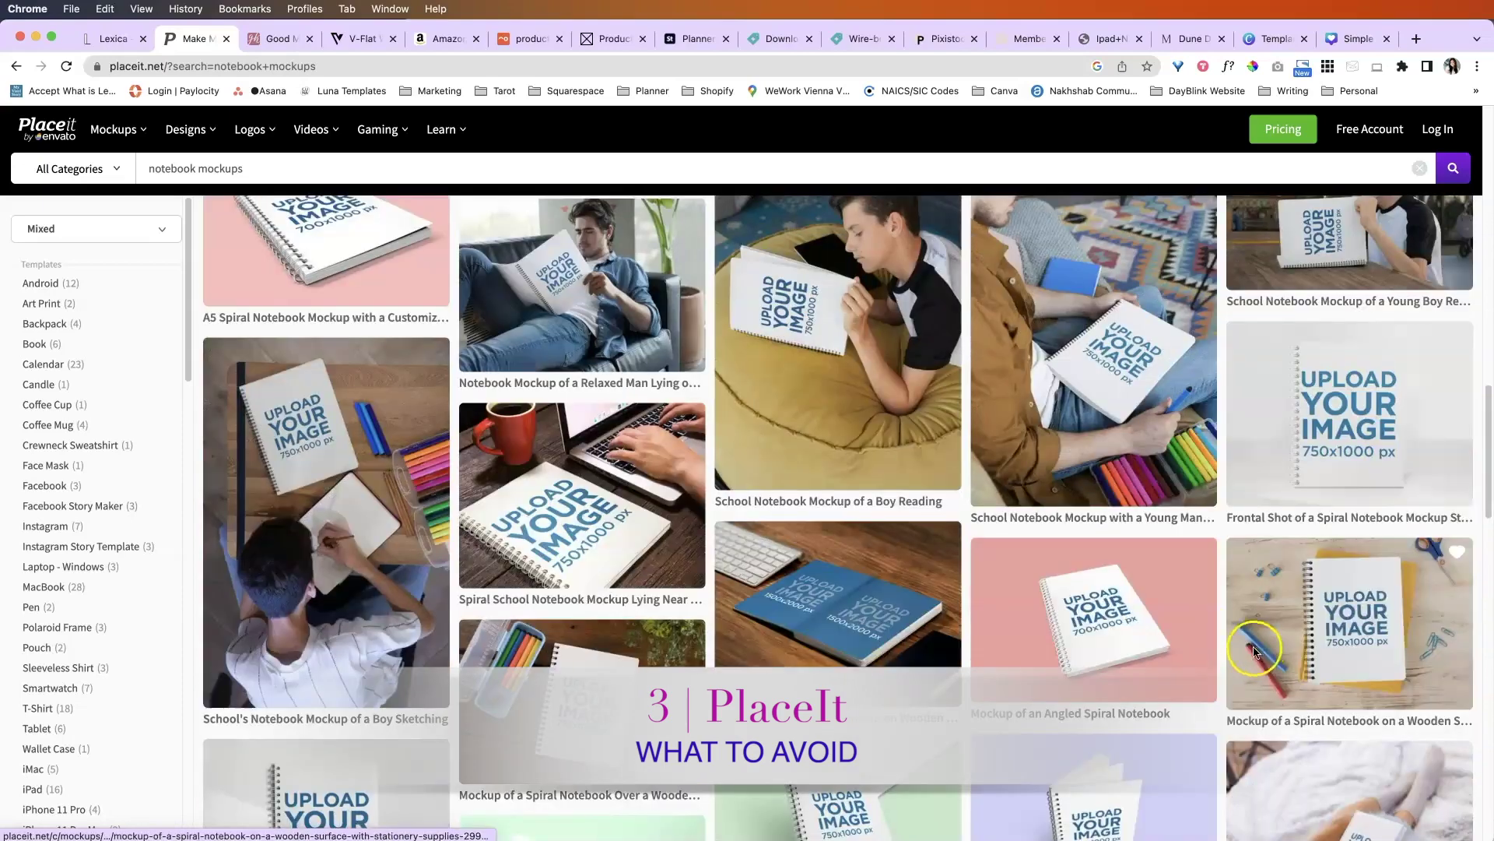
scroll(638, 573, "down", 6)
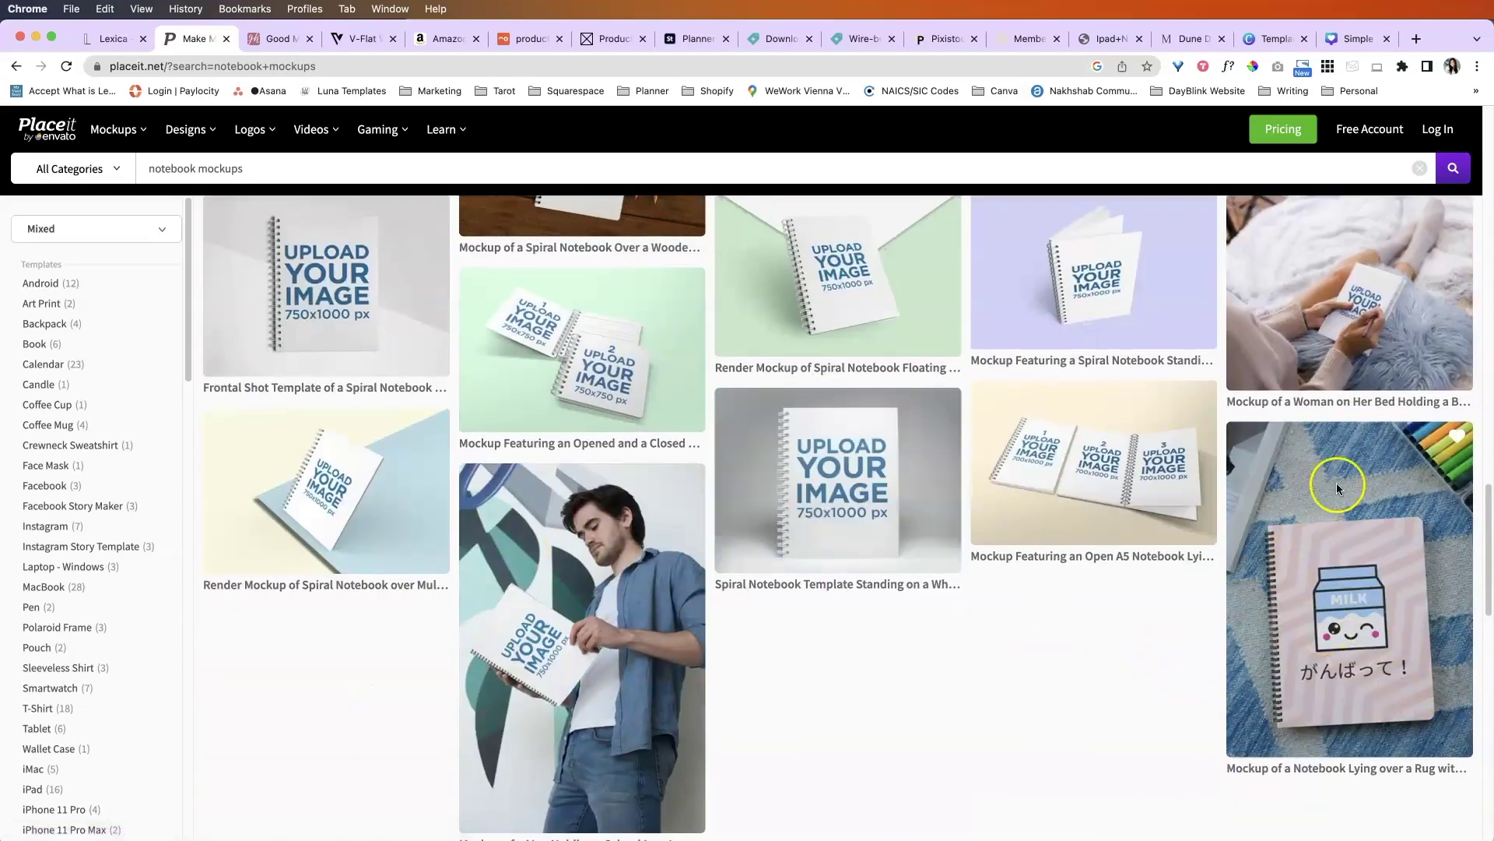
scroll(1329, 510, "down", 8)
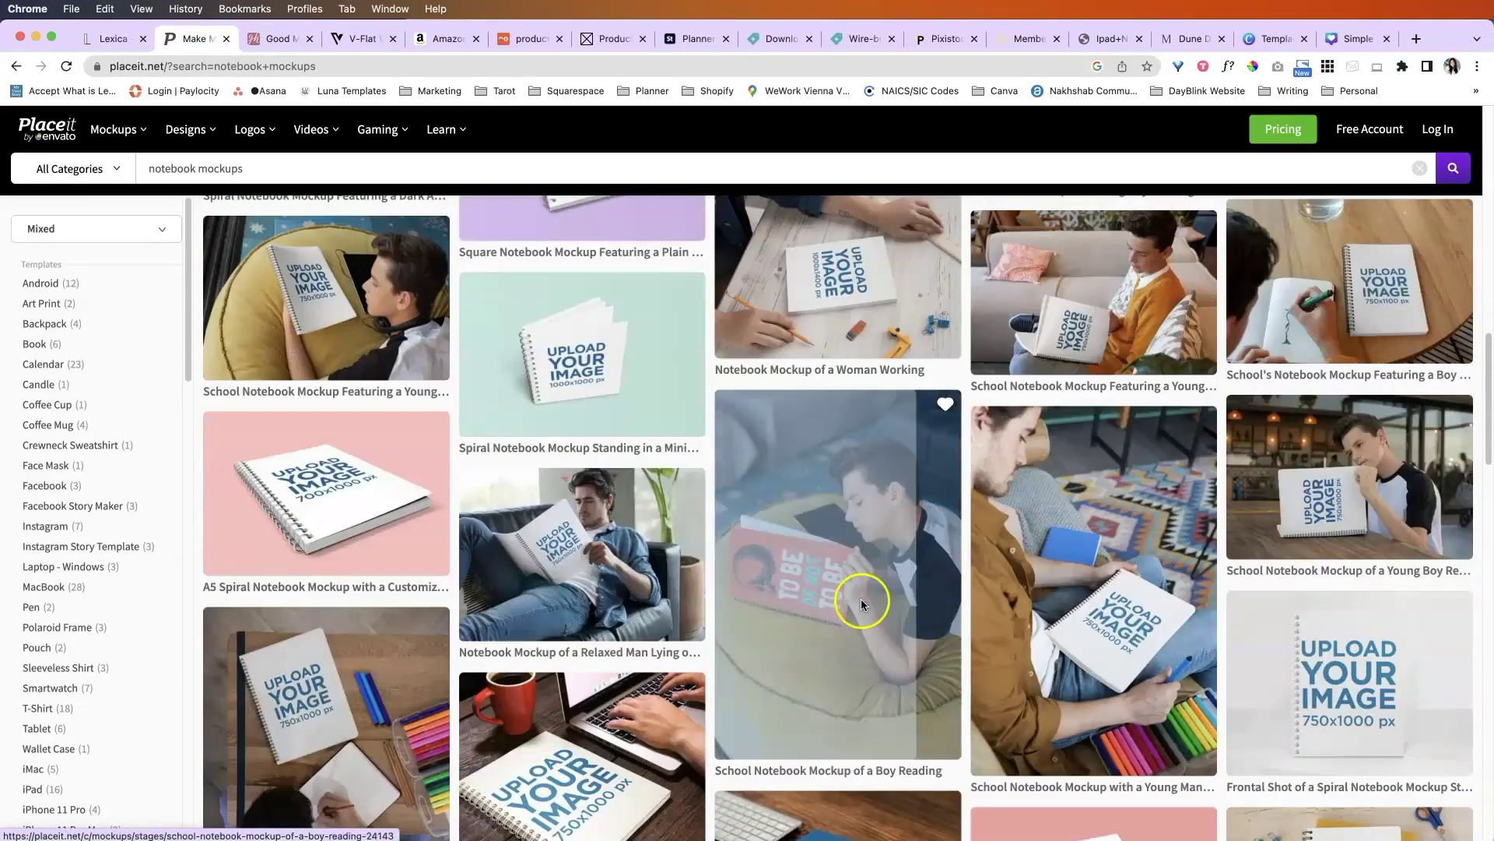
scroll(534, 499, "up", 6)
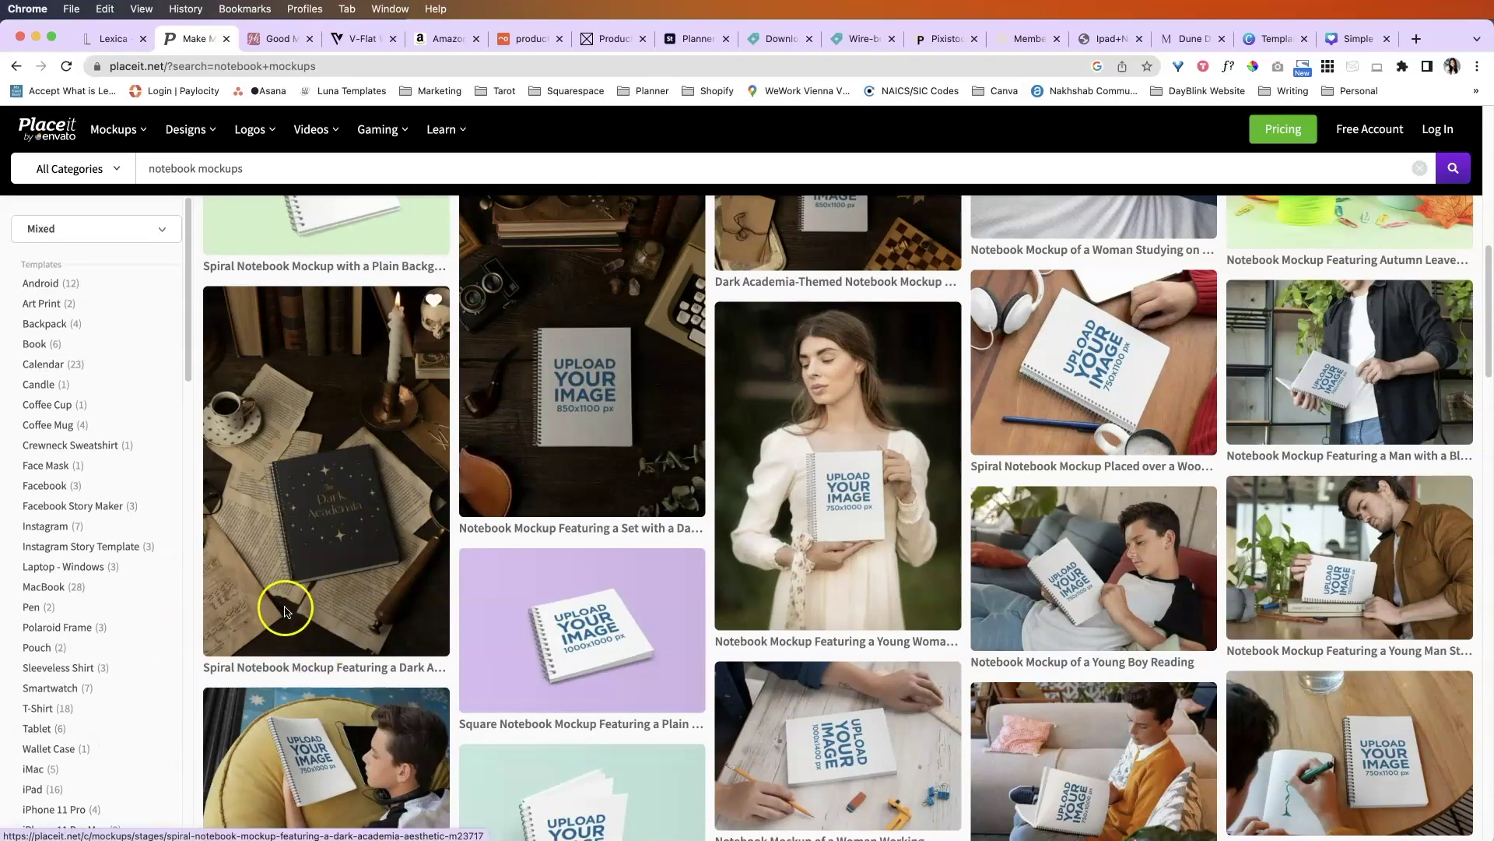
scroll(354, 573, "up", 5)
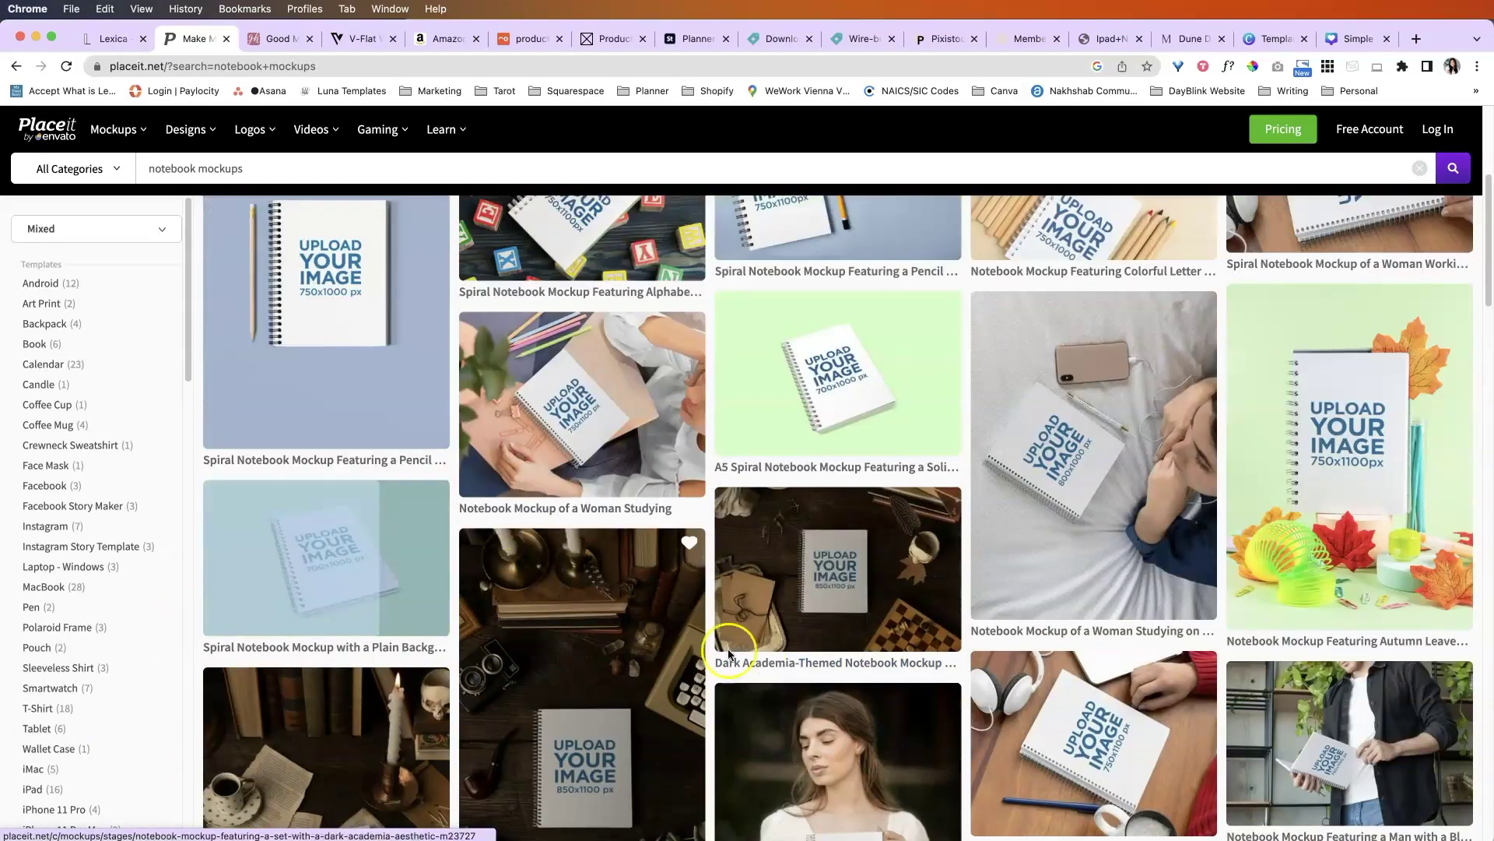
scroll(1342, 500, "up", 5)
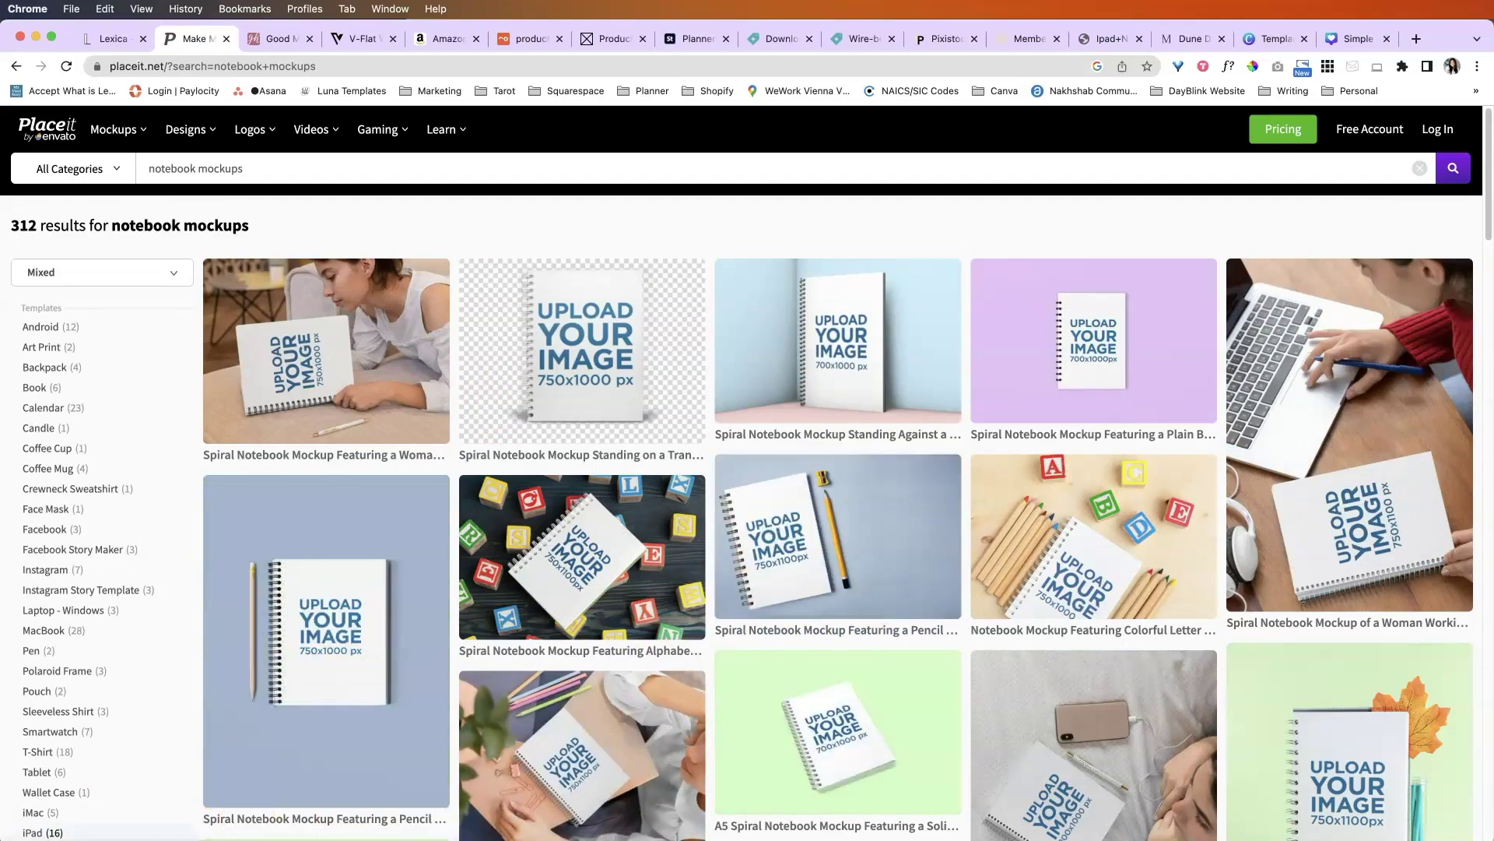
scroll(723, 591, "down", 1)
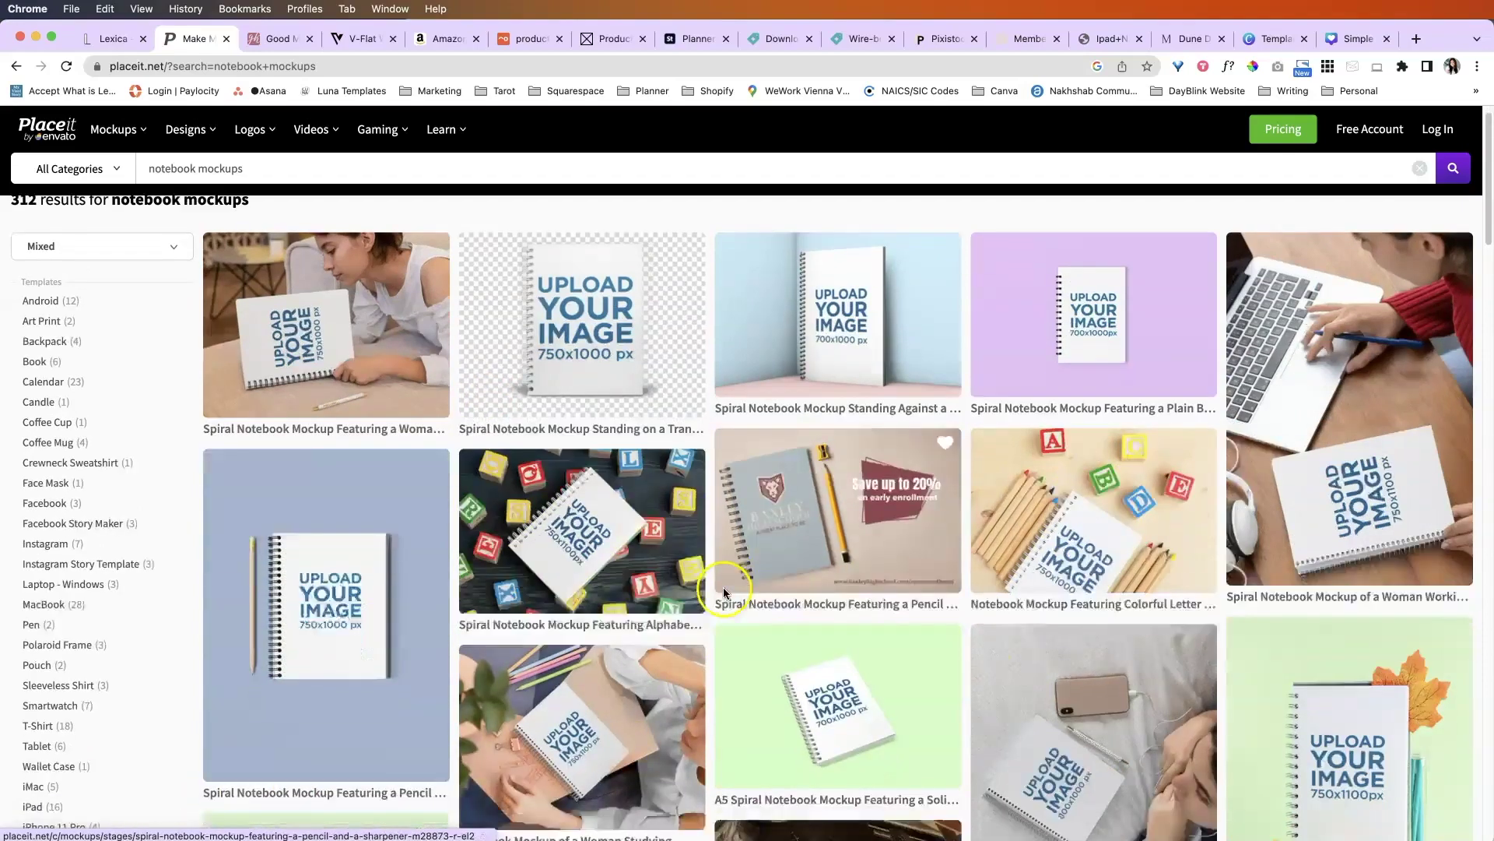
scroll(723, 592, "down", 7)
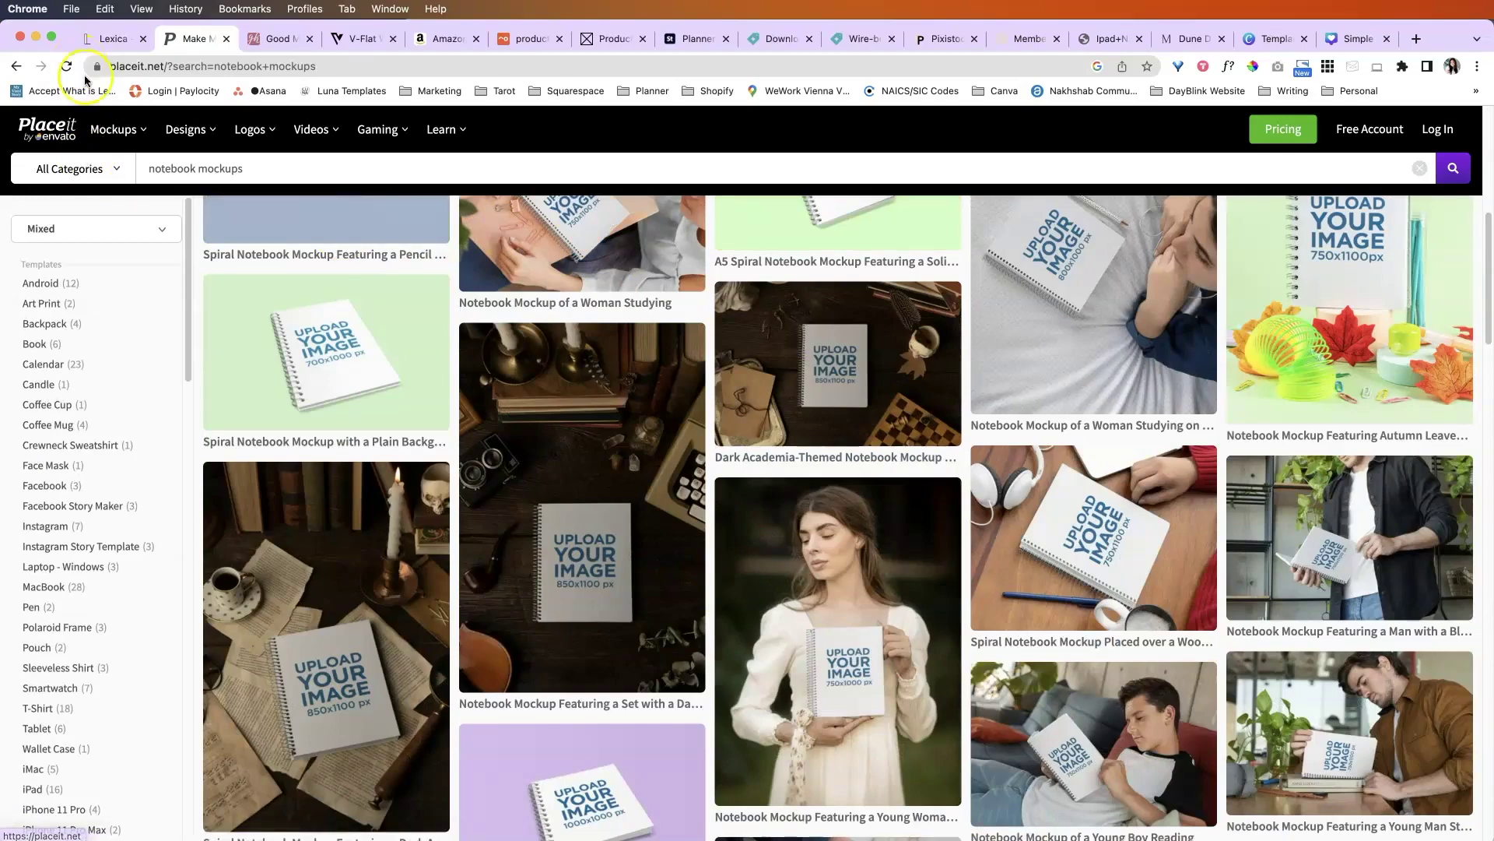
Step: On the Good Morning, Good Life planner page, view the blue, green, yellow and interior spread photos
left_click(279, 40)
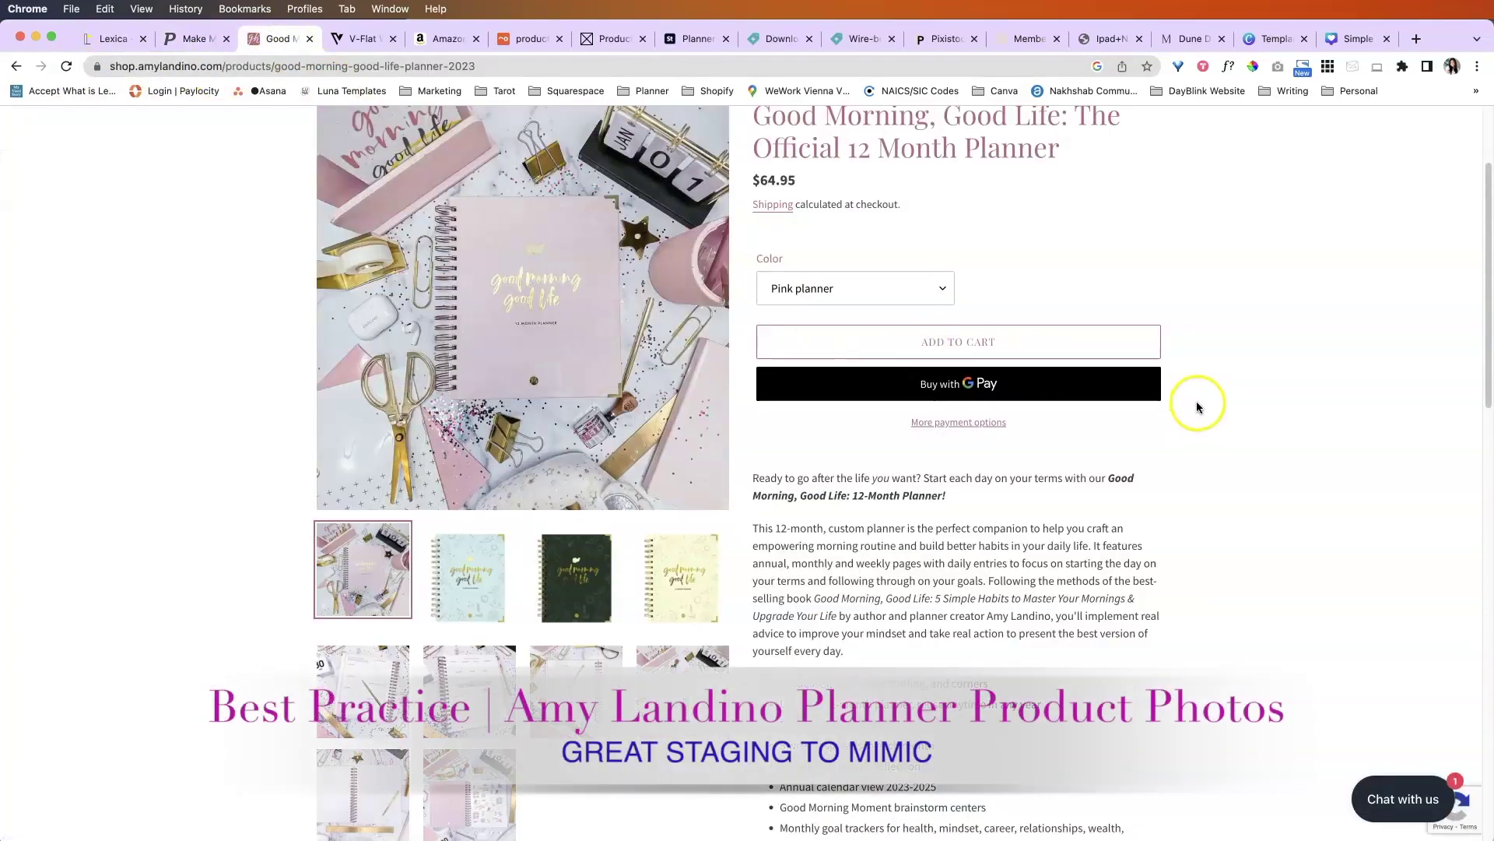
scroll(1215, 412, "up", 2)
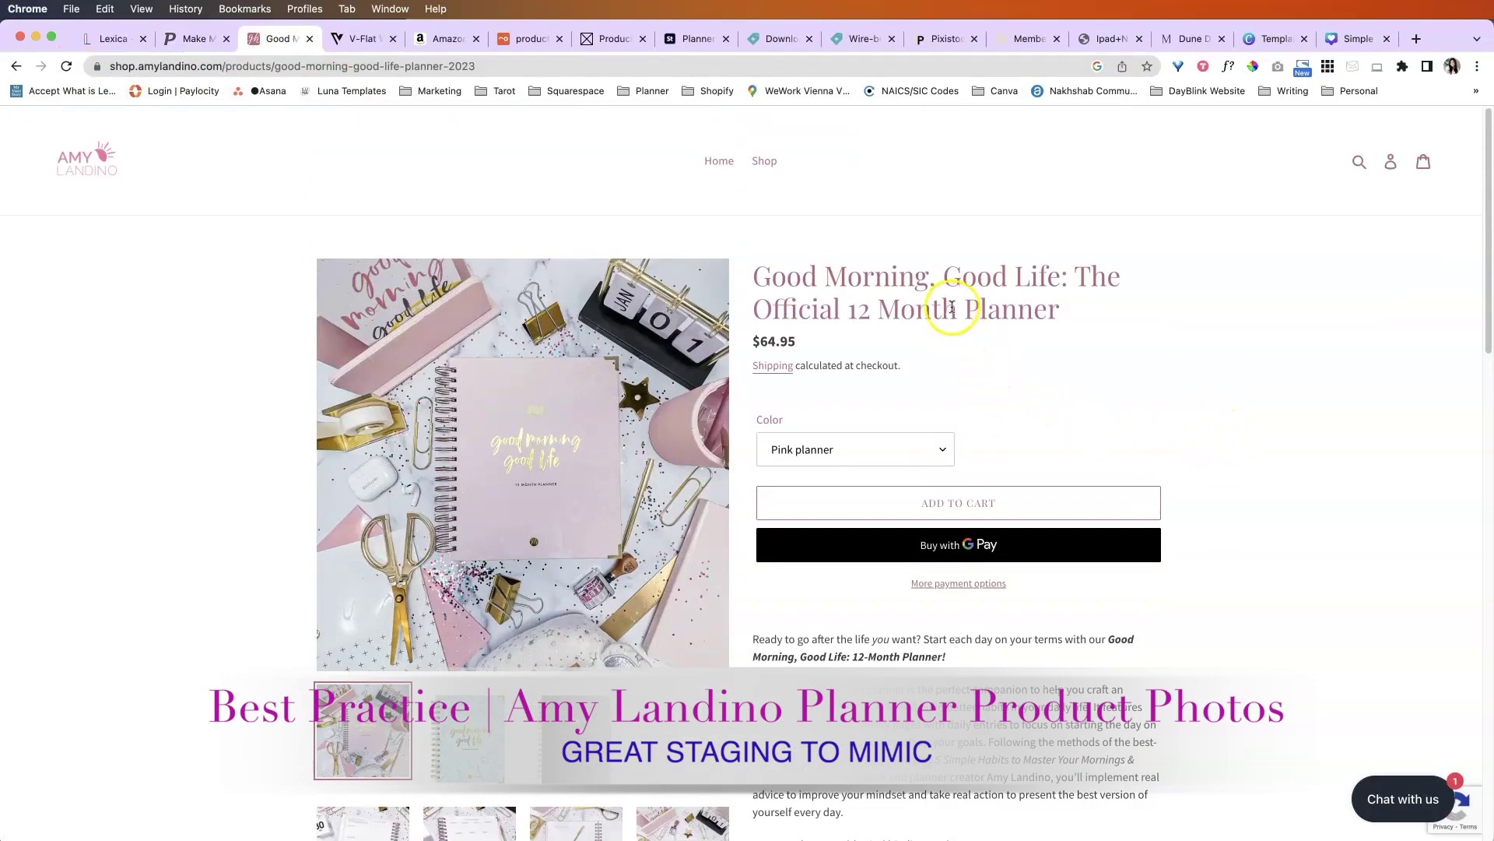
scroll(1124, 368, "down", 2)
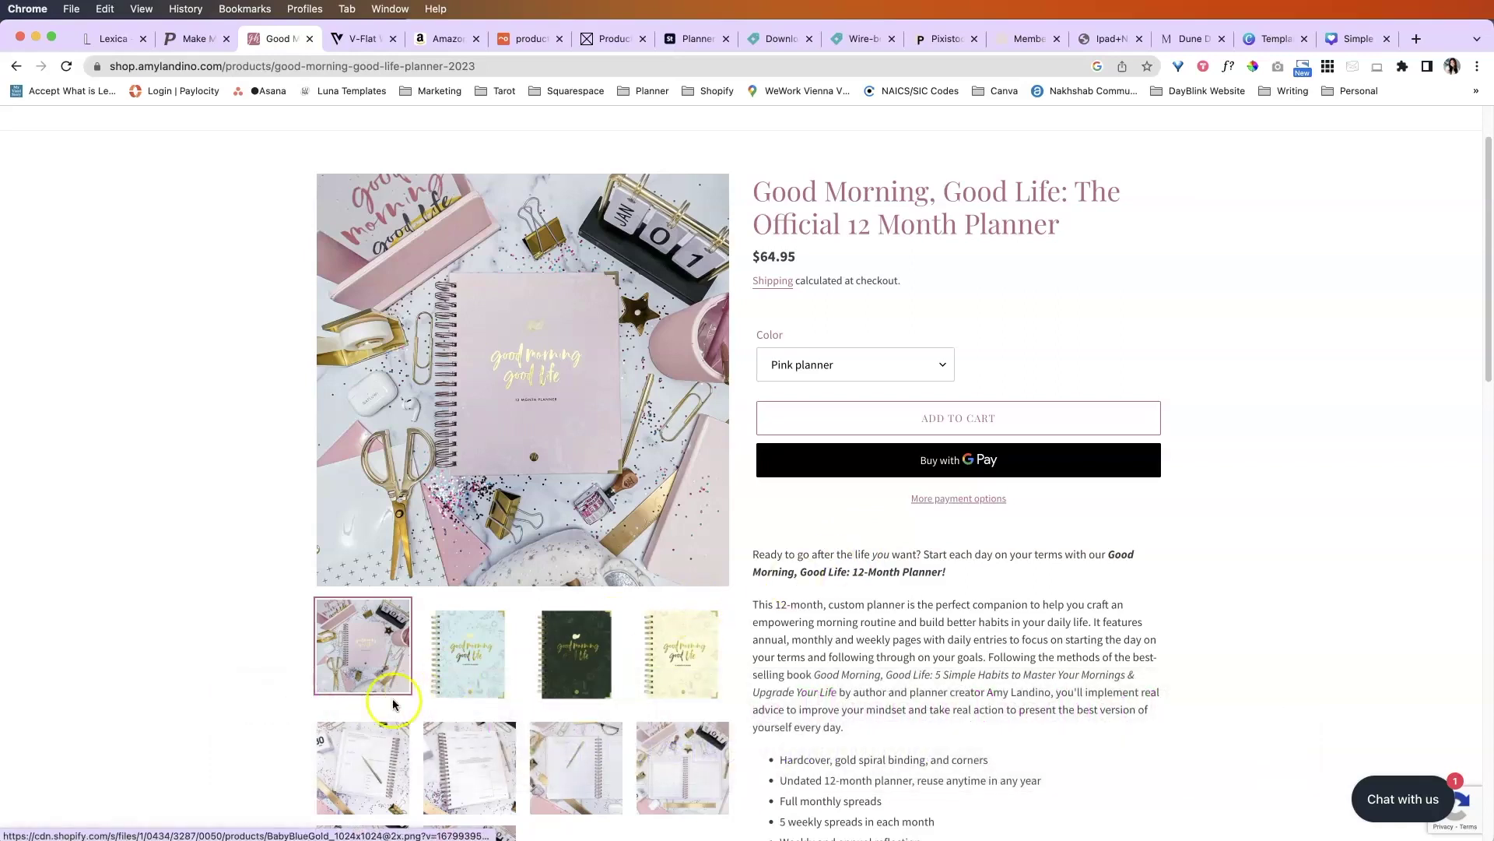
left_click(477, 666)
left_click(561, 663)
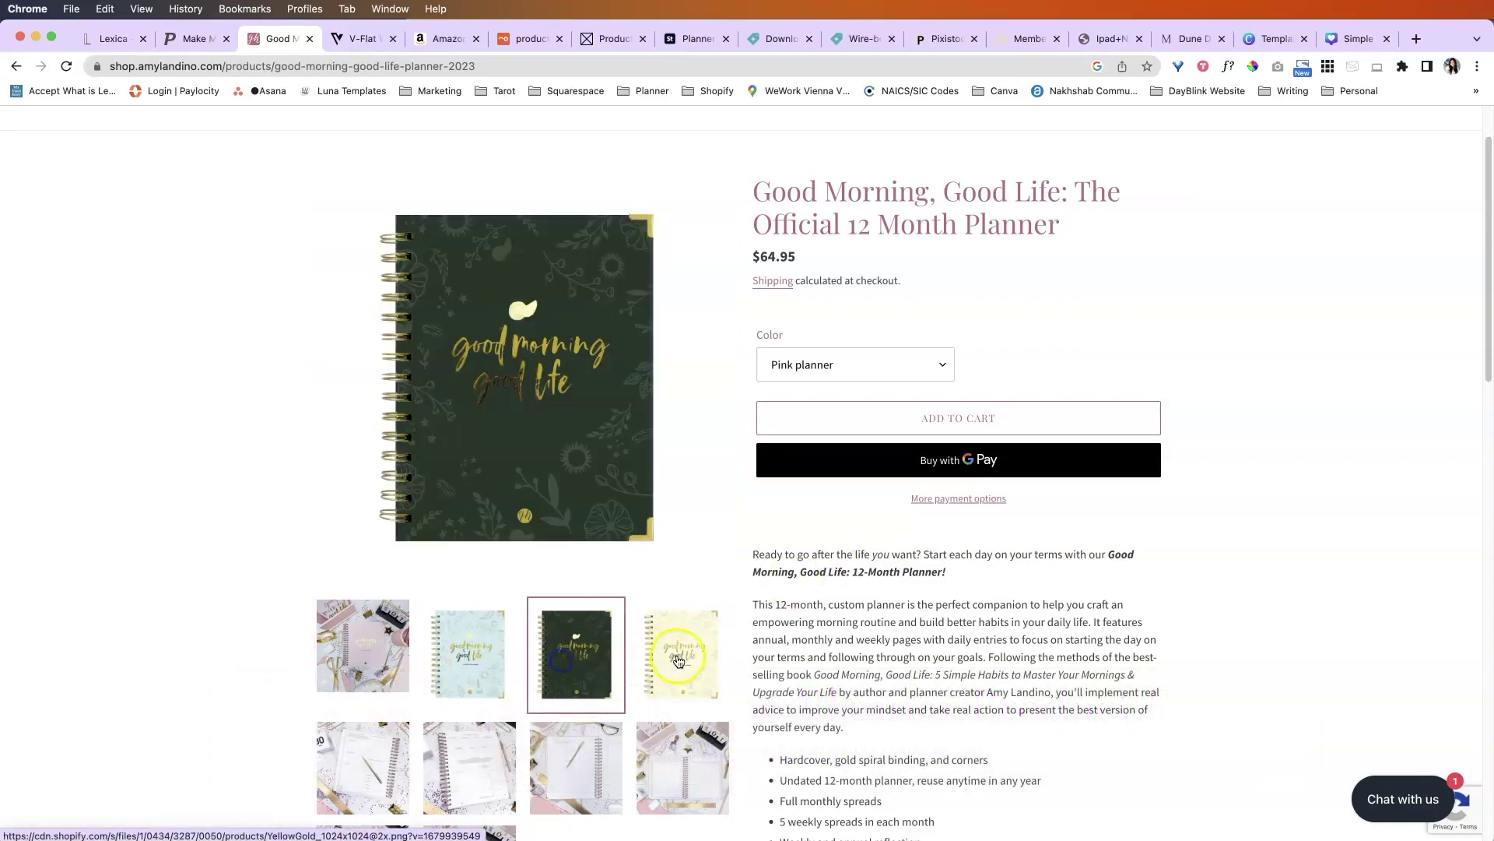
left_click(682, 652)
left_click(383, 765)
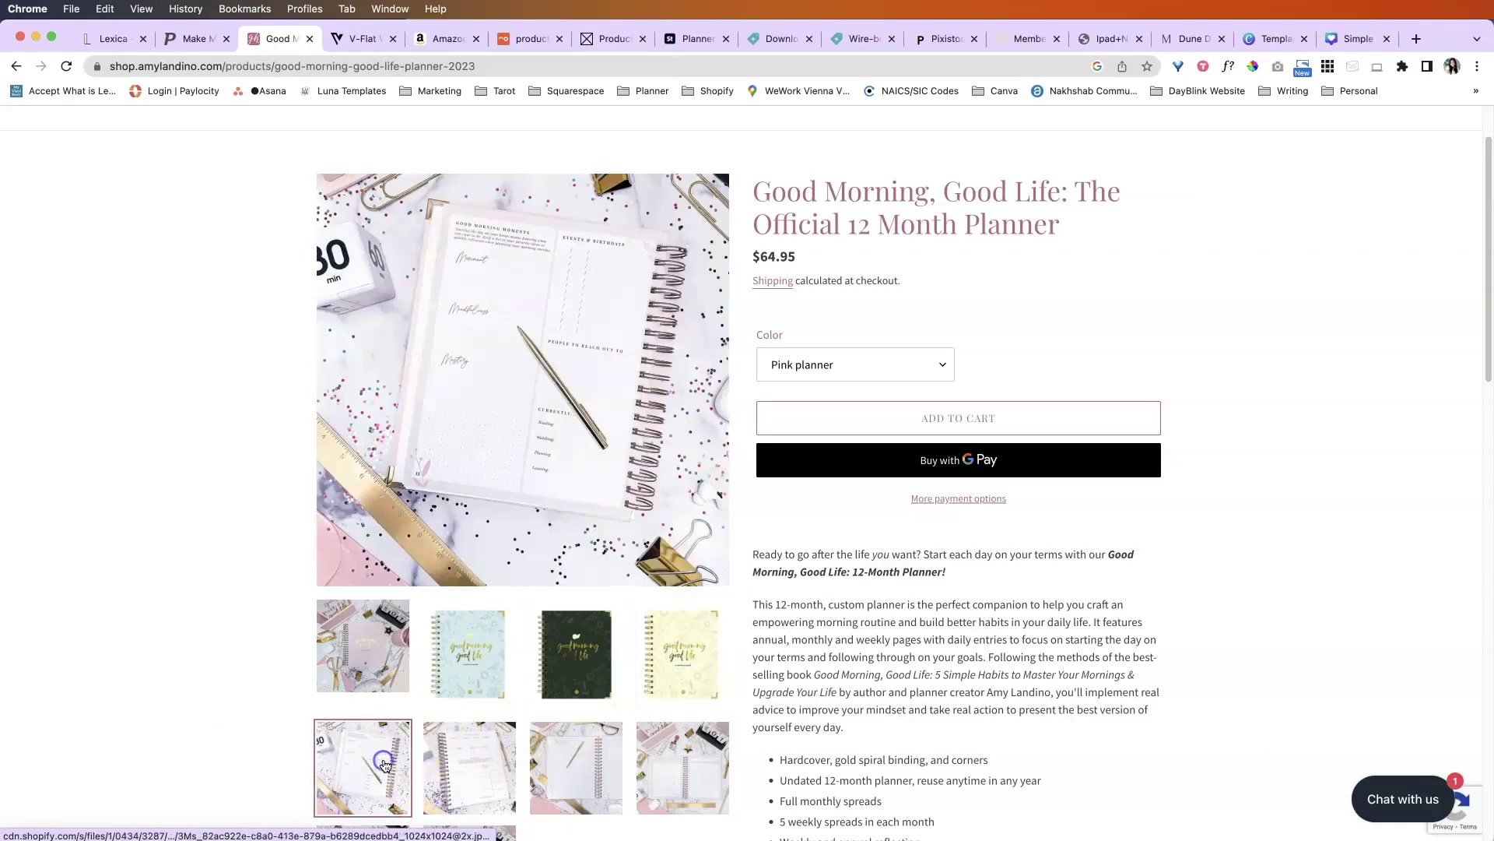
left_click(493, 756)
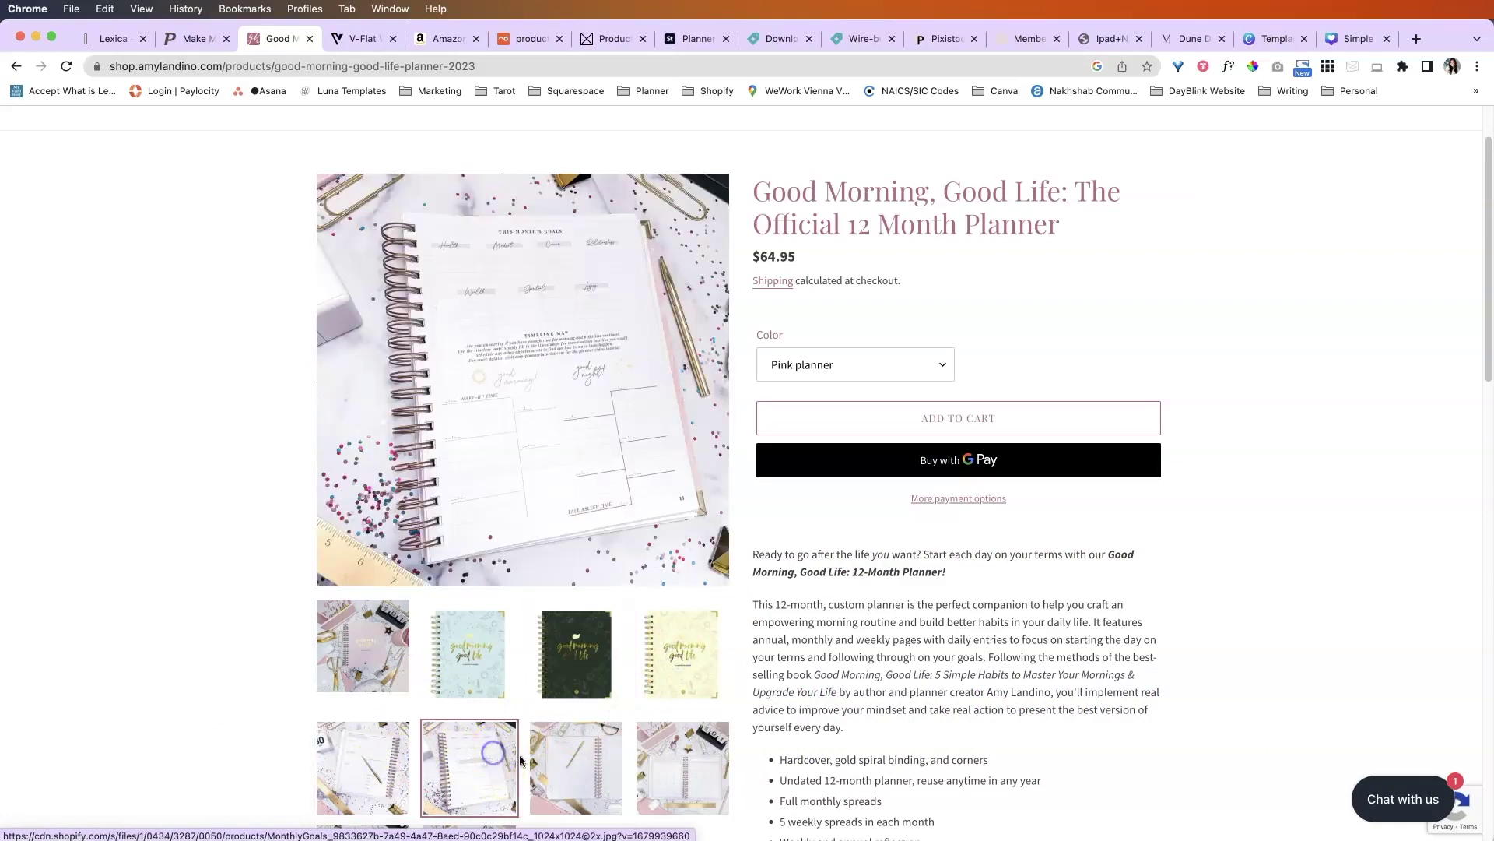
left_click(583, 764)
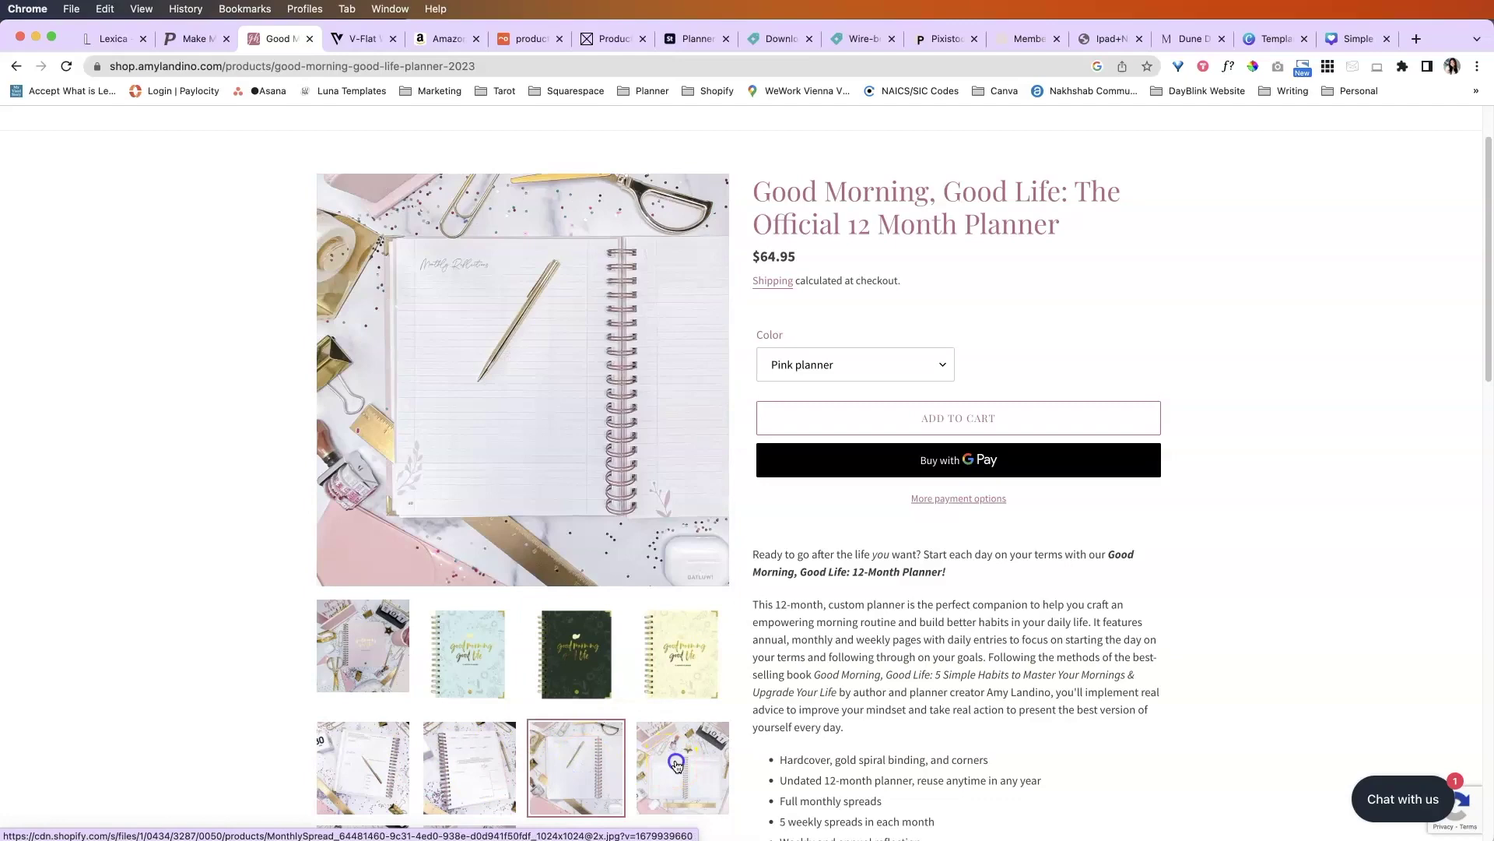
left_click(676, 765)
Step: View the remaining planner photos, including the sticker spread, then go to V-Flat World backdrops
scroll(544, 691, "down", 3)
left_click(357, 661)
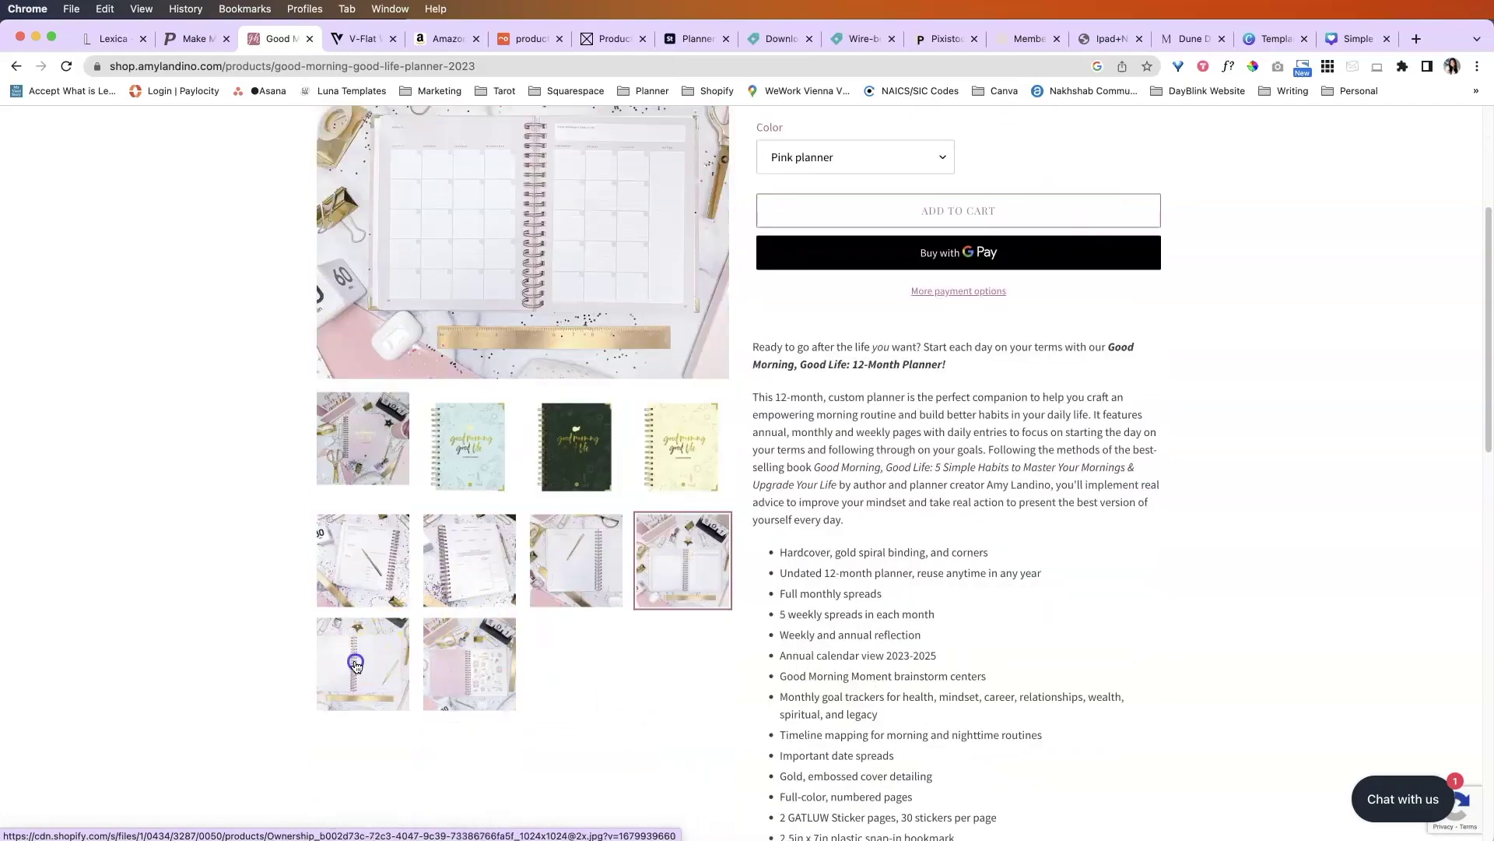
left_click(456, 666)
scroll(964, 657, "up", 5)
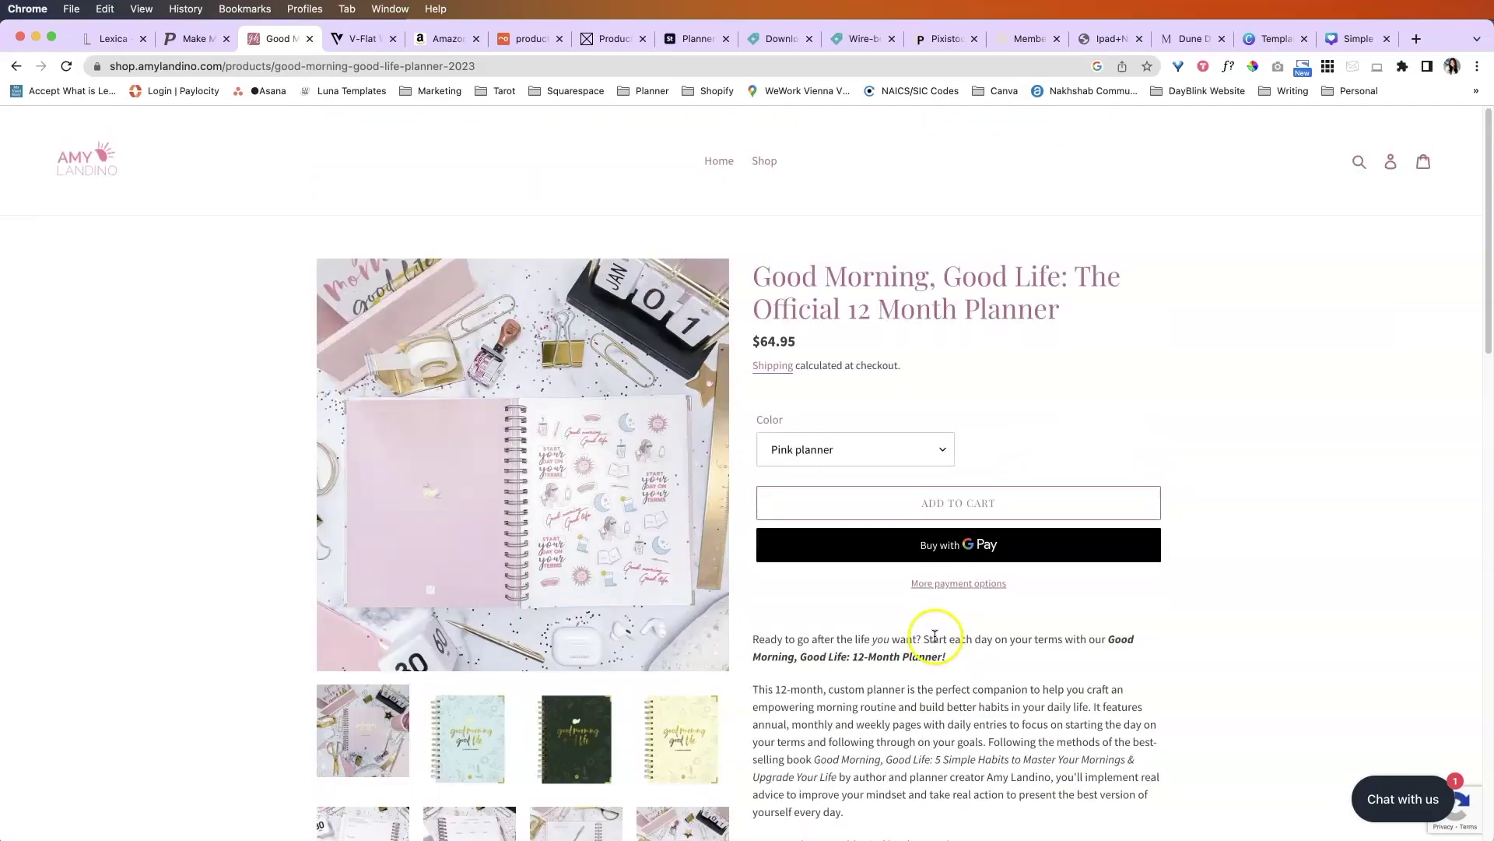
scroll(935, 637, "down", 1)
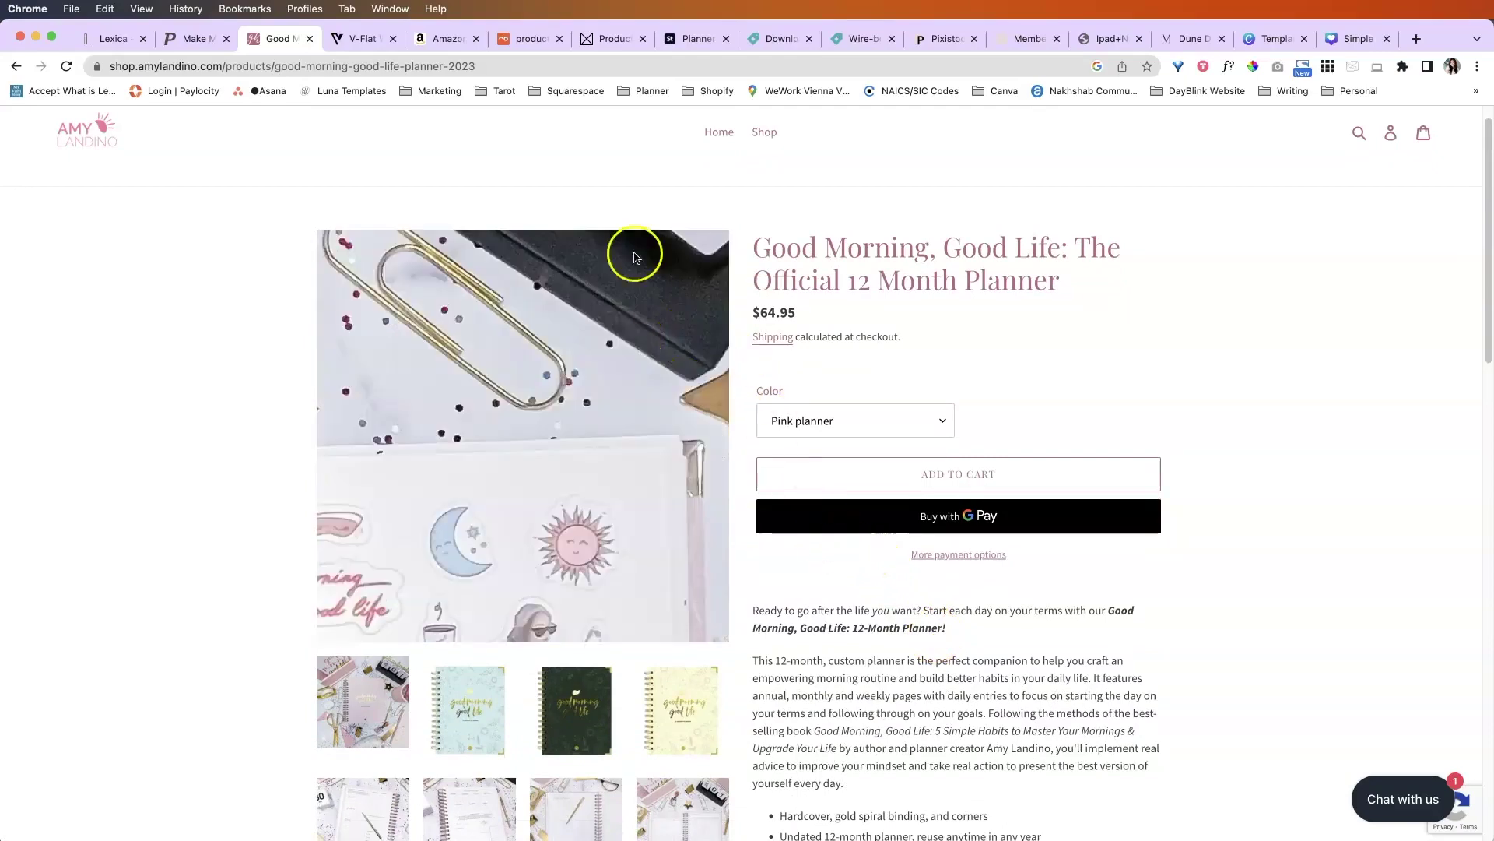
left_click(347, 41)
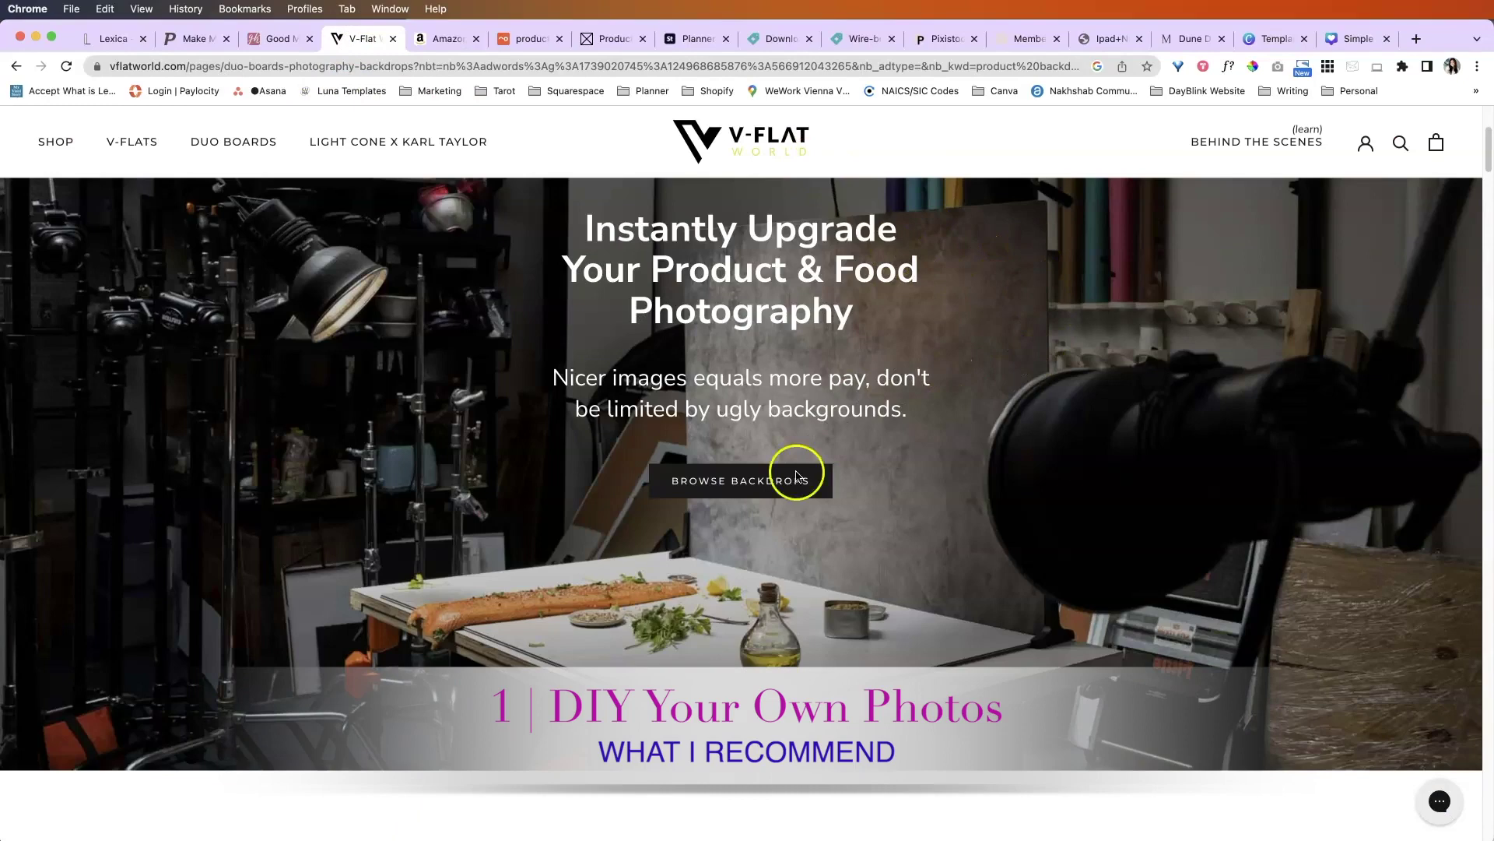
Step: Revisit the planner page and V-Flat World, then bring up the PULUZ Amazon hot light boxes page
scroll(1033, 404, "up", 4)
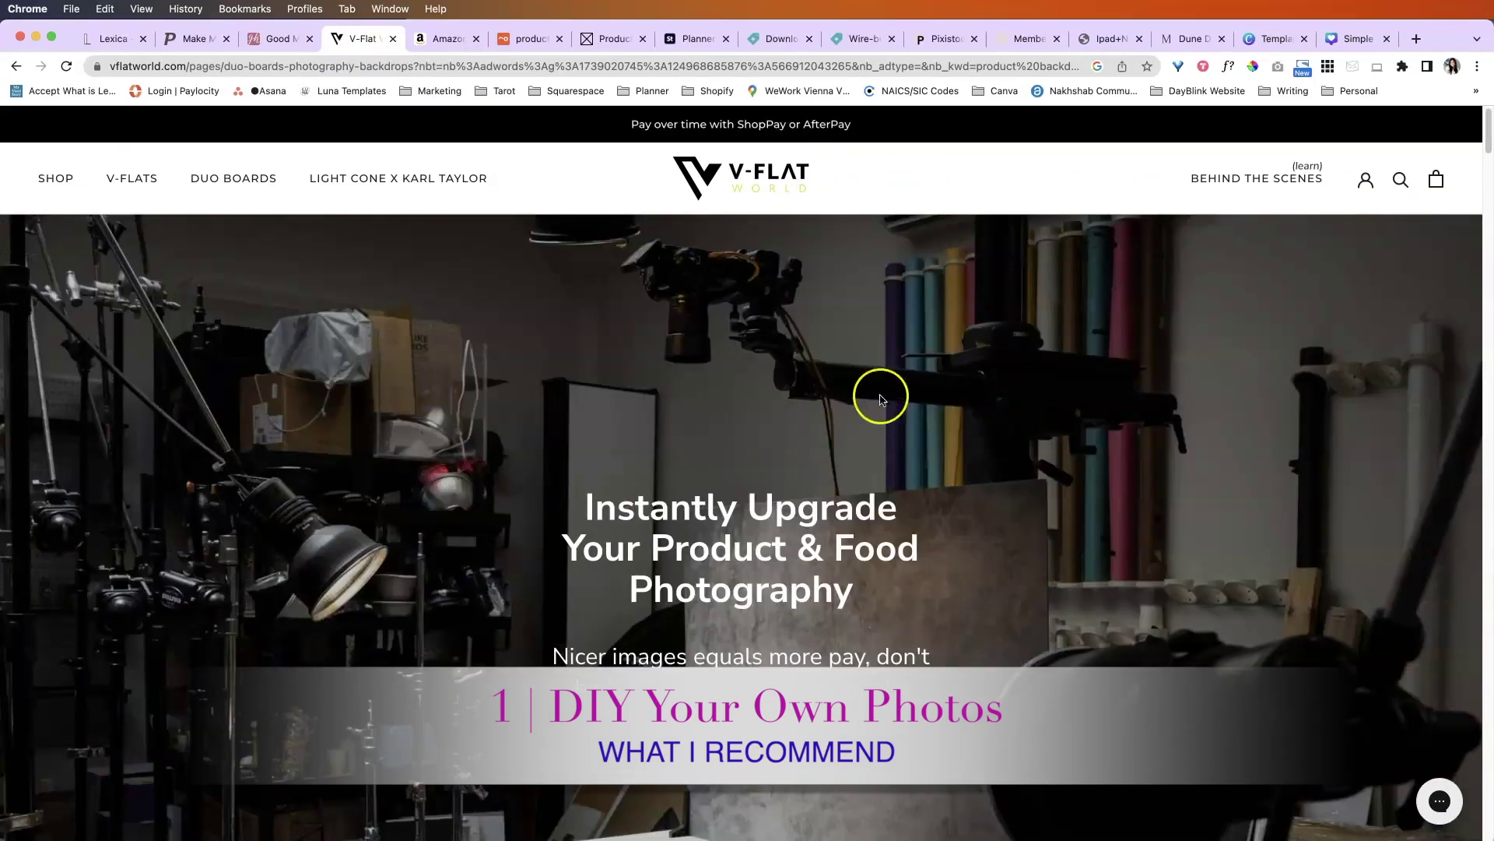
scroll(854, 337, "down", 3)
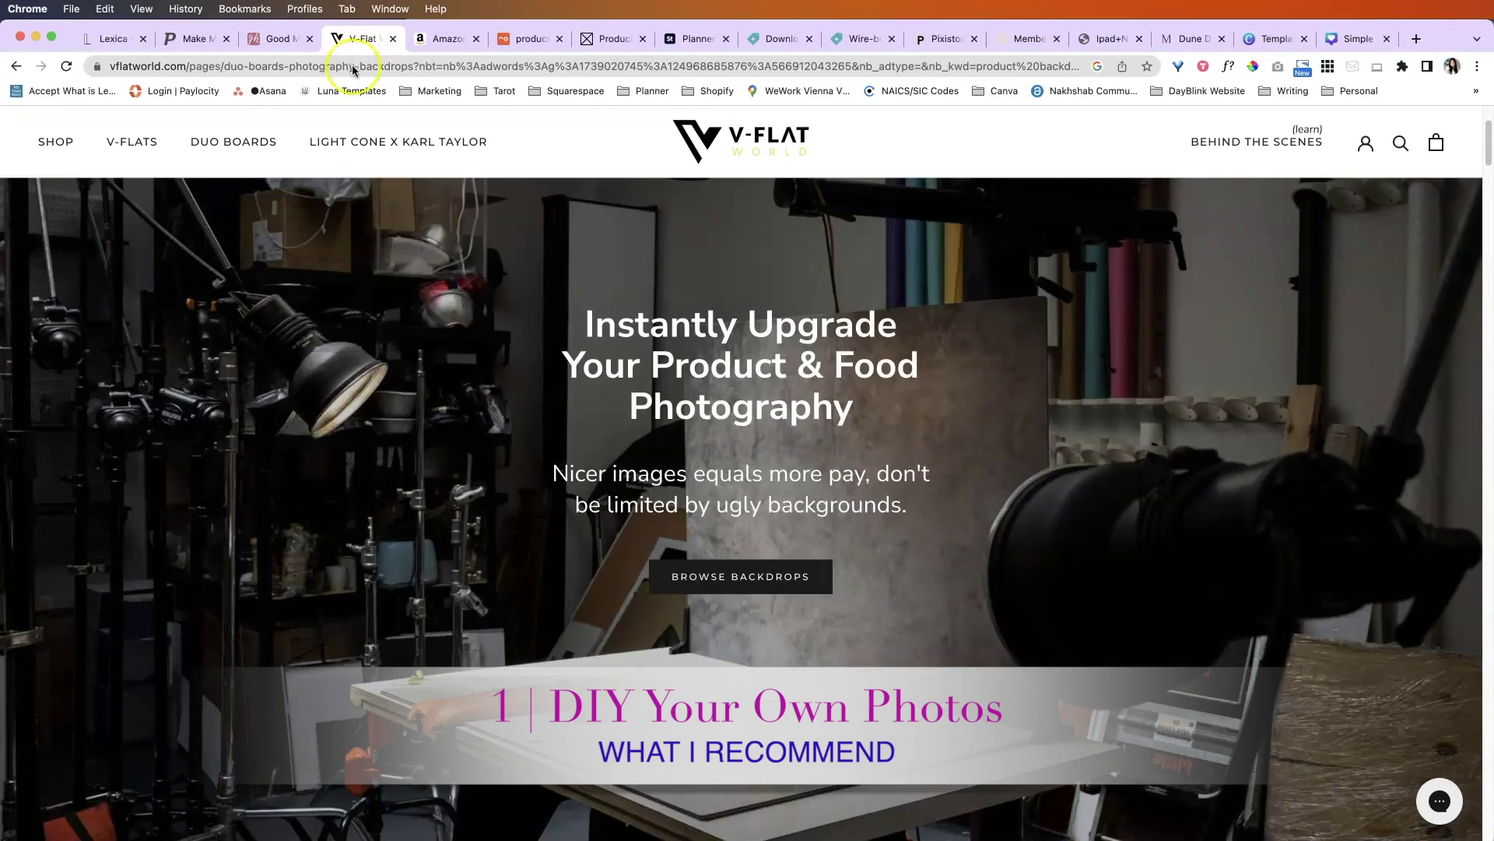
left_click(290, 37)
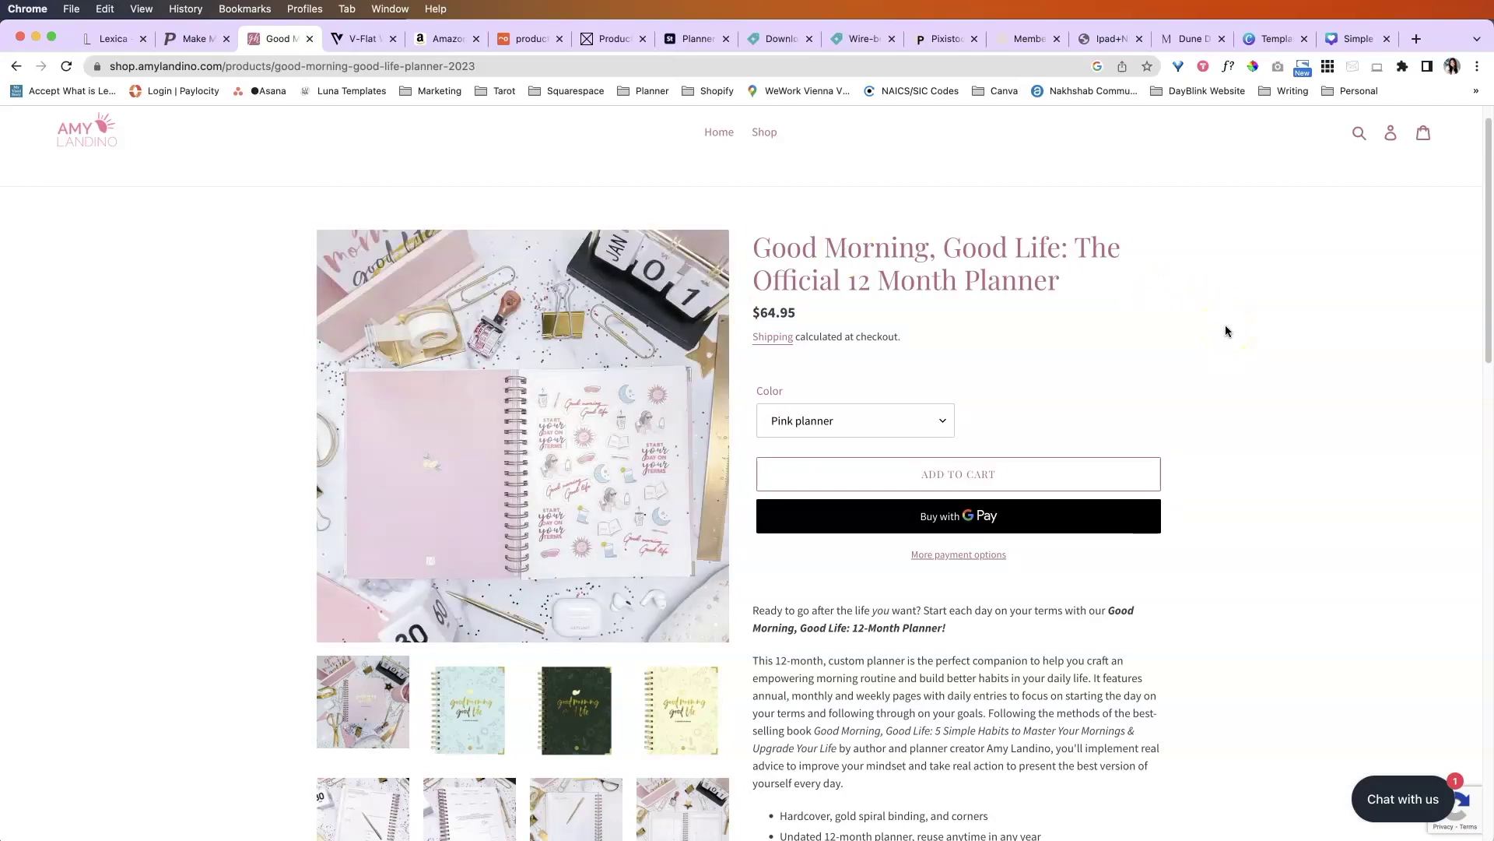
left_click(371, 38)
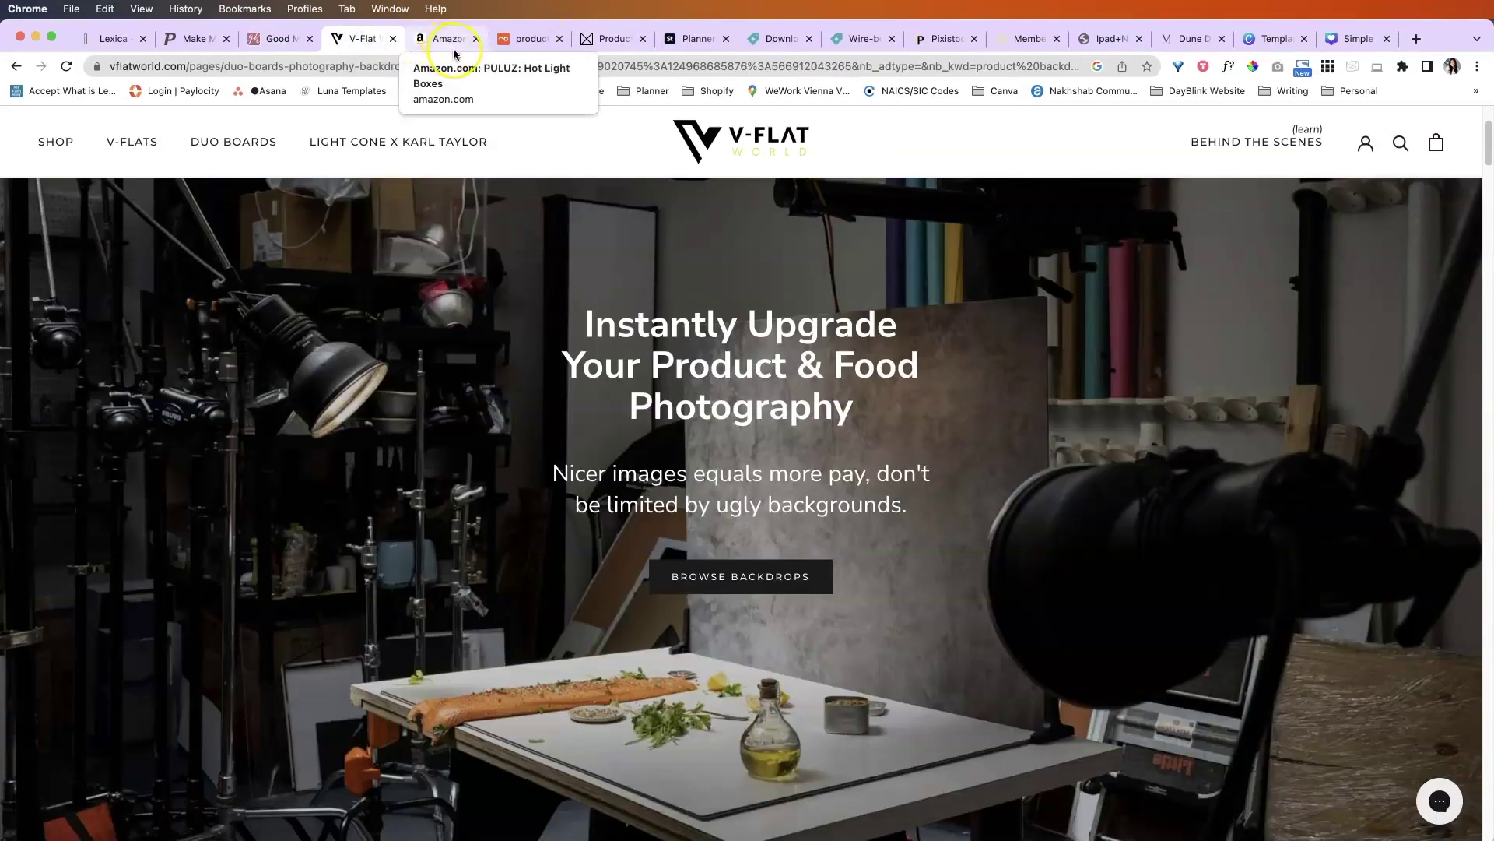
scroll(814, 347, "up", 3)
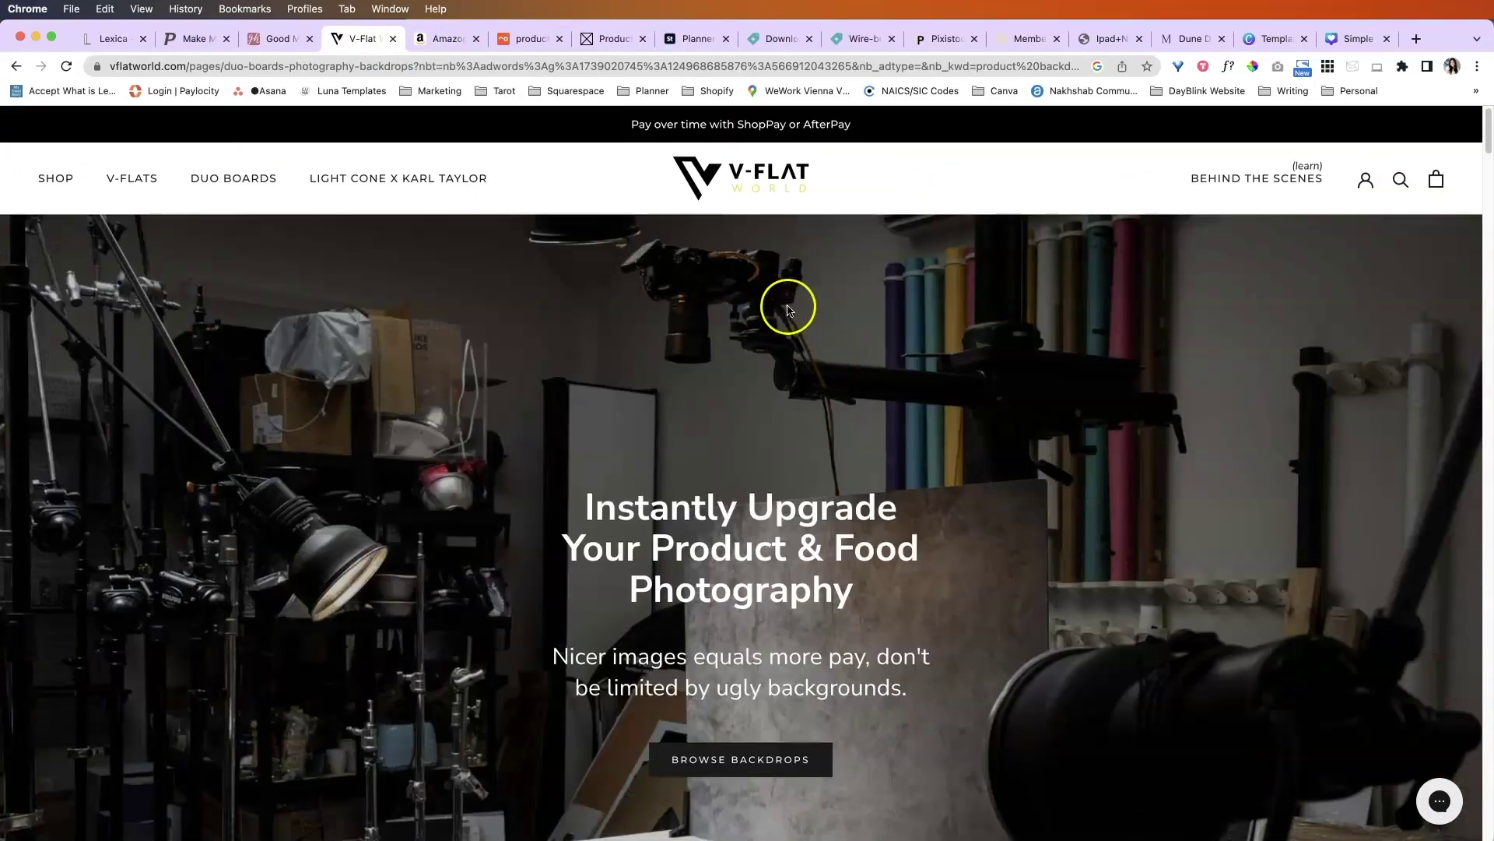
left_click(455, 46)
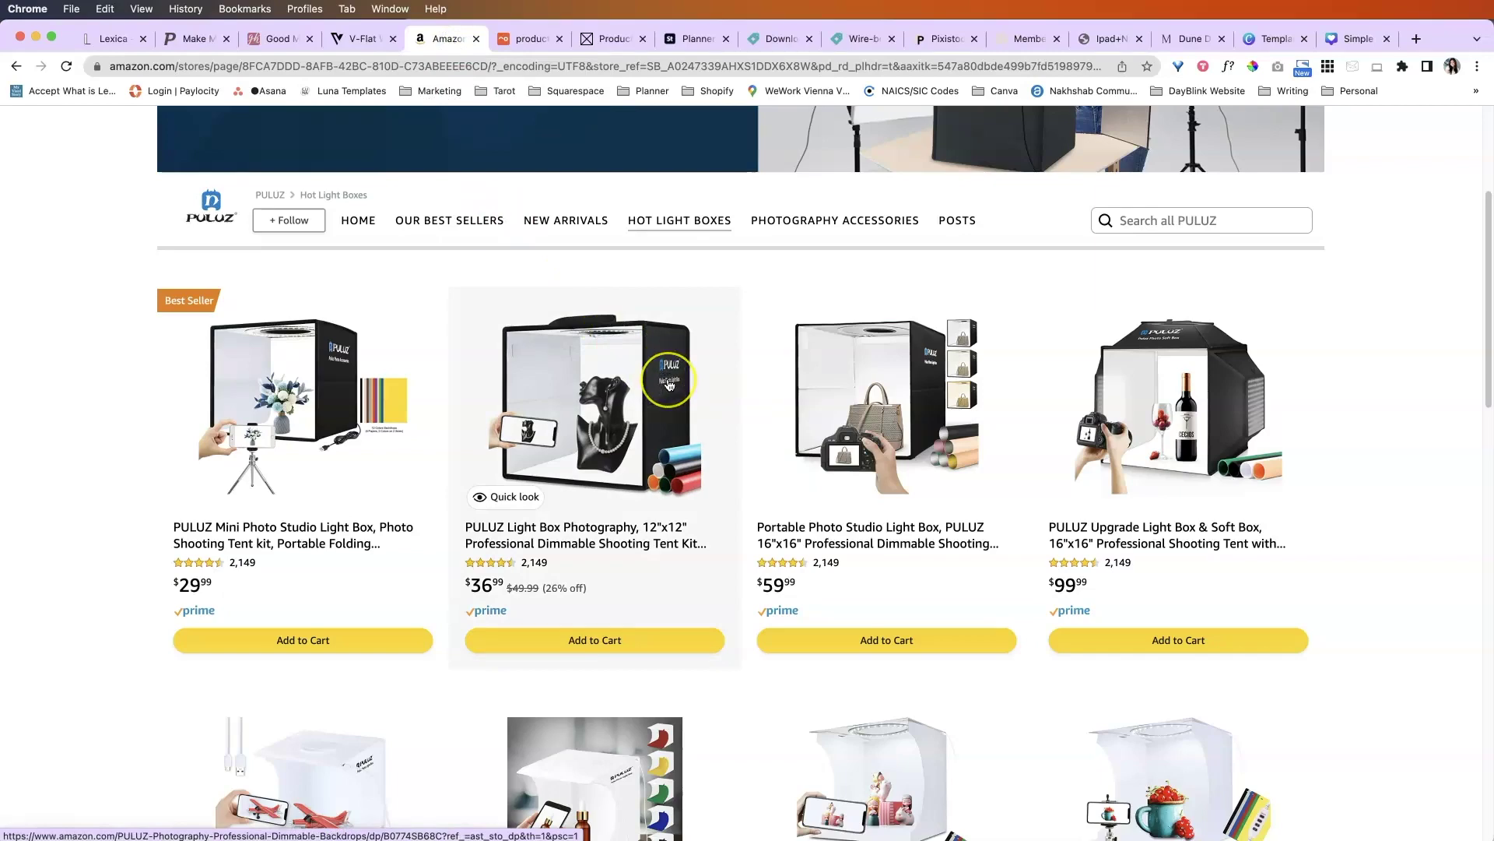
Step: Browse PULUZ's smaller light boxes priced $13.99 to $29.99, then return to V-Flat World backdrops
scroll(668, 385, "down", 3)
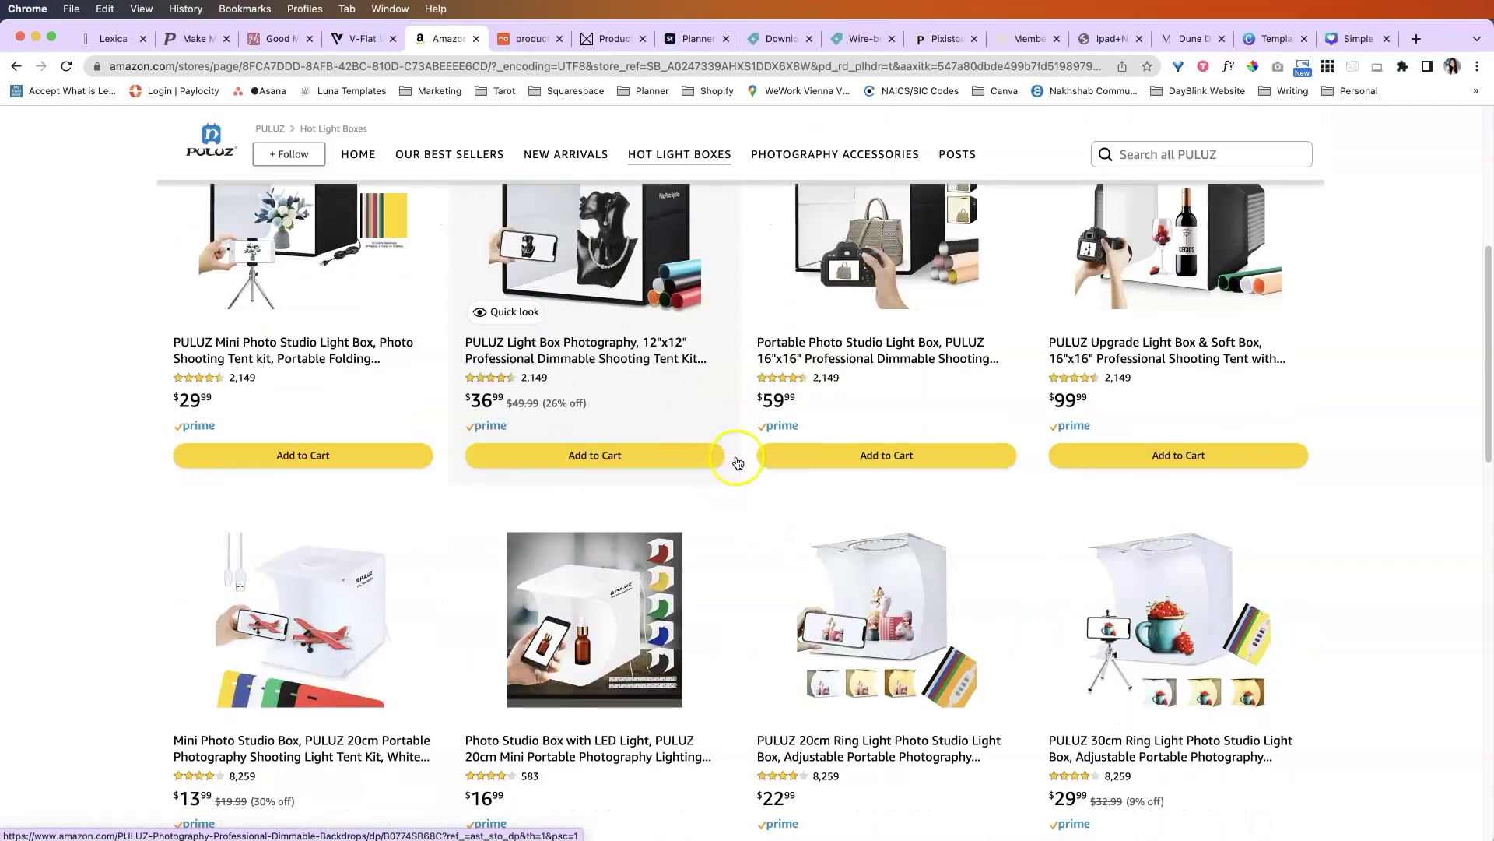
scroll(738, 462, "down", 3)
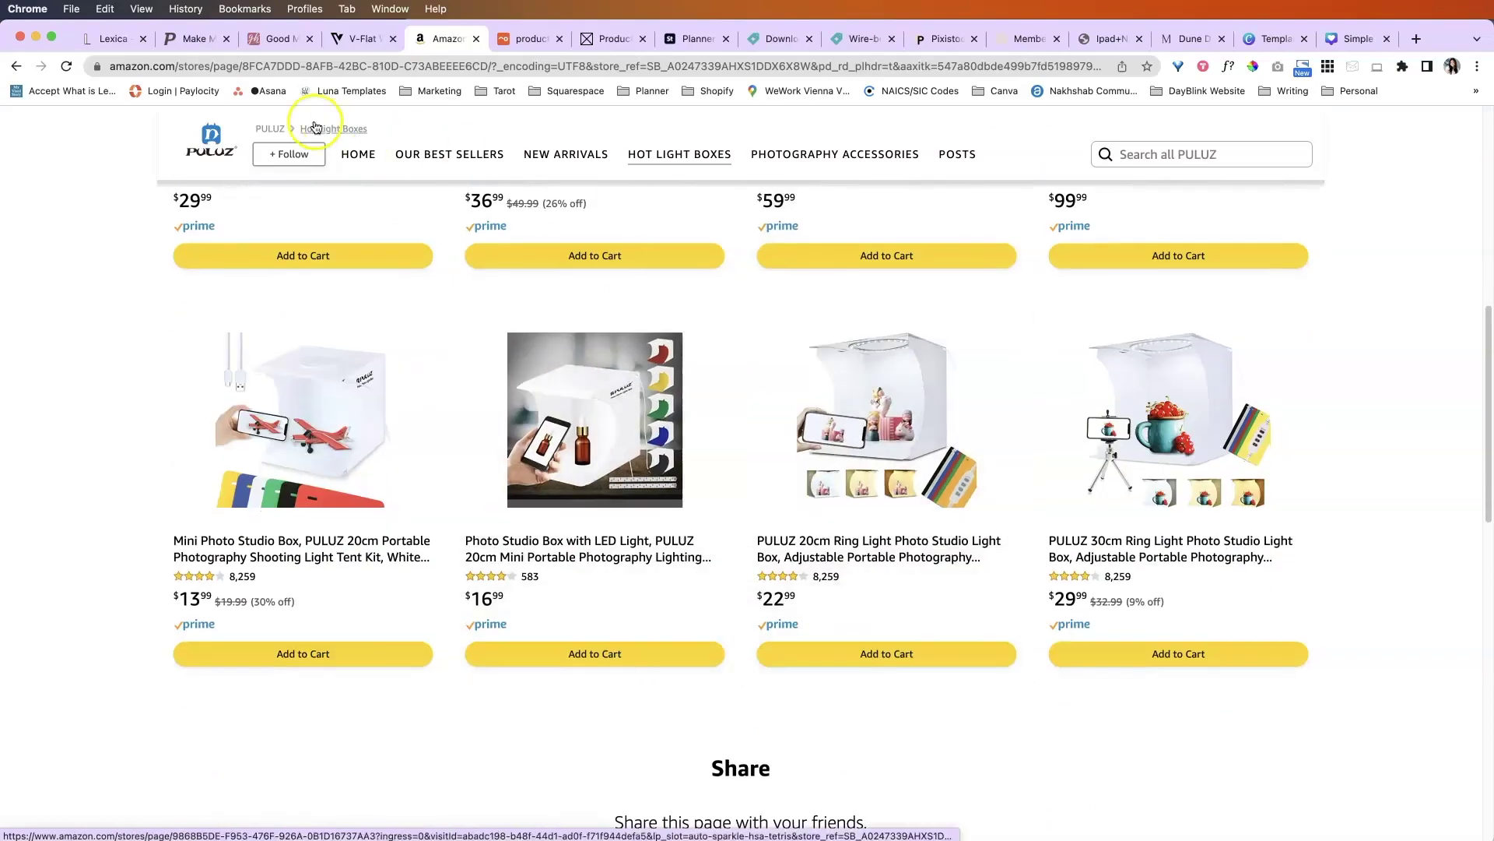
left_click(278, 38)
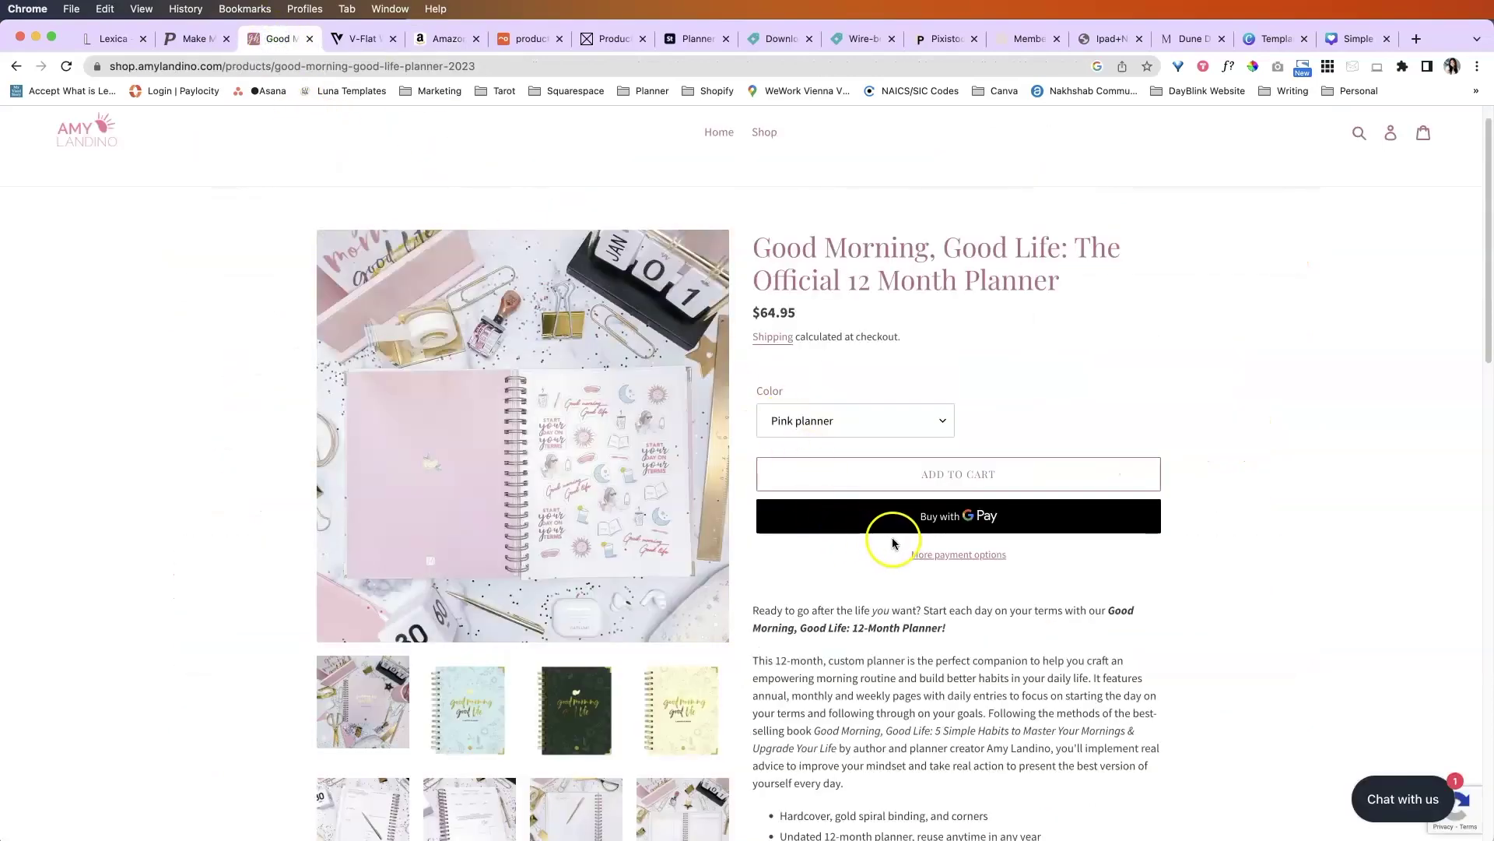
left_click(434, 43)
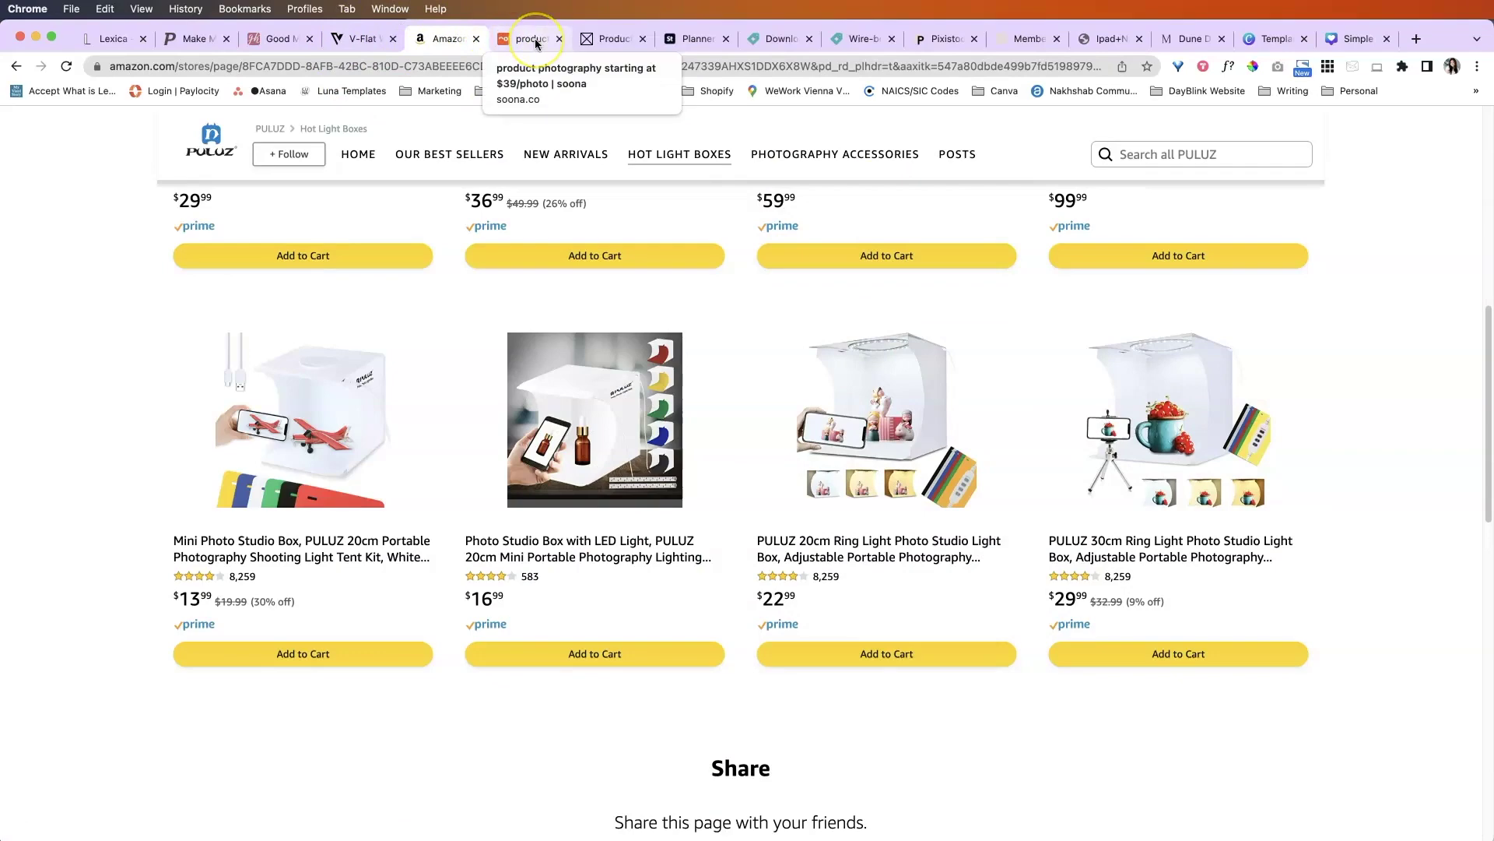
left_click(279, 39)
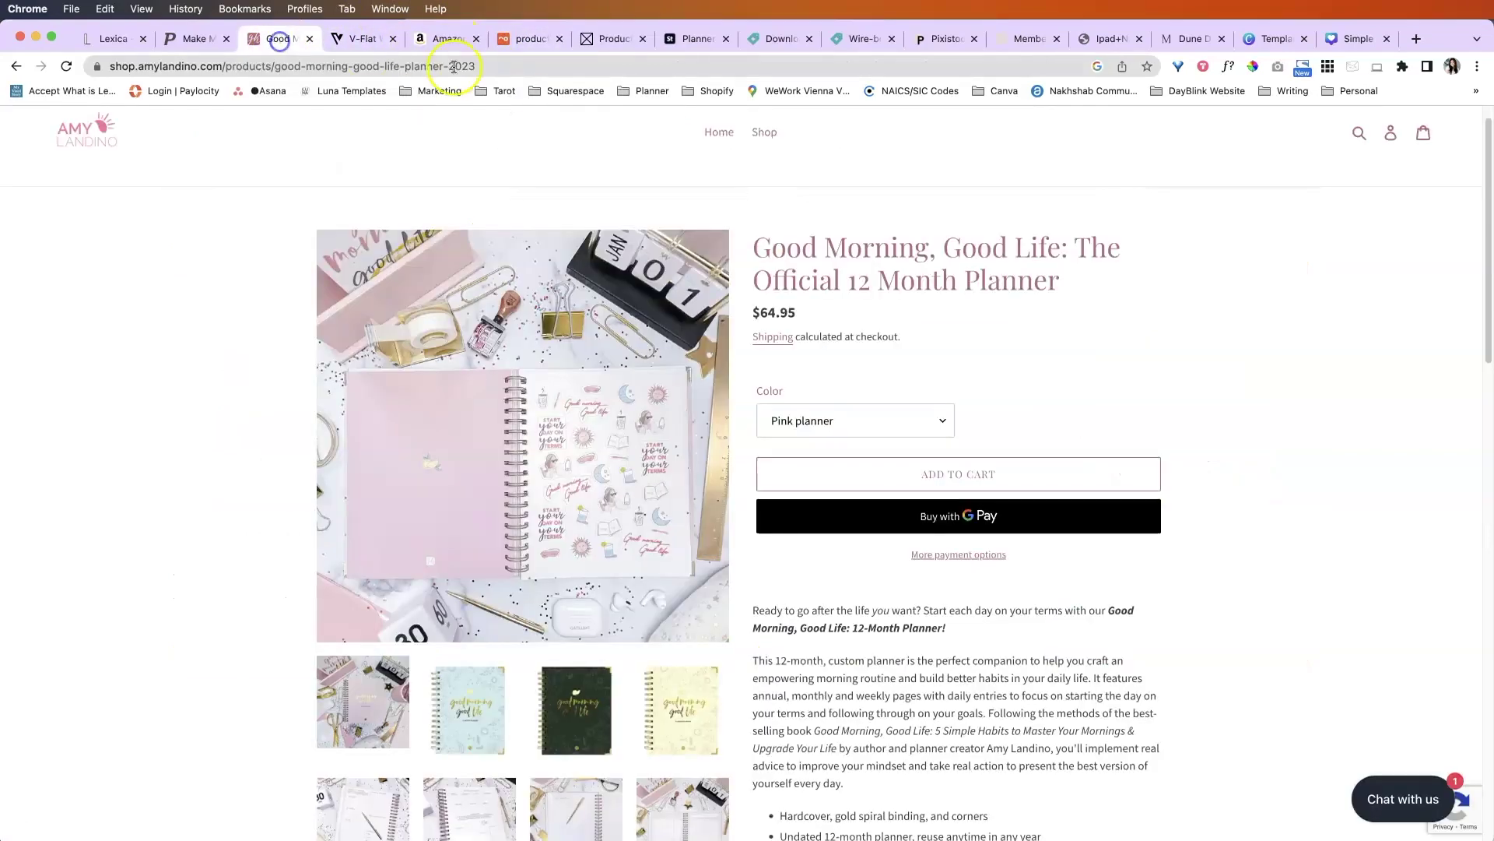
left_click(381, 43)
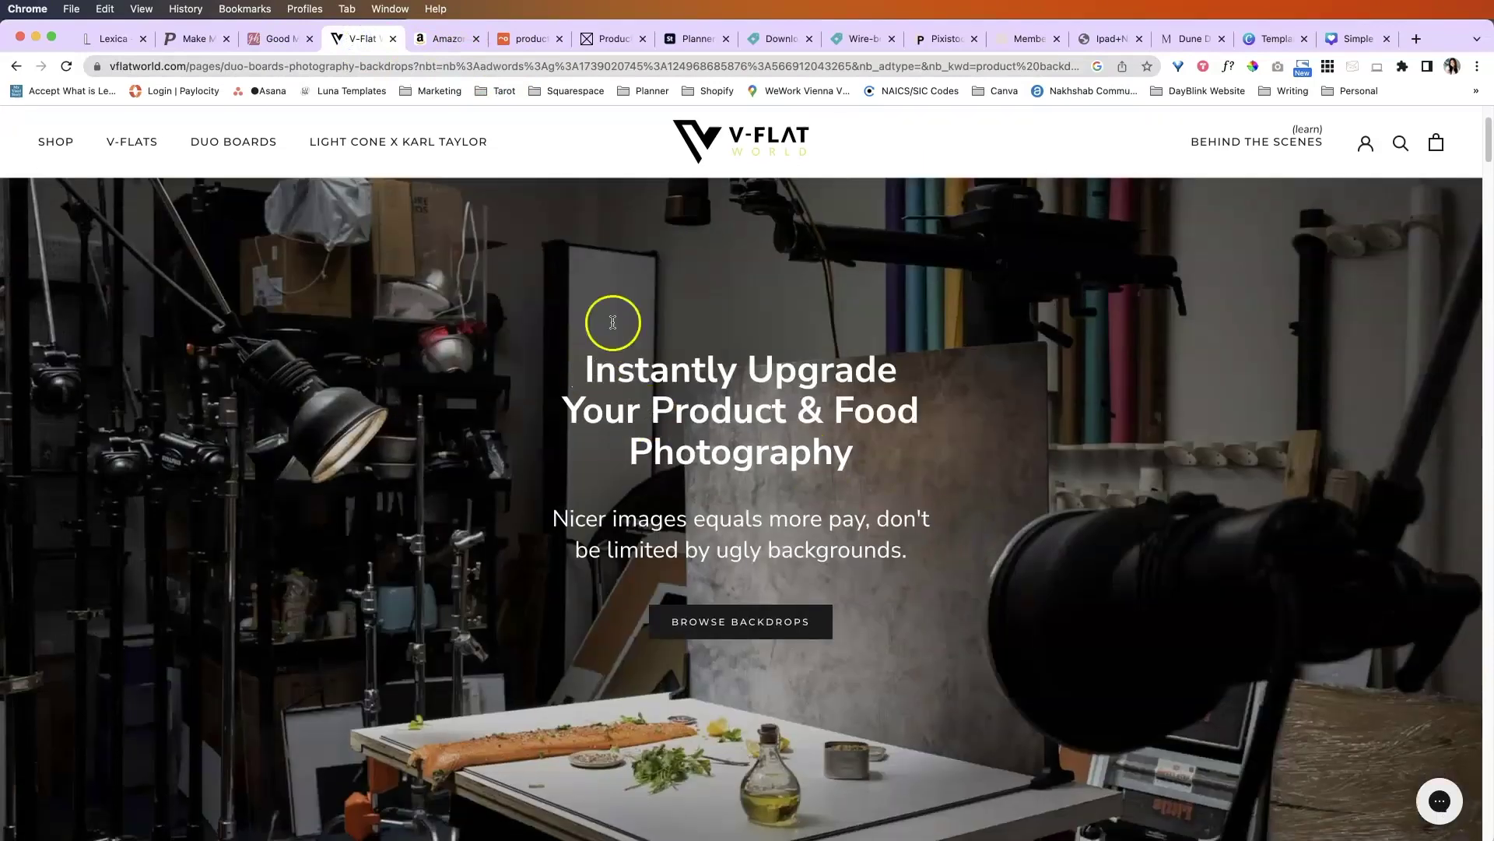
Step: Scroll the soona homepage down to its BOOK section, then switch to the Squareshot site
left_click(510, 38)
scroll(704, 360, "up", 15)
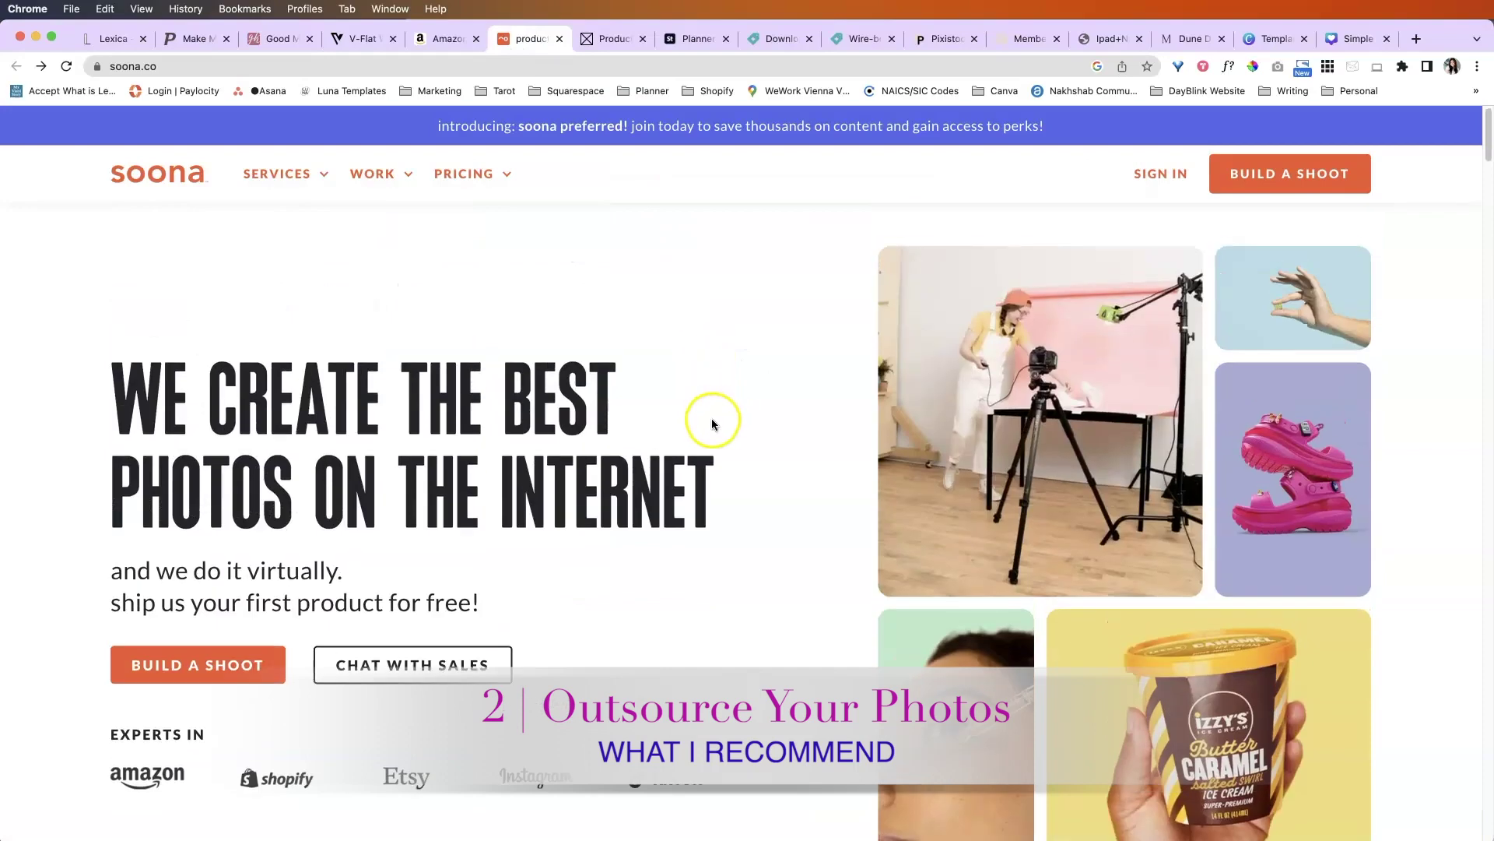
scroll(712, 424, "down", 4)
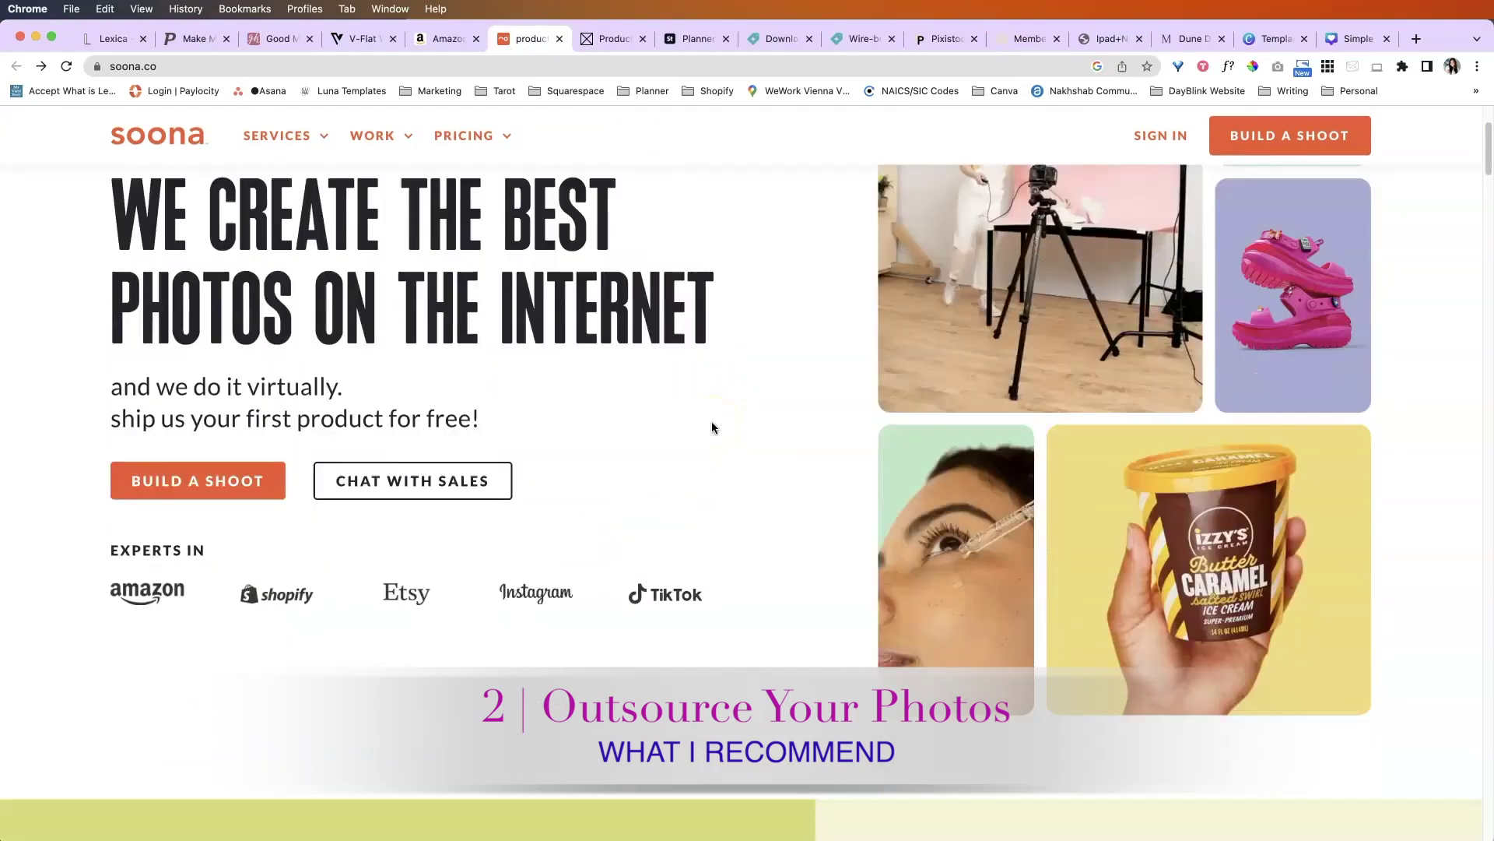
scroll(711, 427, "down", 3)
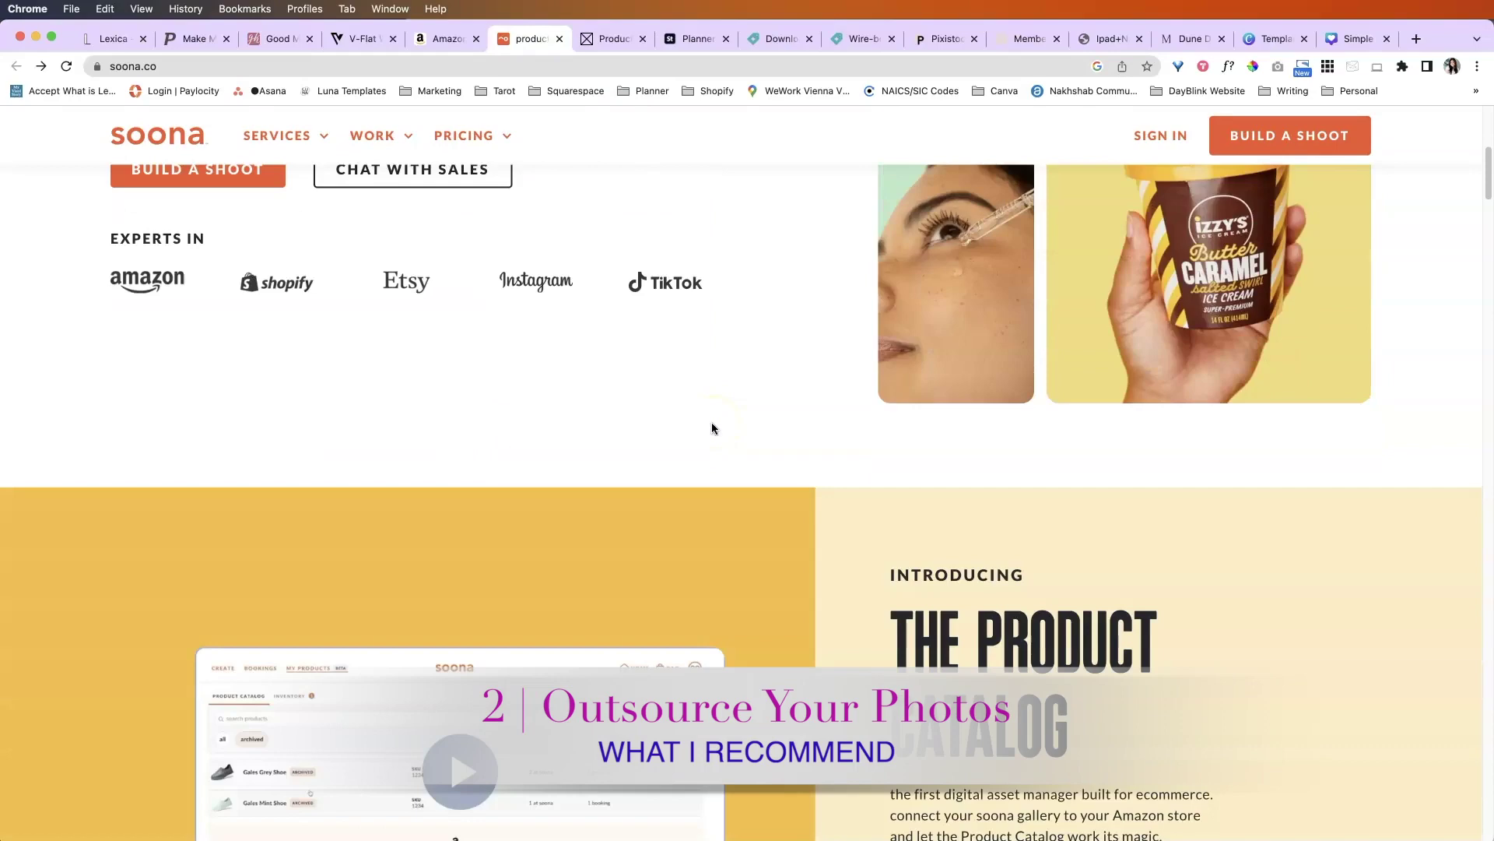
scroll(711, 427, "down", 10)
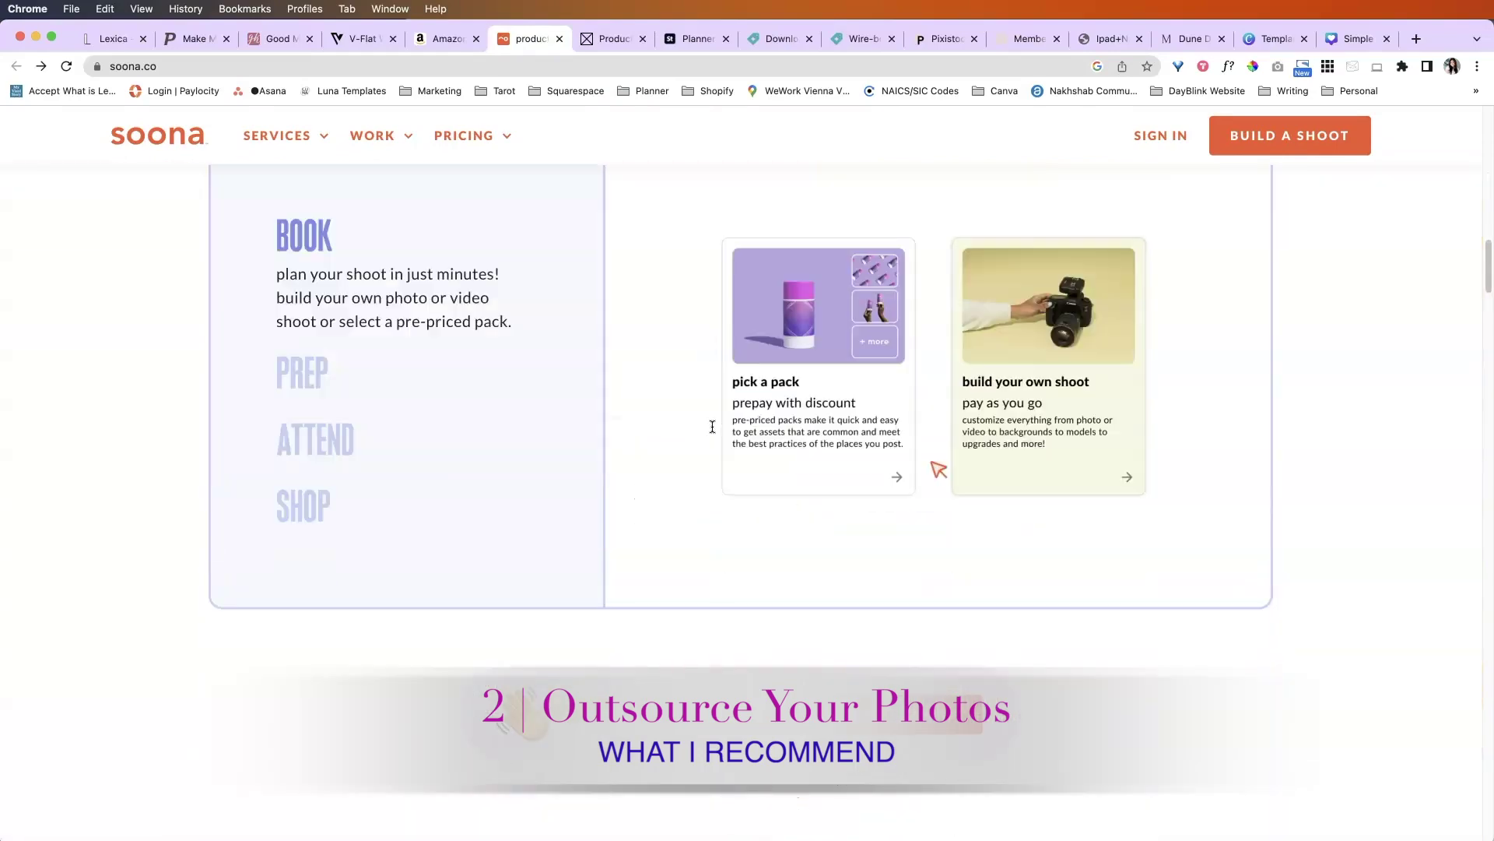
scroll(711, 425, "down", 1)
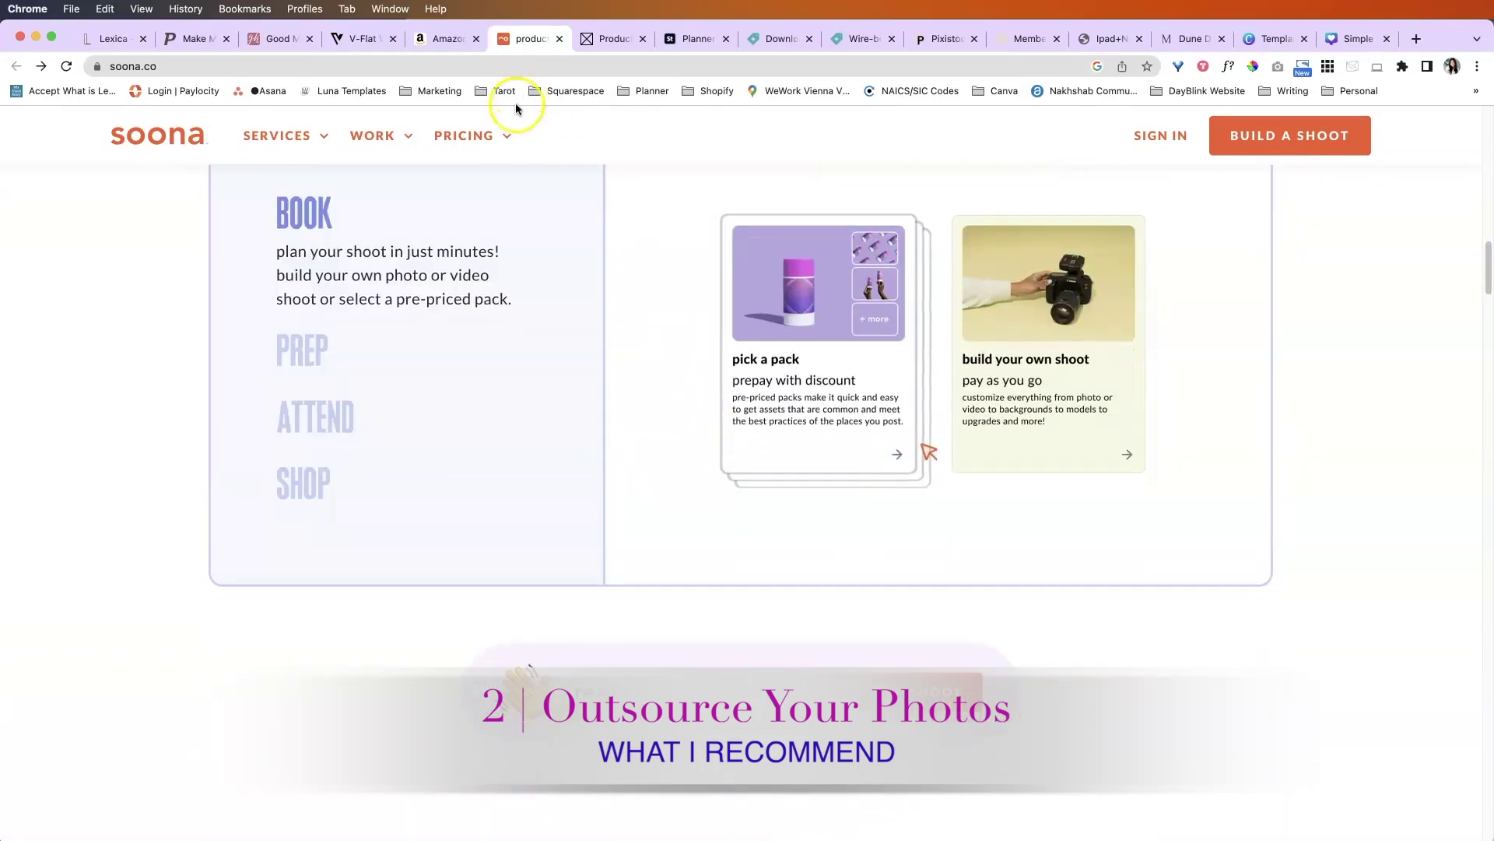
left_click(604, 39)
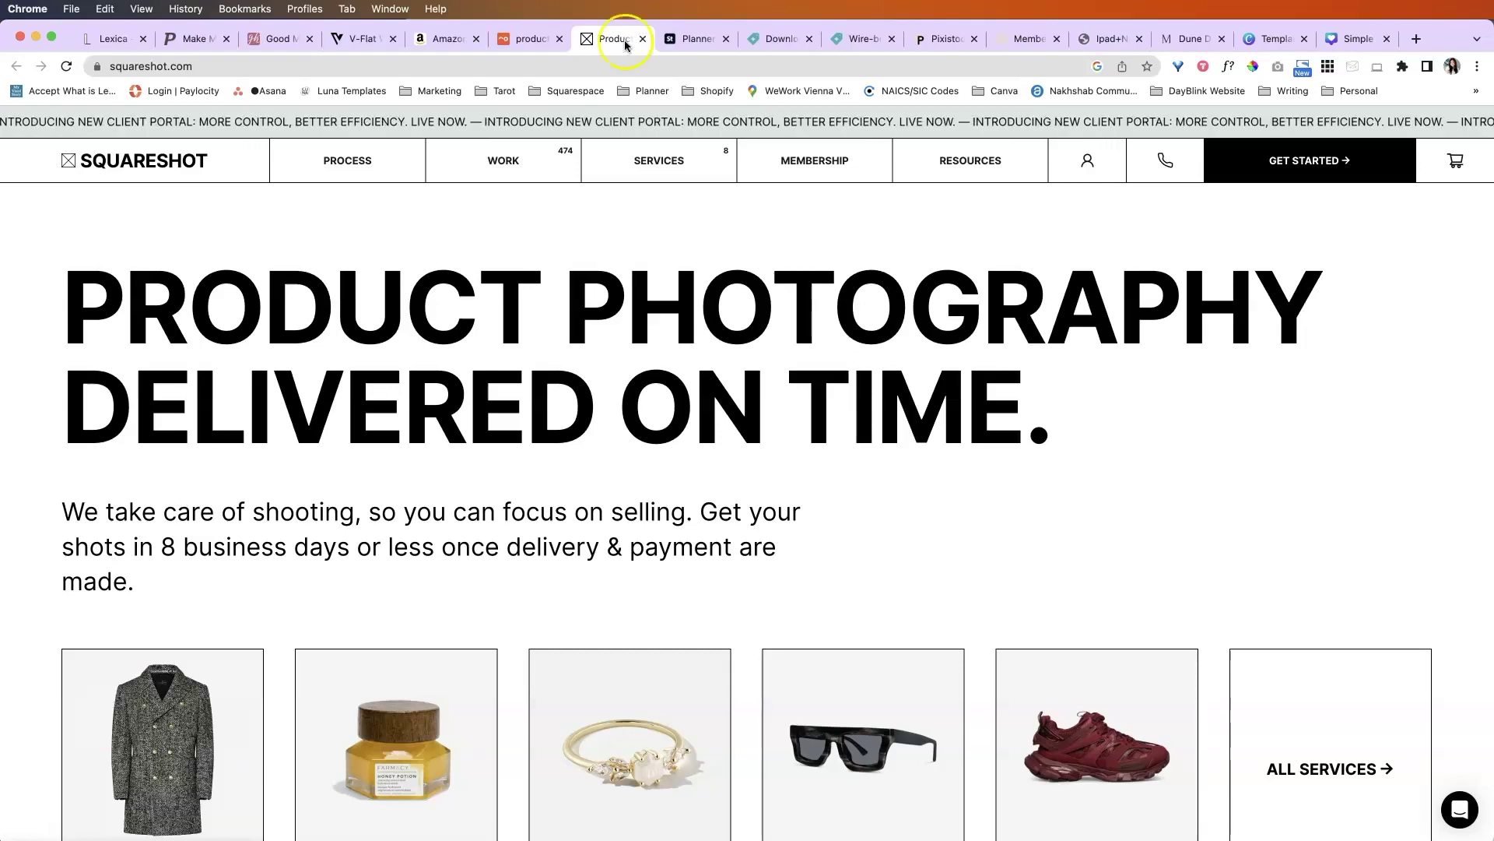
Step: Scroll Adobe Stock's planner mockup results and open the Planner Inserts Mockup details
left_click(693, 39)
scroll(796, 308, "up", 5)
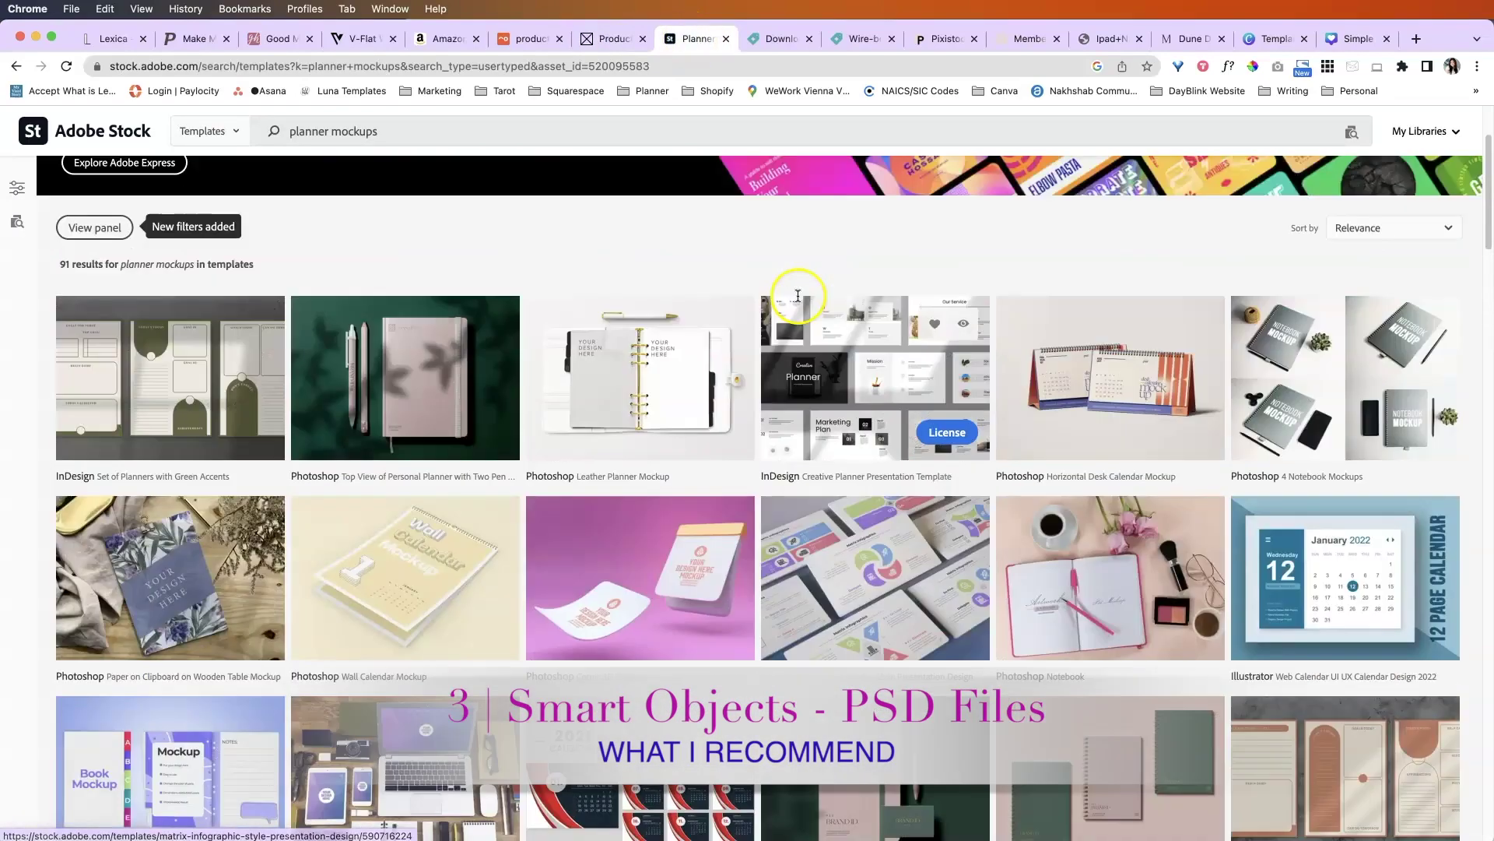
scroll(798, 296, "up", 2)
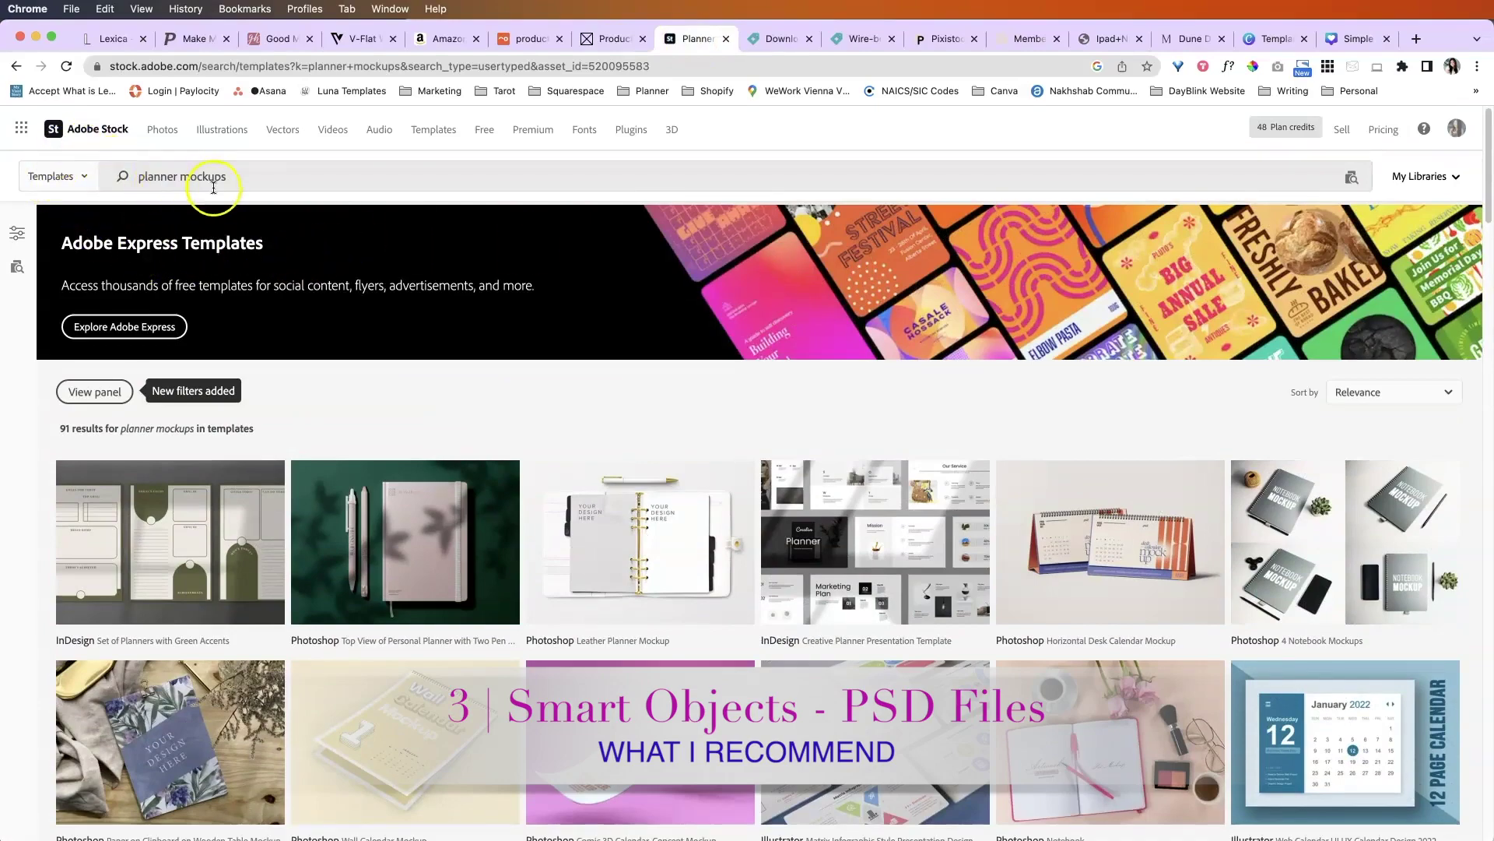
scroll(530, 296, "down", 4)
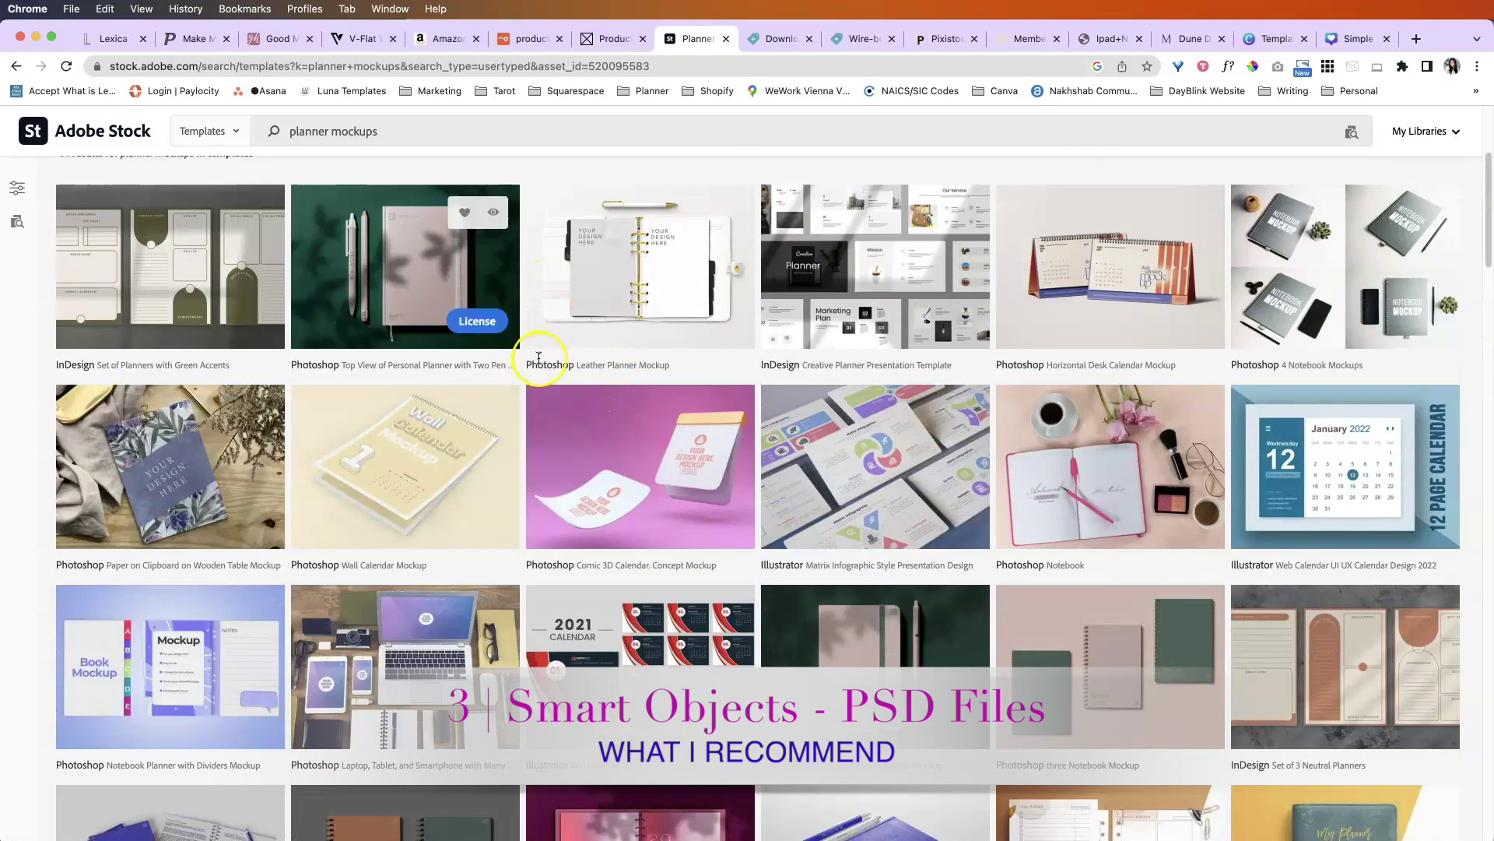
mouse_move(542, 370)
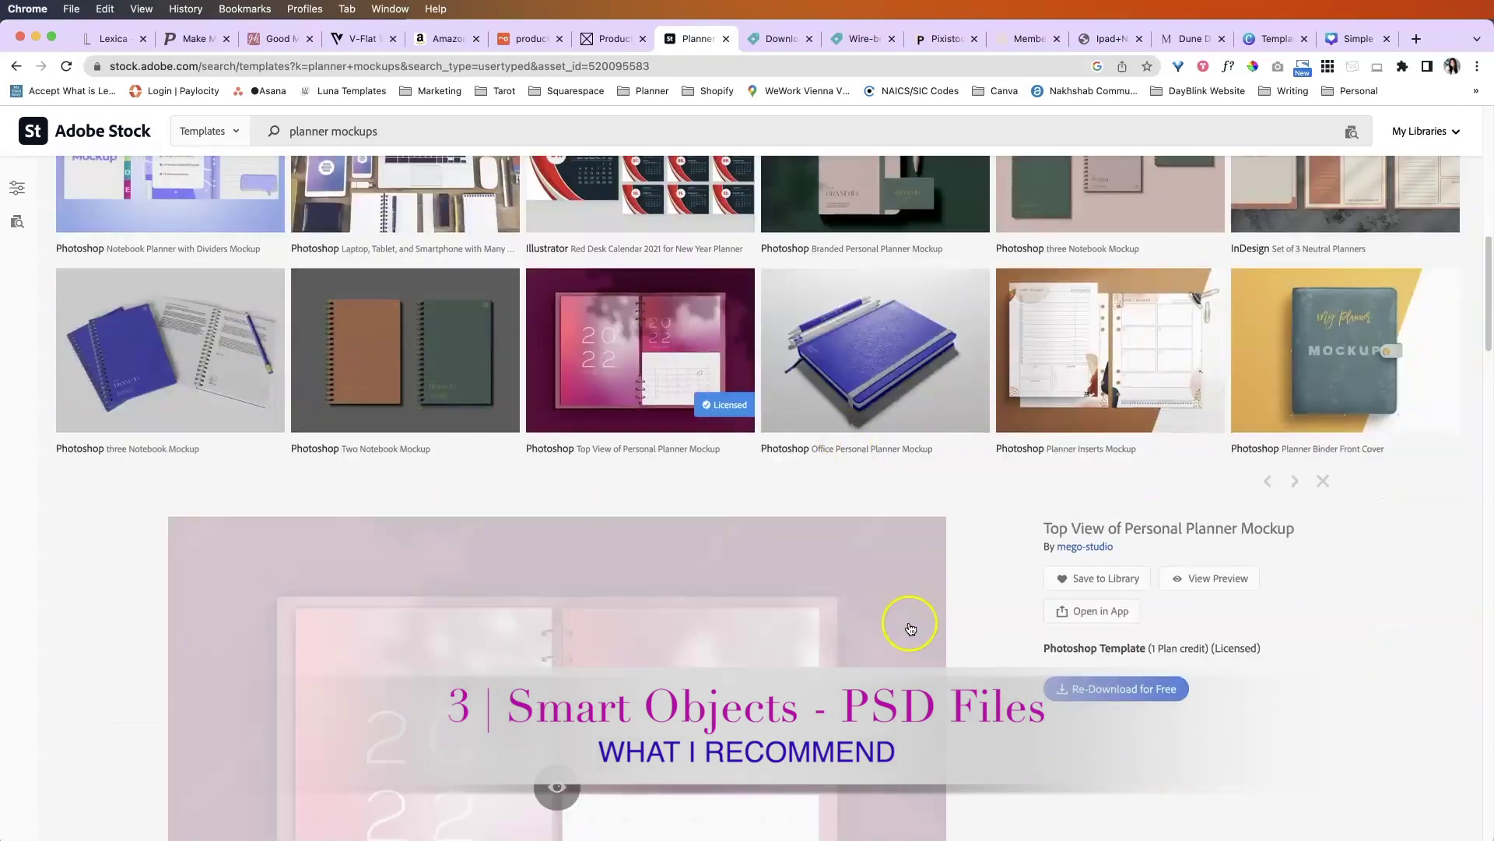
scroll(1118, 599, "down", 1)
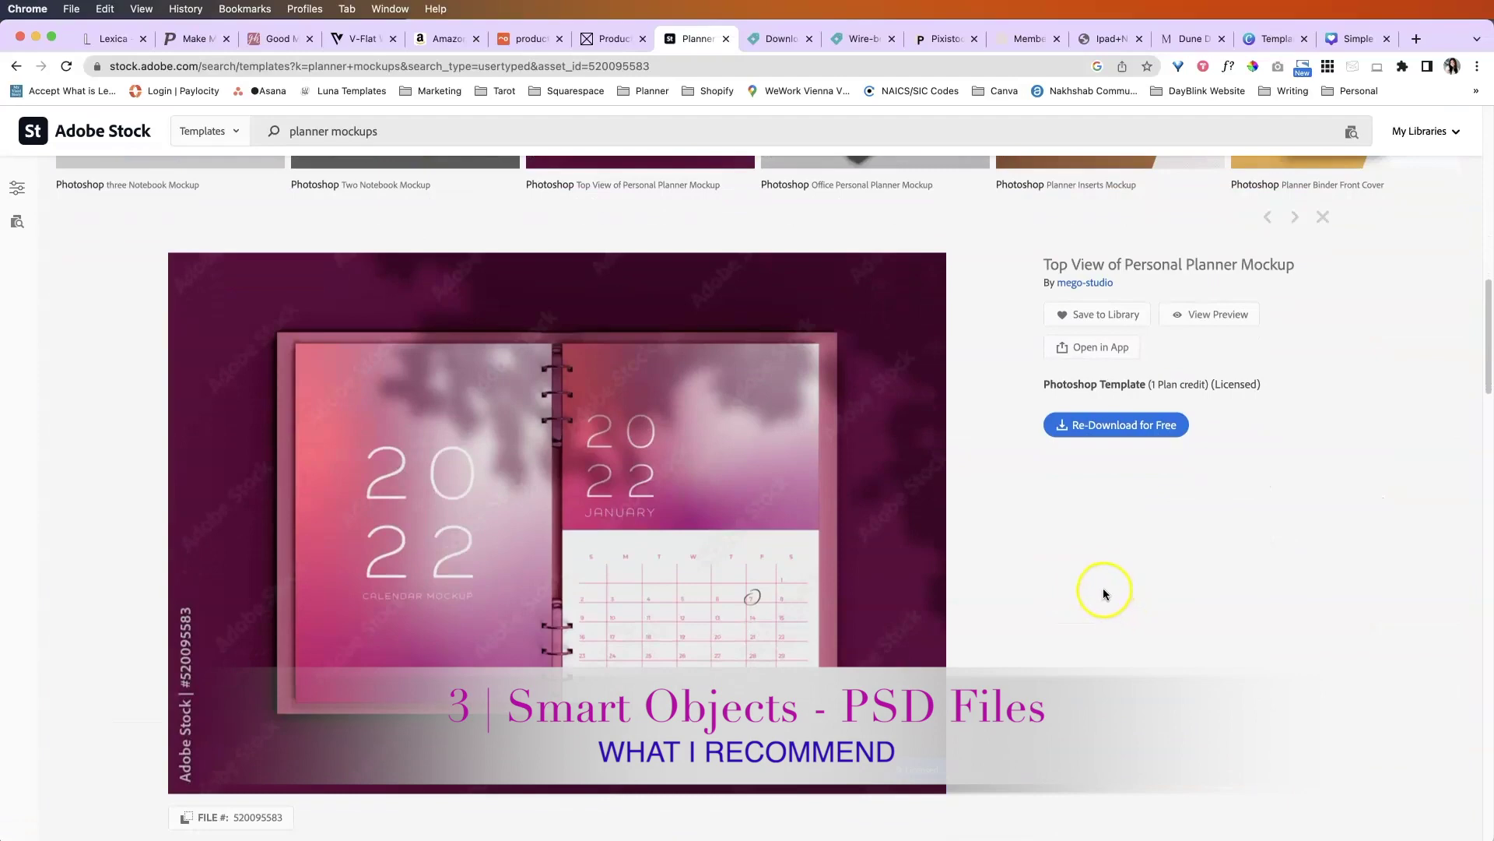
scroll(1078, 545, "down", 5)
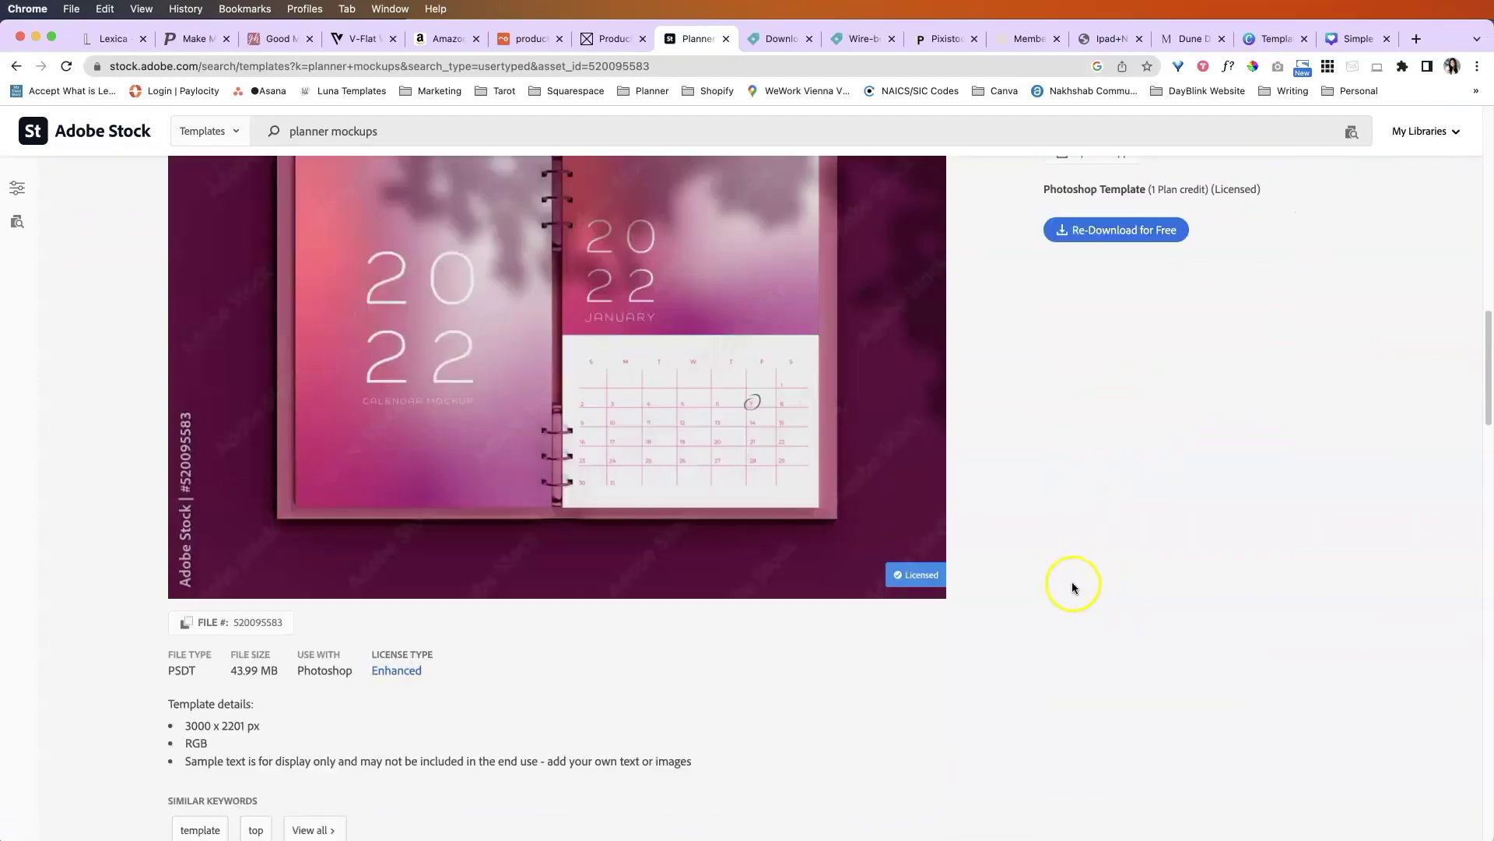
scroll(1072, 584, "down", 7)
scroll(1074, 583, "up", 20)
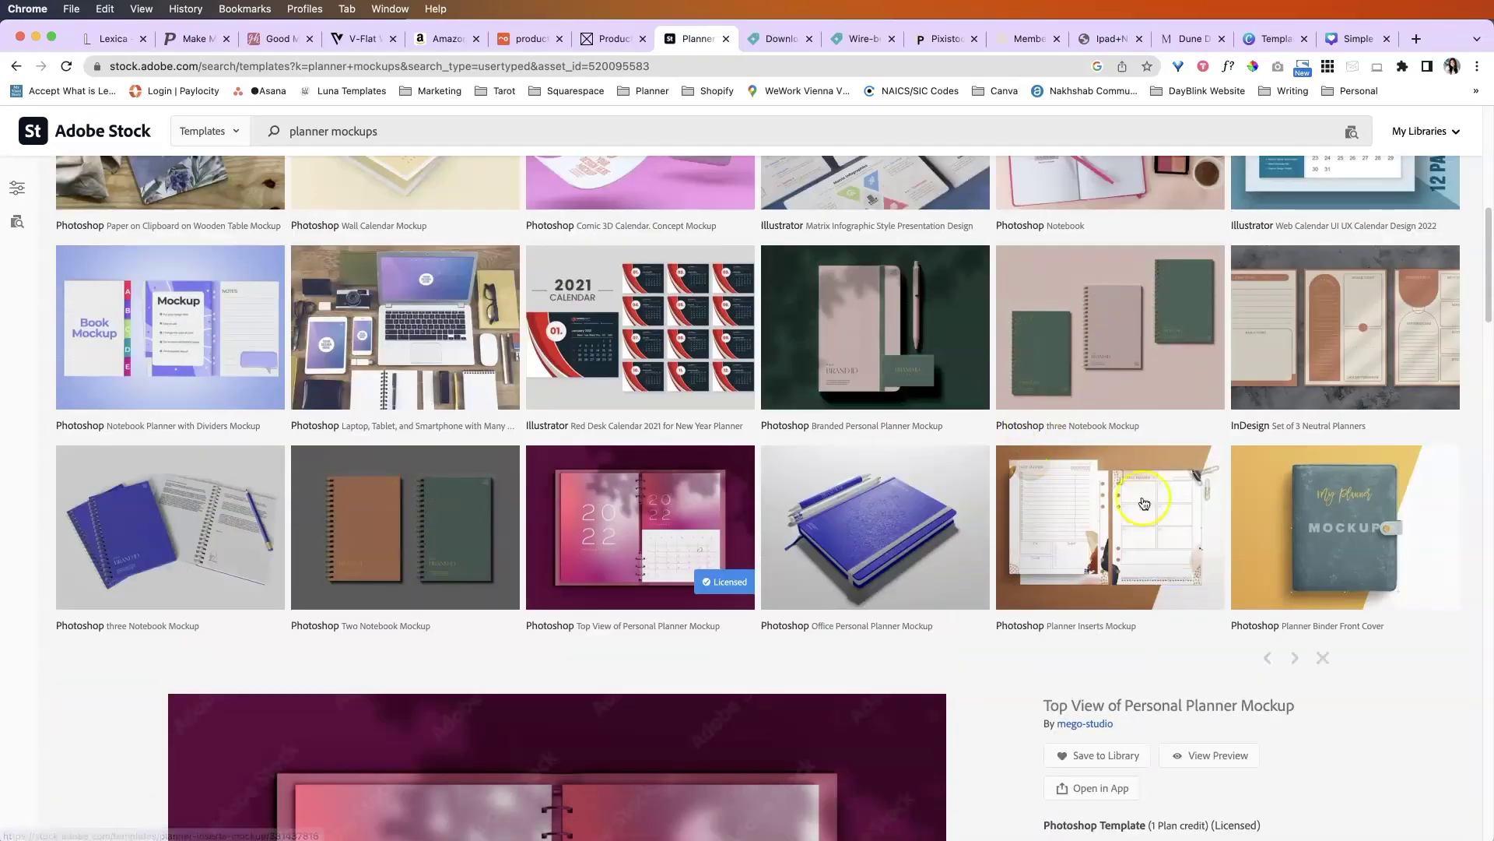
left_click(1145, 544)
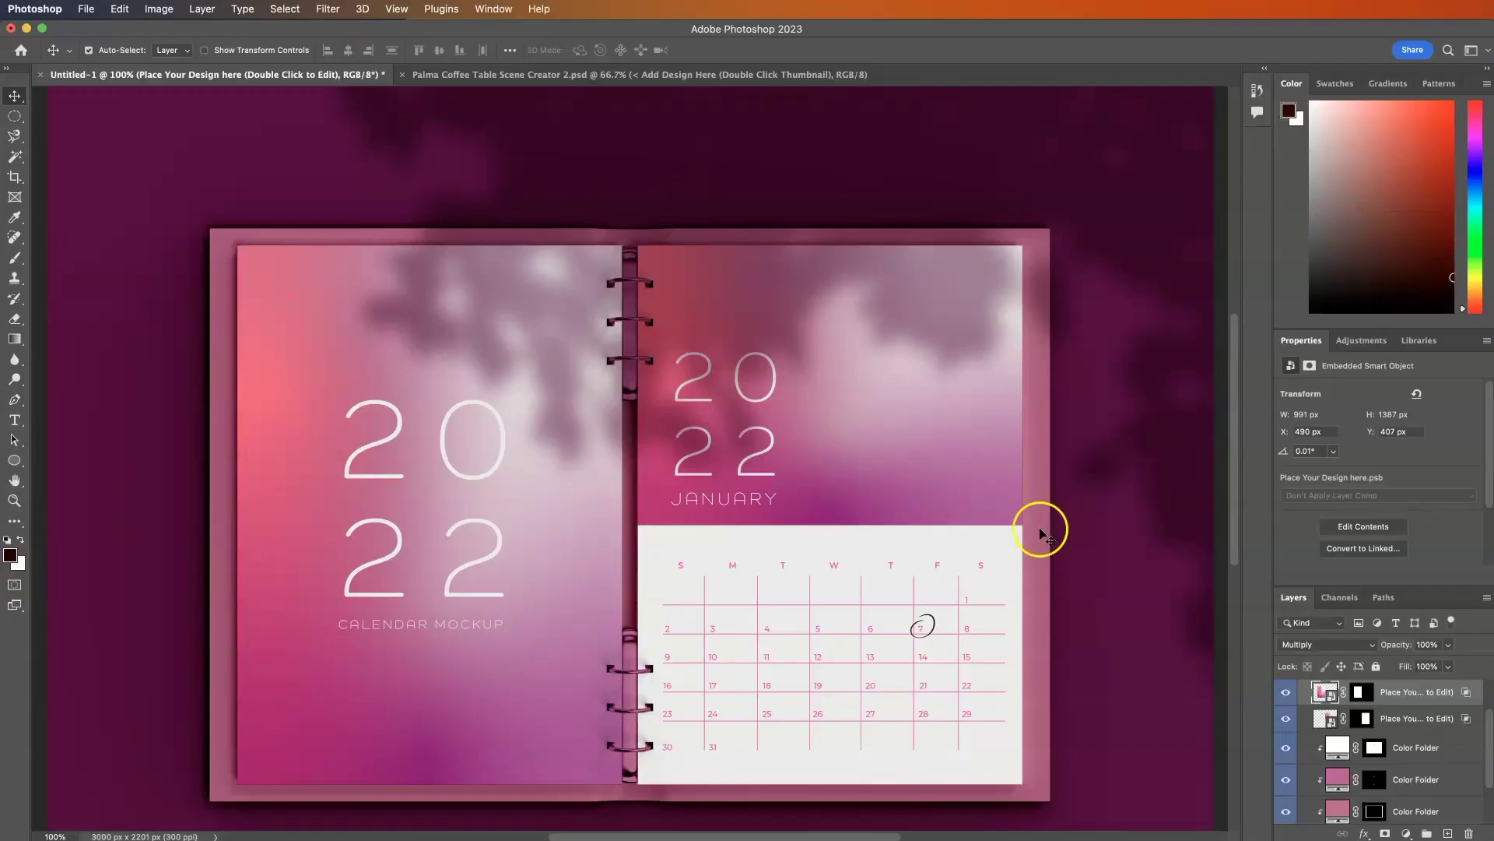
Step: Enlarge the layers list and change the Shadow fill colour to teal
scroll(1415, 728, "up", 3)
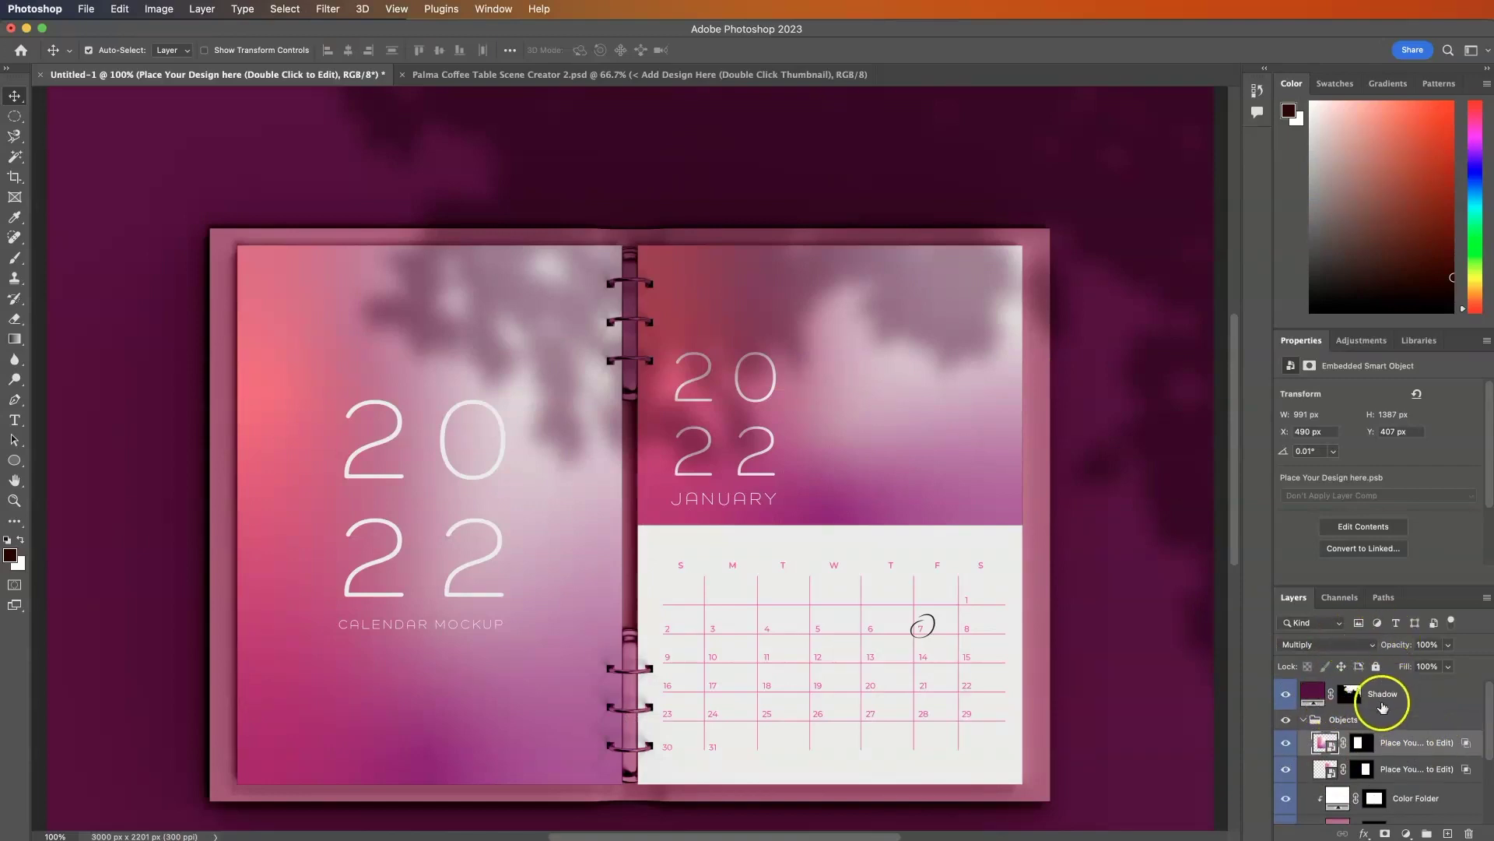
scroll(1358, 686, "down", 1)
left_click_drag(1382, 585, 1382, 401)
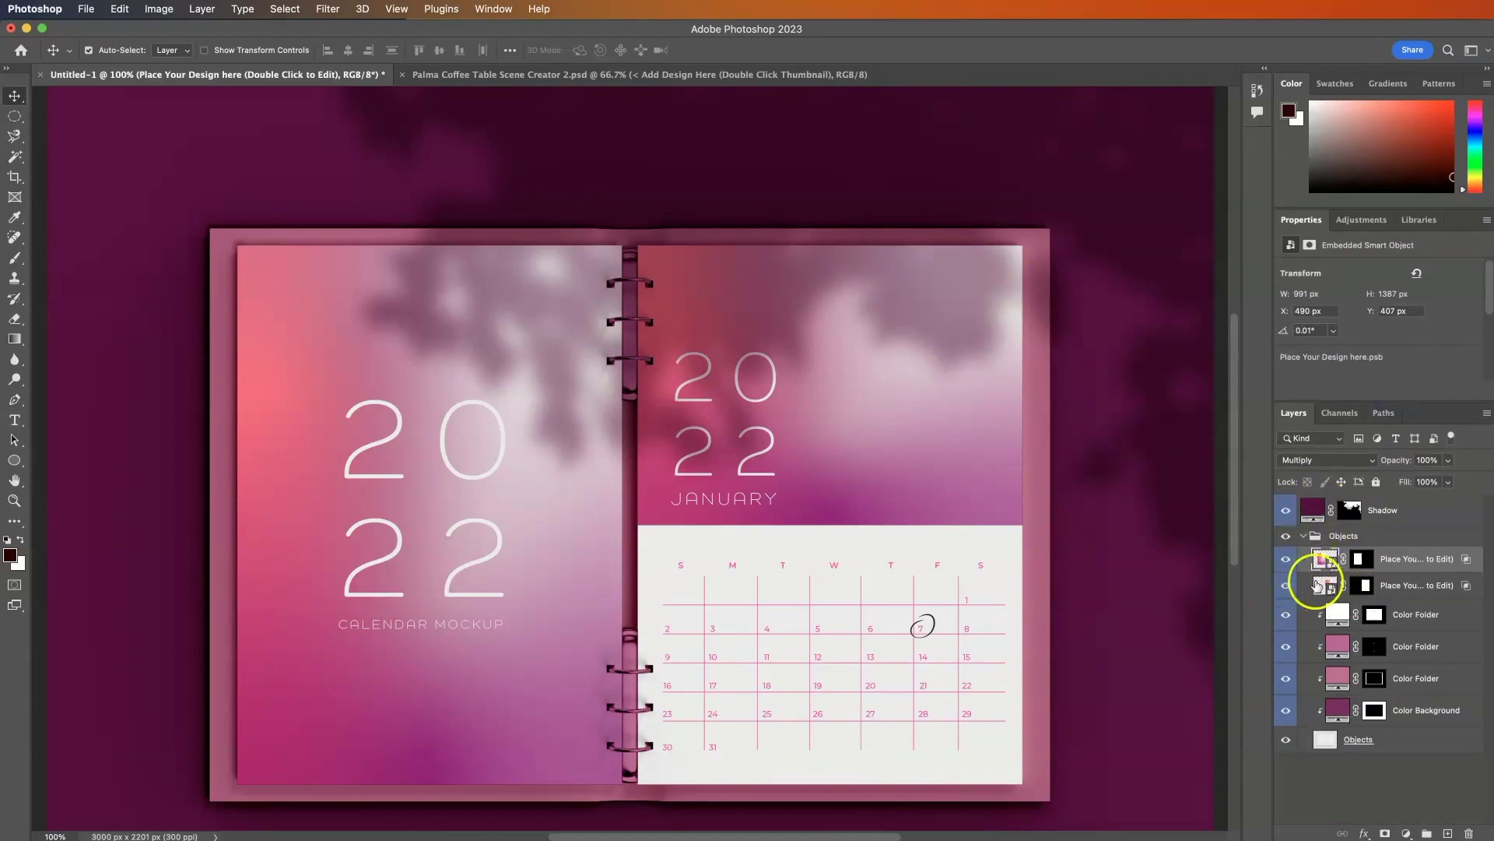
double_click(1310, 510)
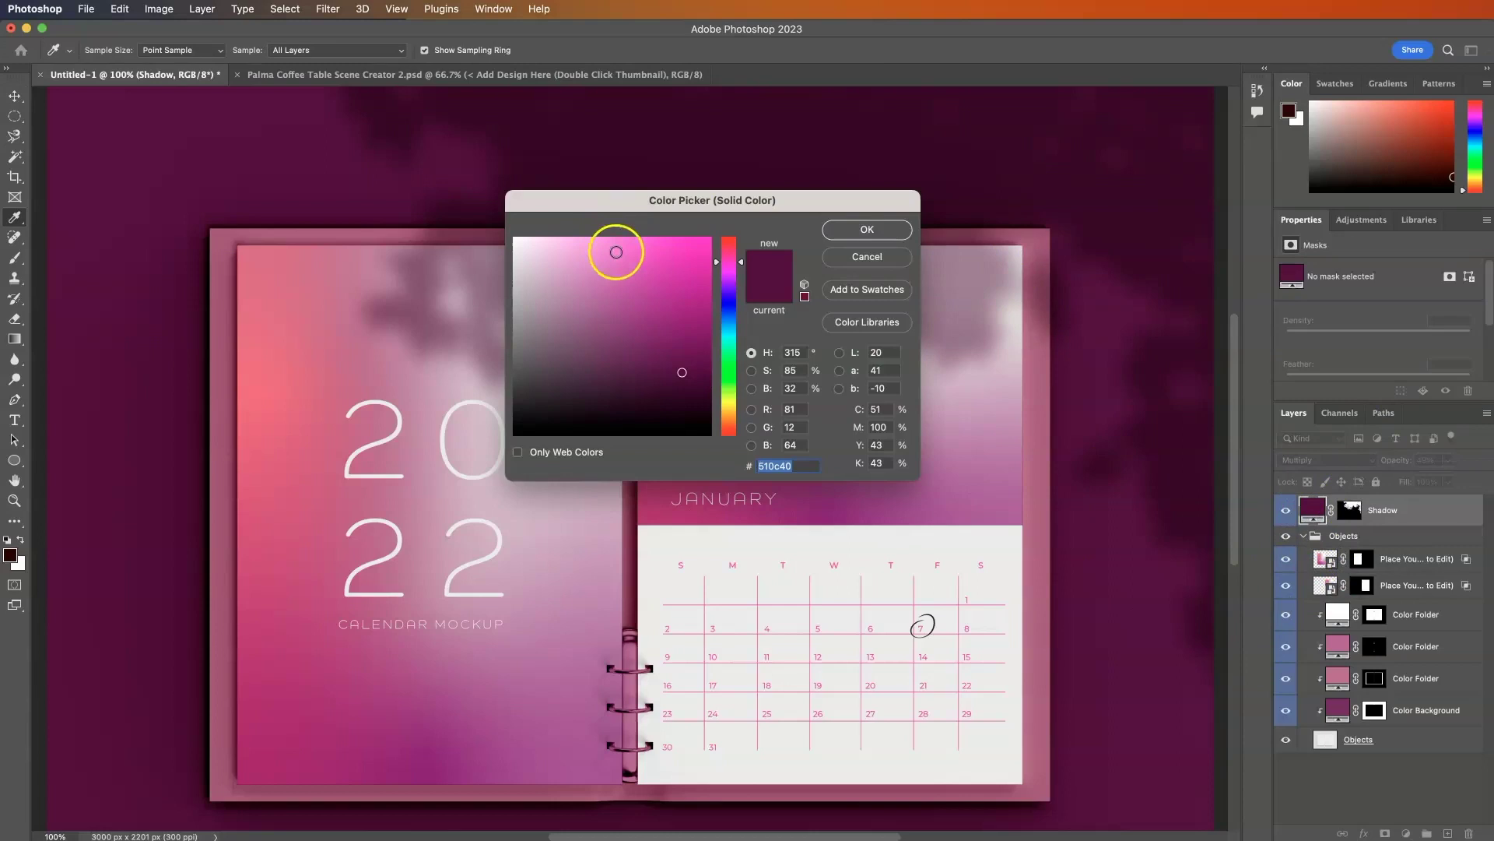
left_click(729, 345)
left_click(683, 270)
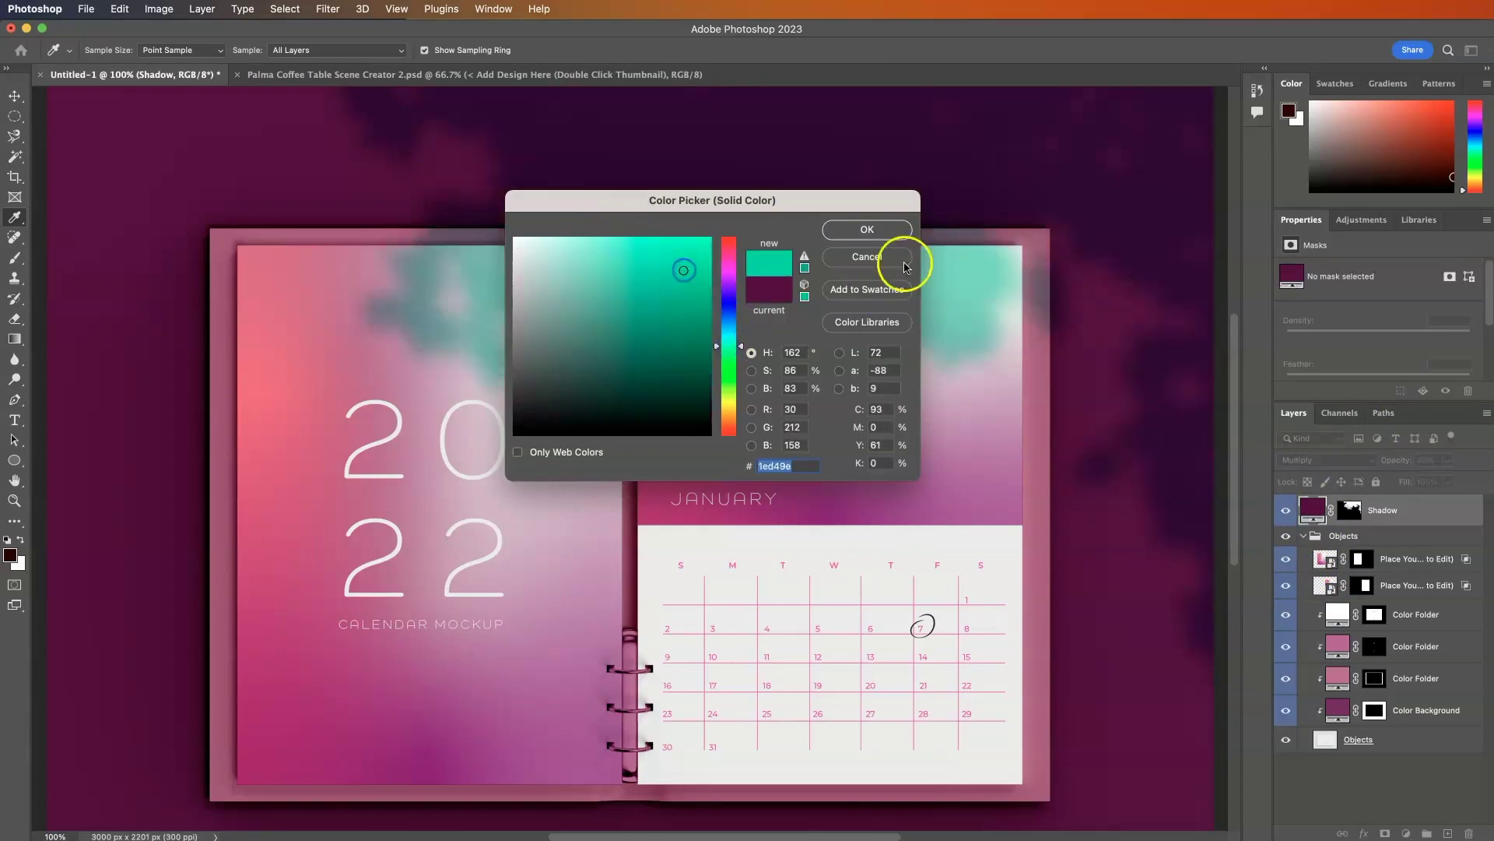
left_click(867, 229)
Step: Set the Color Background fill to a light green
left_click(1337, 710)
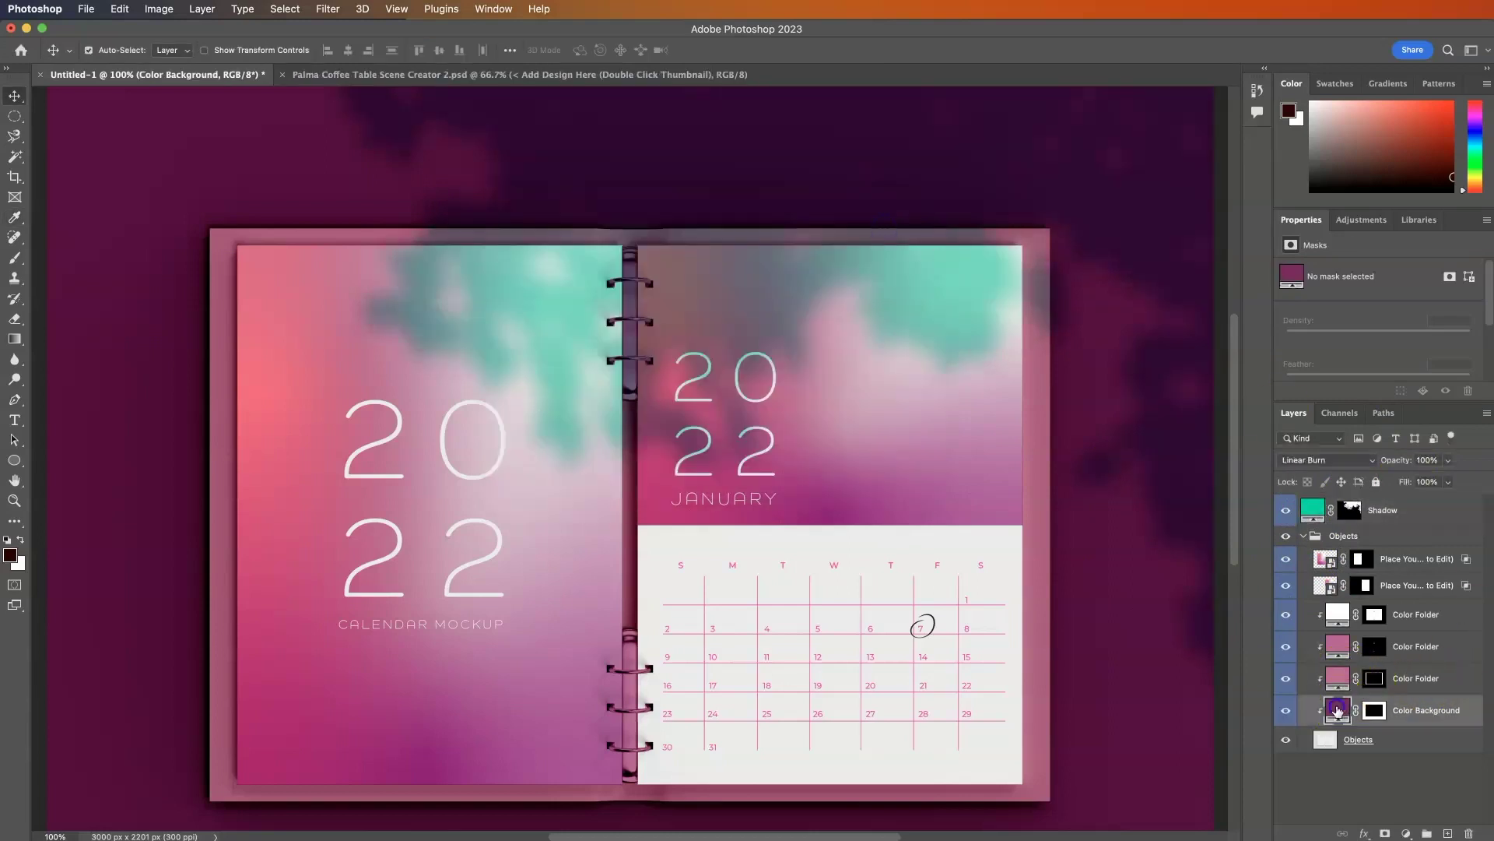
double_click(1337, 710)
left_click(729, 359)
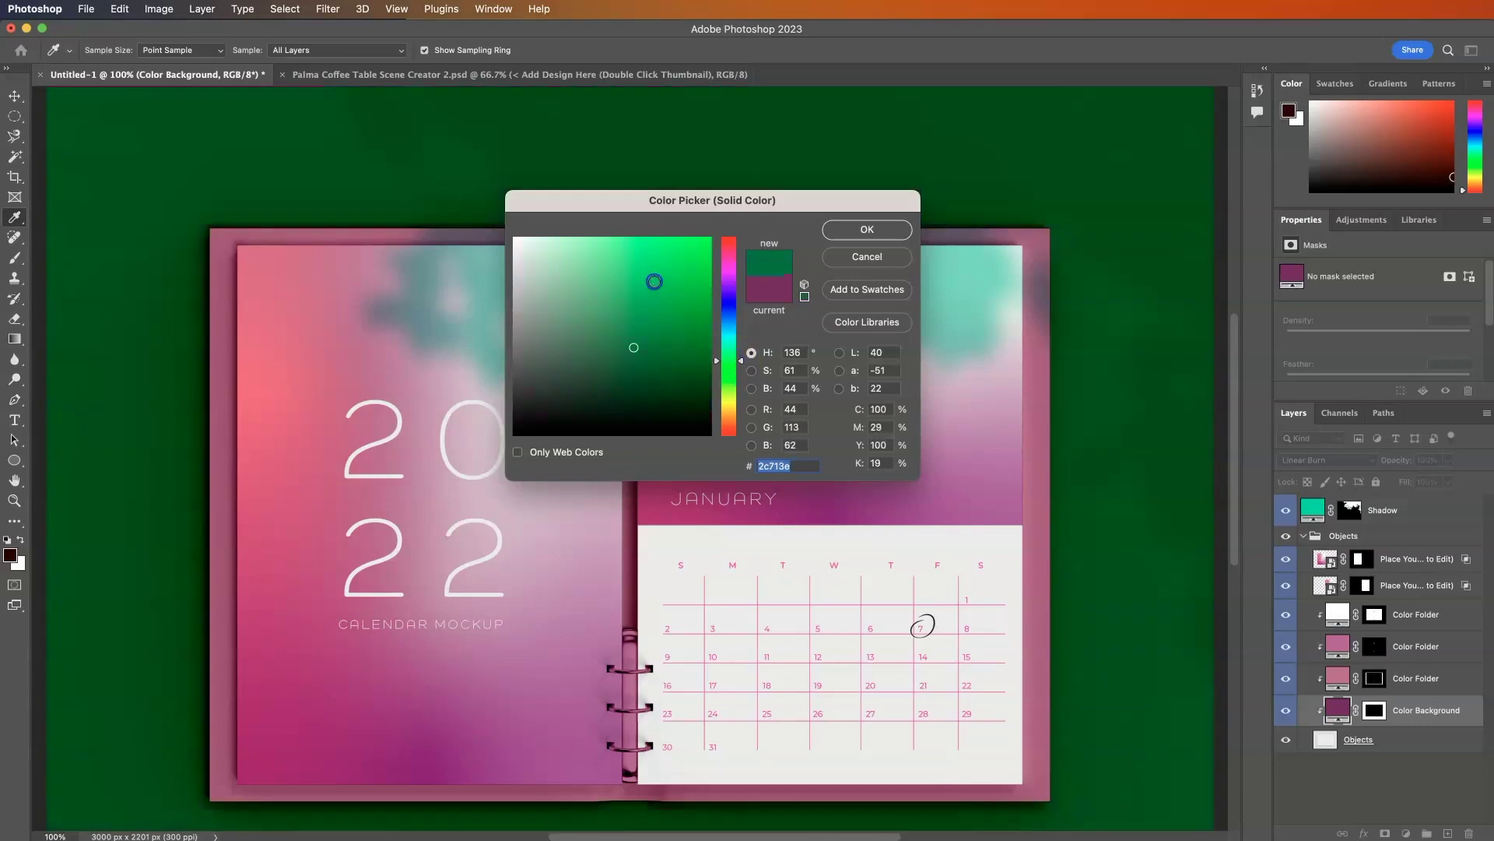
left_click(655, 281)
left_click(676, 325)
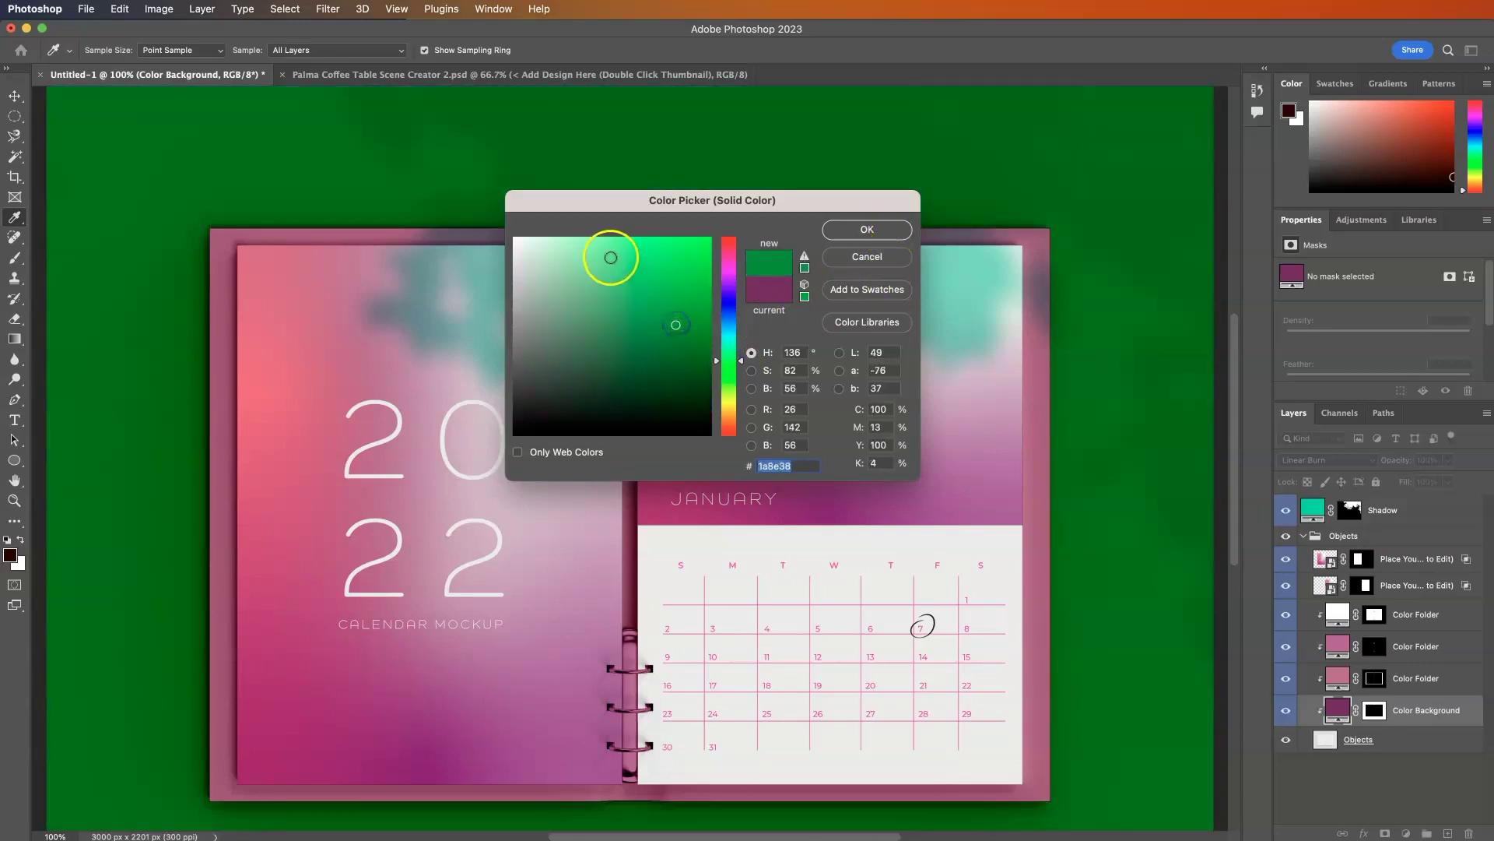
left_click(611, 256)
left_click(856, 229)
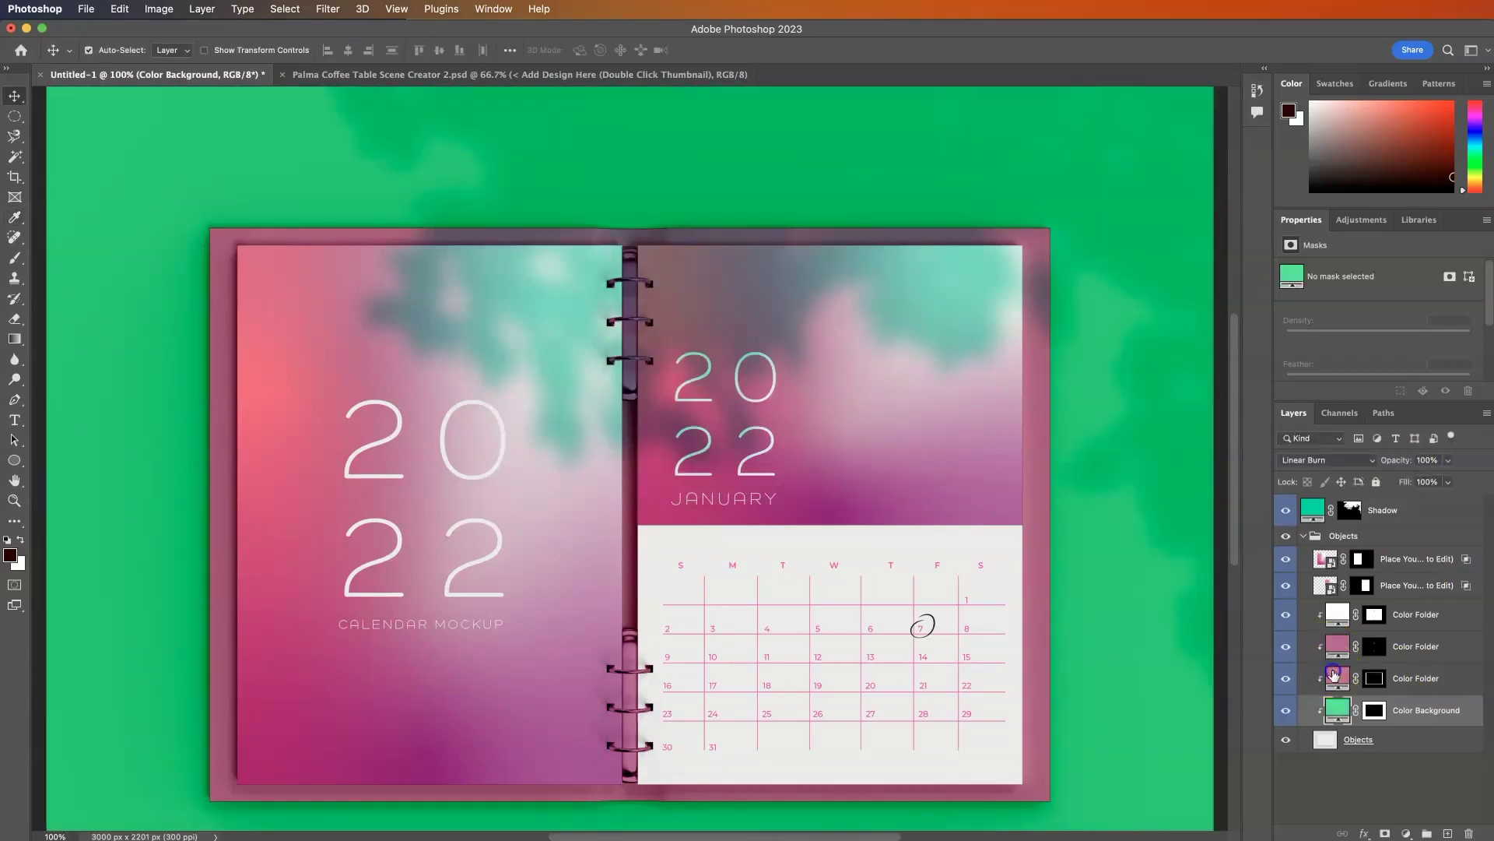
Step: Change the Color Folder fill to a dark green
double_click(1334, 674)
left_click(740, 372)
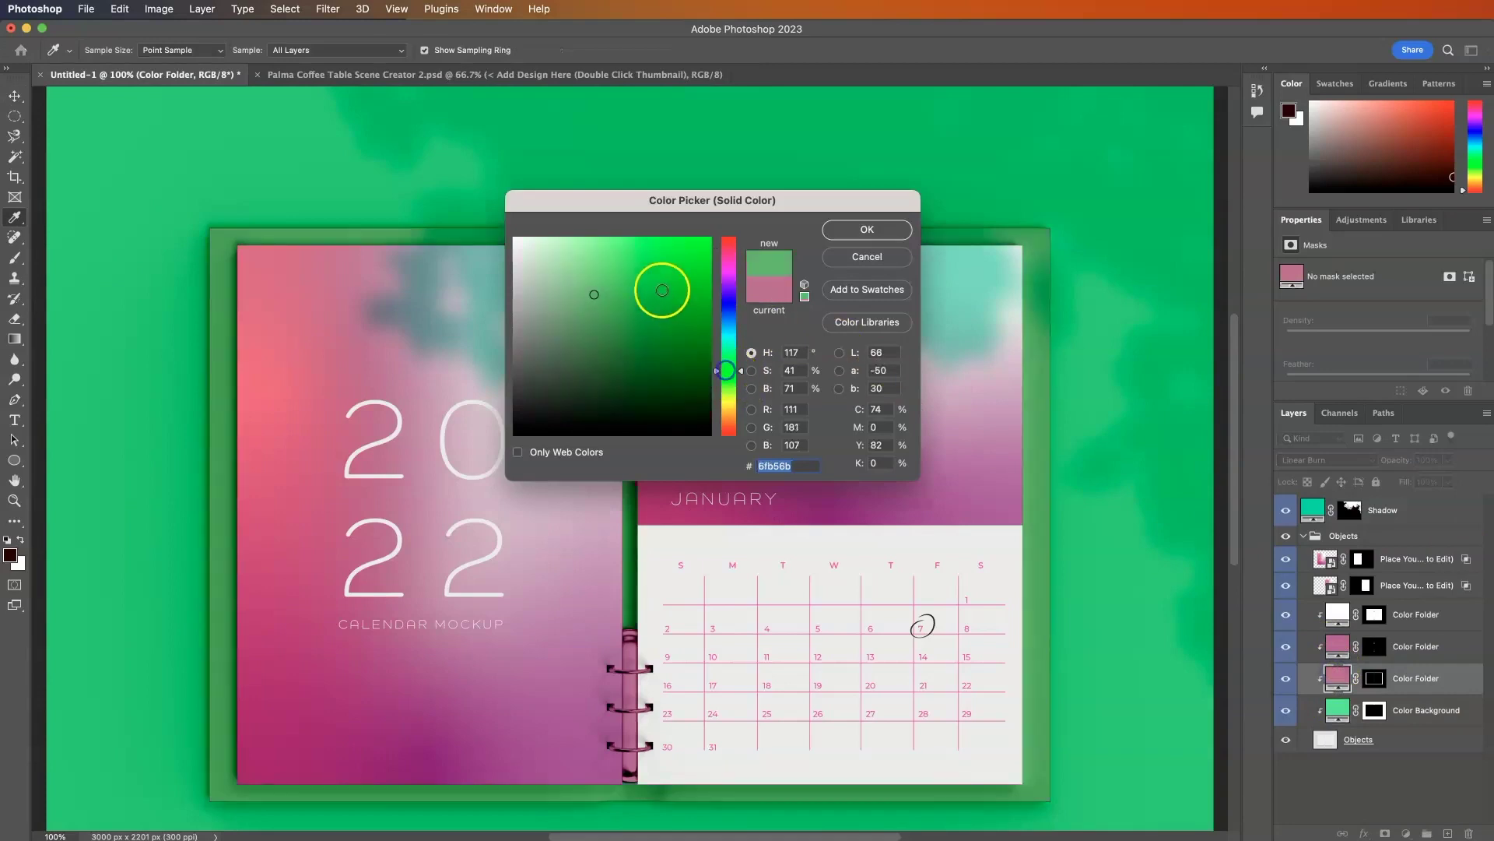
left_click(640, 265)
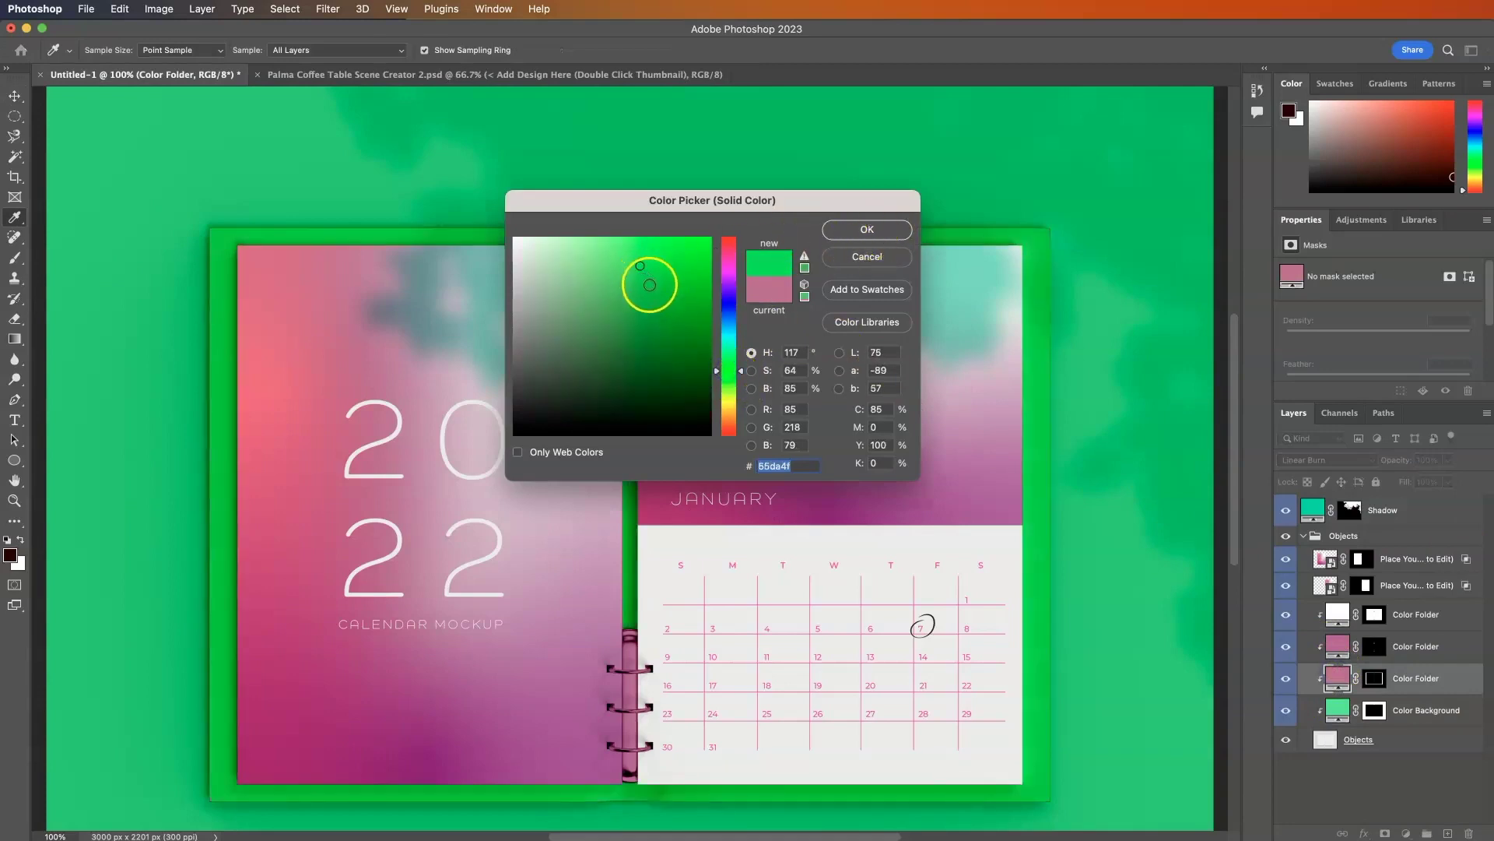
left_click(677, 330)
left_click(870, 231)
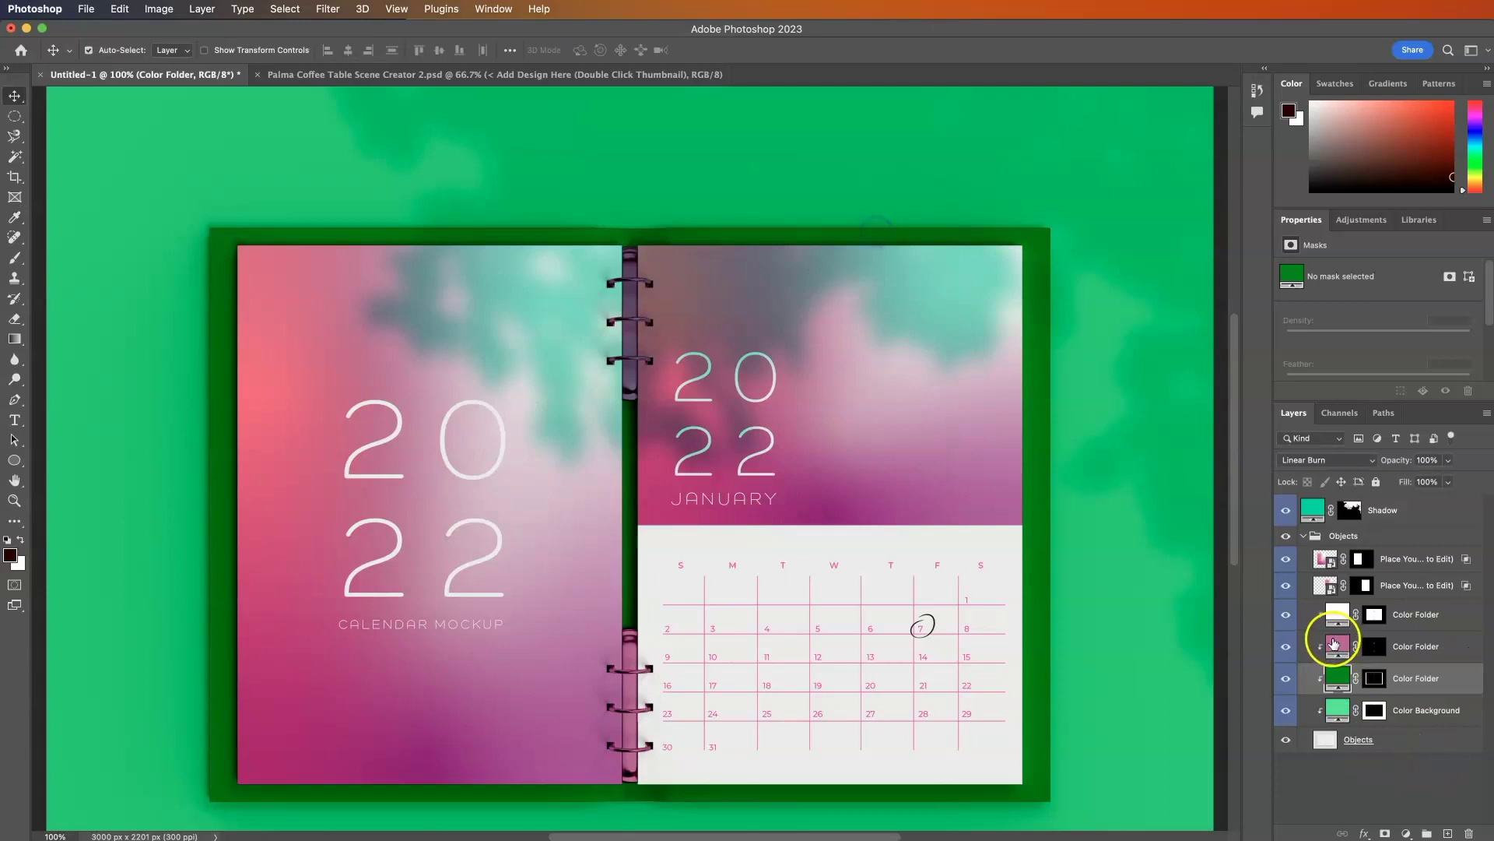
Step: Recolour the pink binder rings bright green, then open the left page's smart object
double_click(1337, 643)
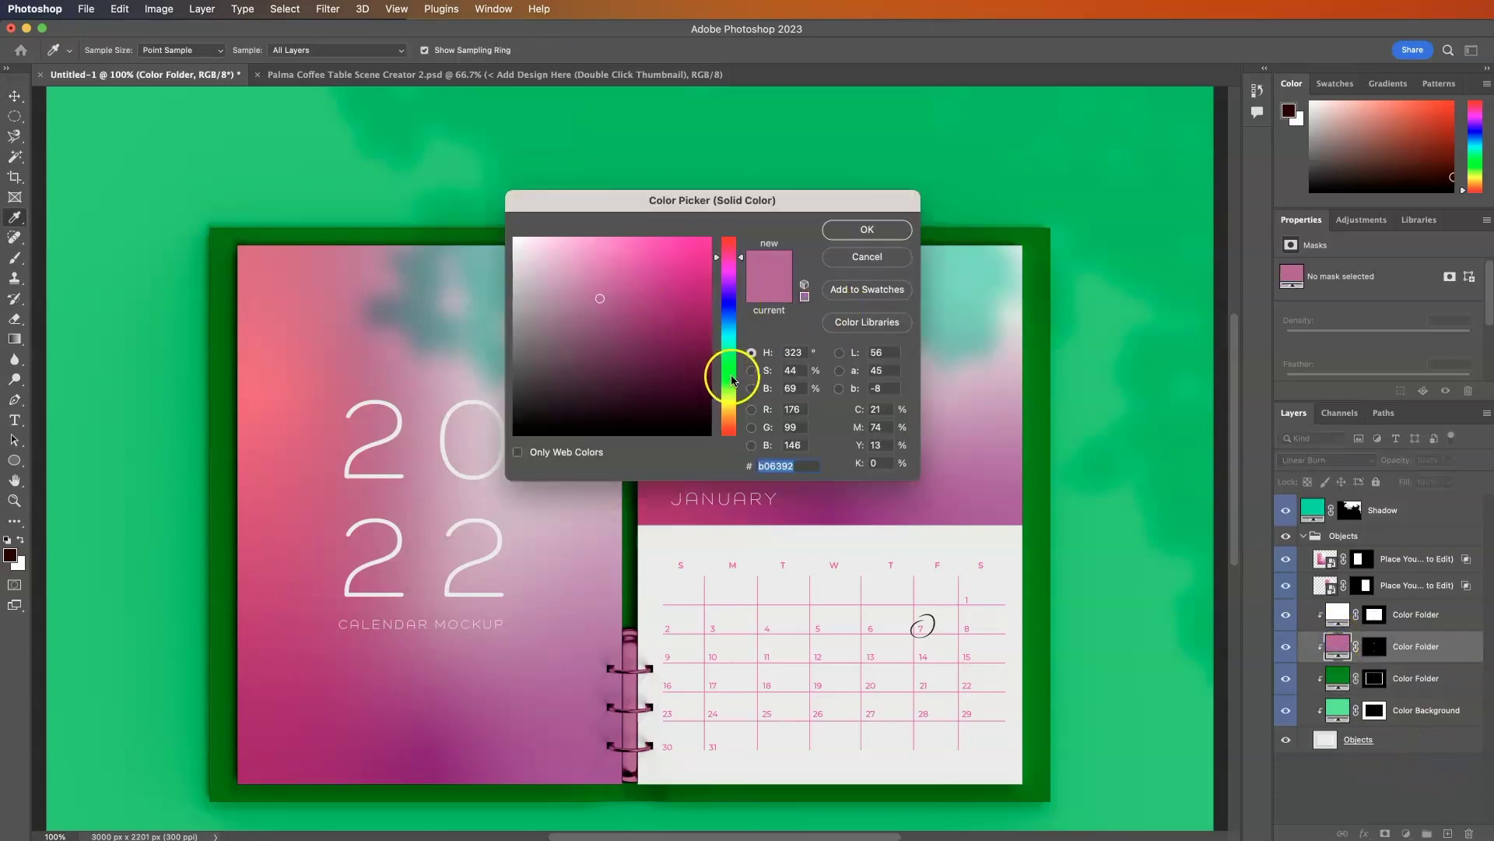
left_click(732, 381)
left_click(678, 362)
left_click(677, 413)
left_click(678, 289)
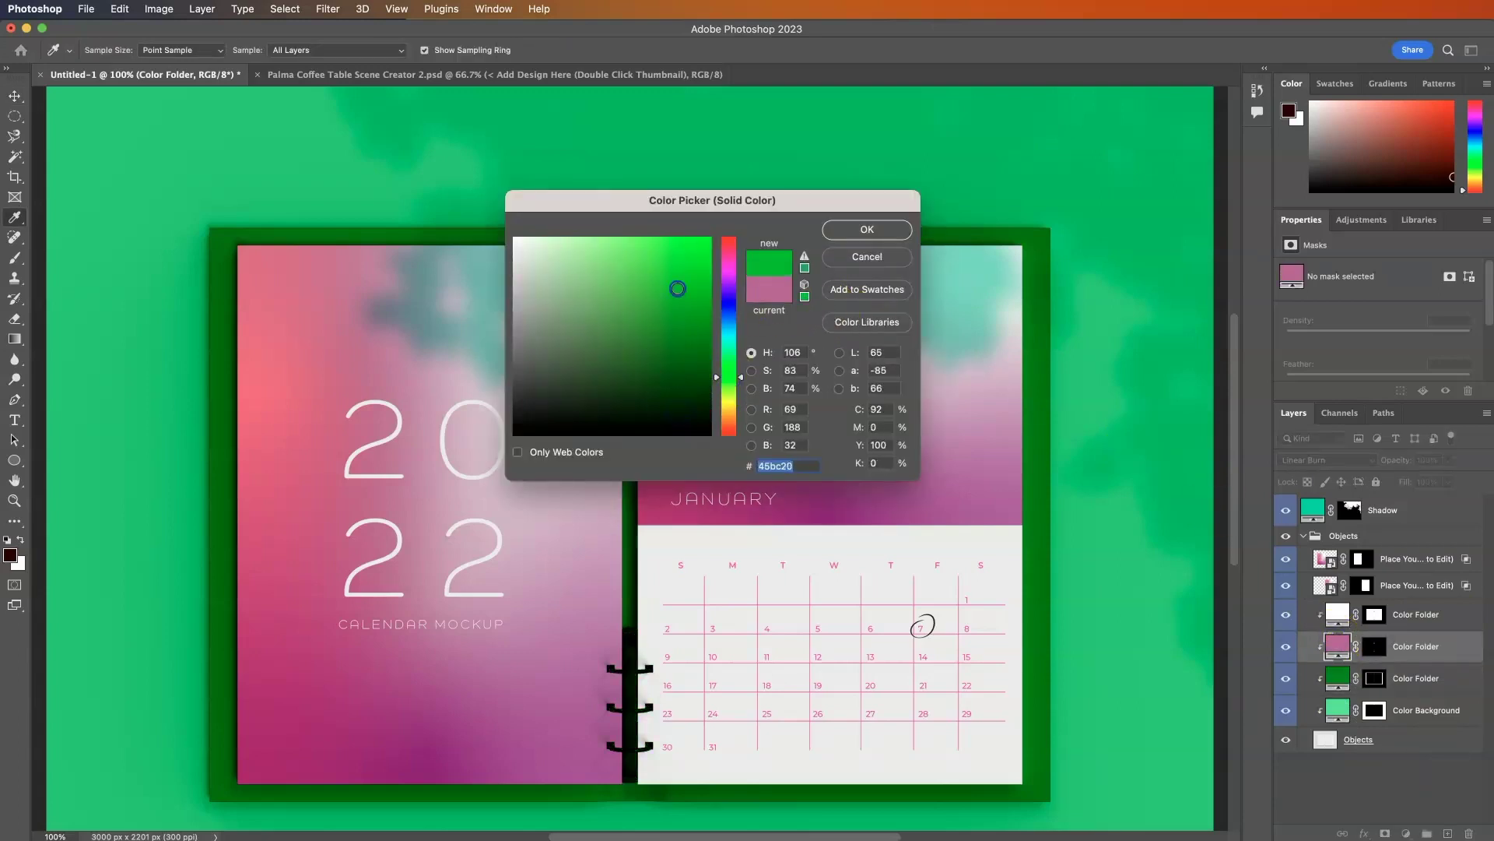
left_click_drag(678, 289, 691, 247)
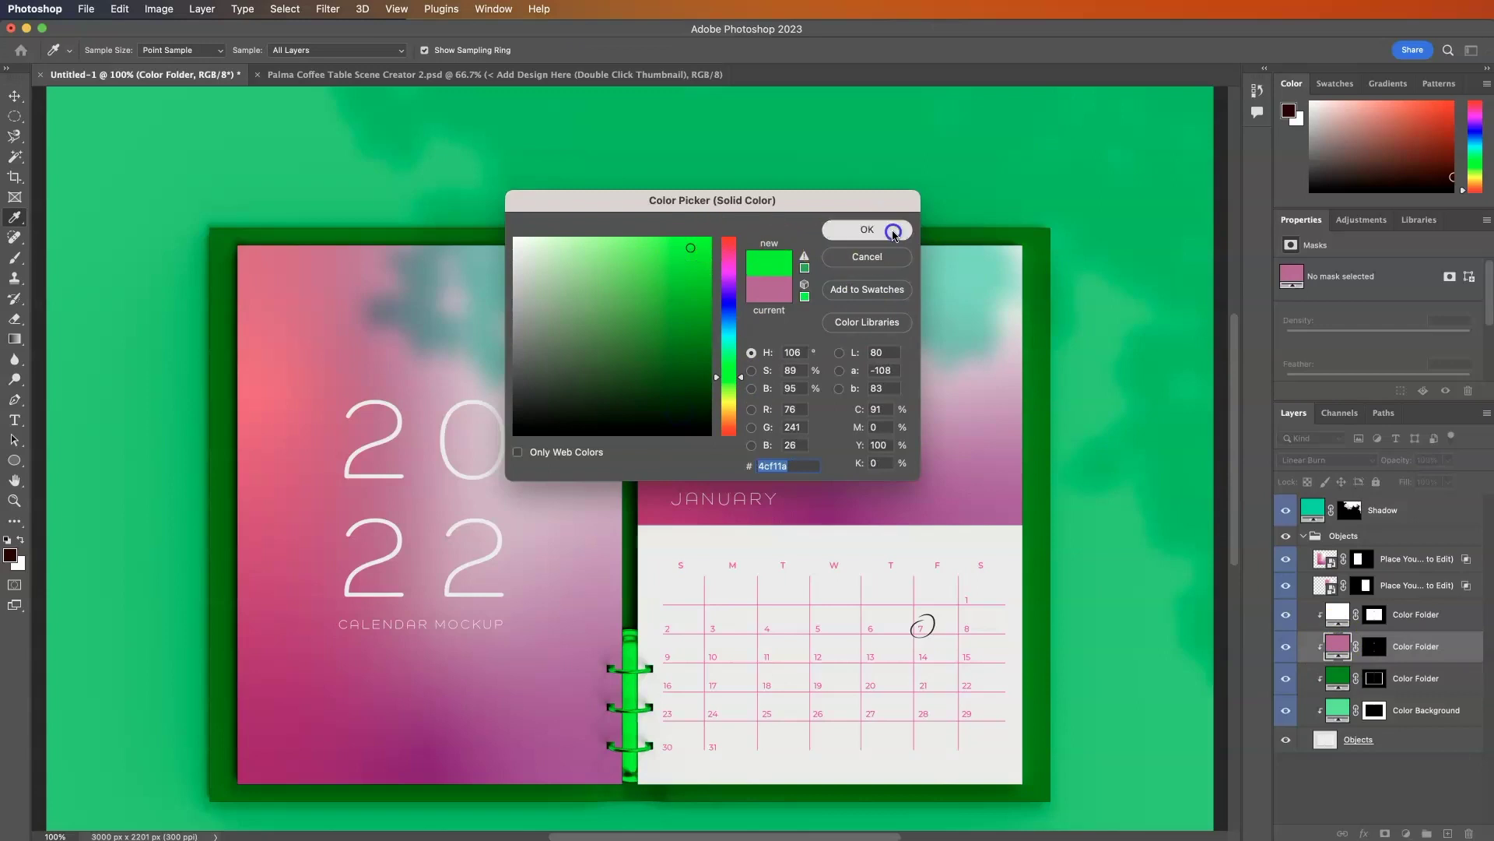
left_click(866, 229)
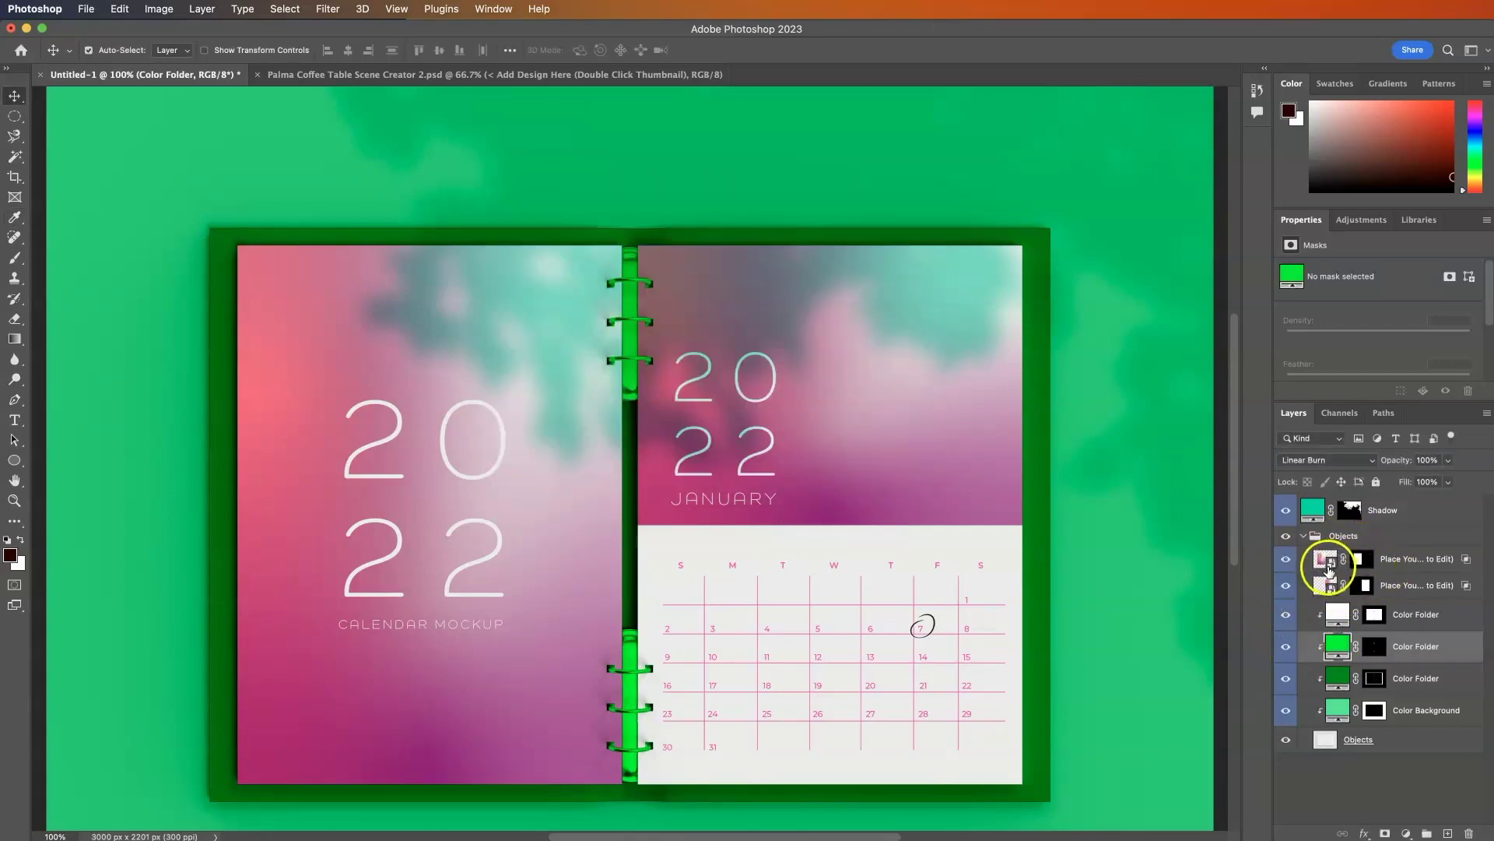
double_click(1328, 560)
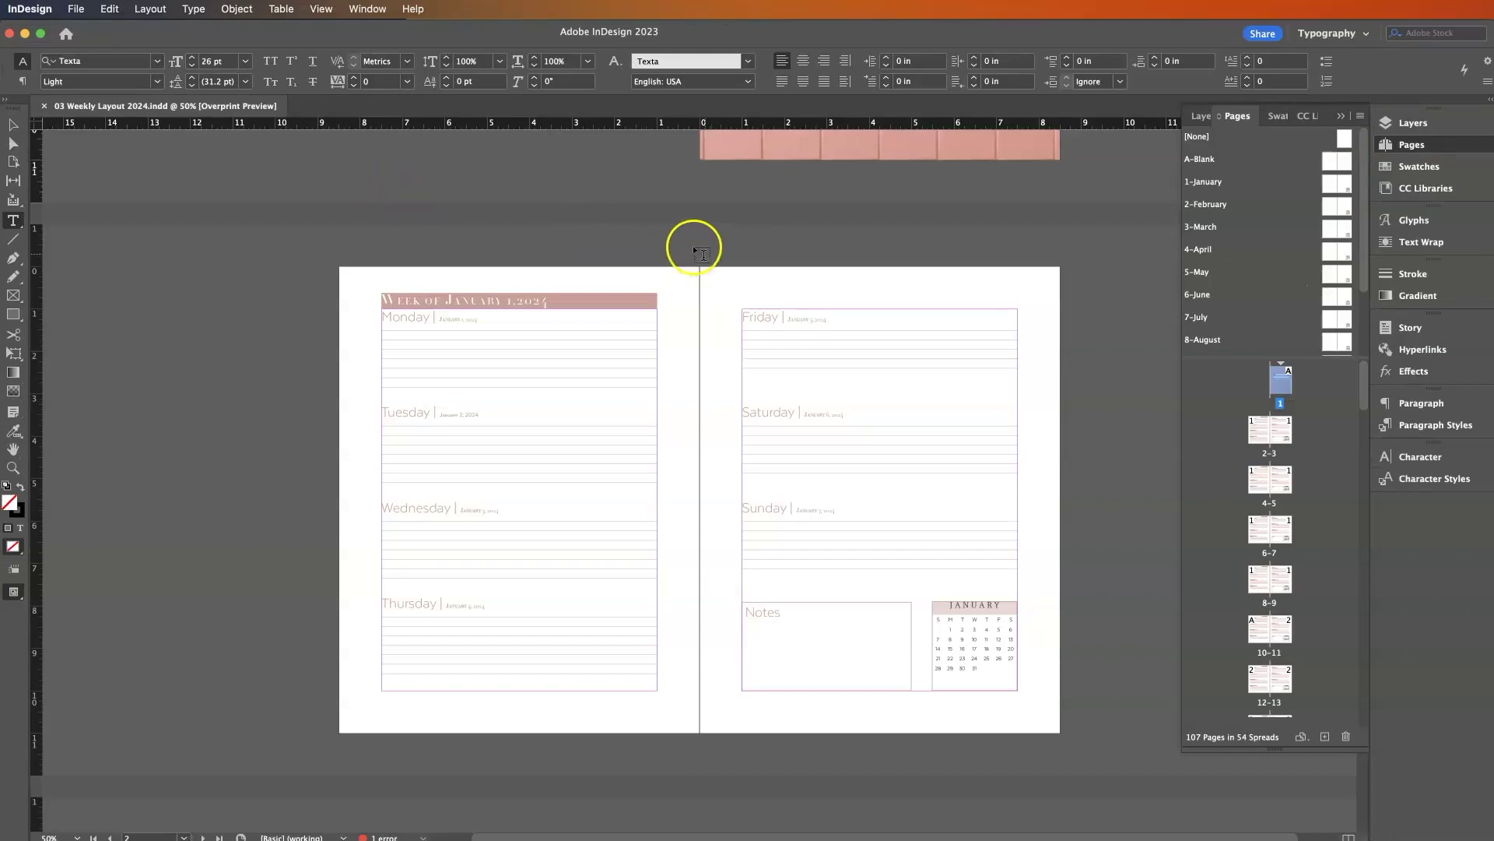
Step: Start exporting the document and create a new JPEGs folder on the Desktop as destination
left_click(81, 8)
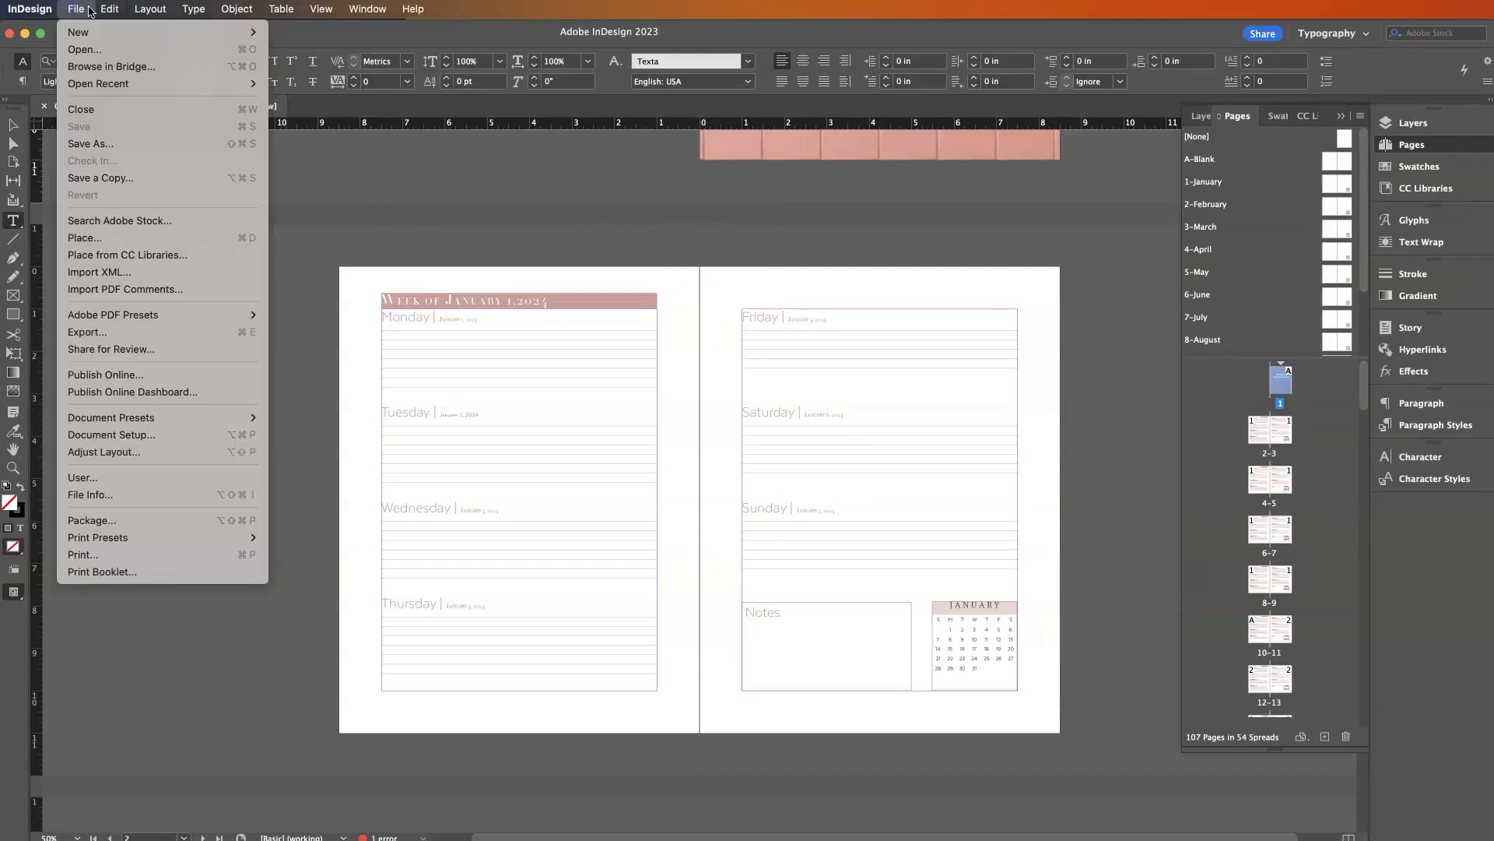
left_click(88, 333)
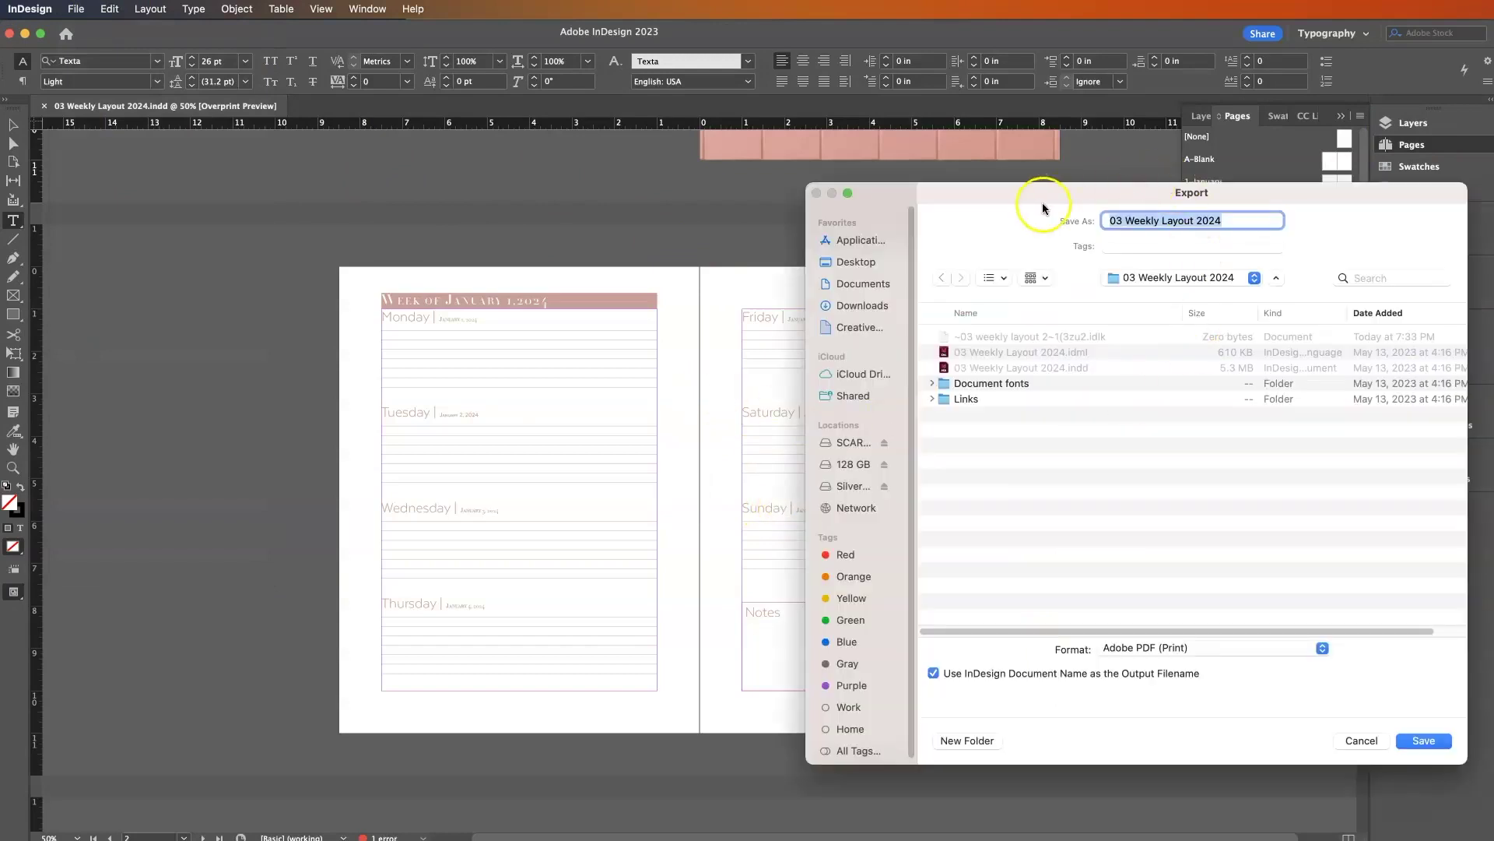
left_click_drag(1043, 202, 785, 165)
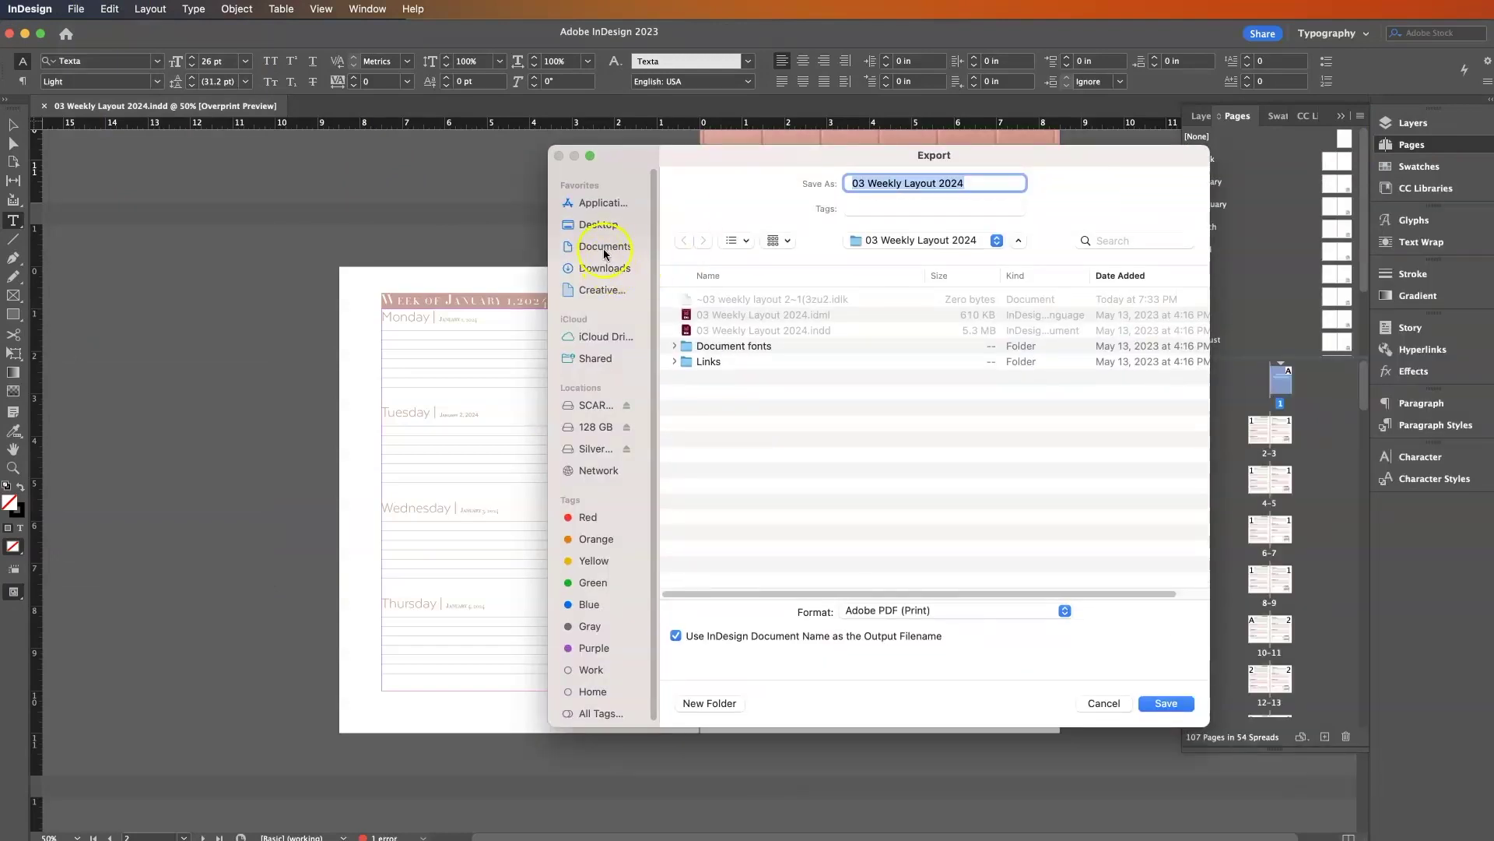
left_click(599, 225)
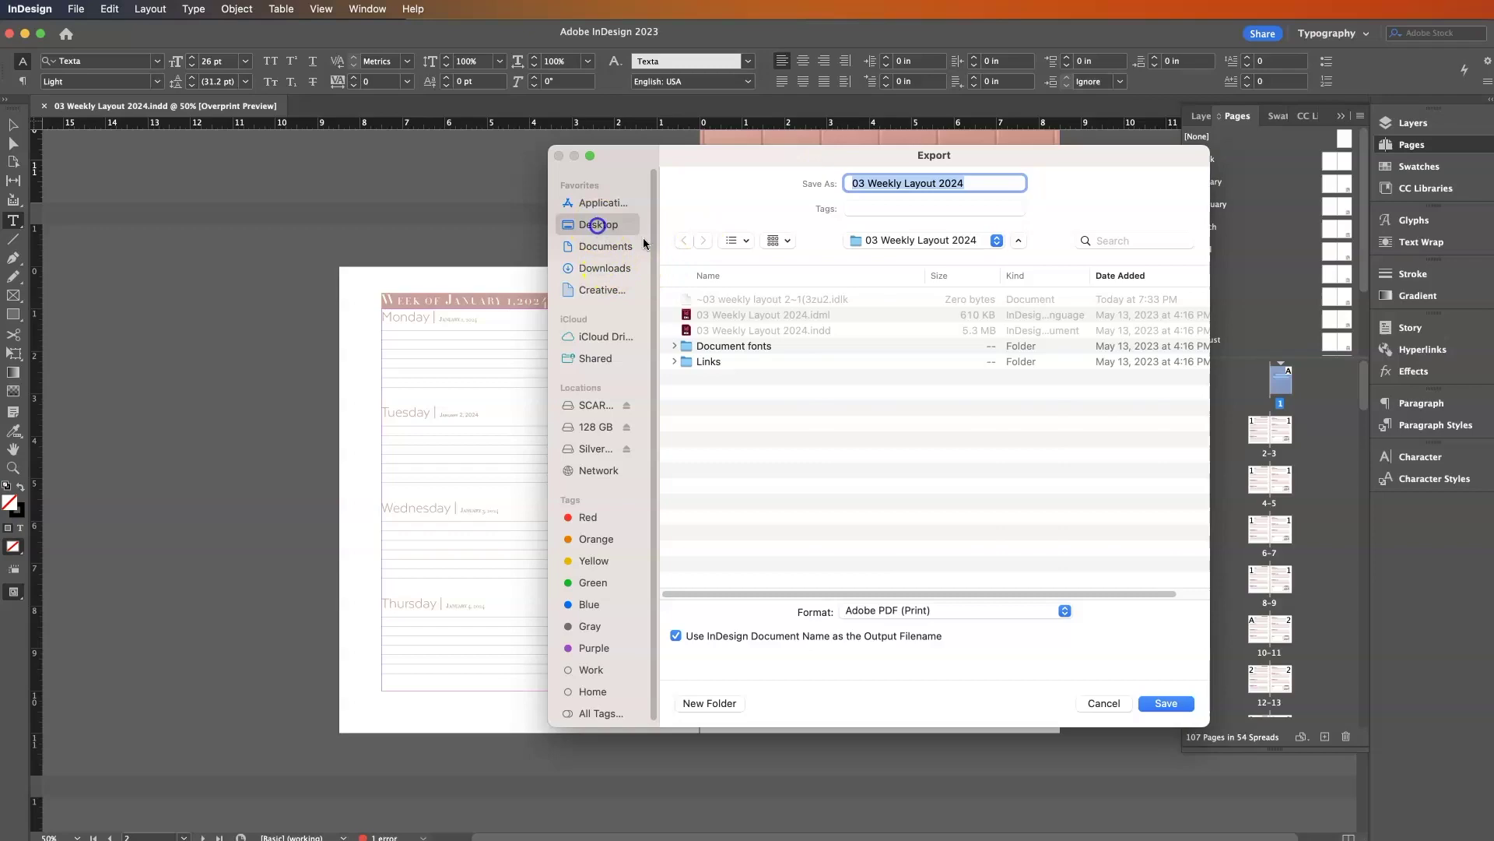
left_click(713, 702)
type("JPEGs")
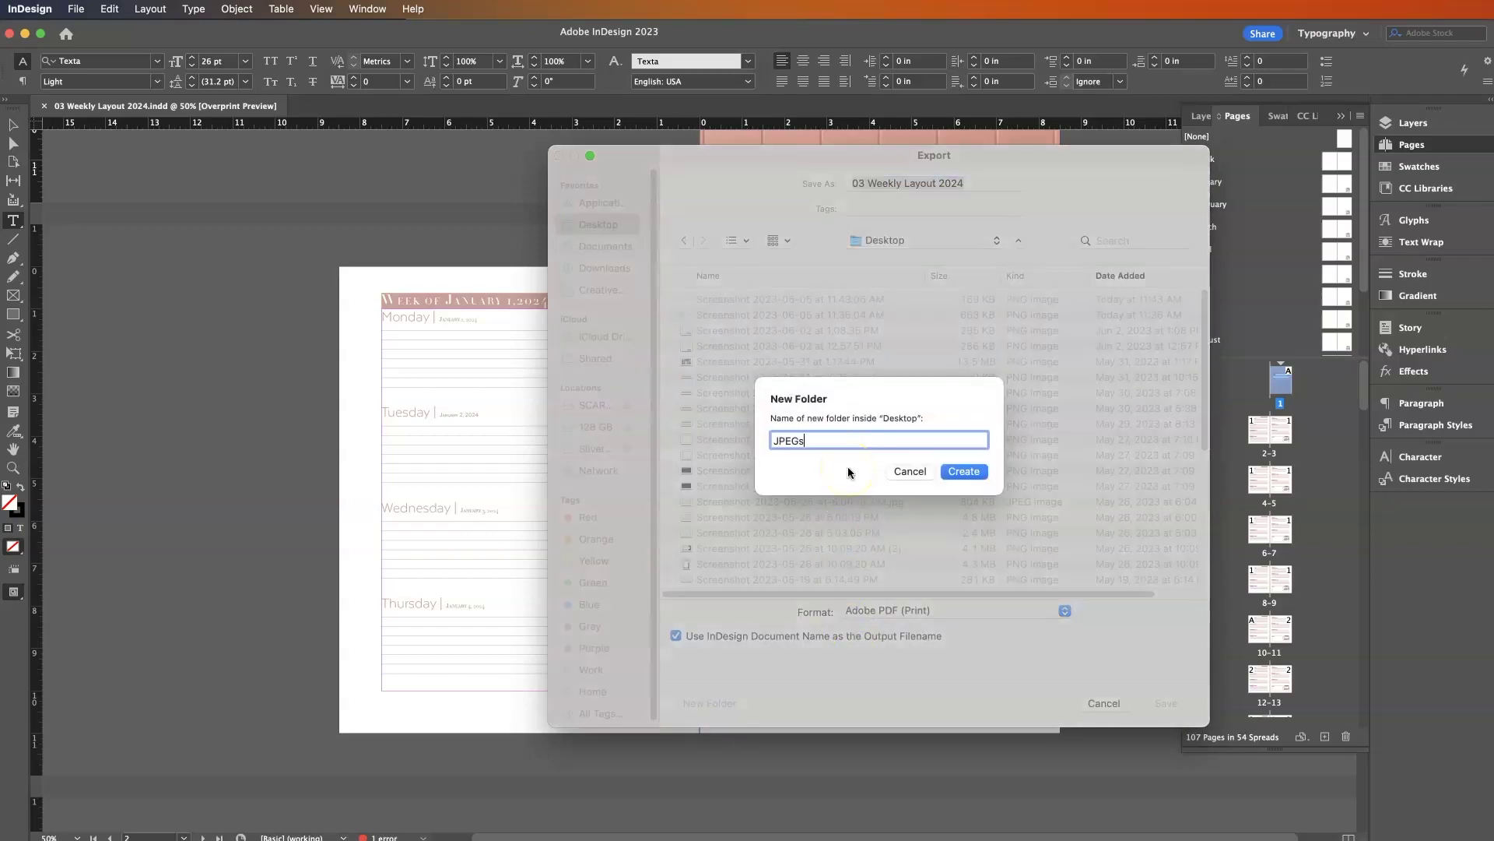
key("Return")
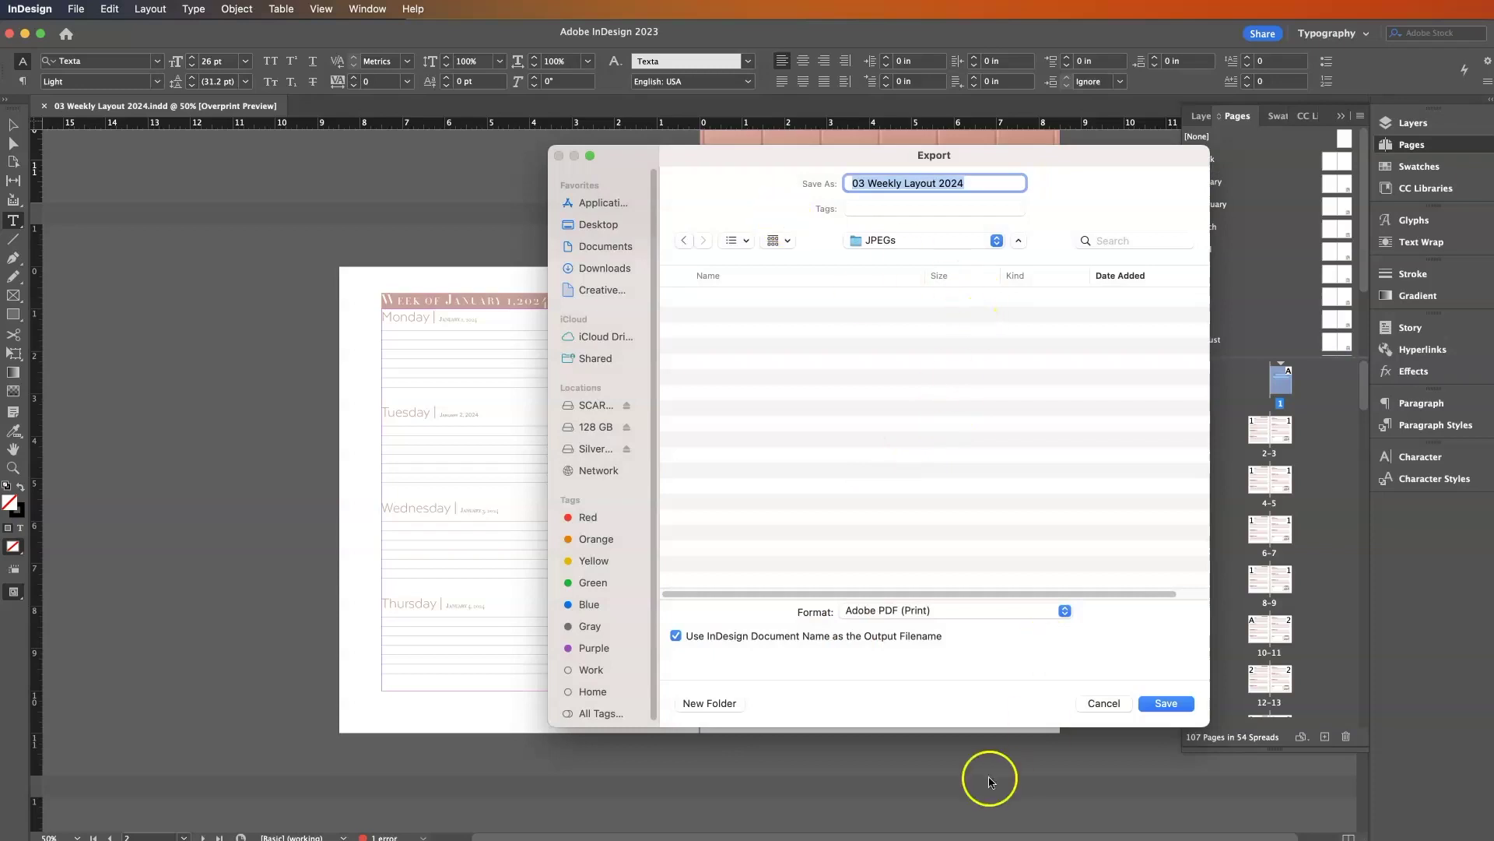
Step: Export all pages as JPEG images at 72 ppi
left_click(880, 611)
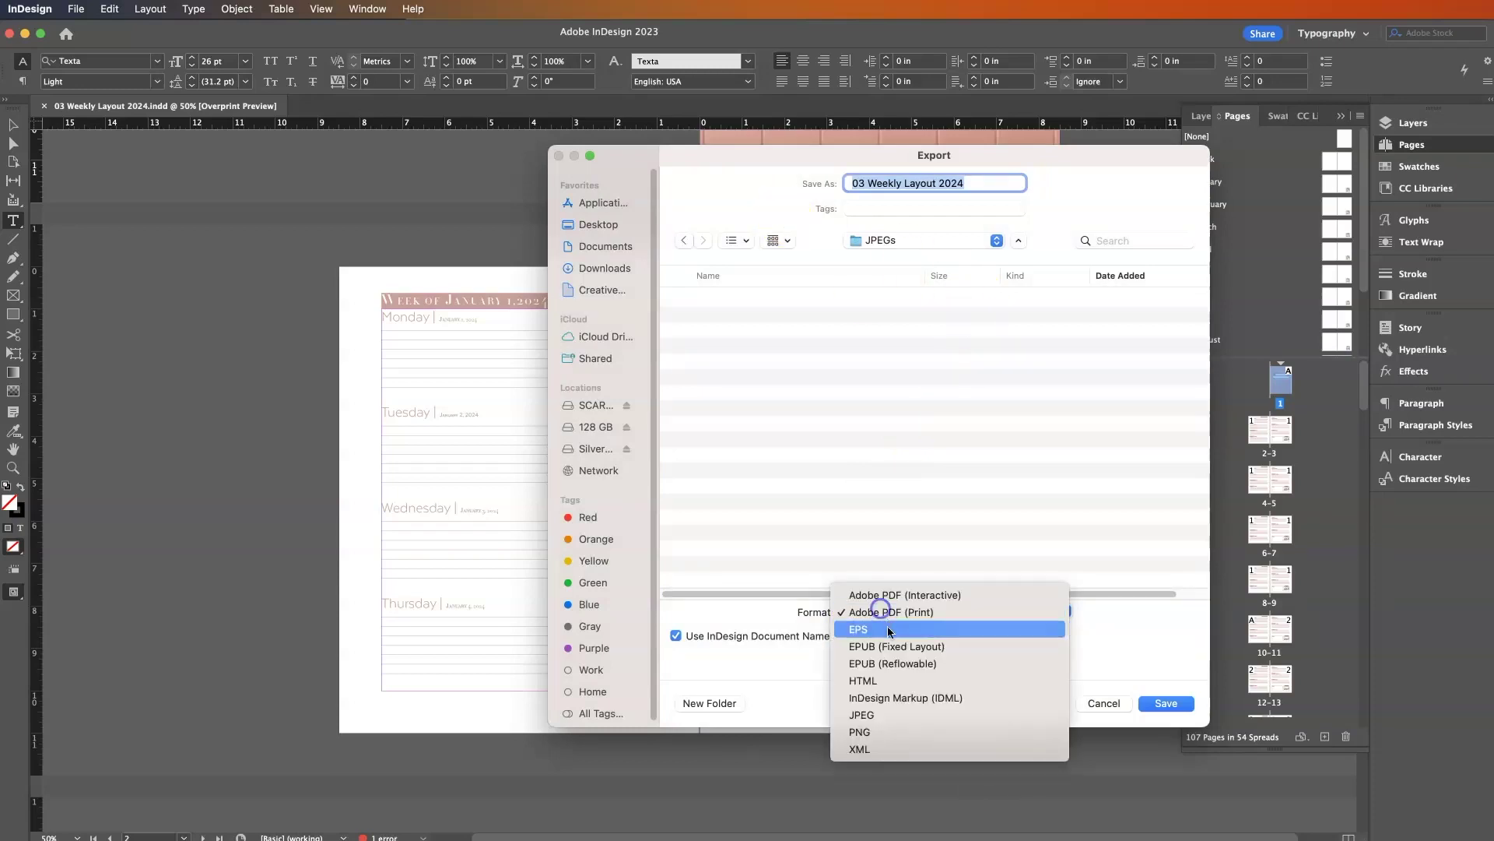
left_click(897, 715)
left_click(1167, 703)
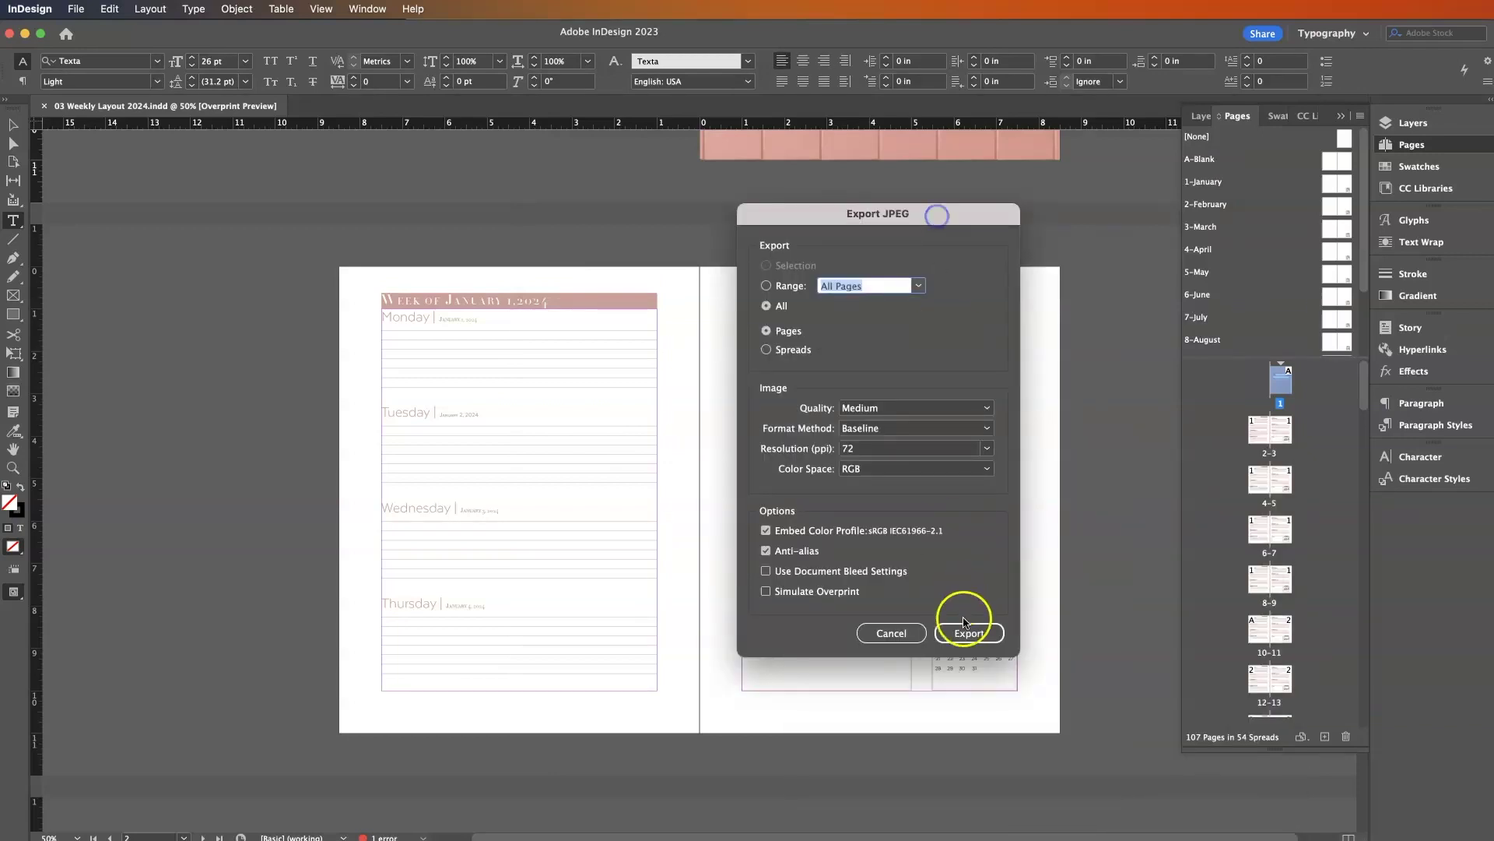
left_click(972, 637)
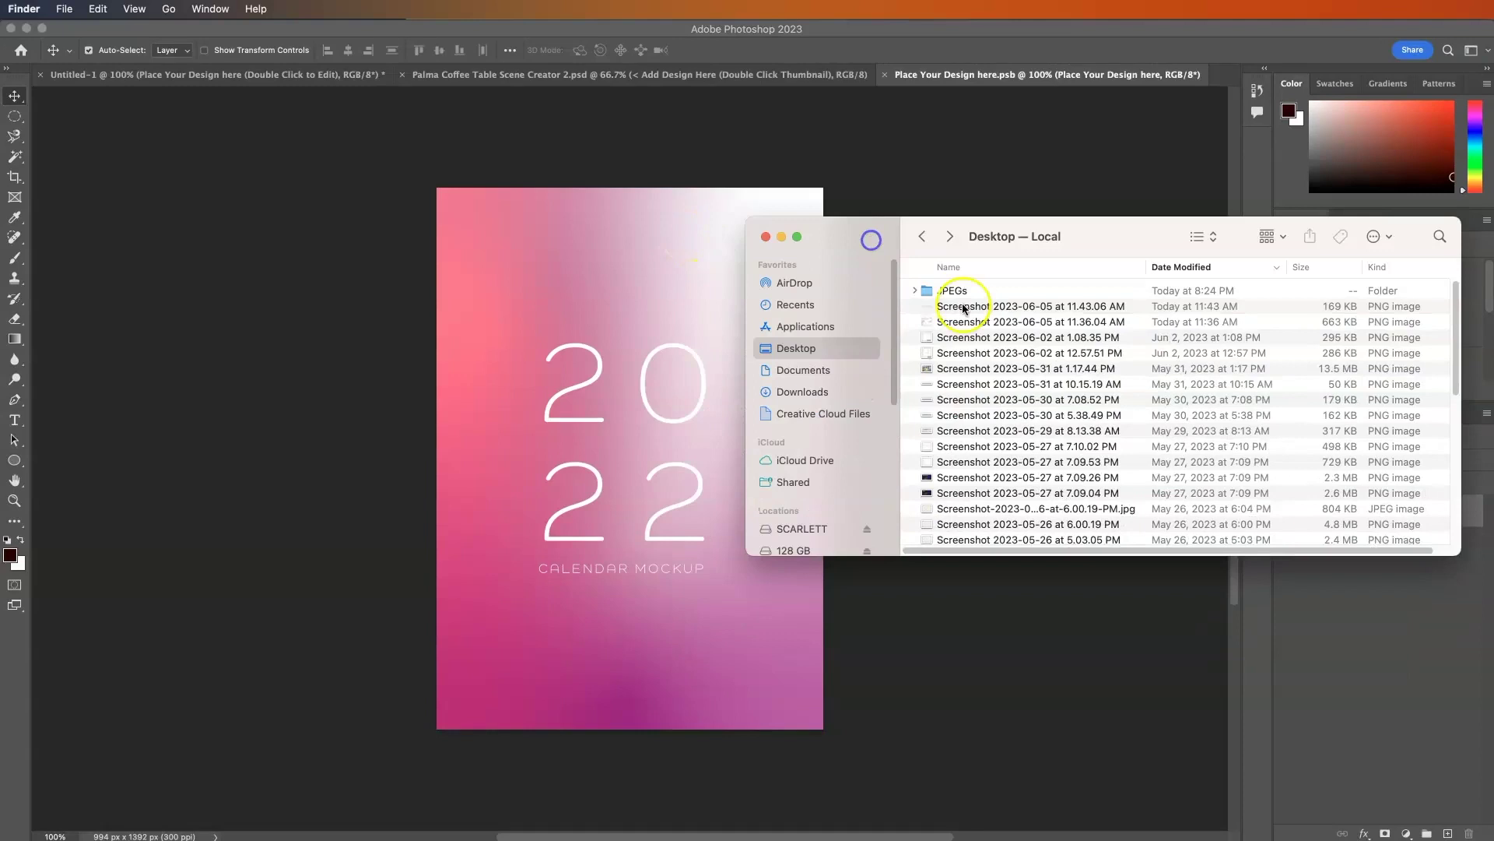
Step: Place a weekly page JPEG from the JPEGs folder, stretch it to fill, then save and close
double_click(951, 291)
left_click(1008, 340)
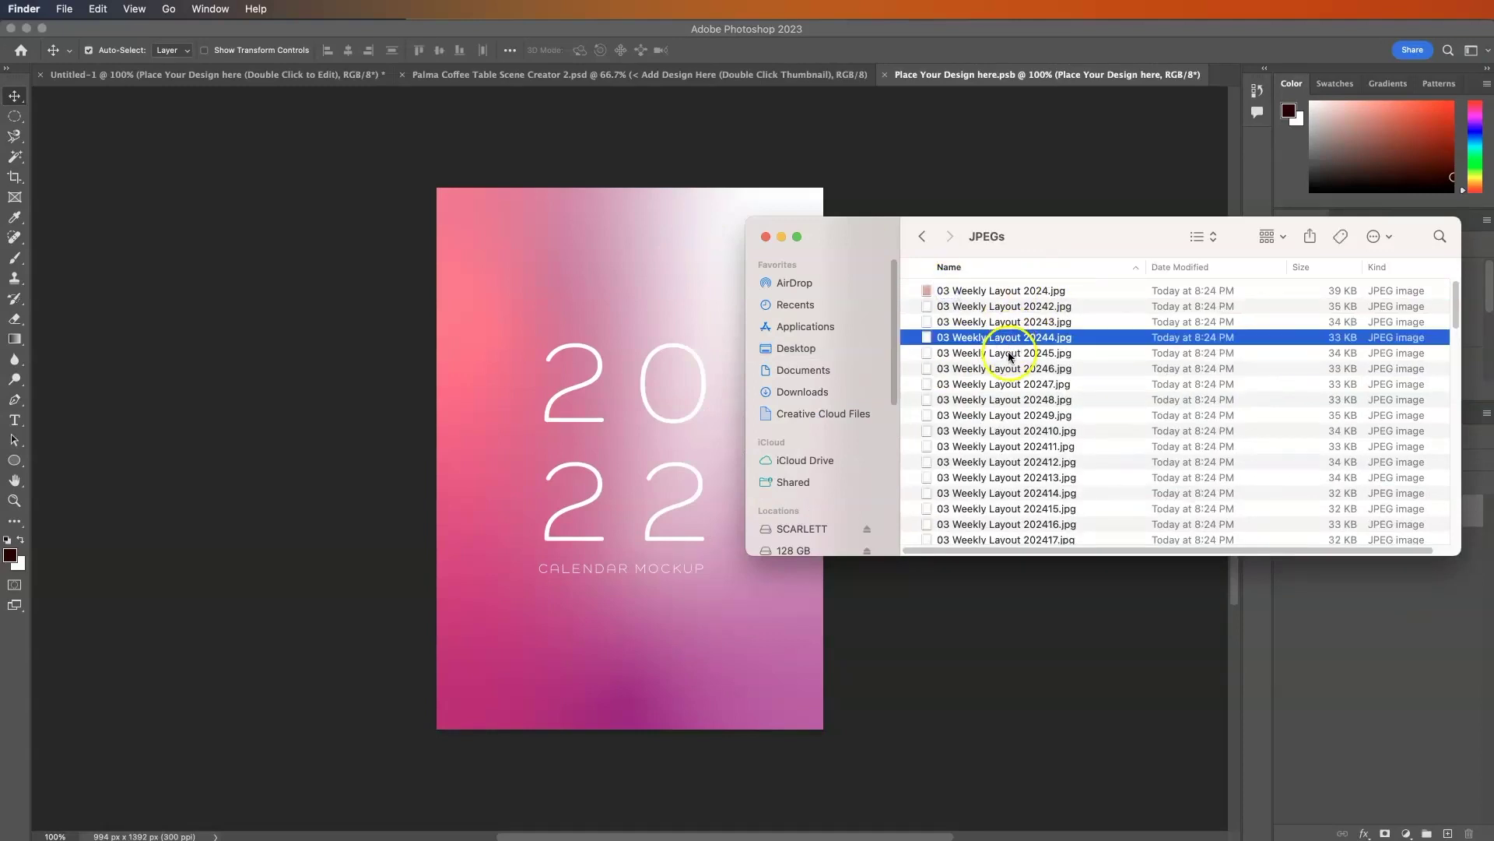
left_click_drag(1007, 352, 653, 431)
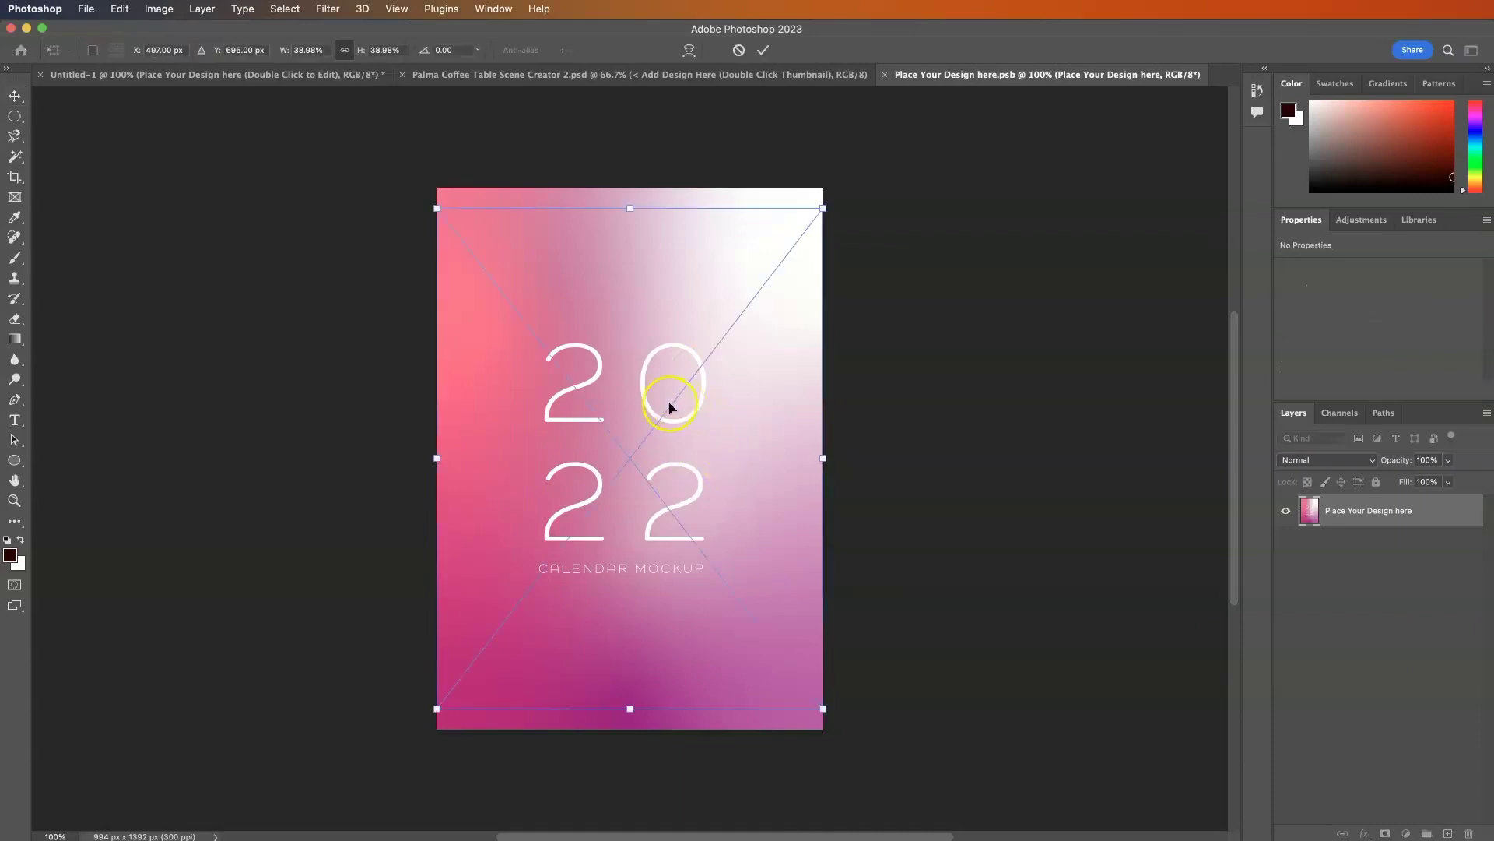
left_click_drag(628, 208, 628, 188)
left_click_drag(634, 710, 633, 725)
key("Return")
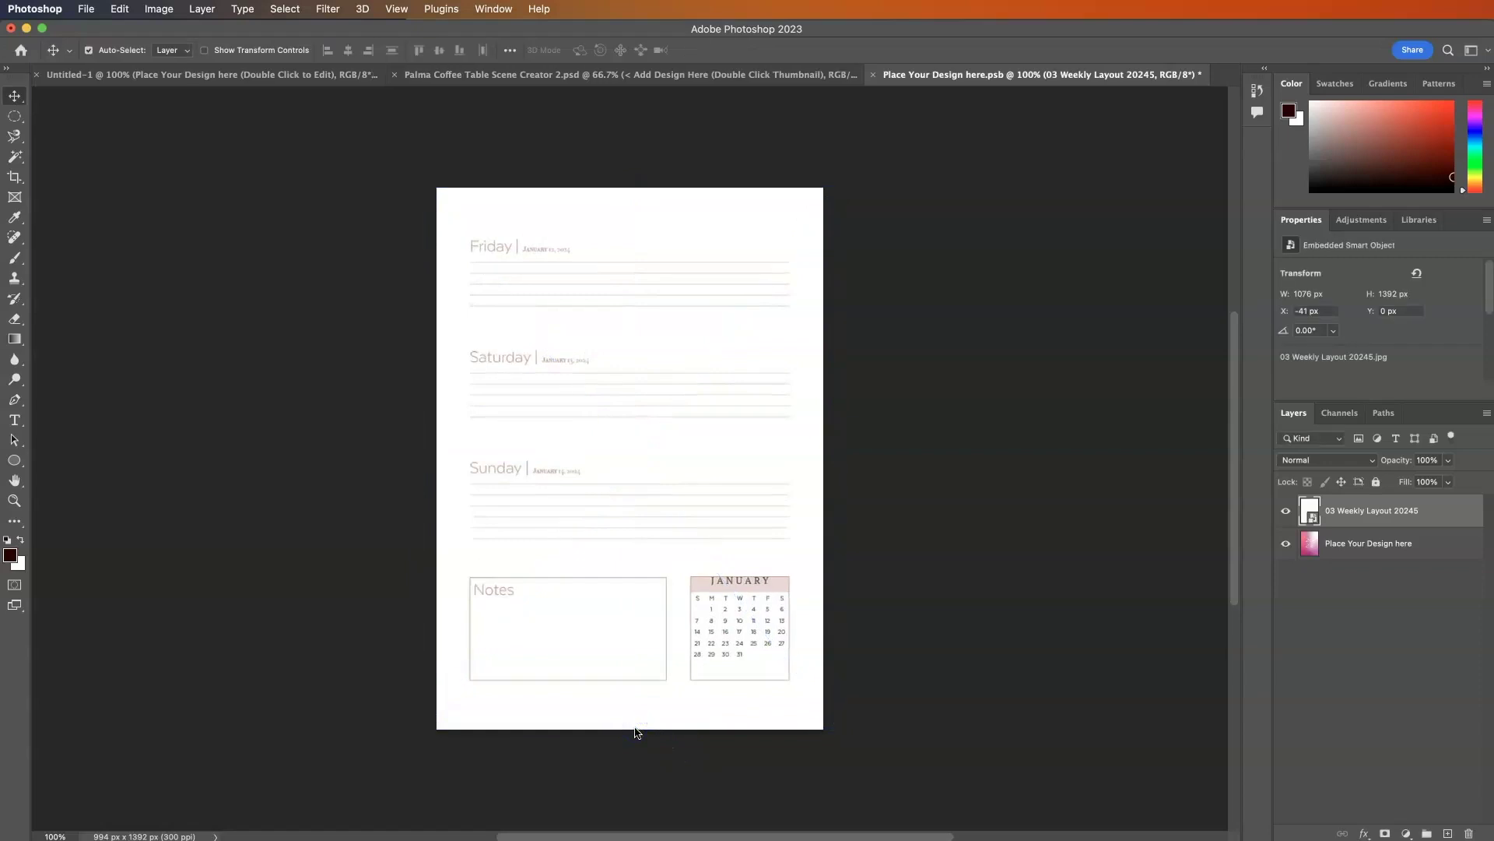
left_click(875, 78)
left_click(1134, 425)
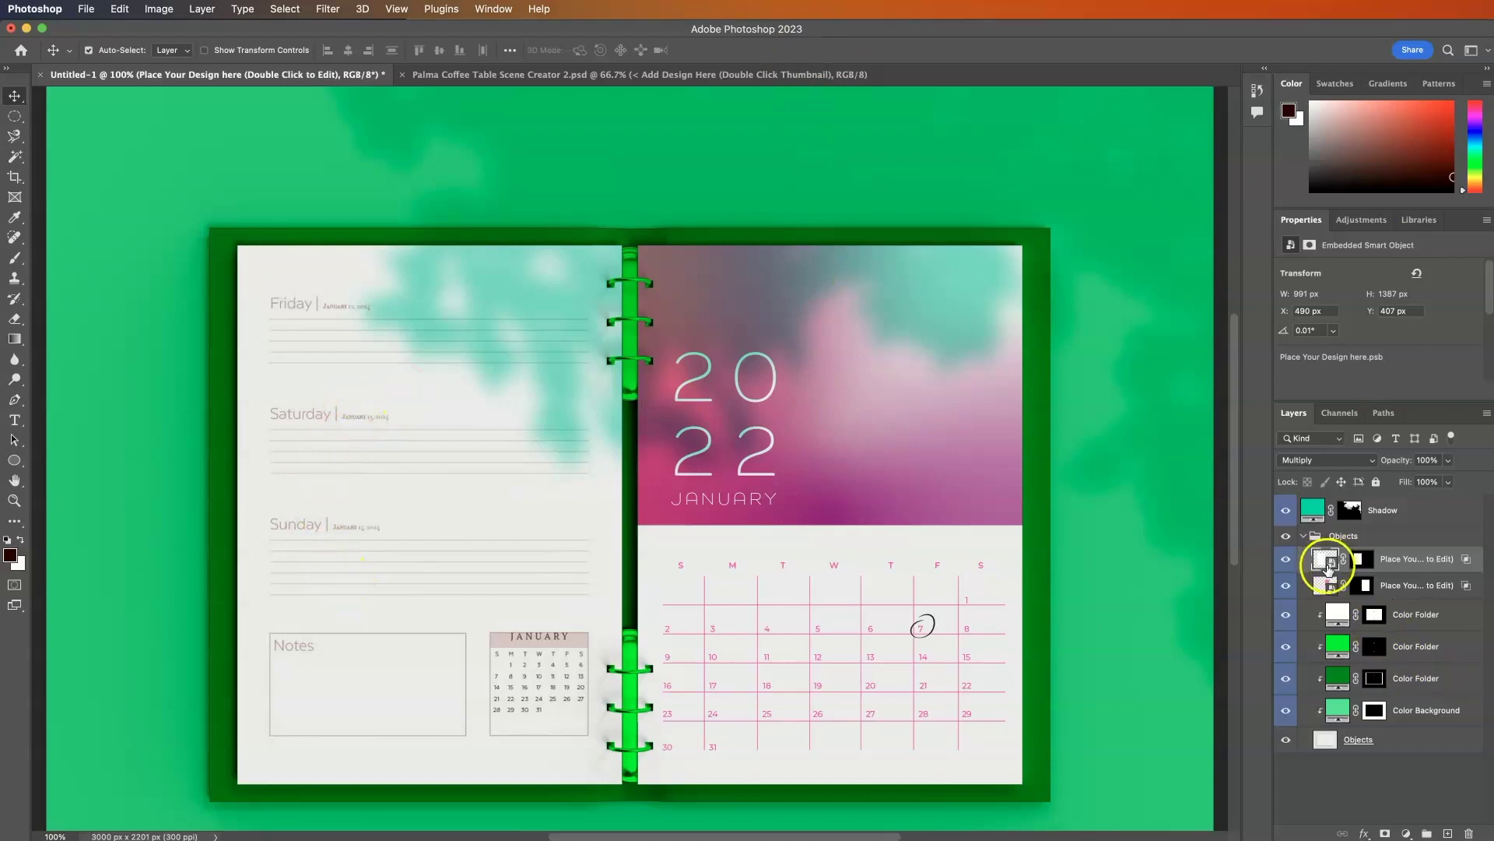
Step: Reopen the smart object, try placing 03 Weekly Layout 20243.jpg, then cancel it
double_click(1327, 560)
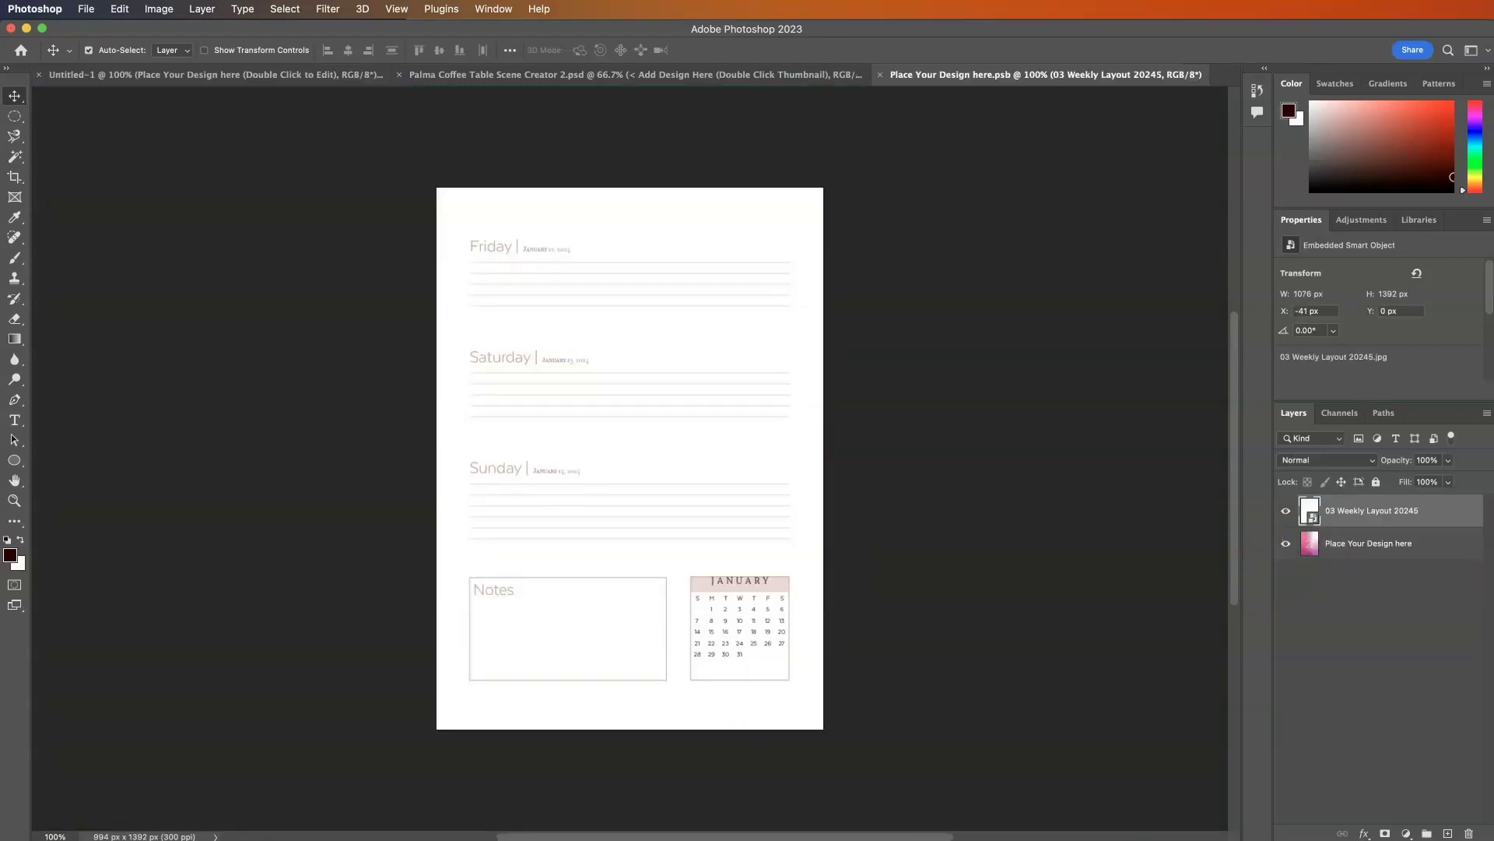
left_click(1004, 321)
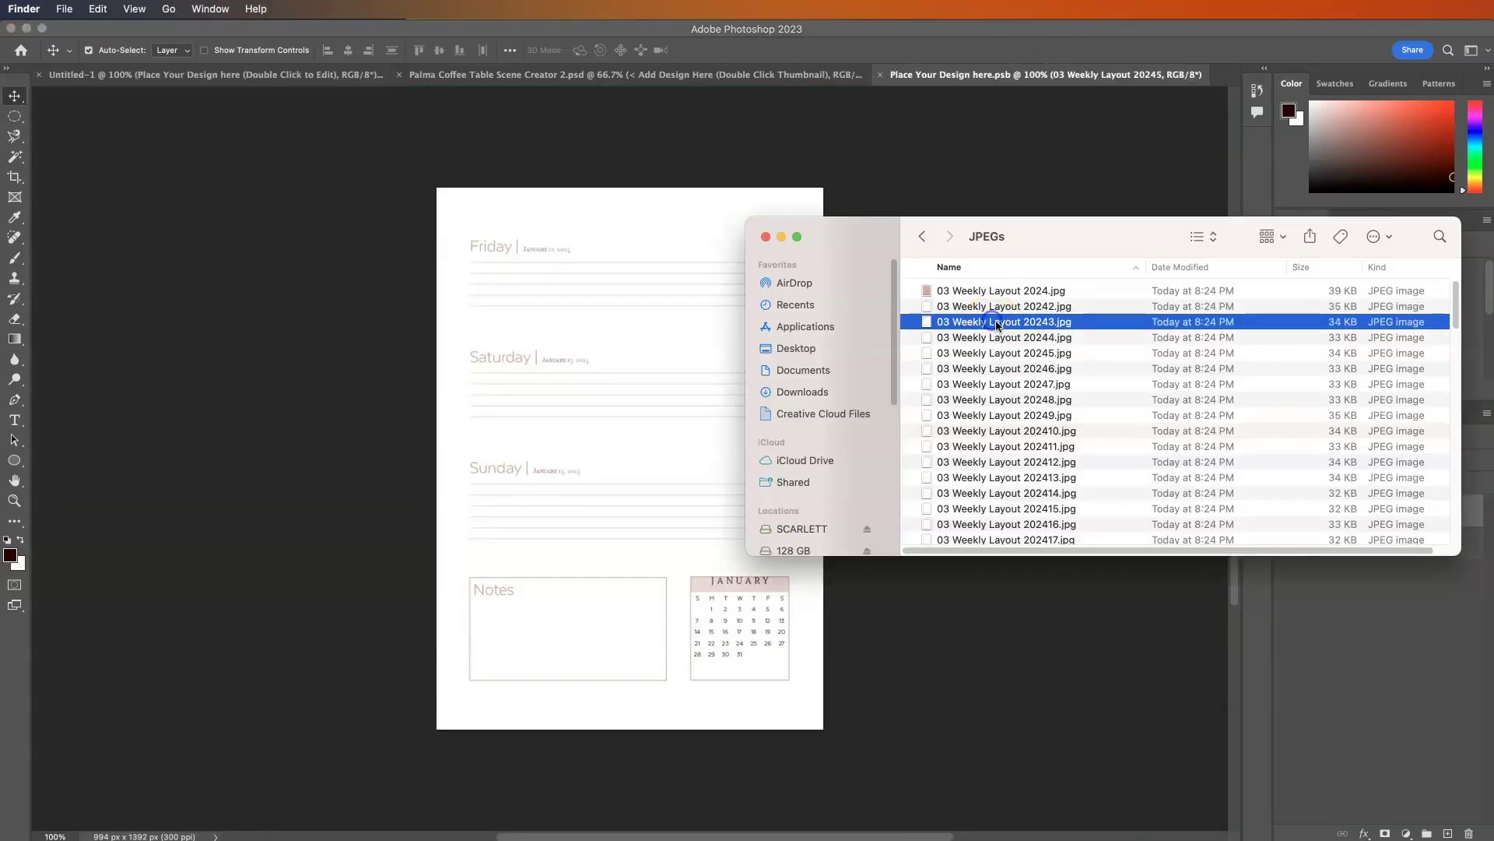
left_click_drag(1004, 321, 510, 381)
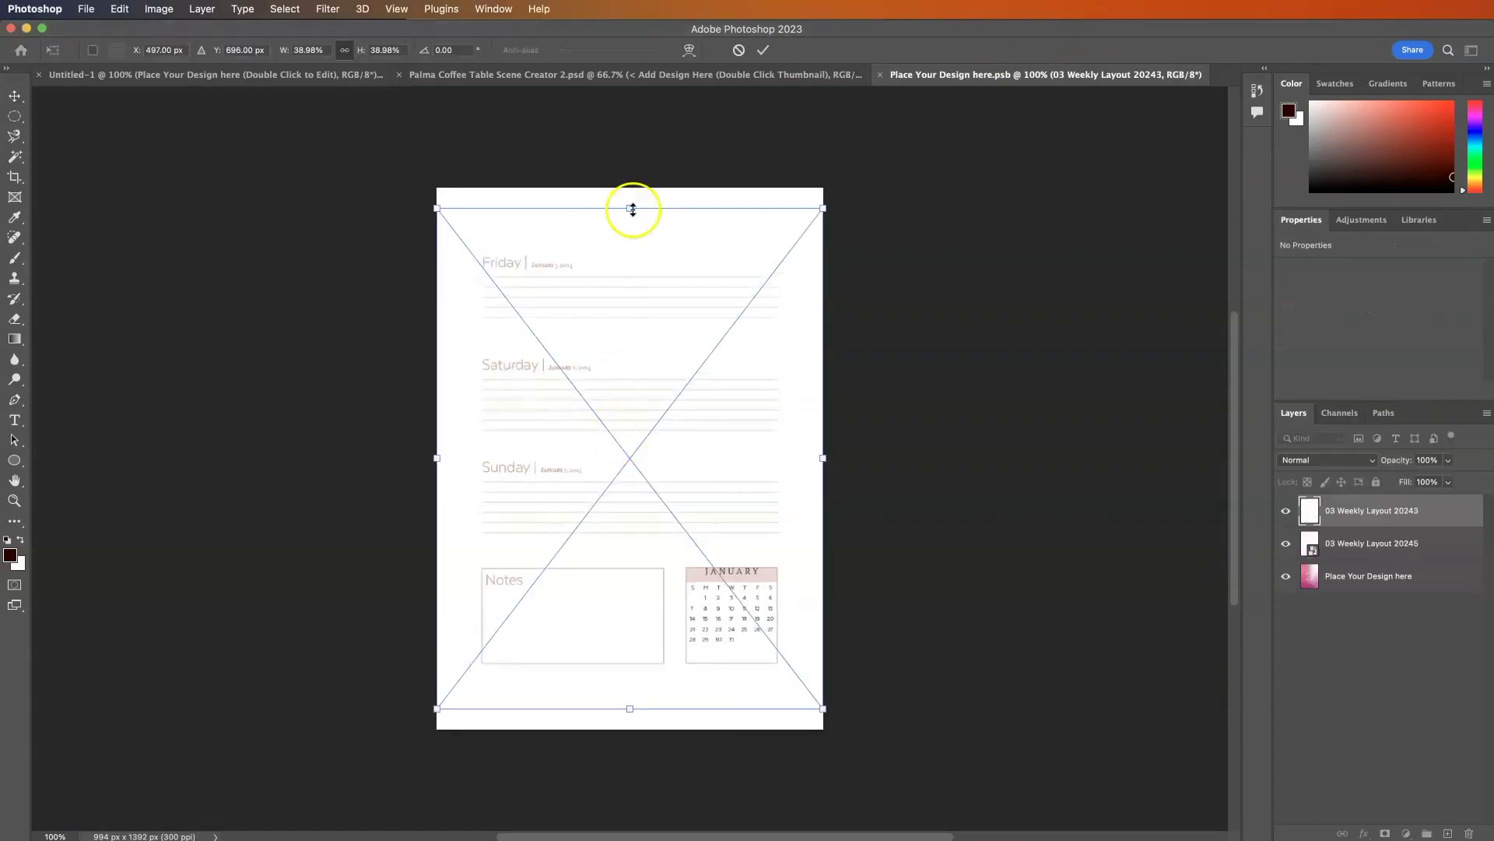
left_click_drag(630, 190, 631, 190)
left_click_drag(630, 709, 629, 722)
key("Escape")
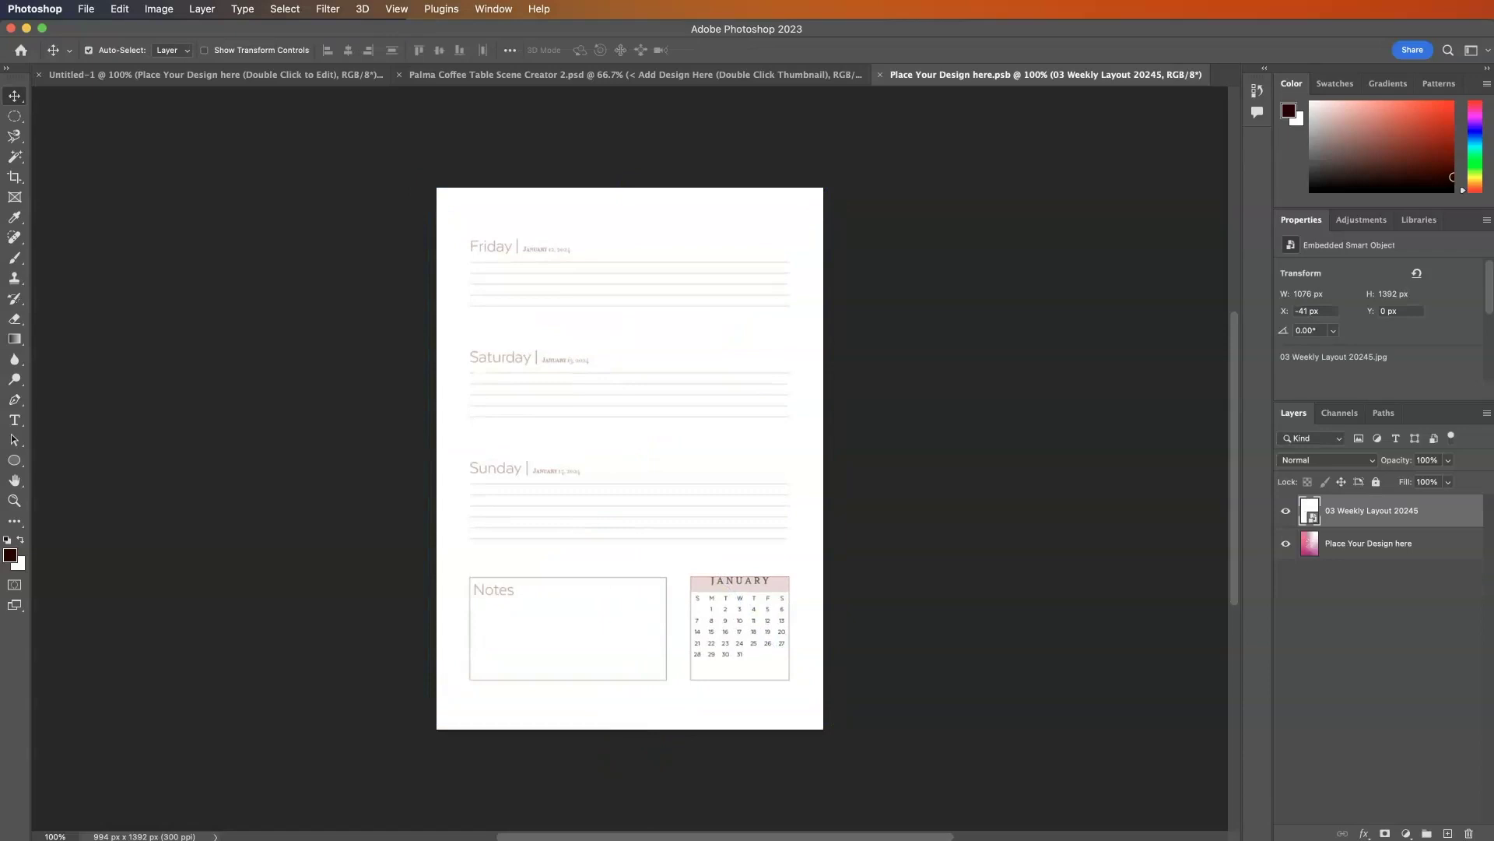
Step: Place 03 Weekly Layout 20244.jpg scaled to fill the page, then save and close the smart object
key("super+Tab")
left_click(1016, 337)
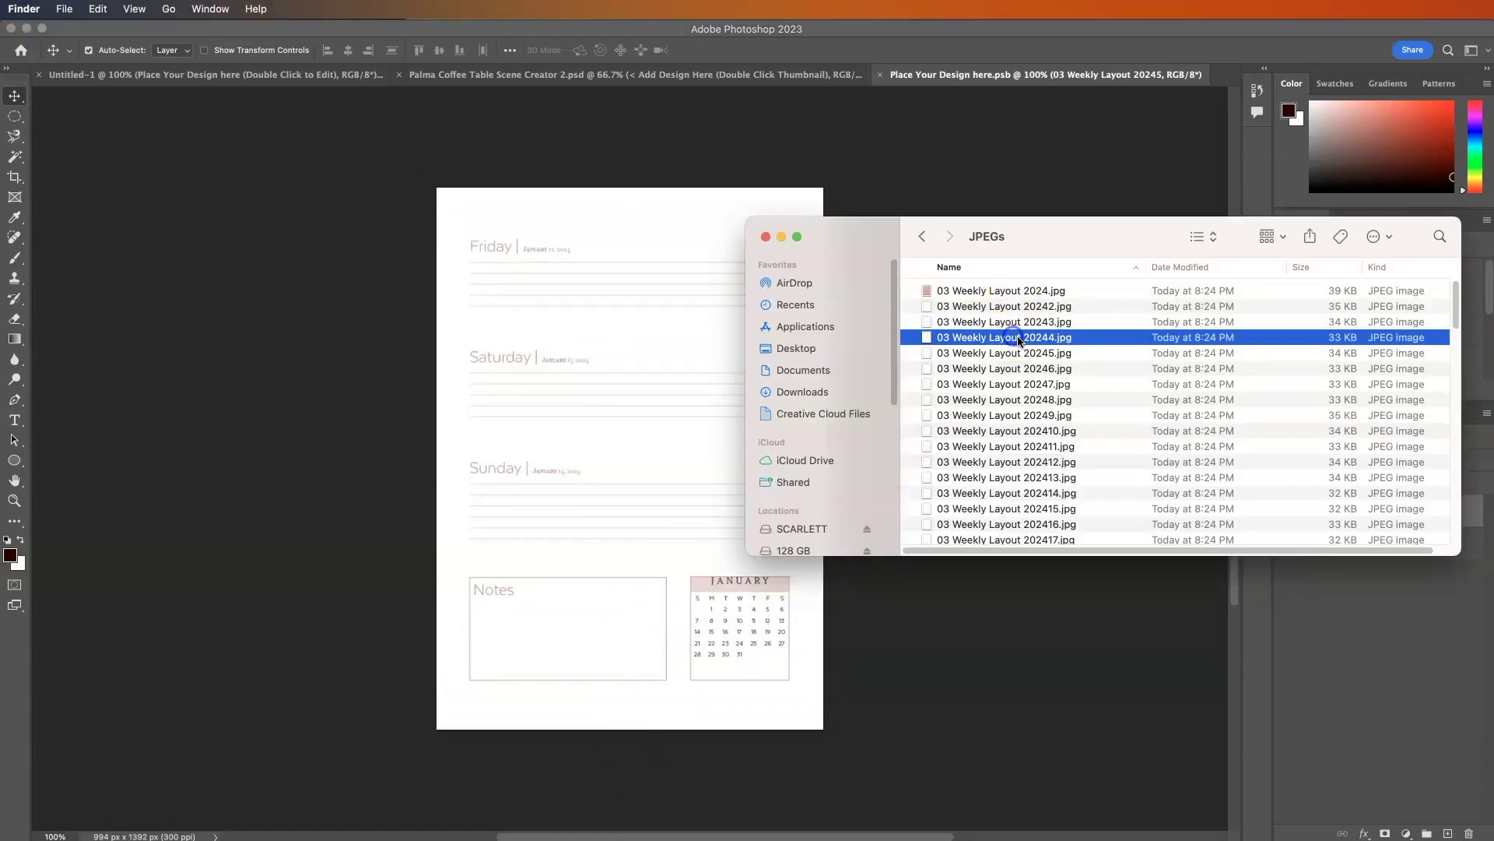
left_click_drag(926, 337, 654, 447)
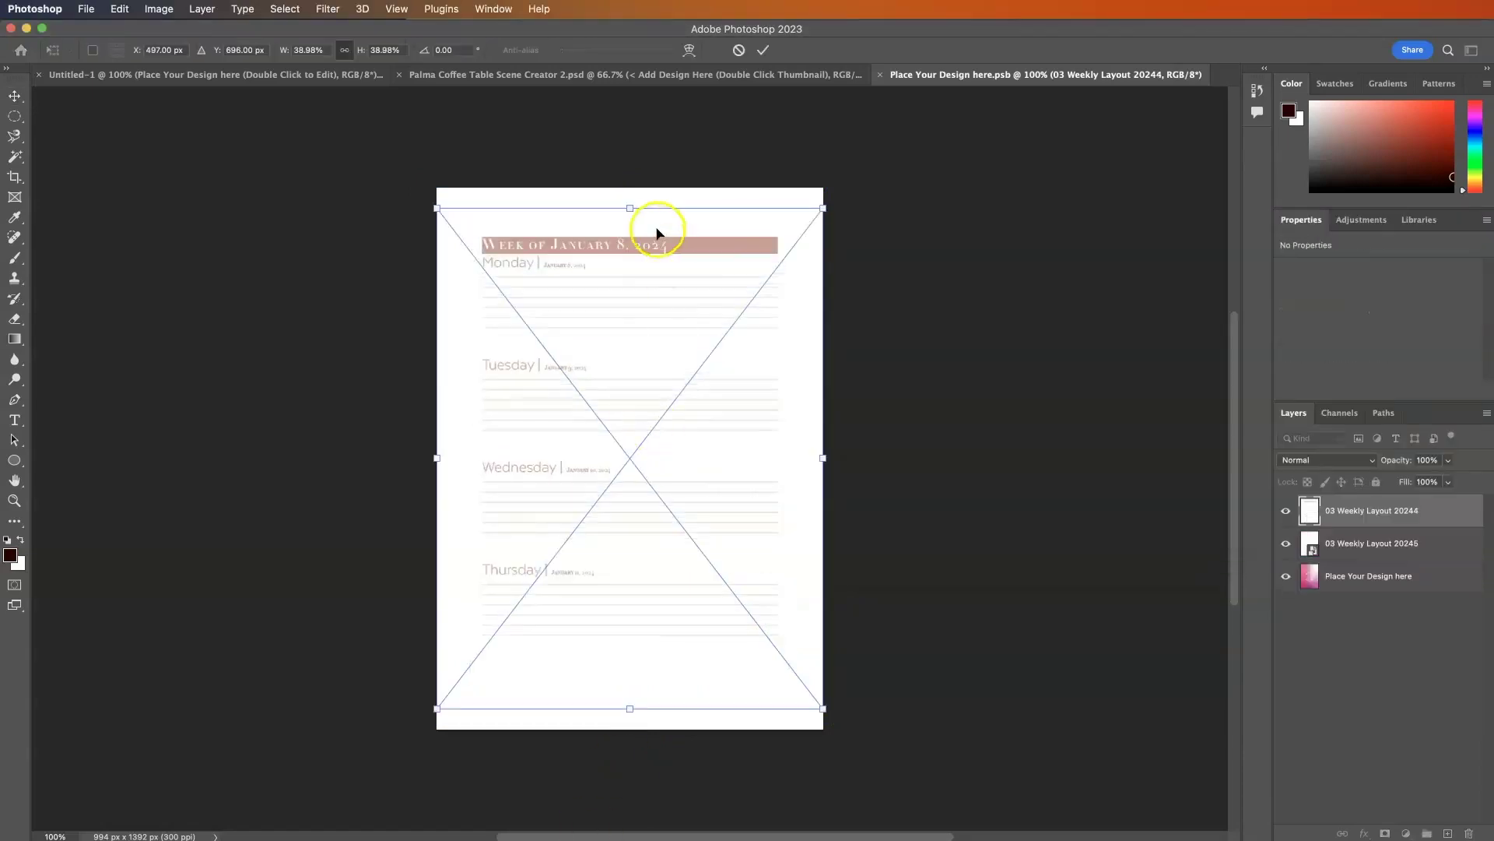
left_click_drag(629, 206, 630, 185)
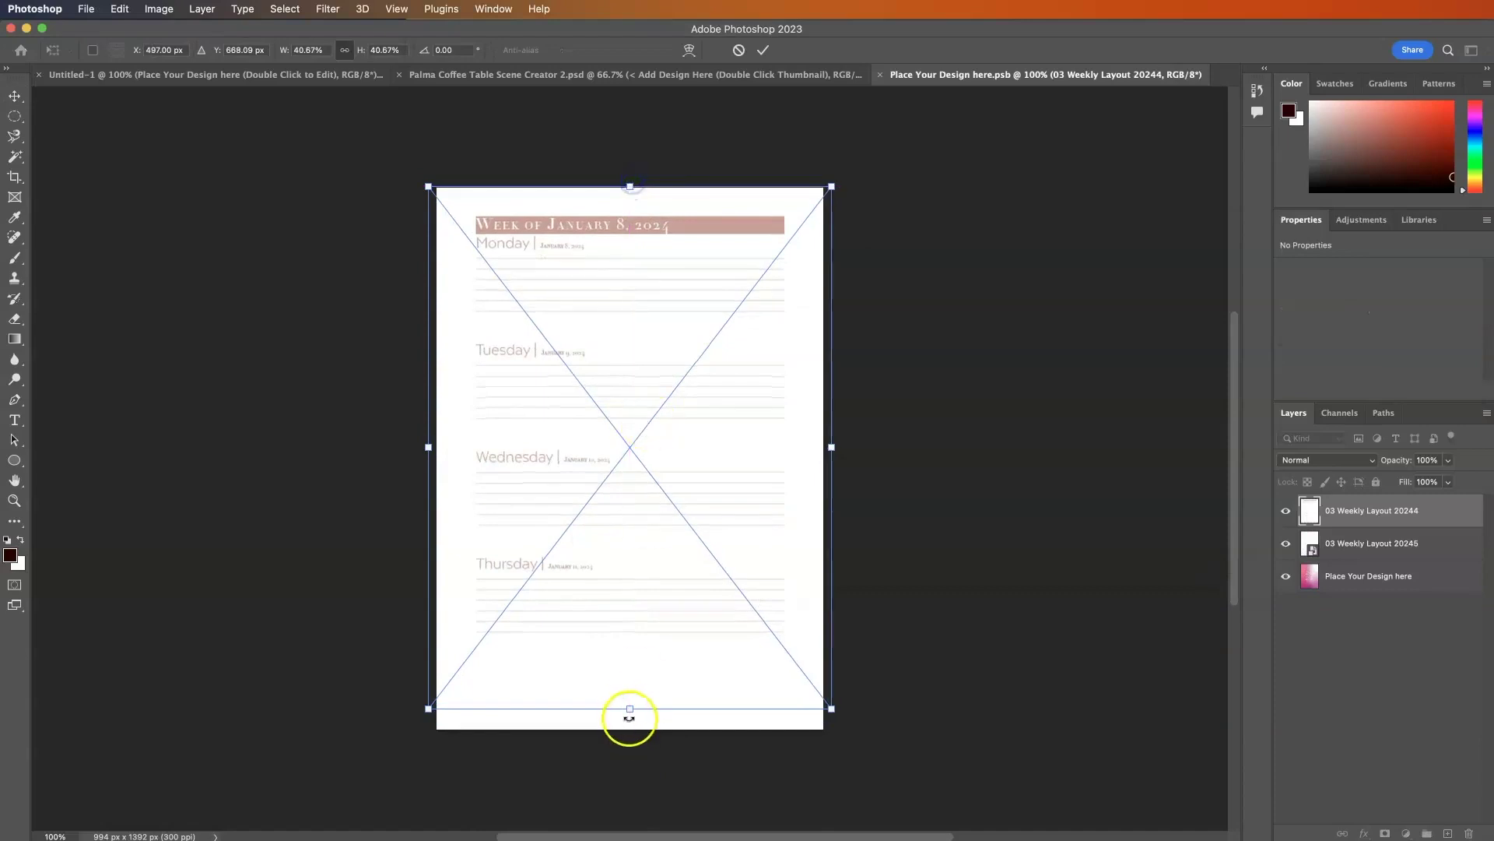
left_click_drag(629, 706, 628, 722)
key("Return")
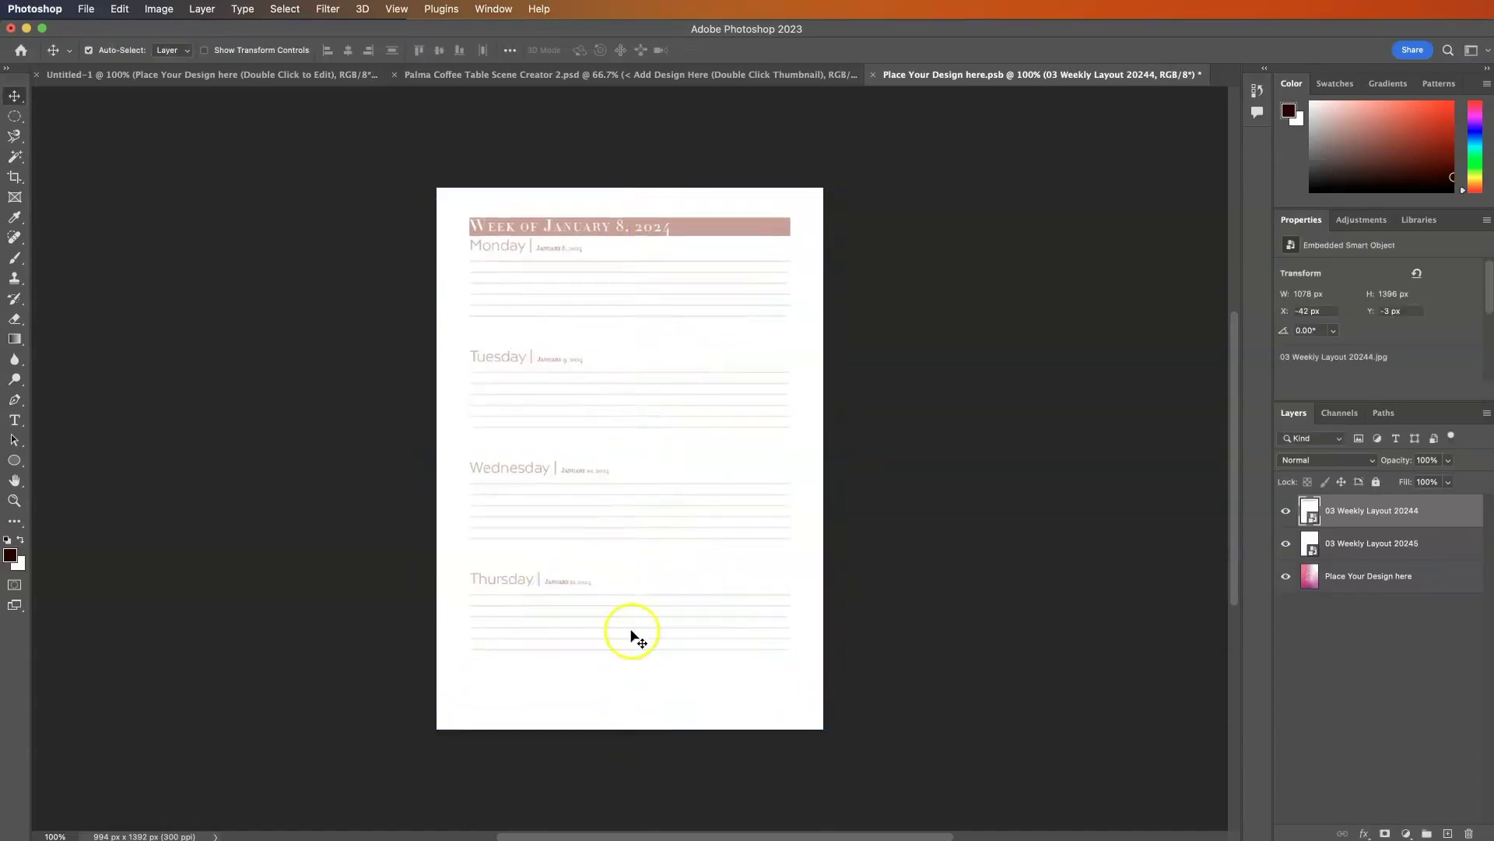
key("super+s")
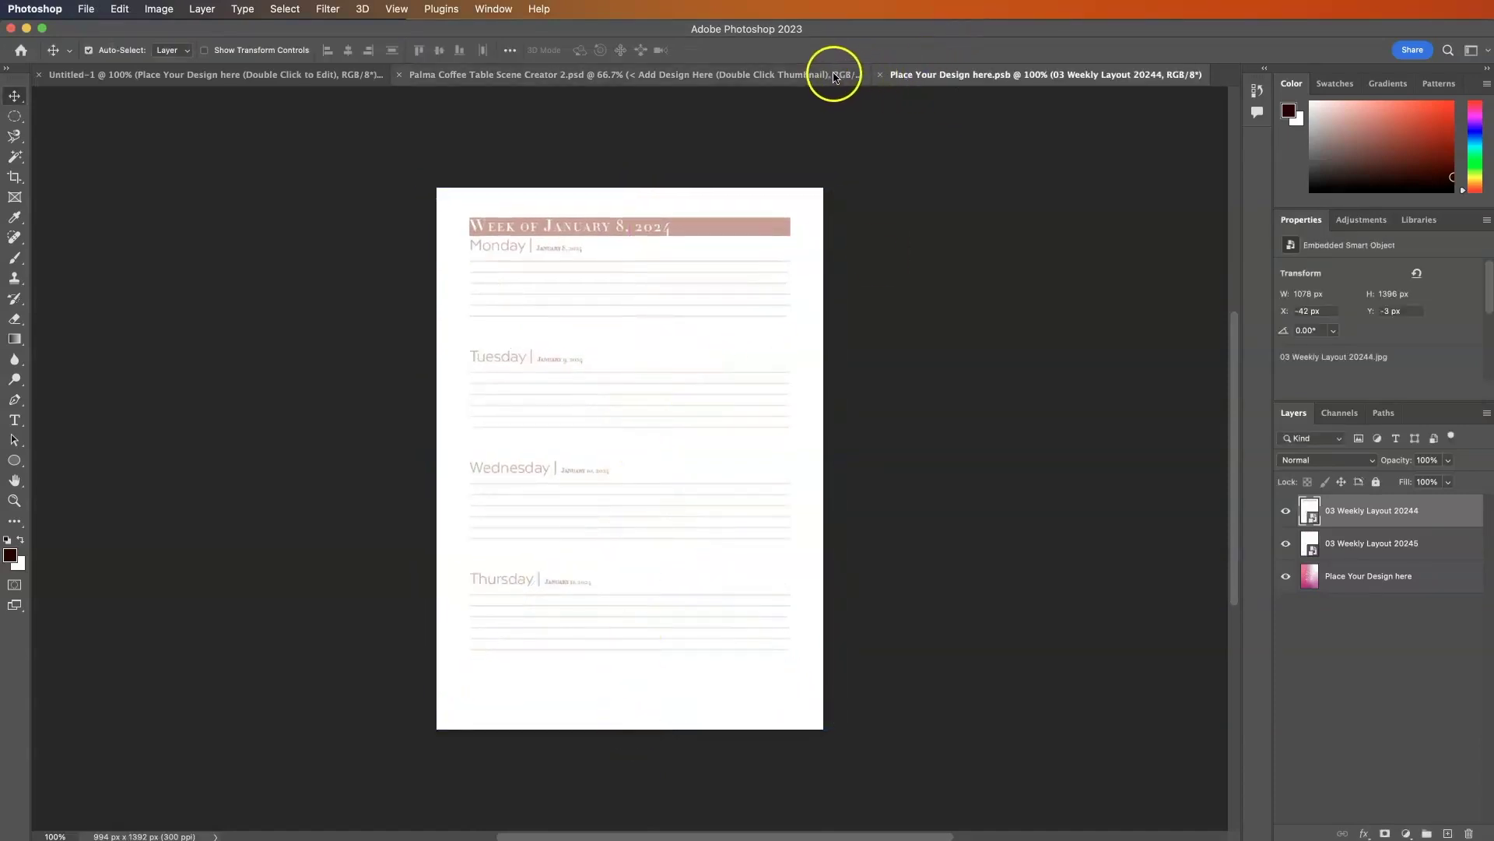
left_click(881, 74)
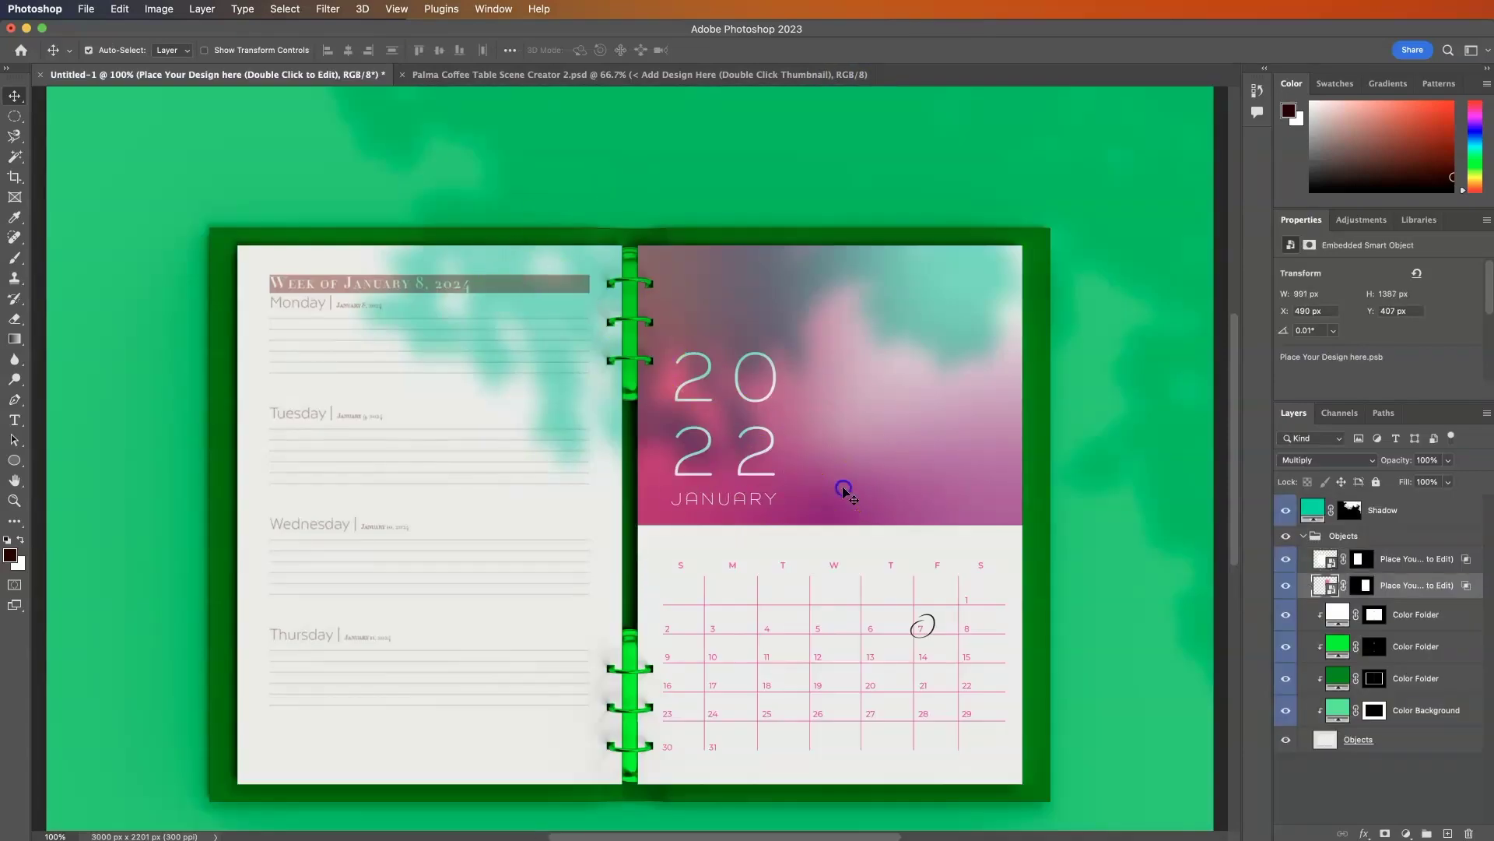
Step: Open the right page's smart object and place 03 Weekly Layout 20245.jpg into it
left_click(843, 490)
double_click(1326, 586)
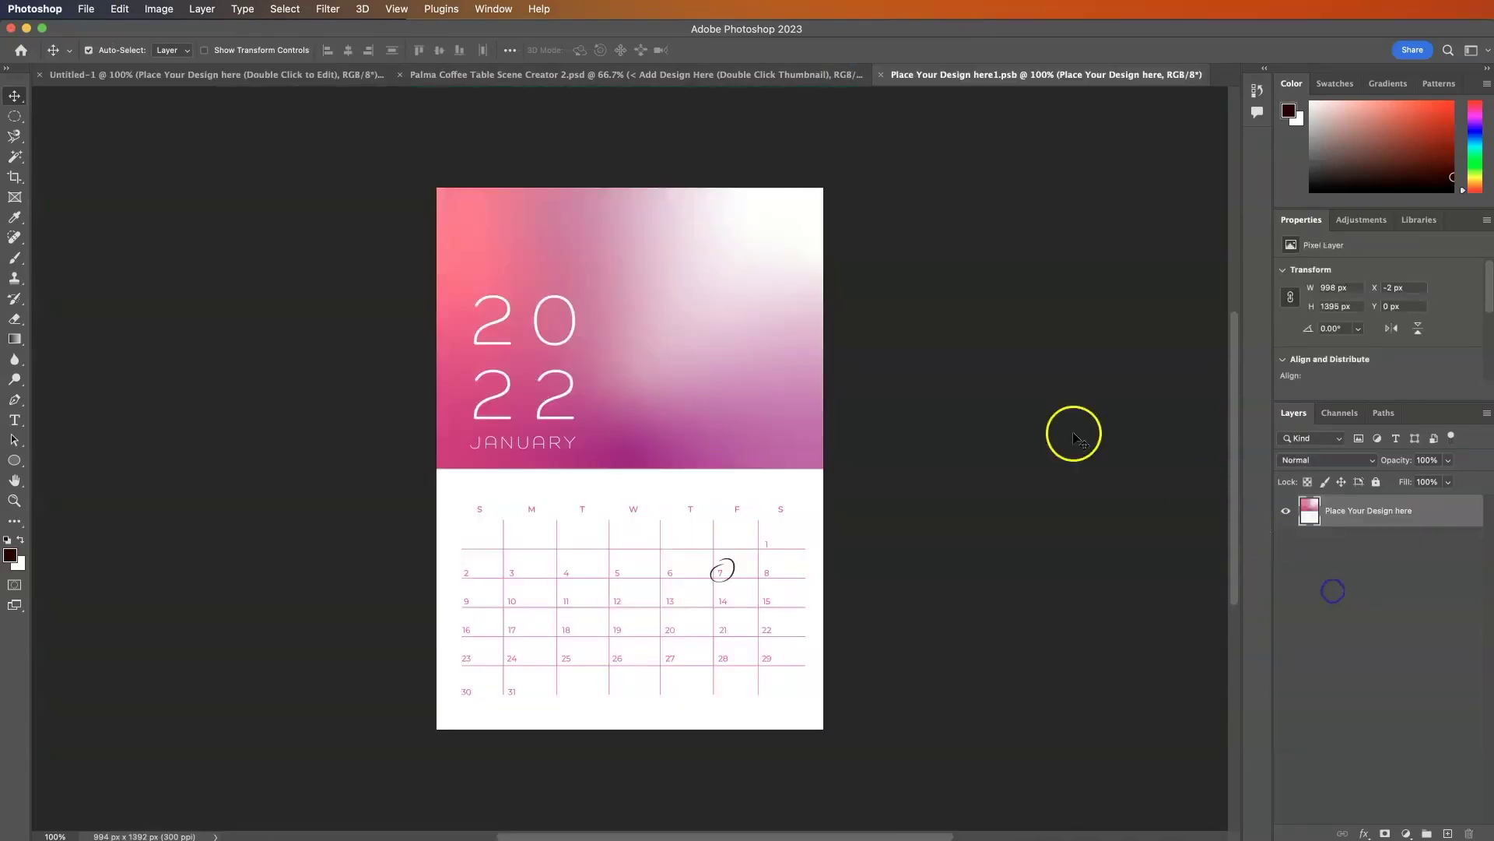
key("super+Tab")
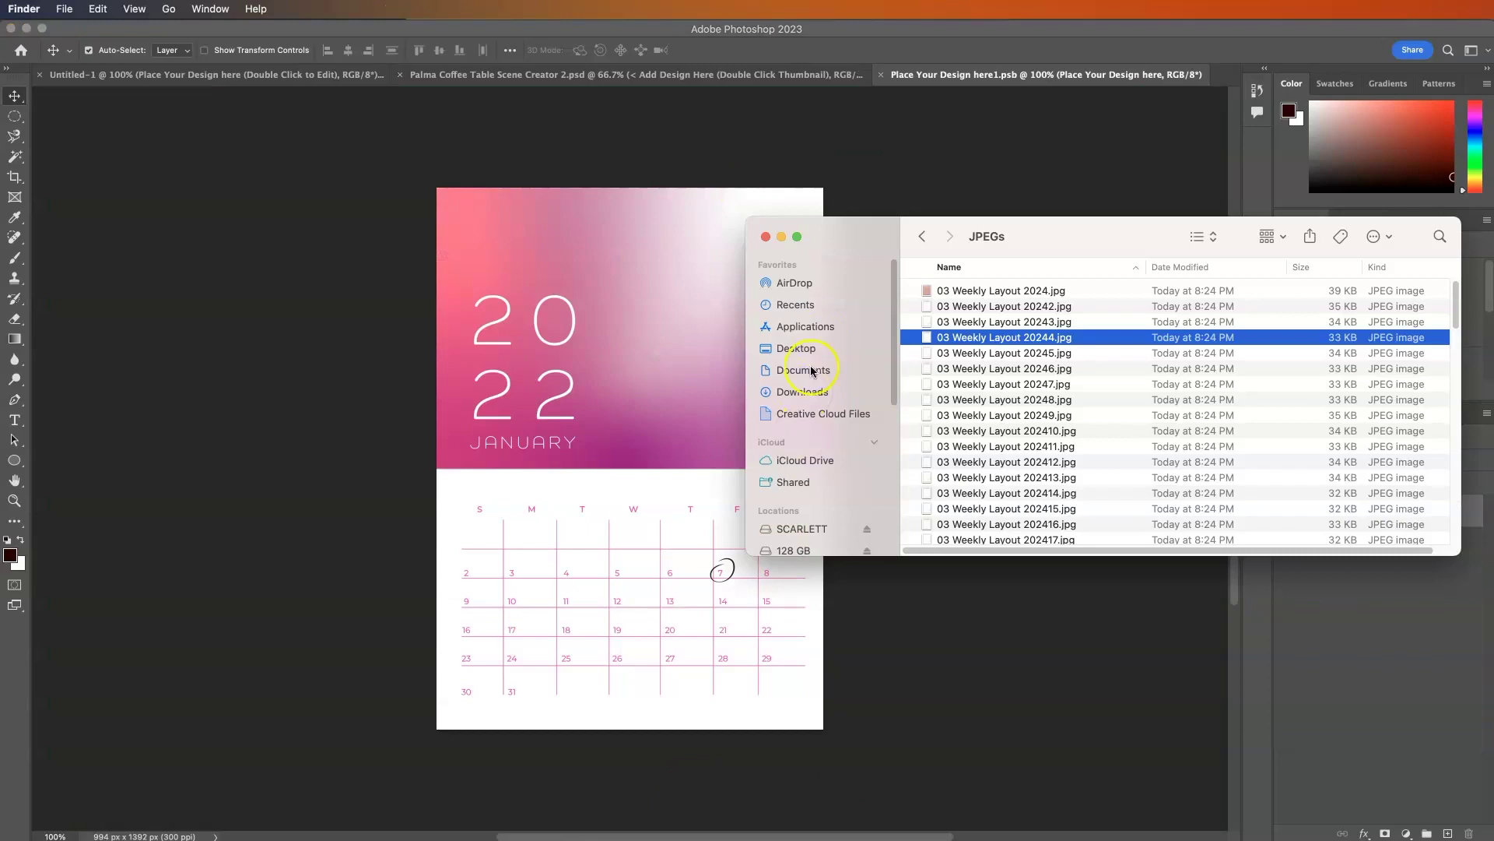
left_click(1025, 357)
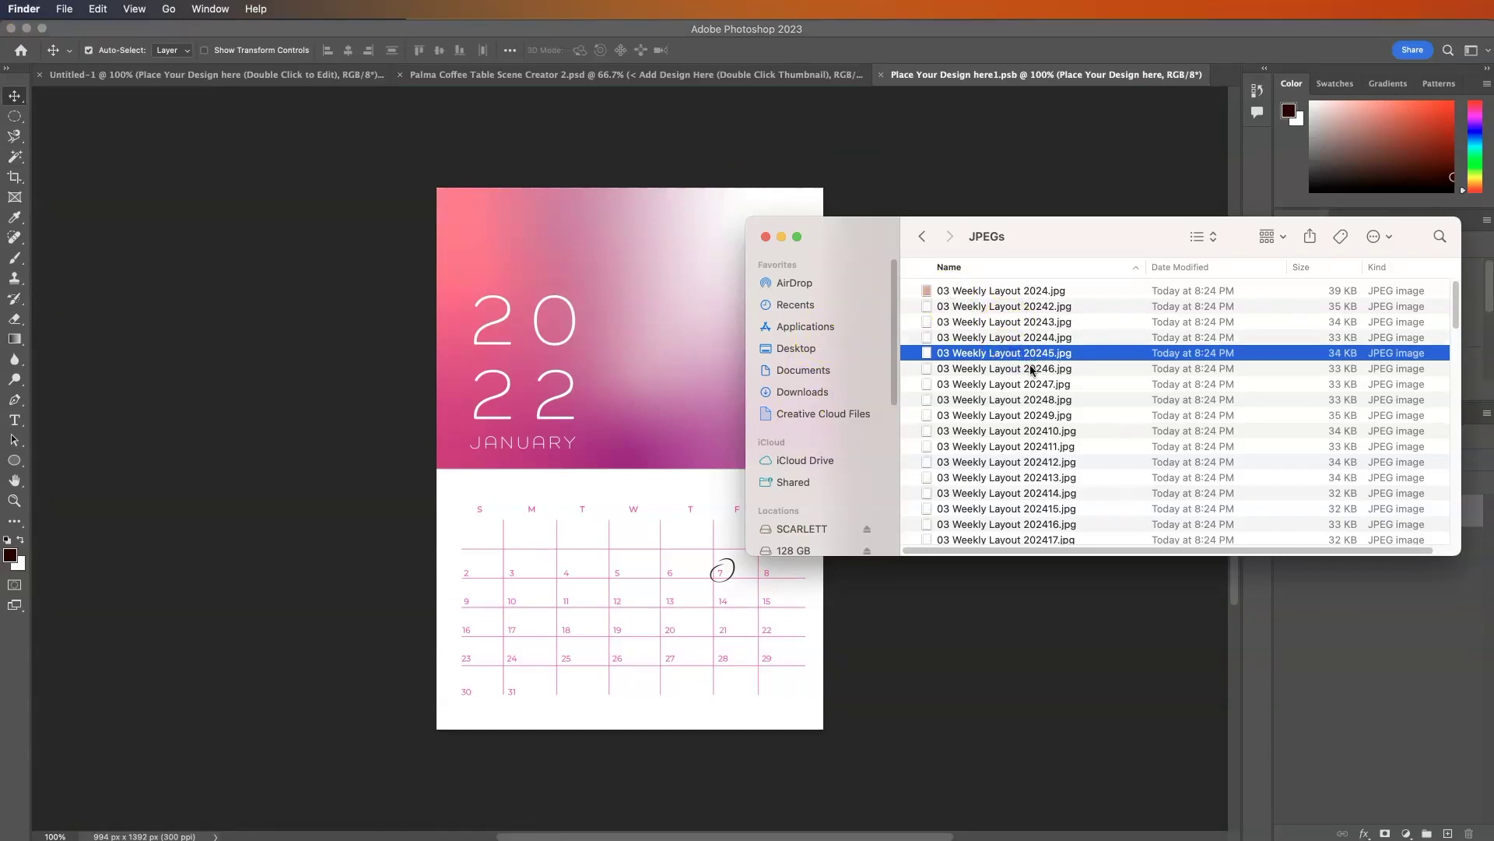
left_click_drag(1031, 371, 668, 441)
key("Escape")
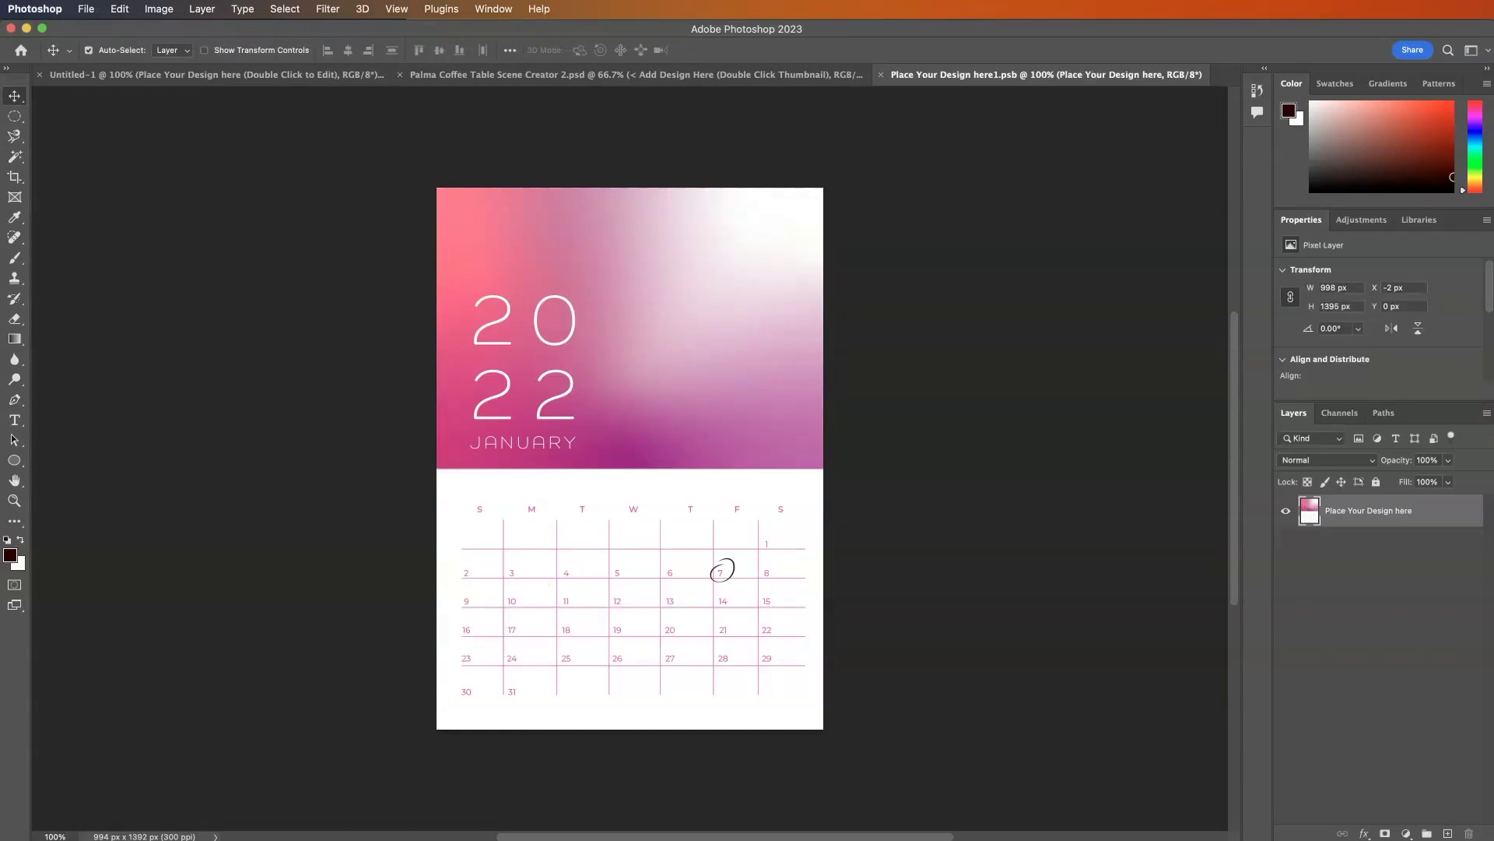
left_click(834, 832)
left_click_drag(1012, 355, 634, 384)
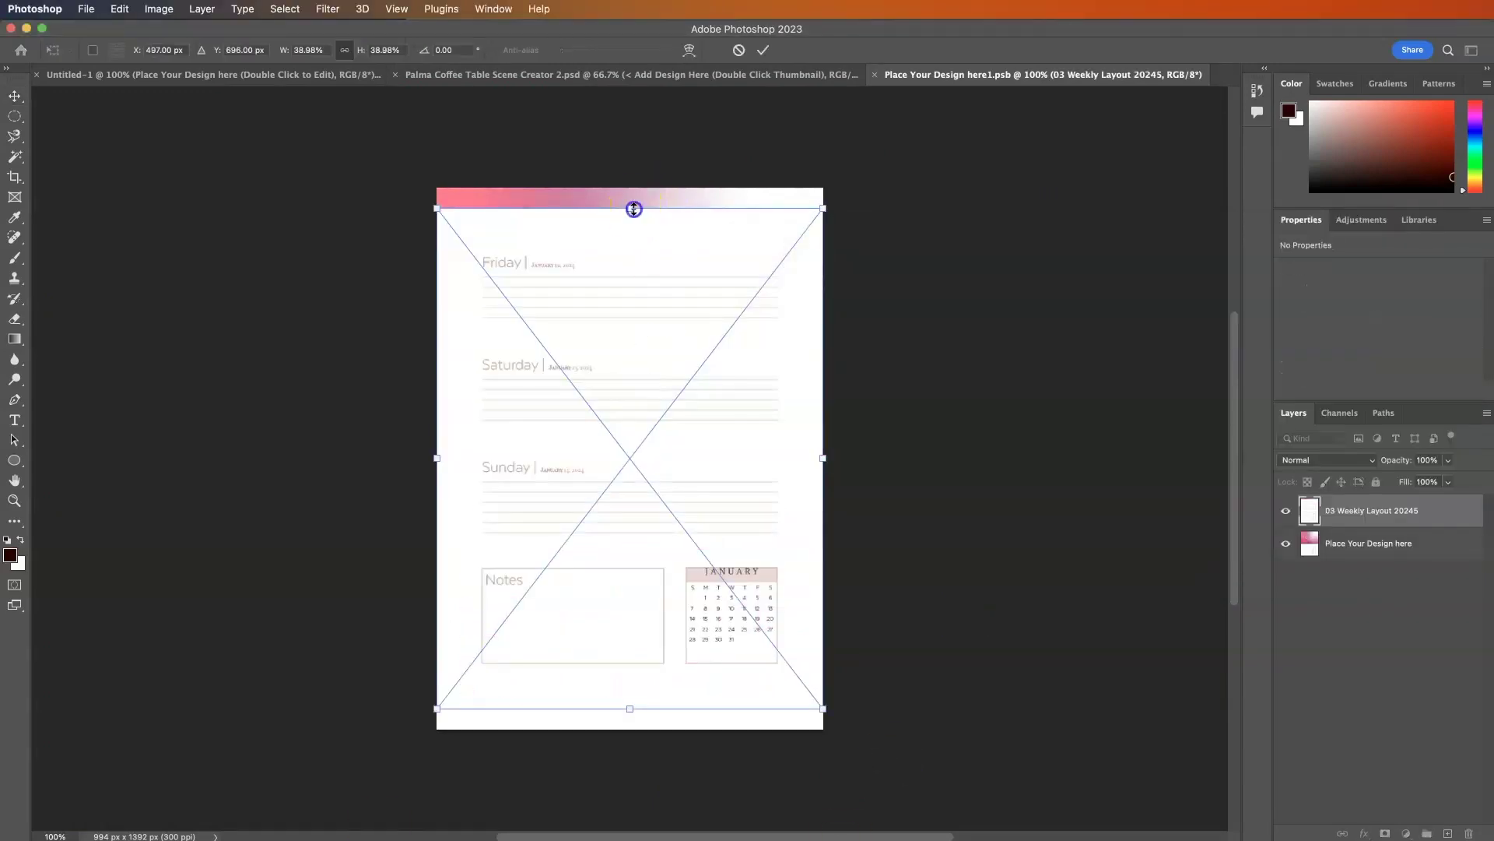
Step: Stretch the weekly page to the top and bottom edges, commit it, and close the smart object
left_click_drag(634, 201, 641, 190)
left_click_drag(628, 708, 627, 727)
key("Return")
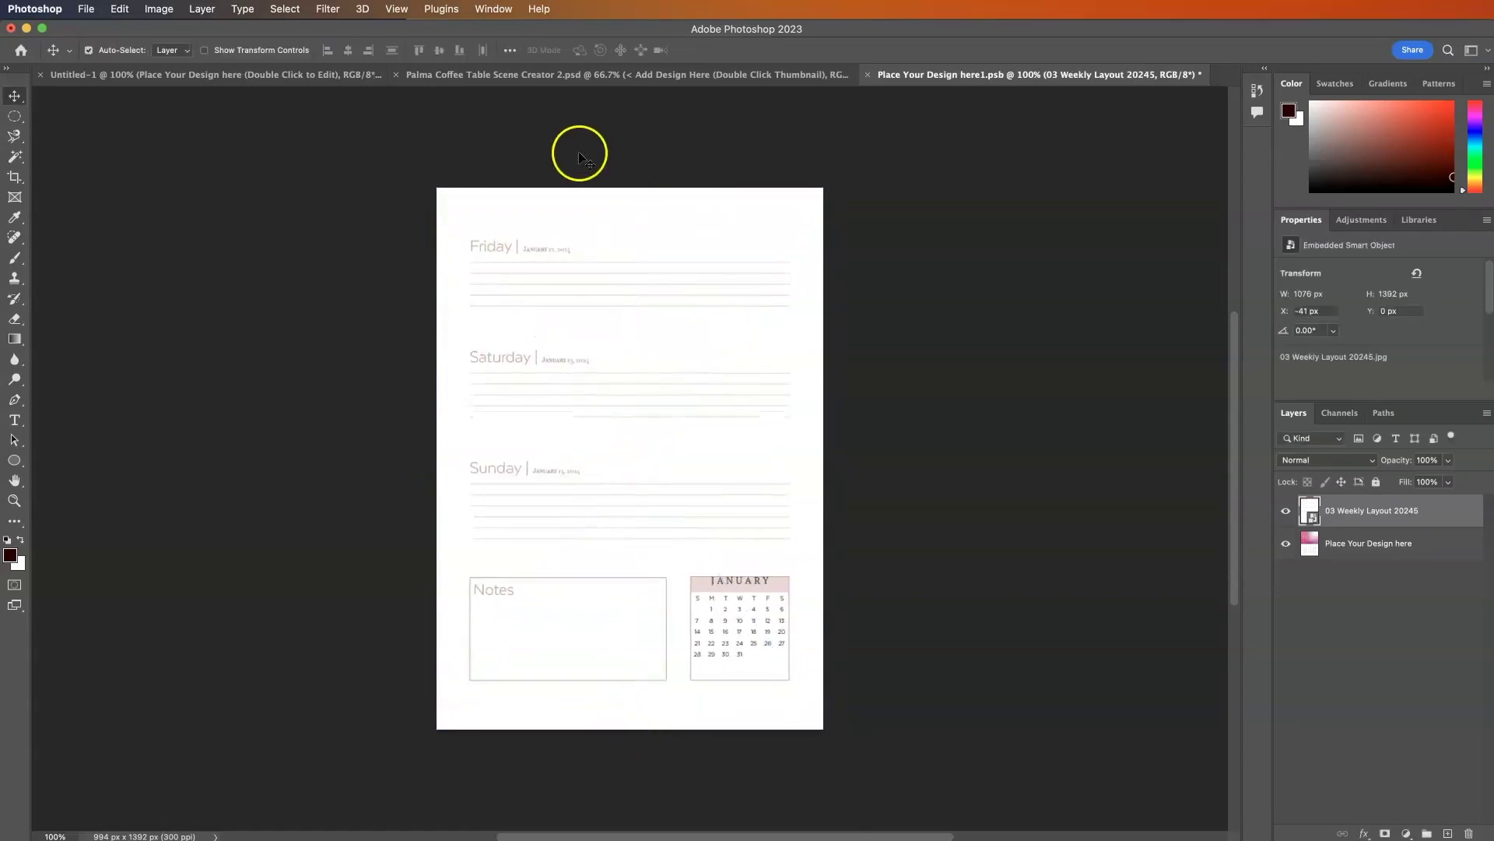
left_click(868, 74)
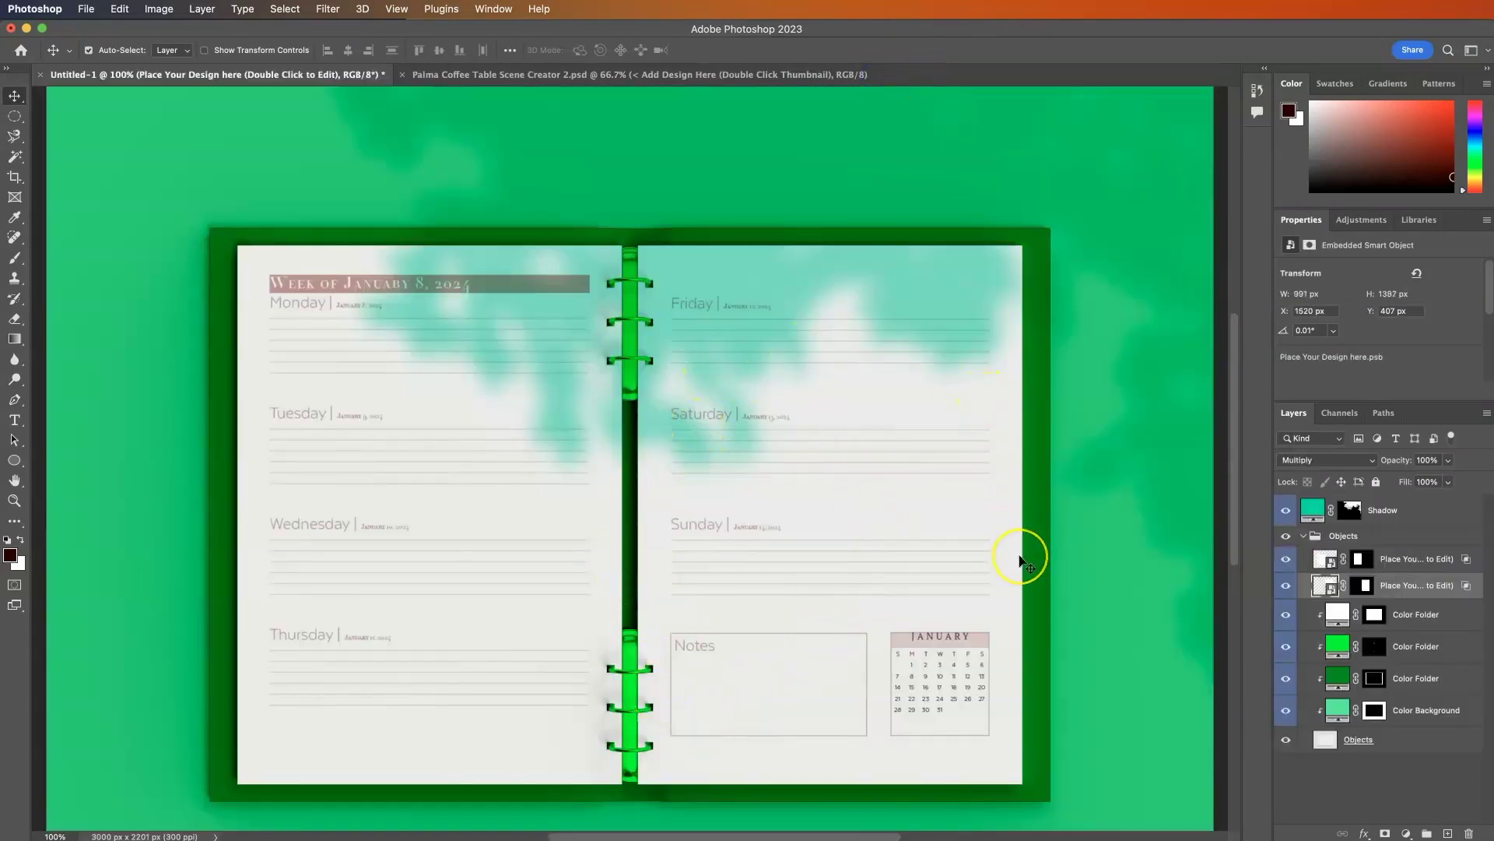
Step: Recolour the Shadow and binder ring fills with pink sampled from the planner page
left_click(1315, 510)
double_click(1313, 510)
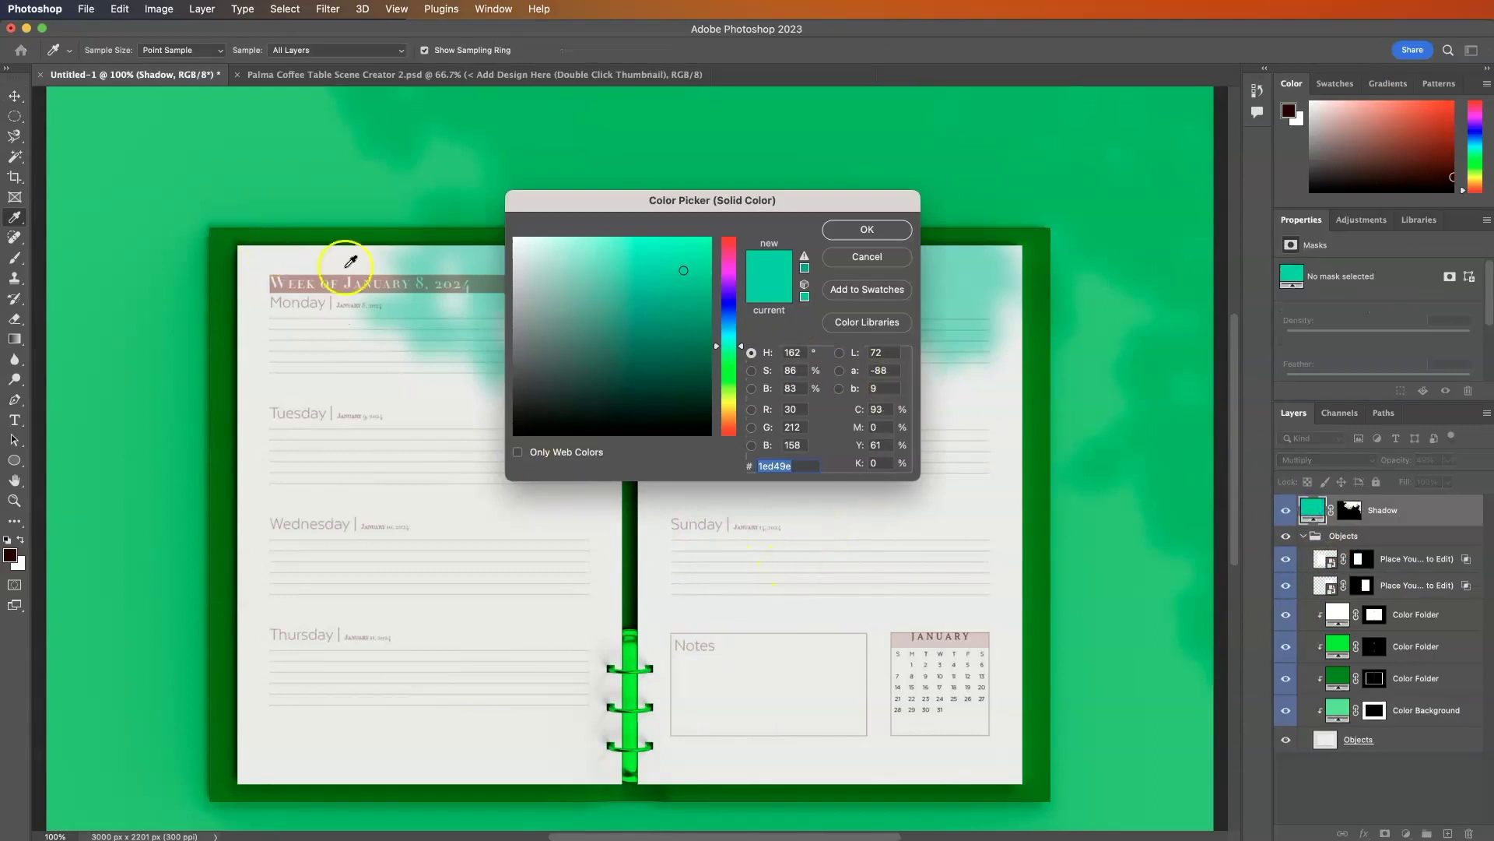
left_click(306, 275)
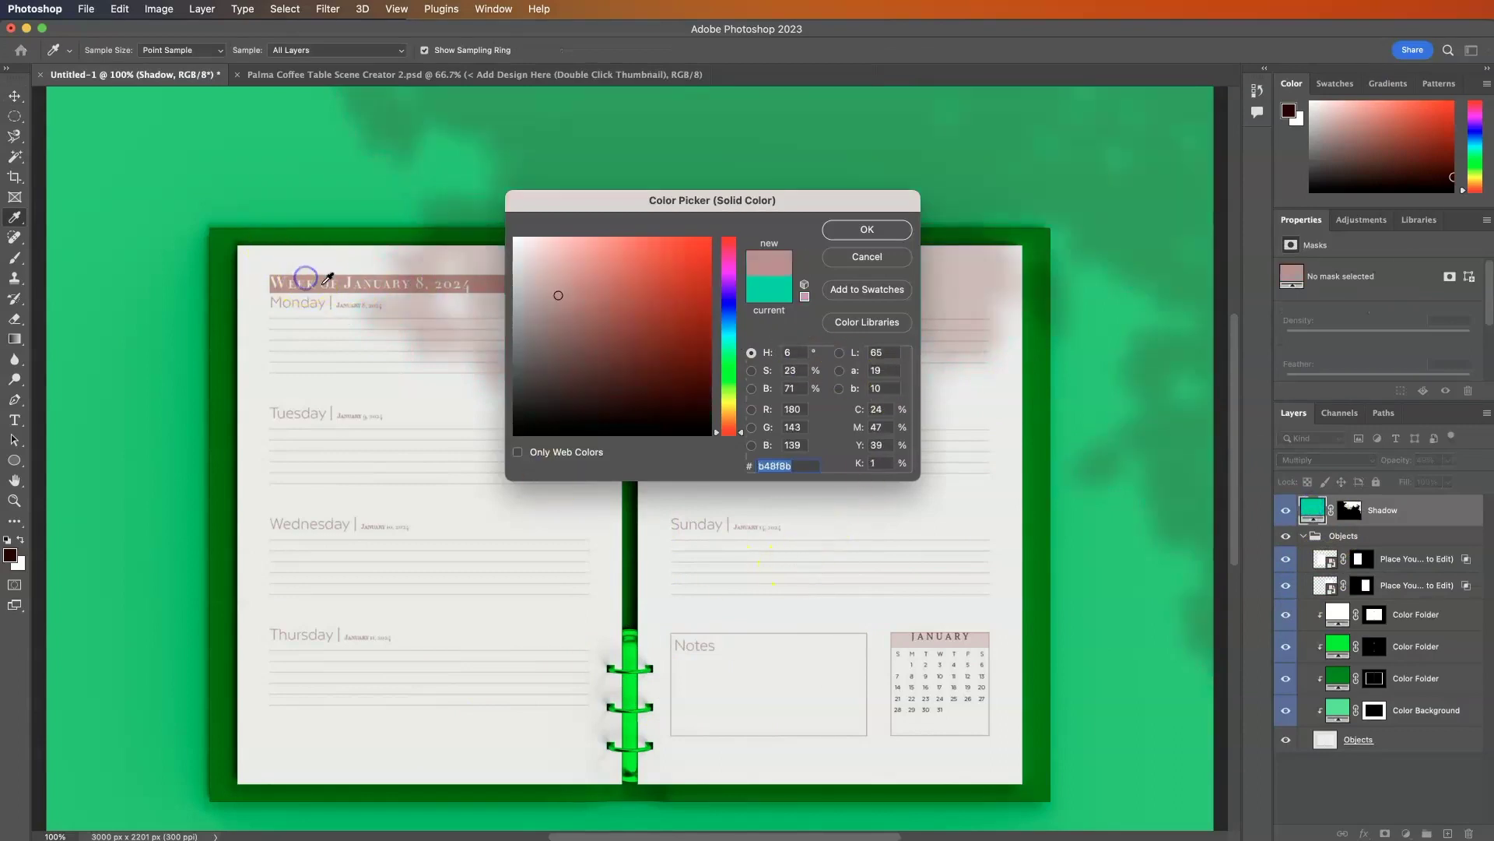
left_click(867, 228)
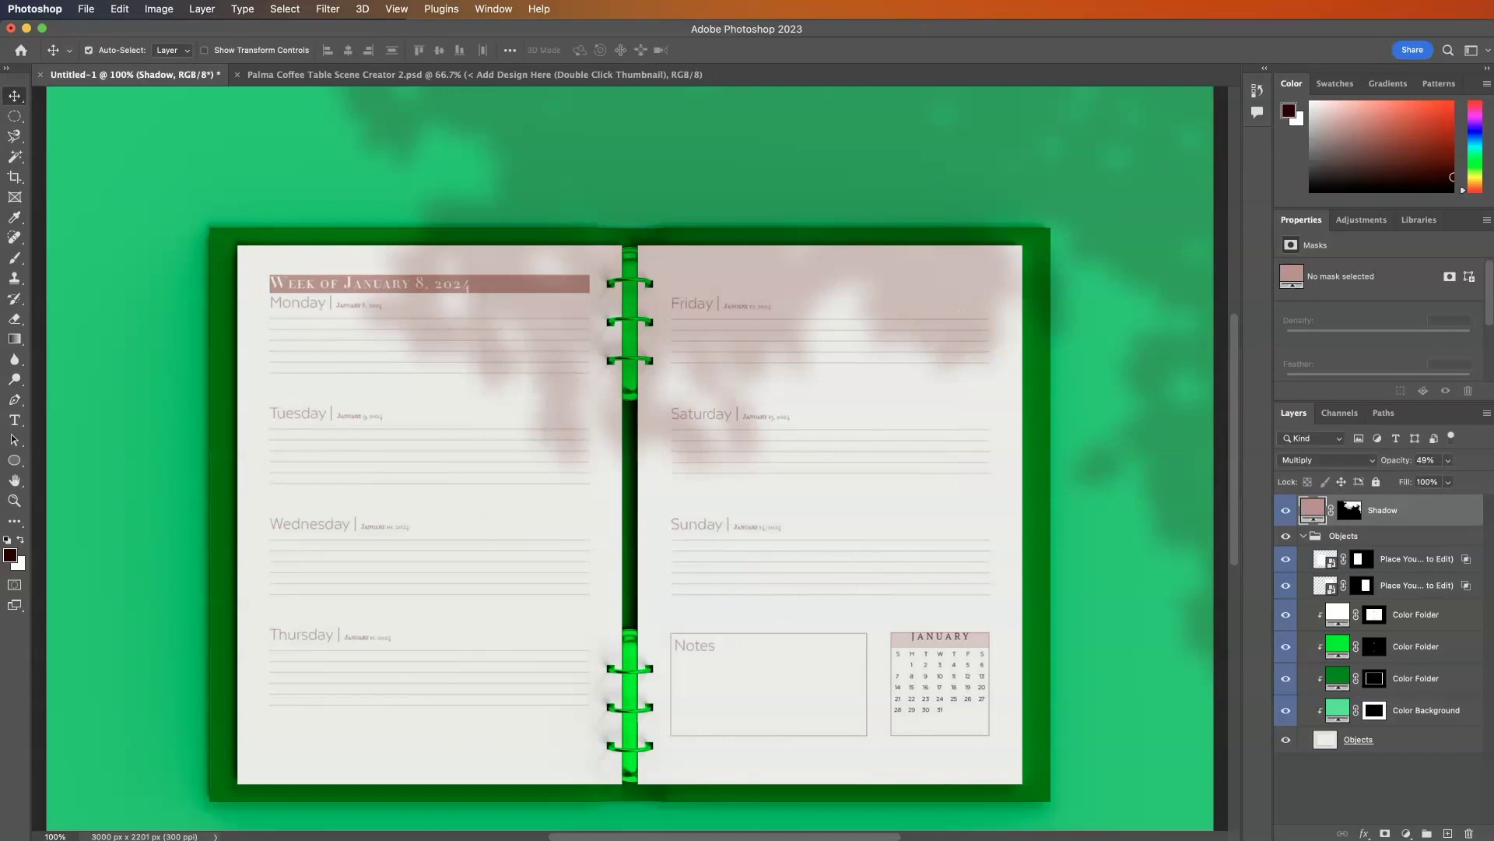
left_click(1313, 550)
double_click(1337, 646)
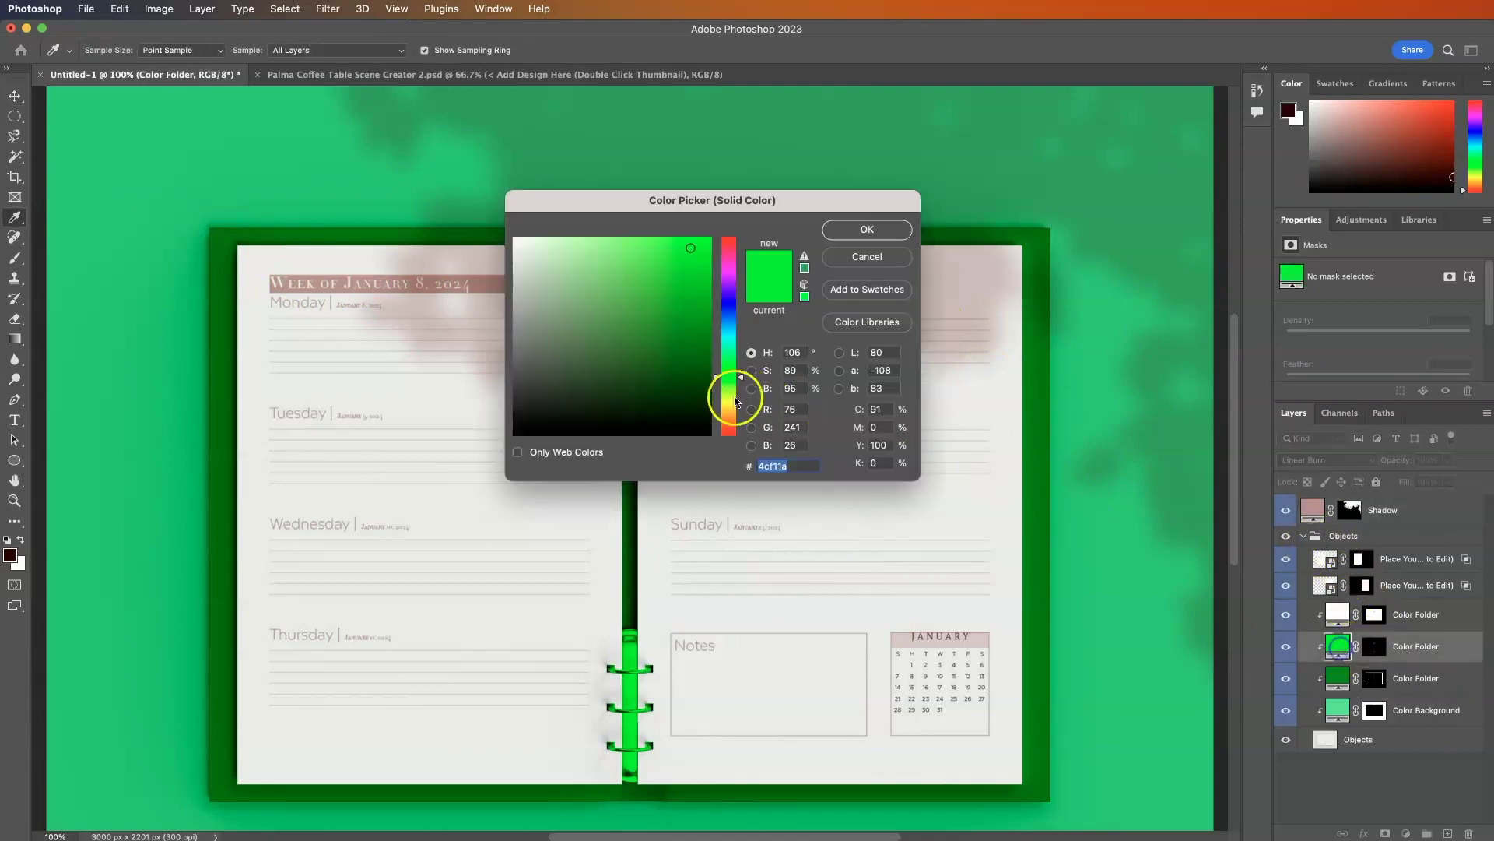
left_click(990, 634)
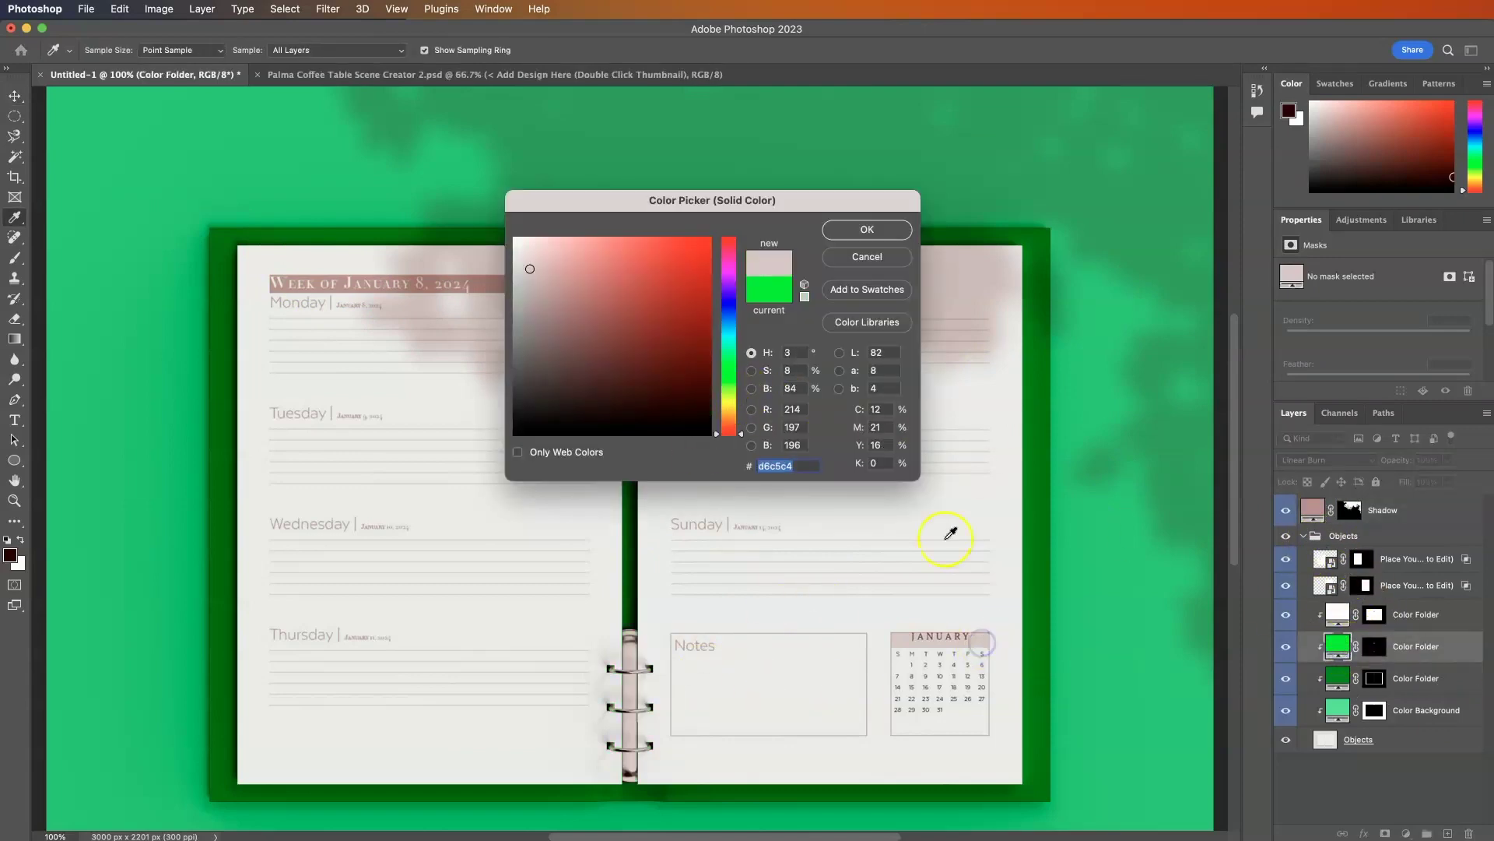
left_click(866, 230)
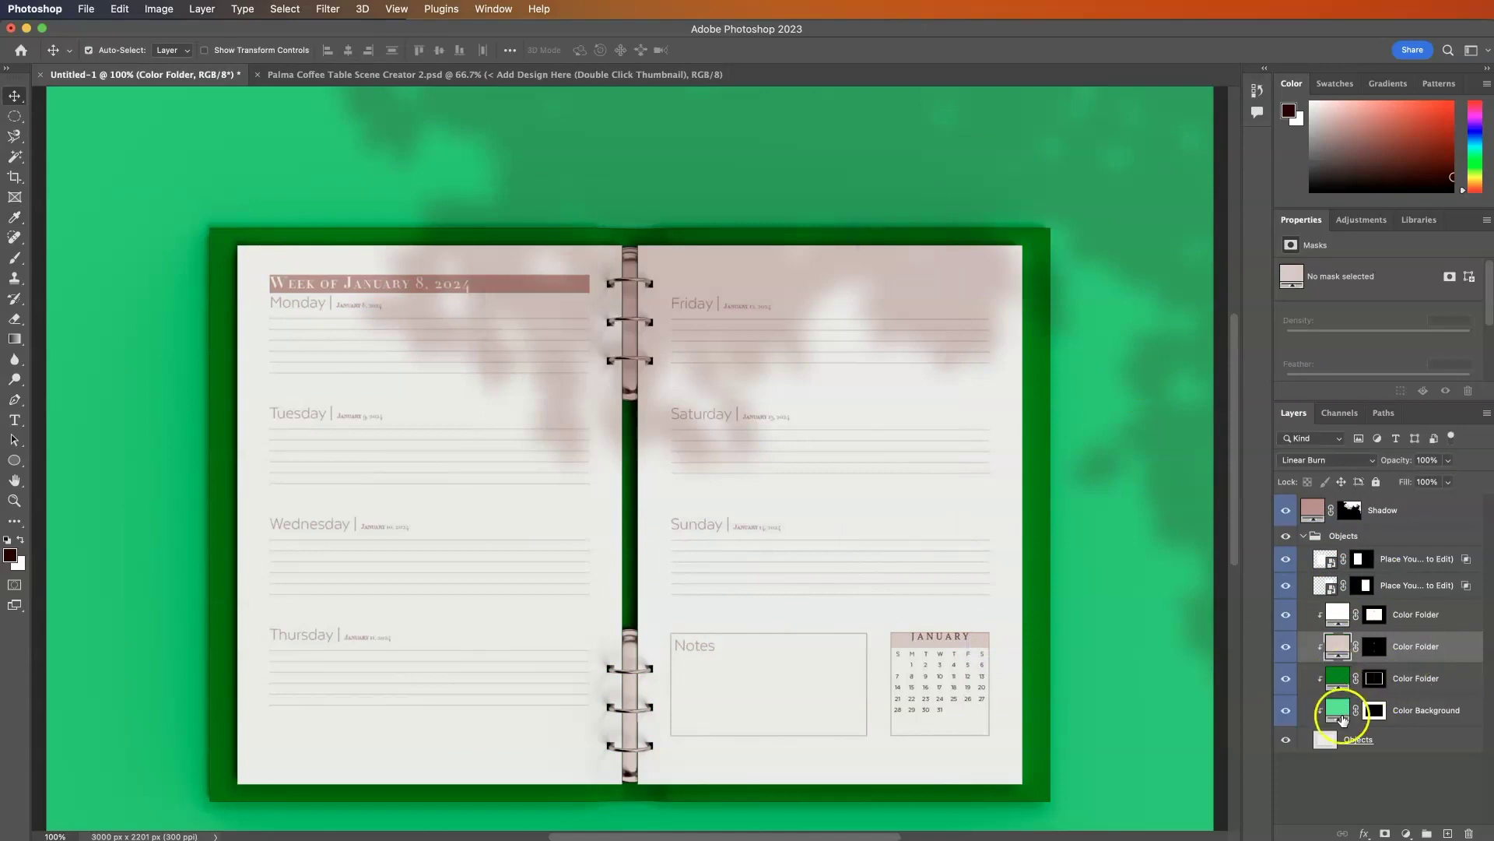
Step: Recolour the background and folder fills with the calendar header's pink
double_click(1339, 712)
left_click(973, 643)
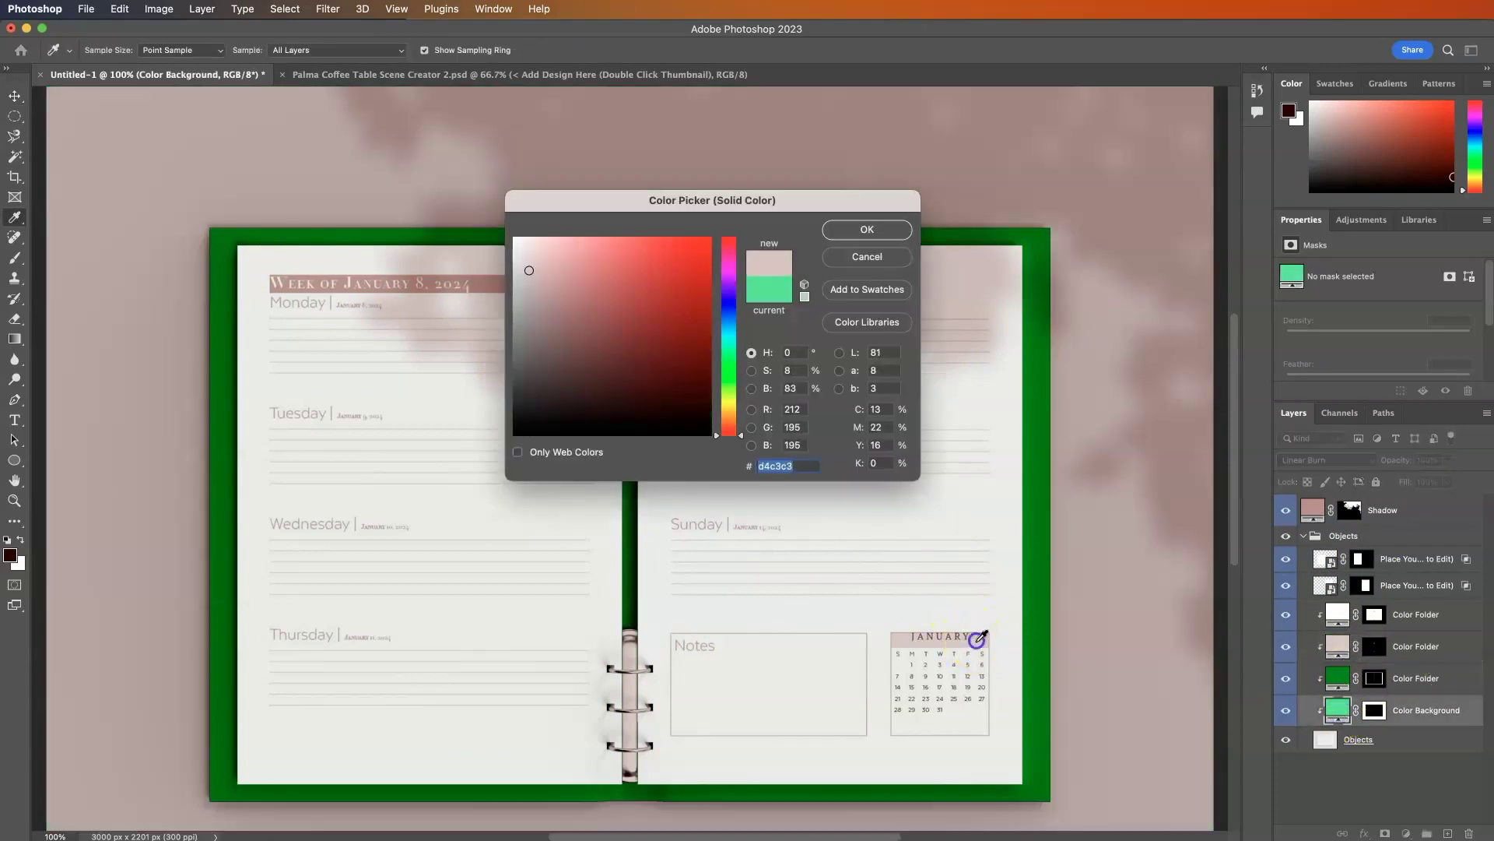
left_click(864, 229)
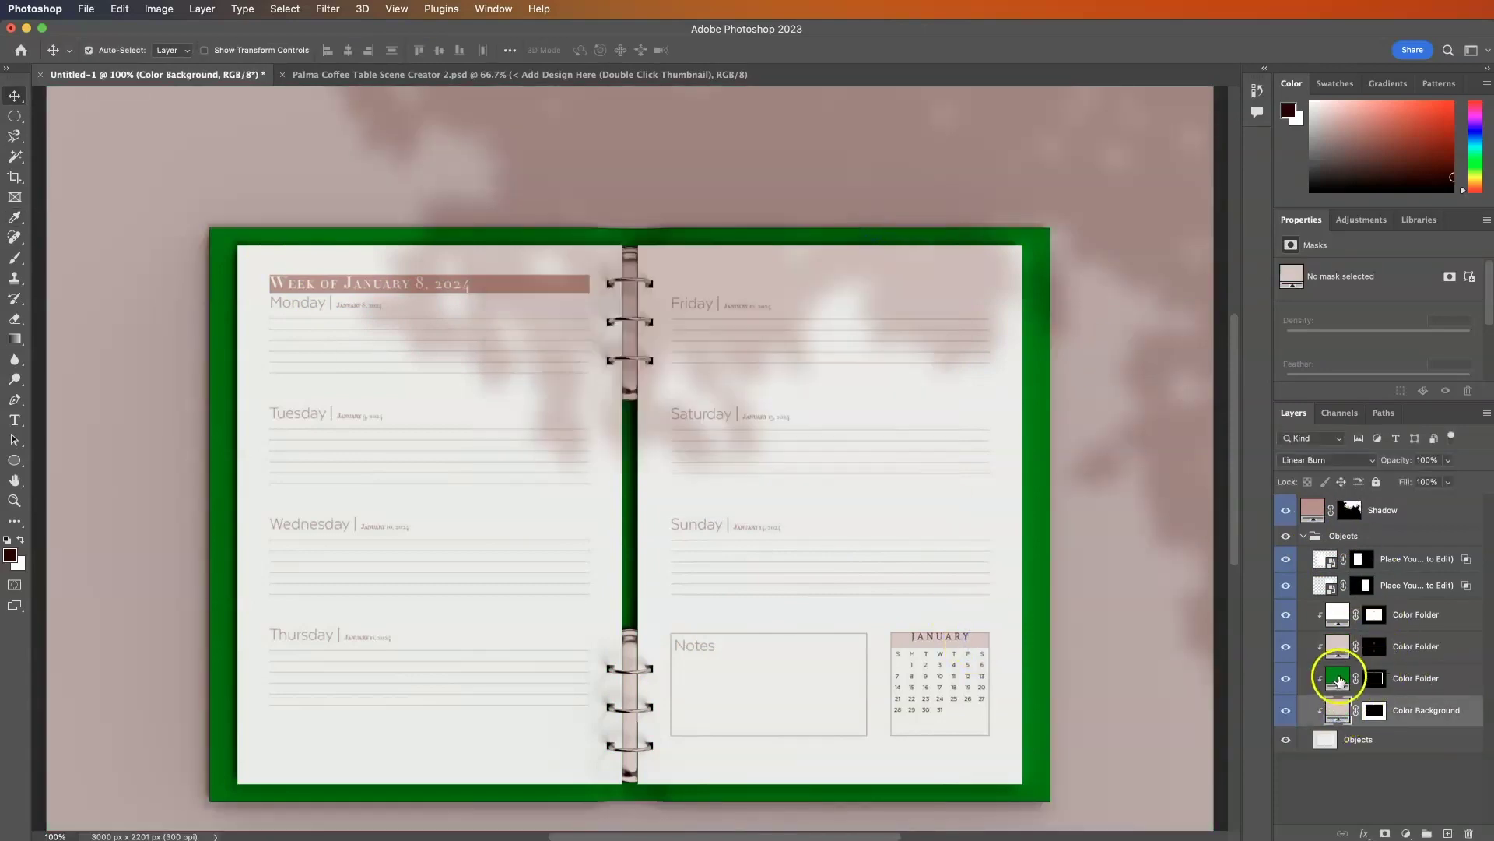
double_click(1337, 678)
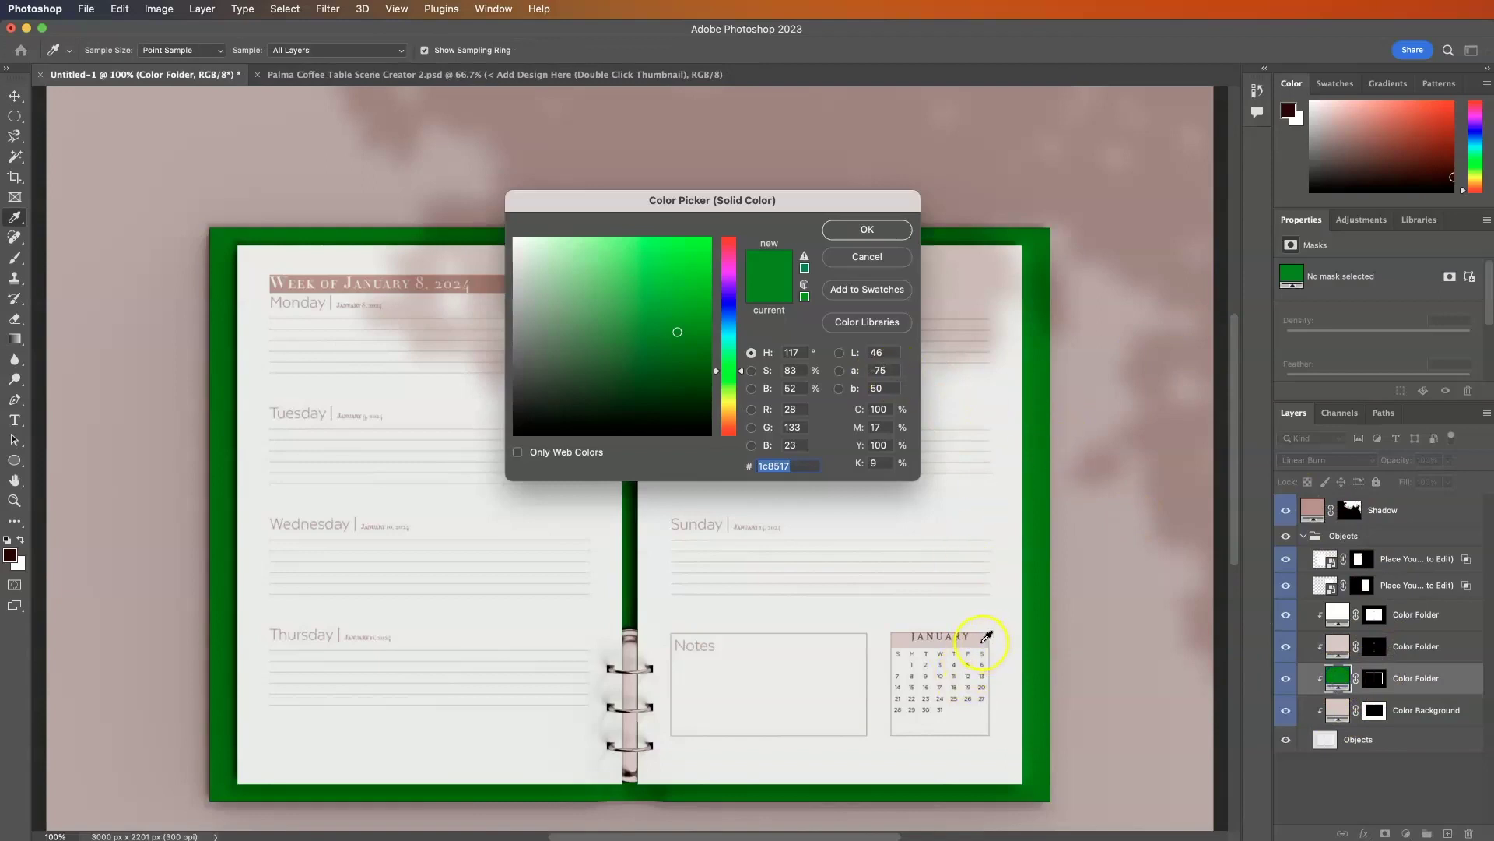
left_click(984, 639)
left_click(867, 227)
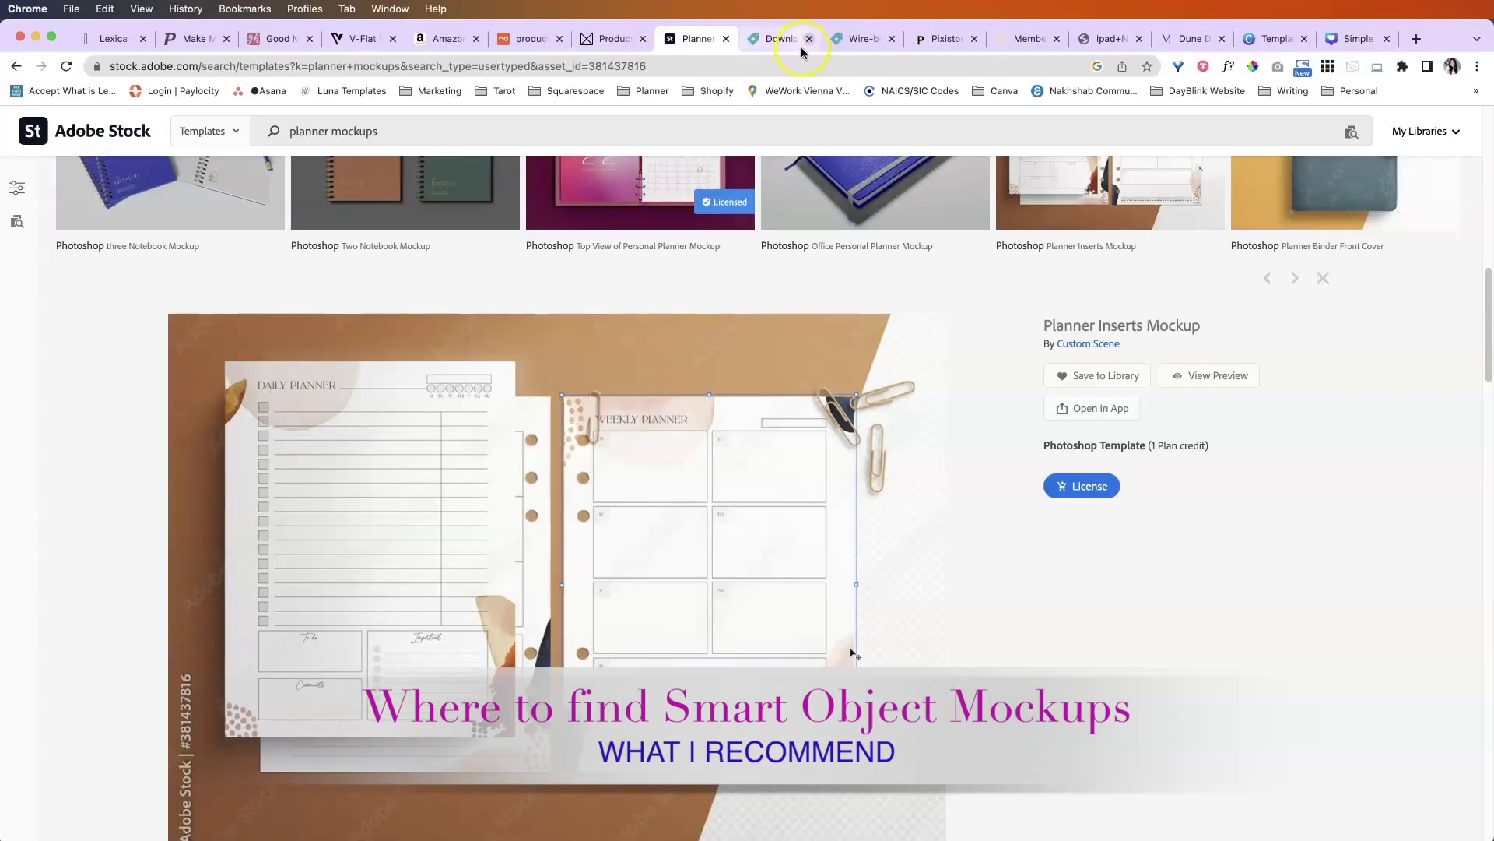
Step: Scroll through Creative Market's planner mockup results, then go to the Wire-bound Planner Mockup Set page
left_click(786, 41)
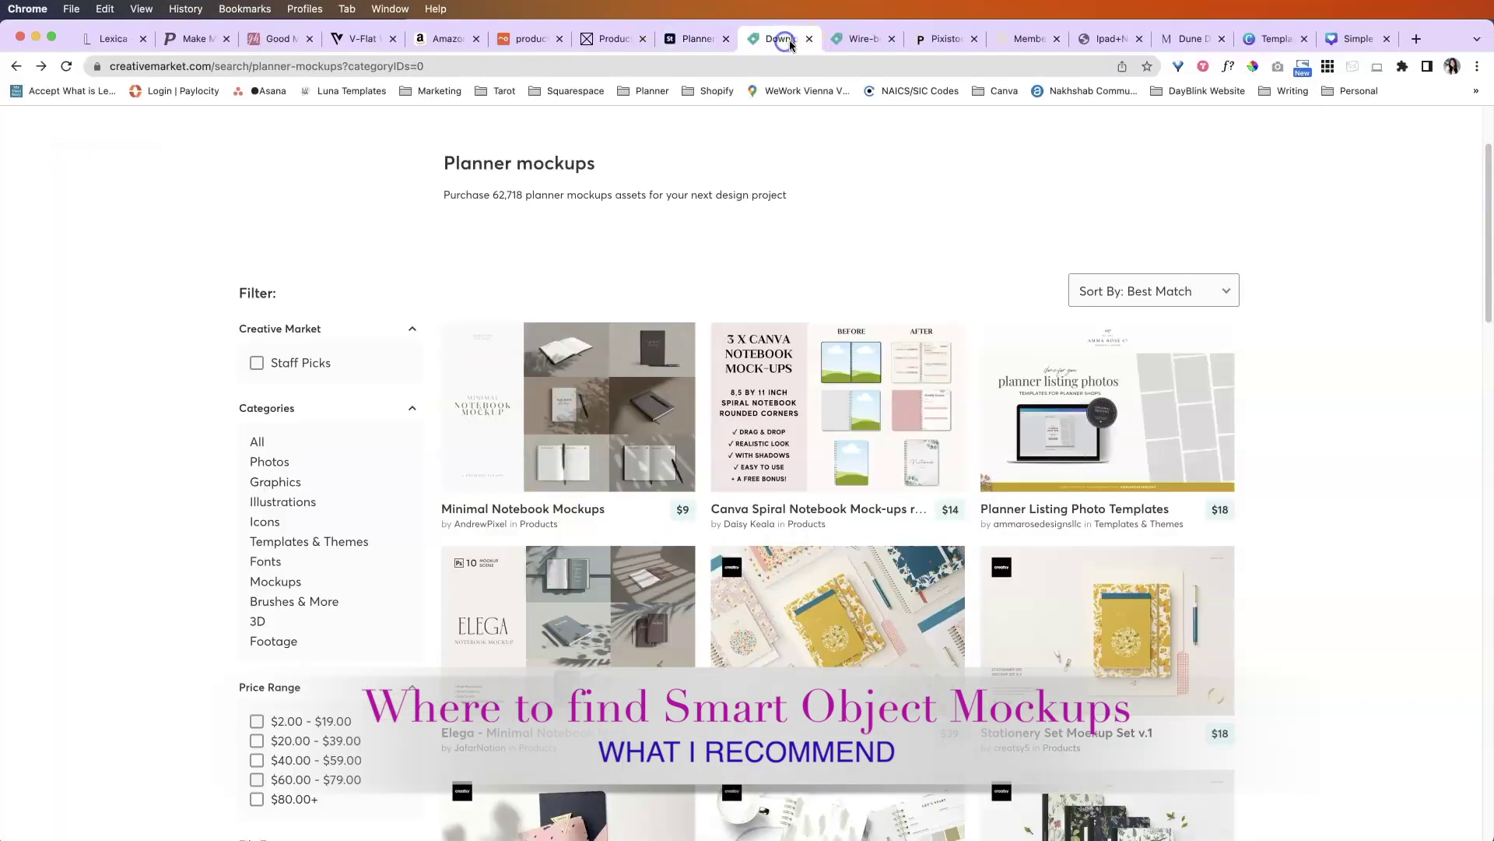
scroll(875, 514, "down", 4)
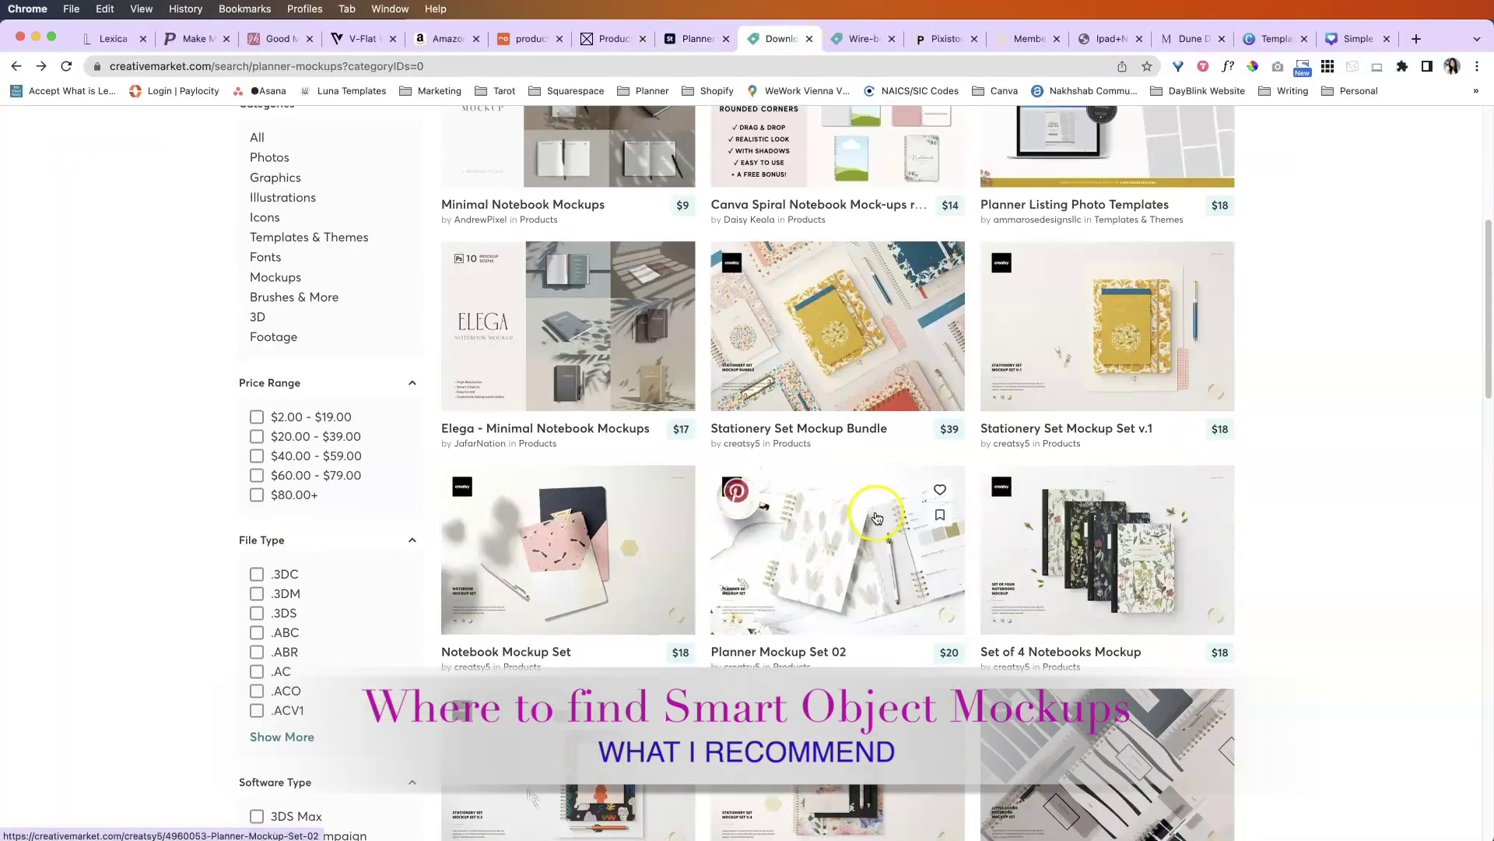
scroll(871, 510, "down", 1)
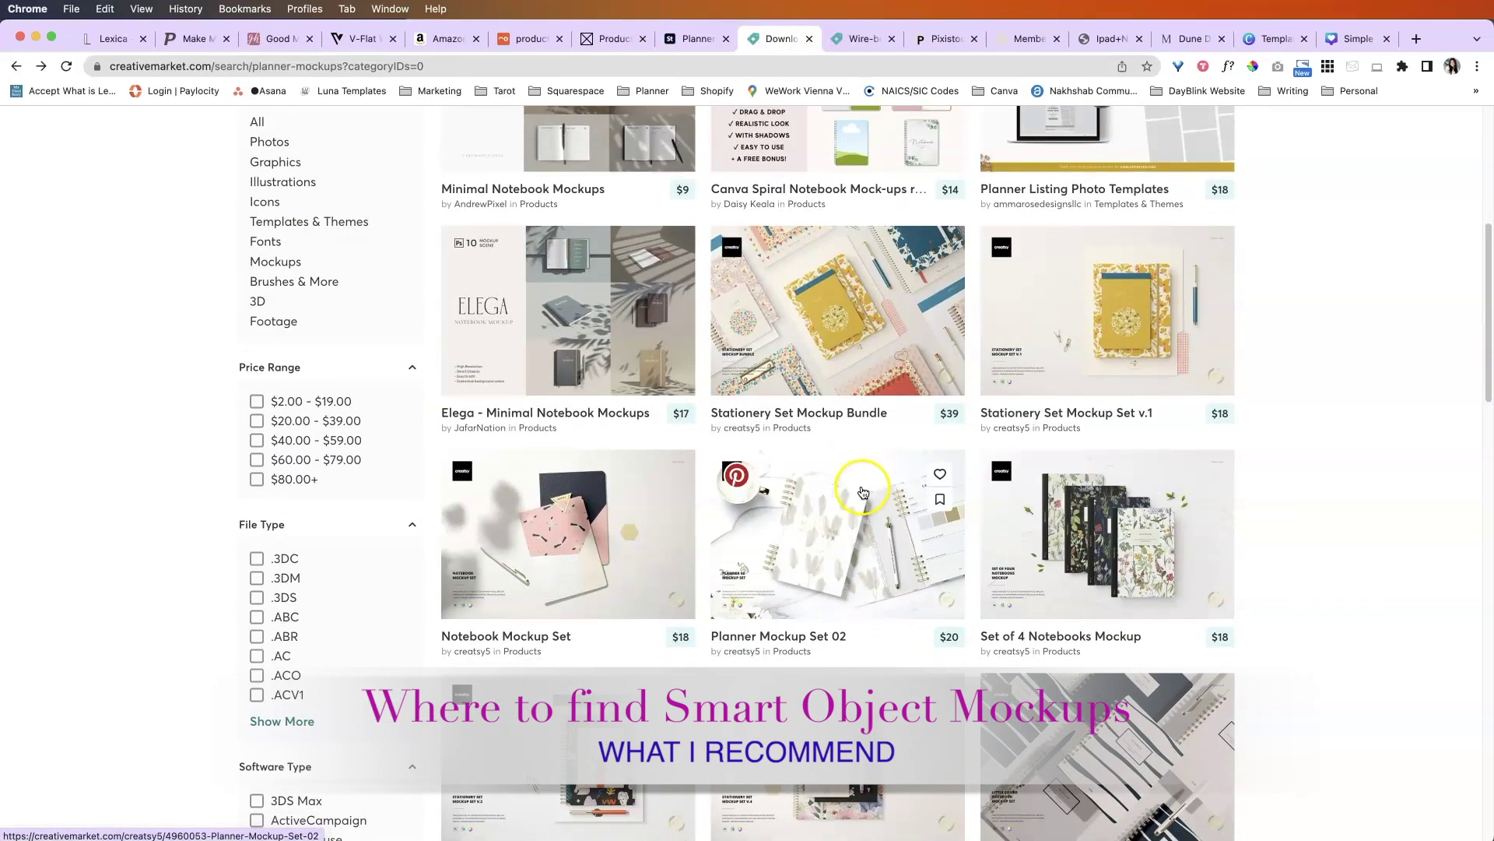
scroll(866, 496, "down", 3)
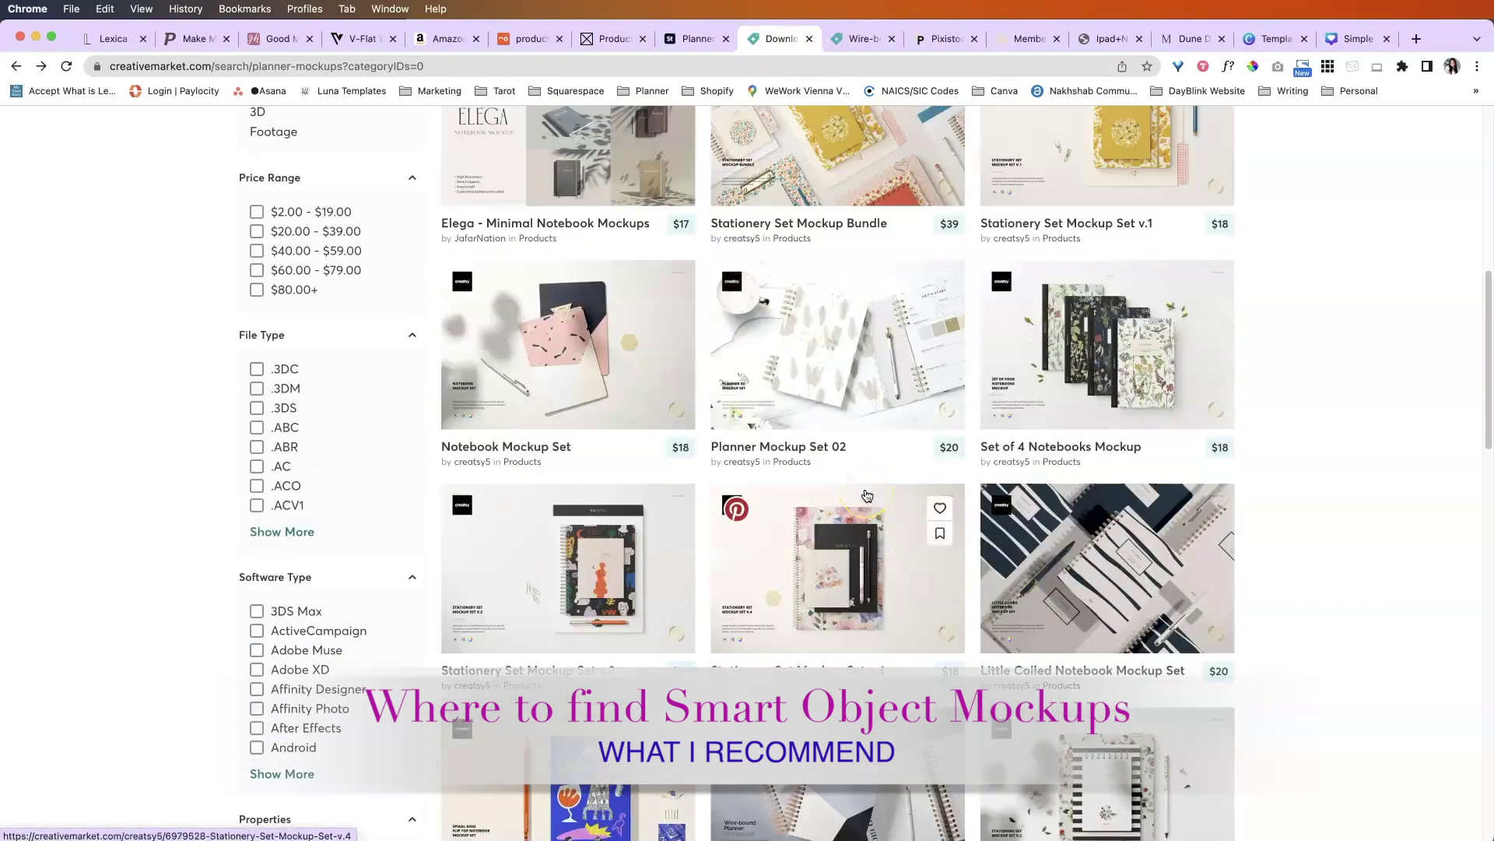
left_click(860, 43)
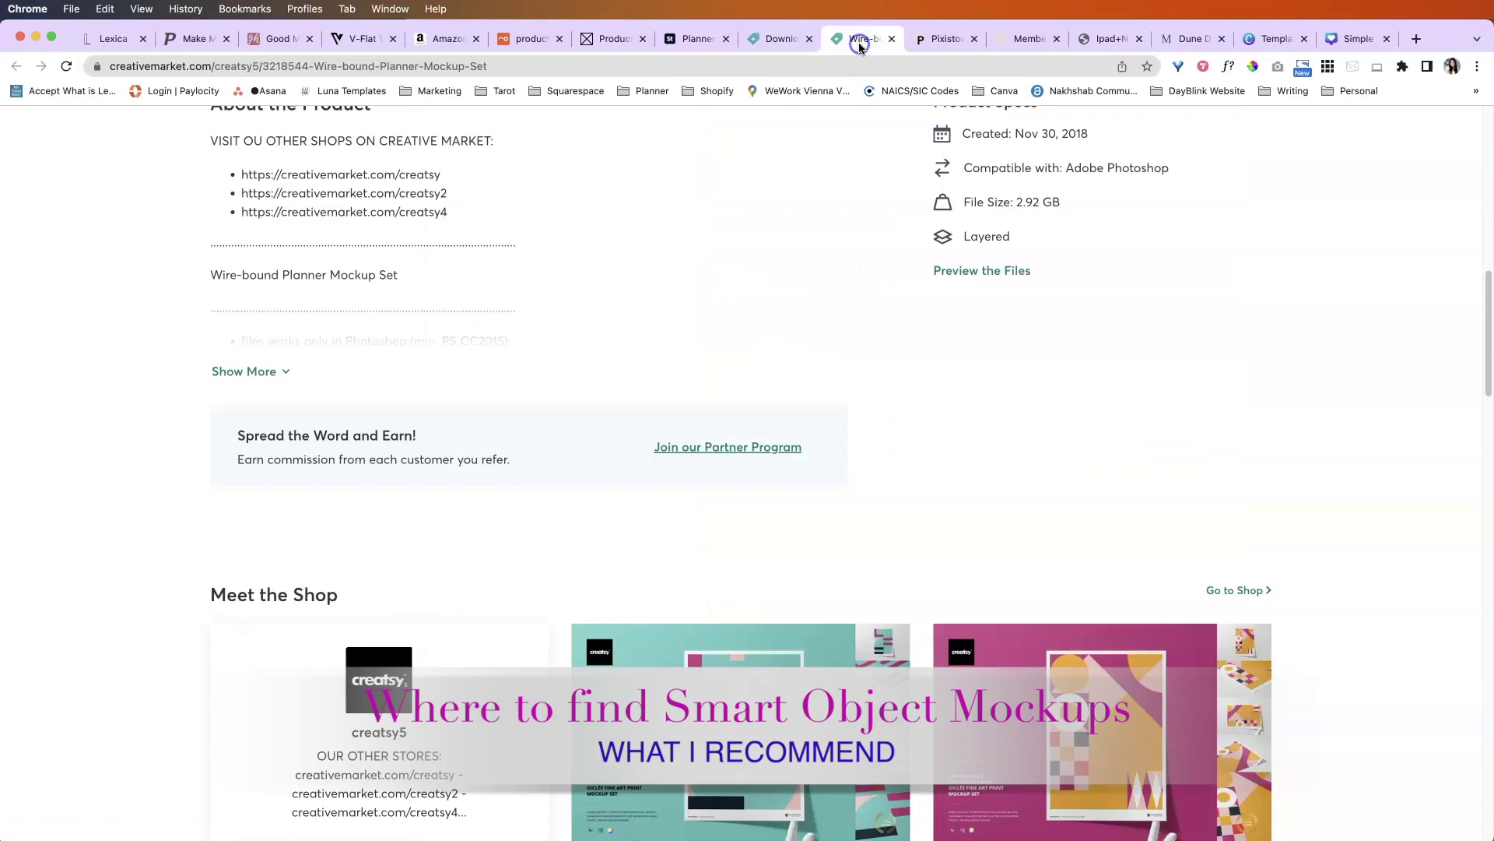
left_click(938, 40)
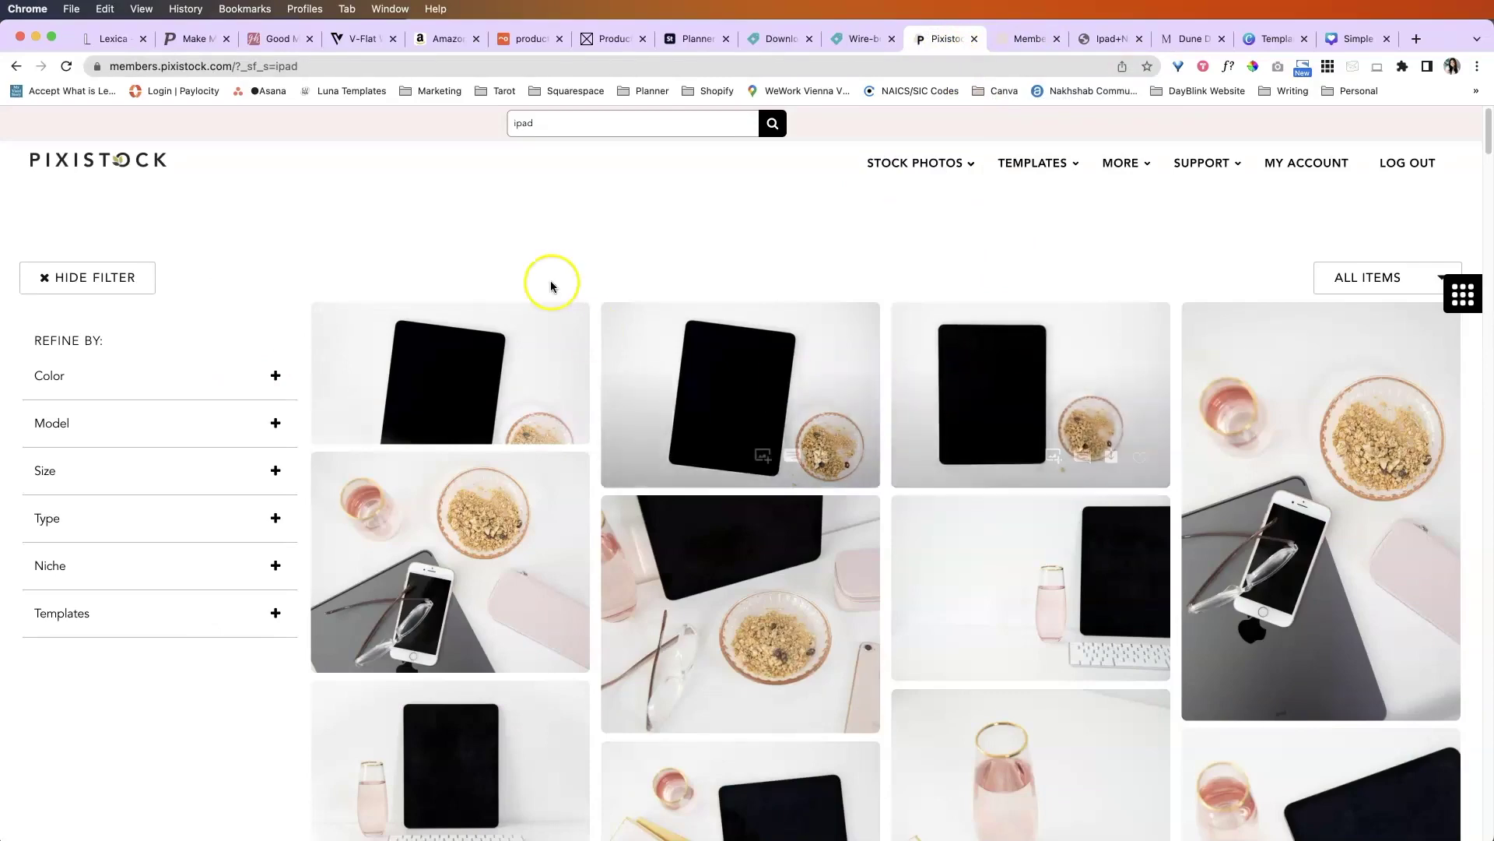
scroll(567, 294, "down", 10)
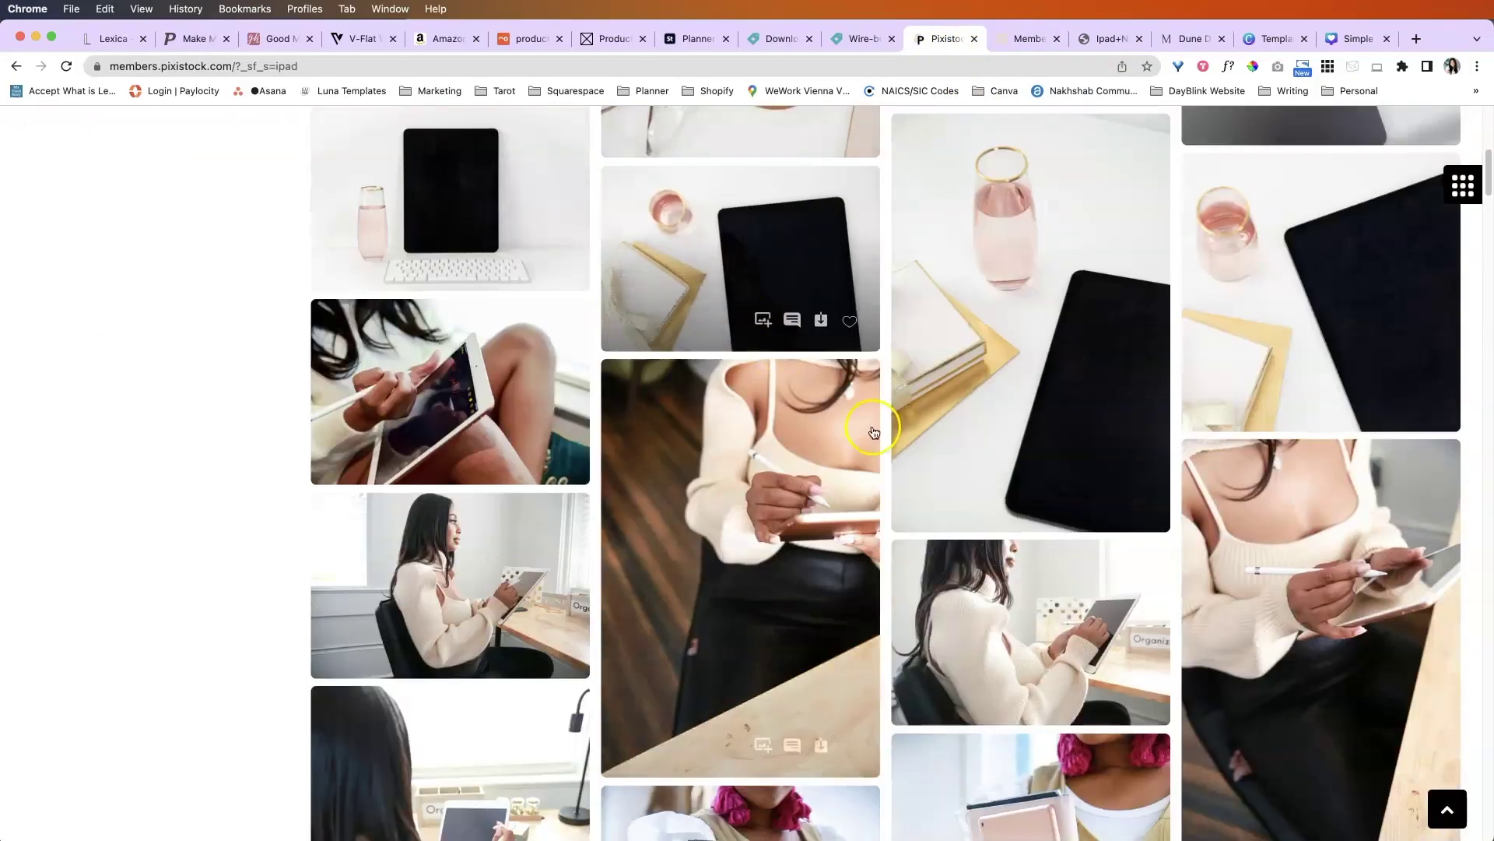
scroll(894, 467, "down", 15)
scroll(953, 557, "down", 10)
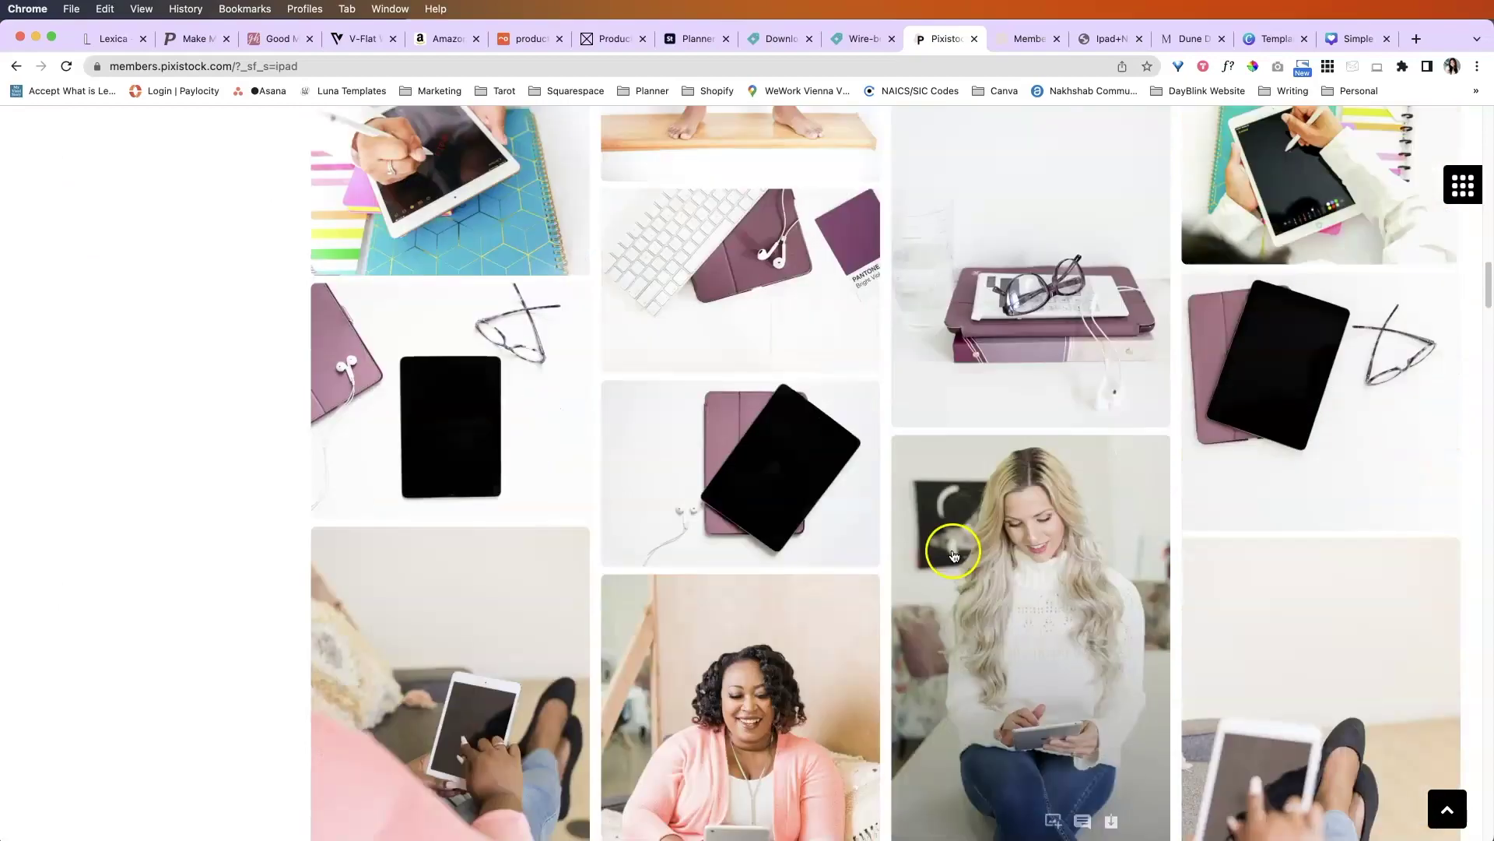
scroll(849, 497, "down", 2)
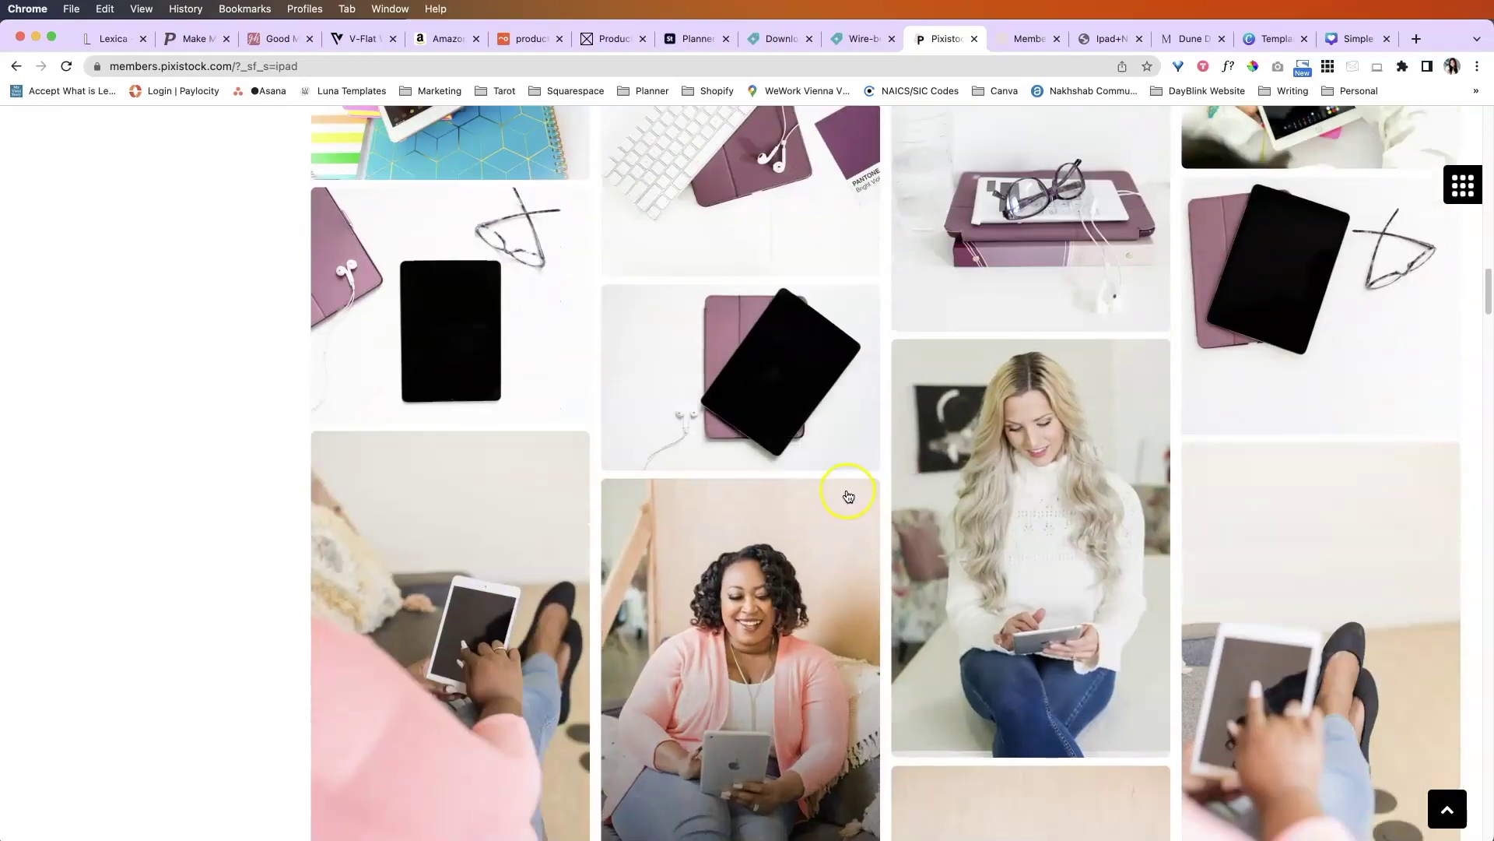
scroll(846, 490, "down", 7)
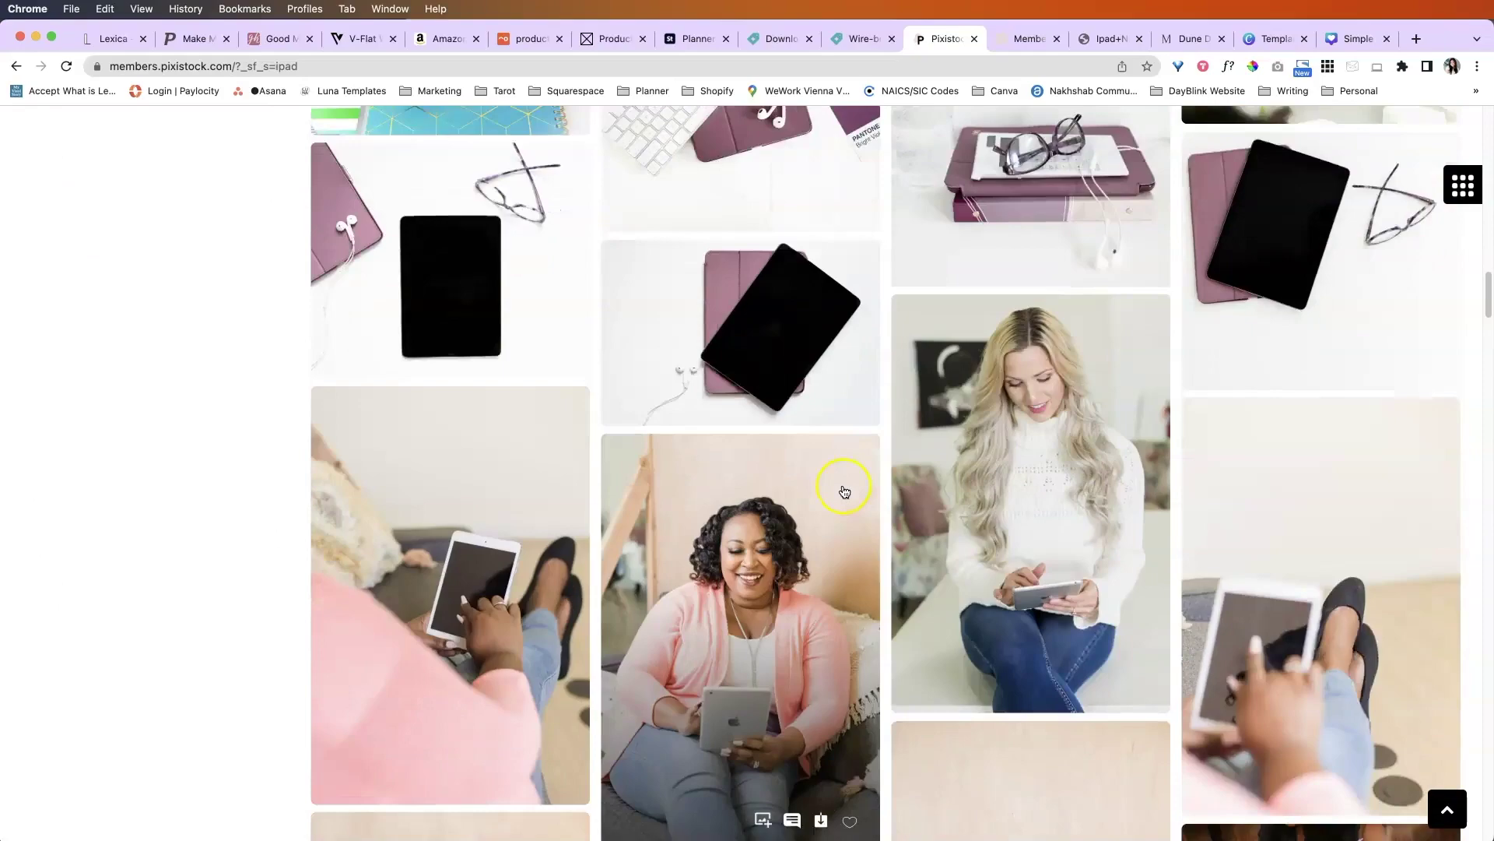
scroll(841, 491, "down", 13)
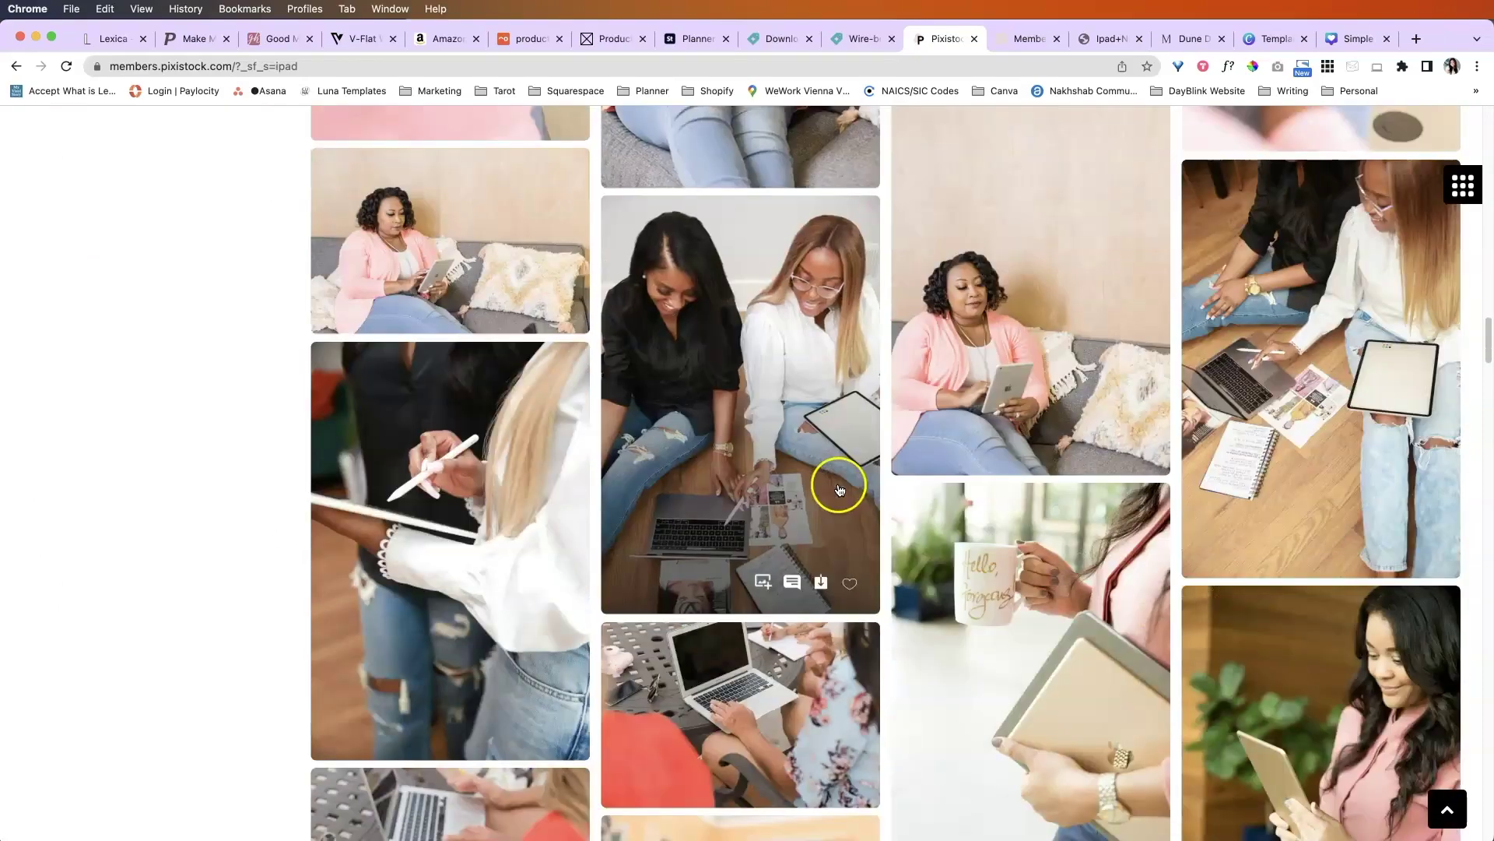
scroll(838, 495, "down", 11)
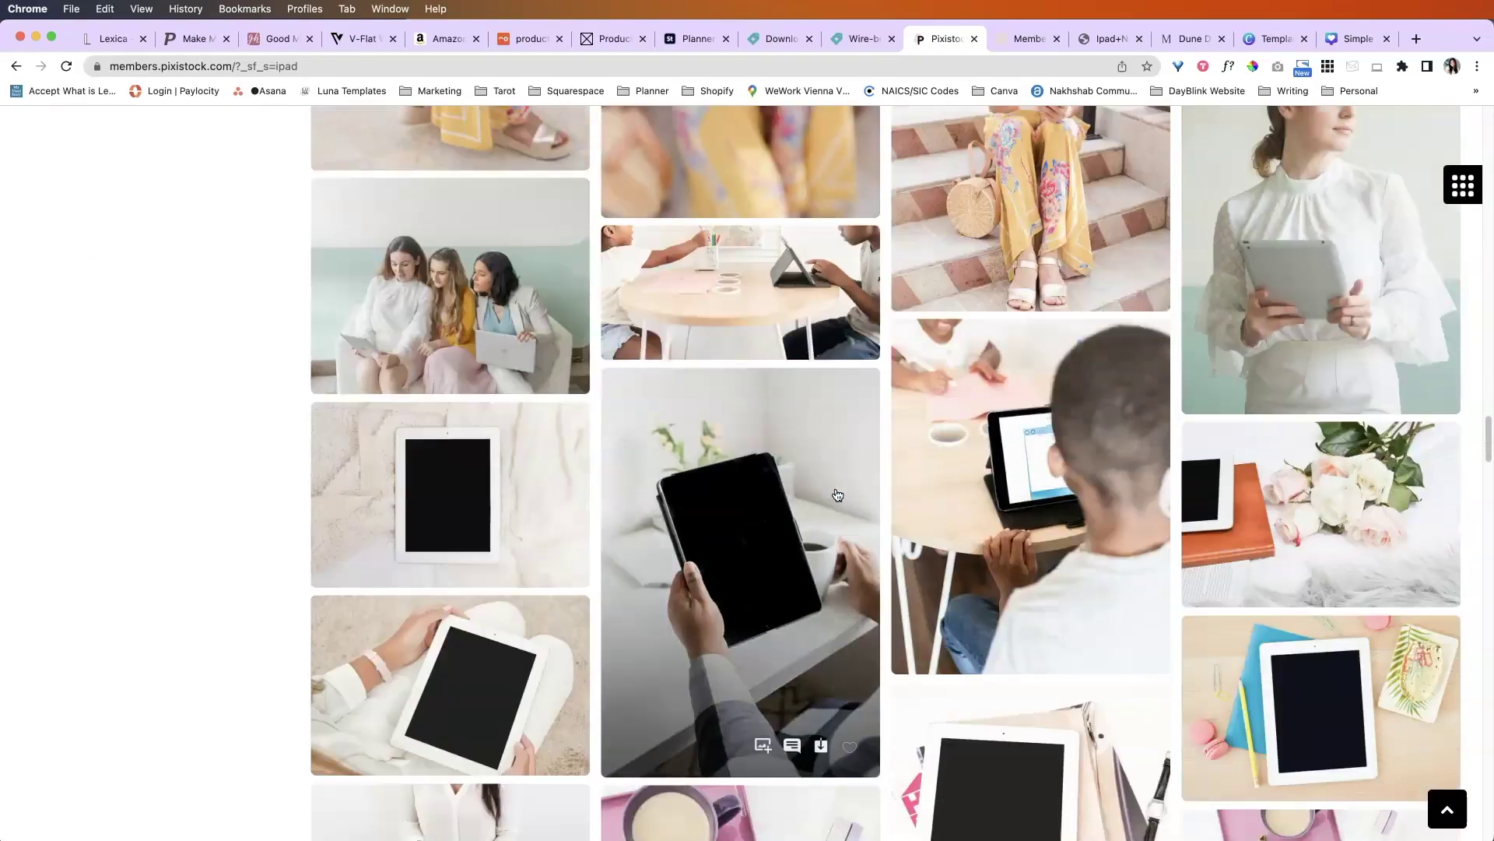
left_click(846, 508)
Step: Scroll further, then switch to the Ipad+Notebook+pencils.jpg photo
scroll(845, 506, "down", 18)
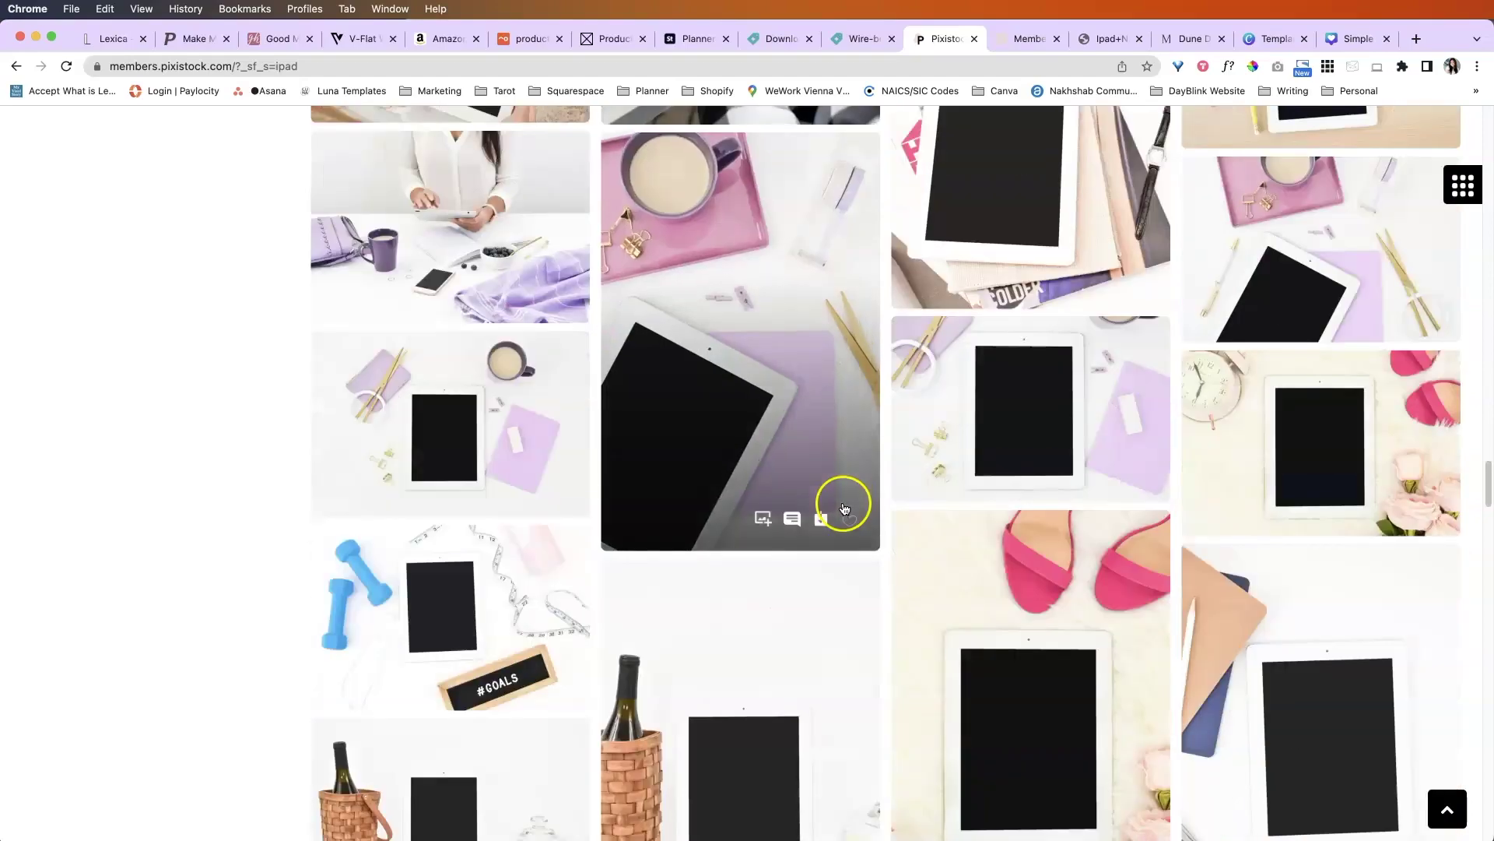
scroll(845, 506, "down", 5)
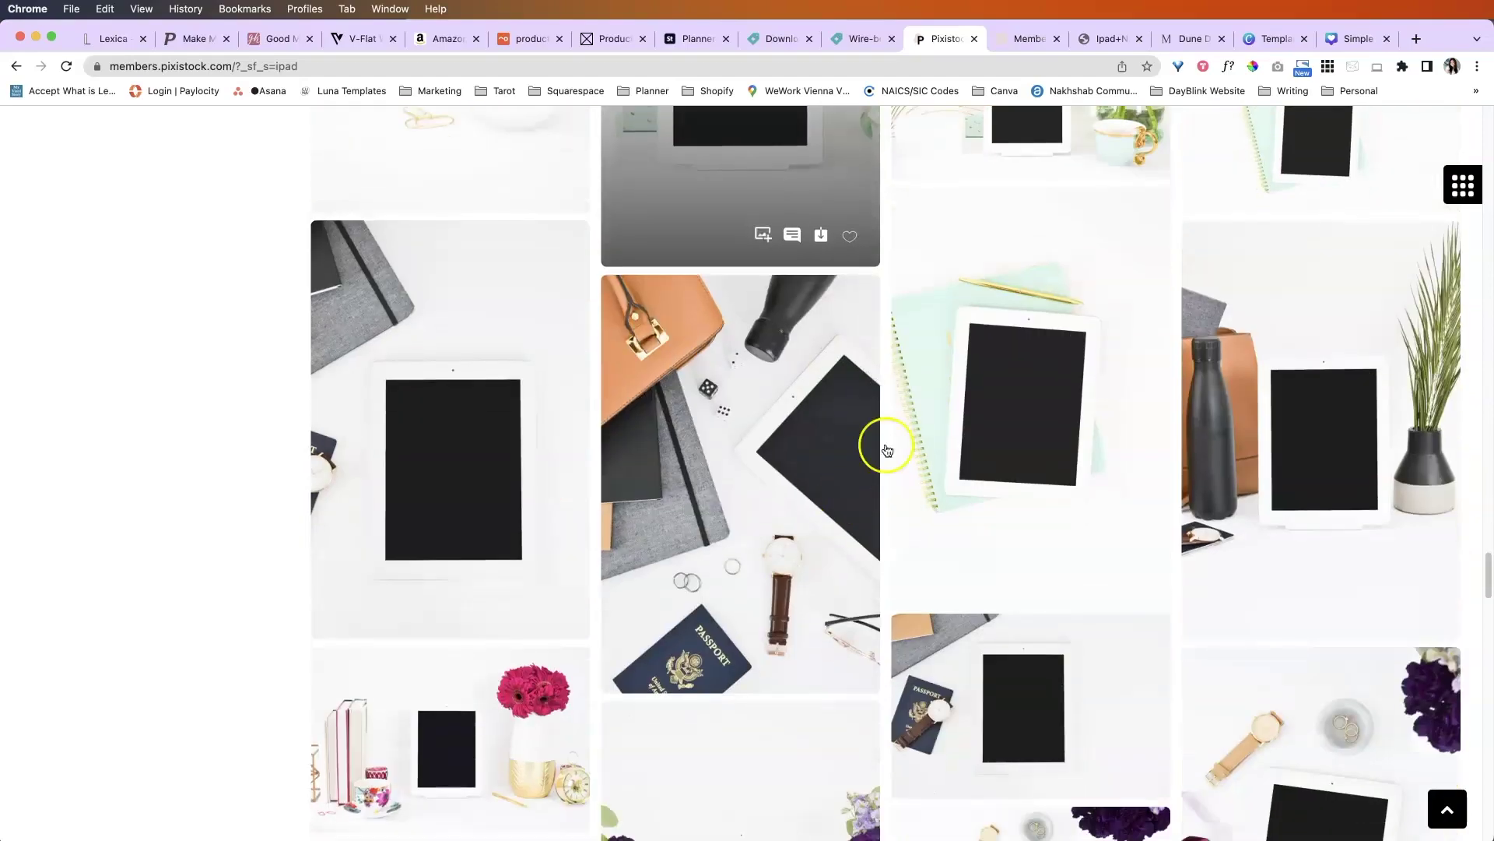
left_click(1109, 39)
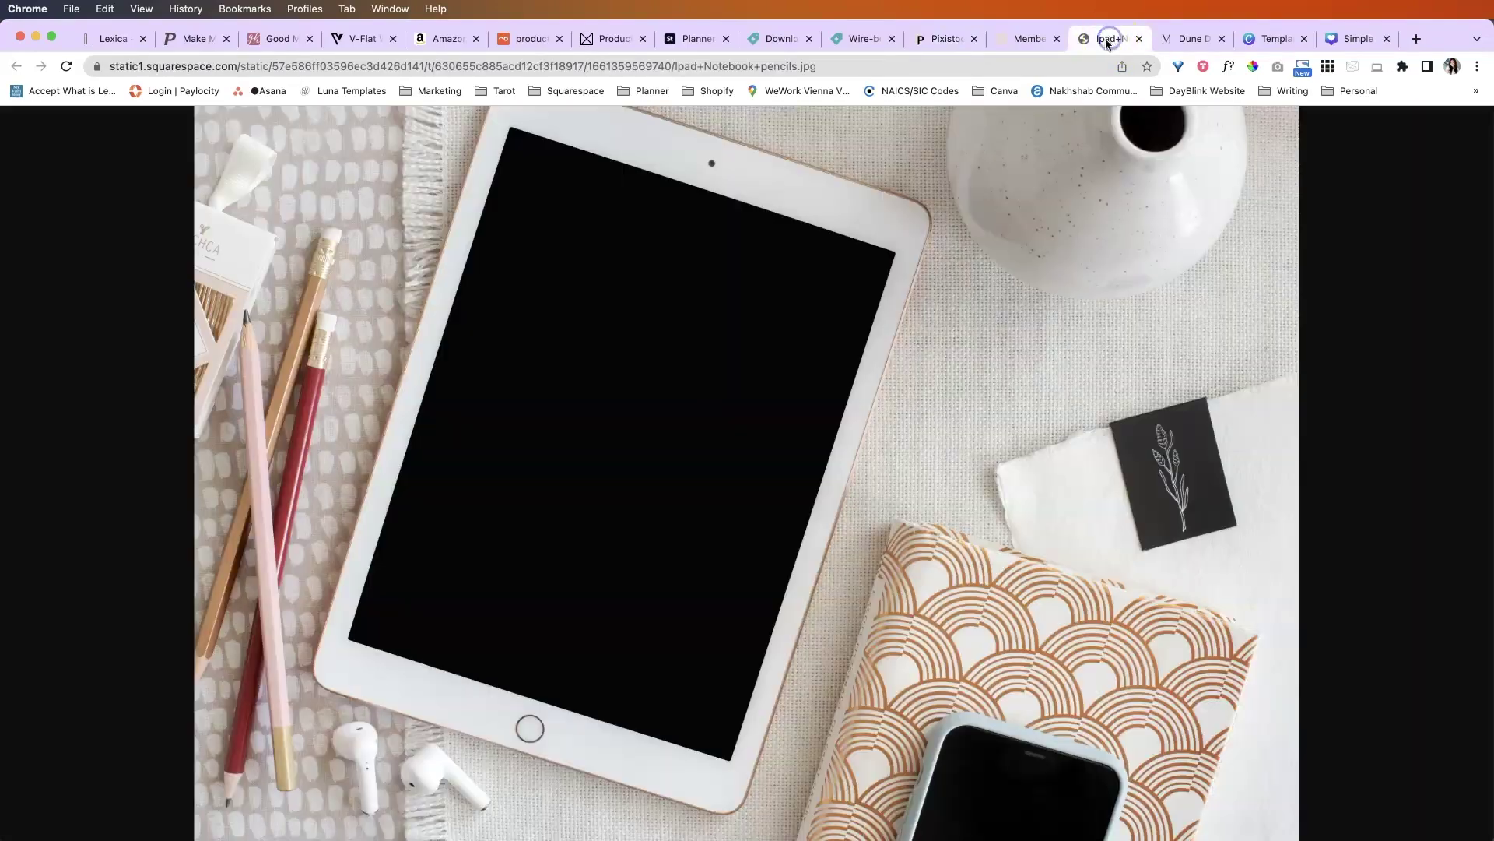
Step: Switch to the Dune Device Mockup Bundle page in Chrome
left_click(1175, 38)
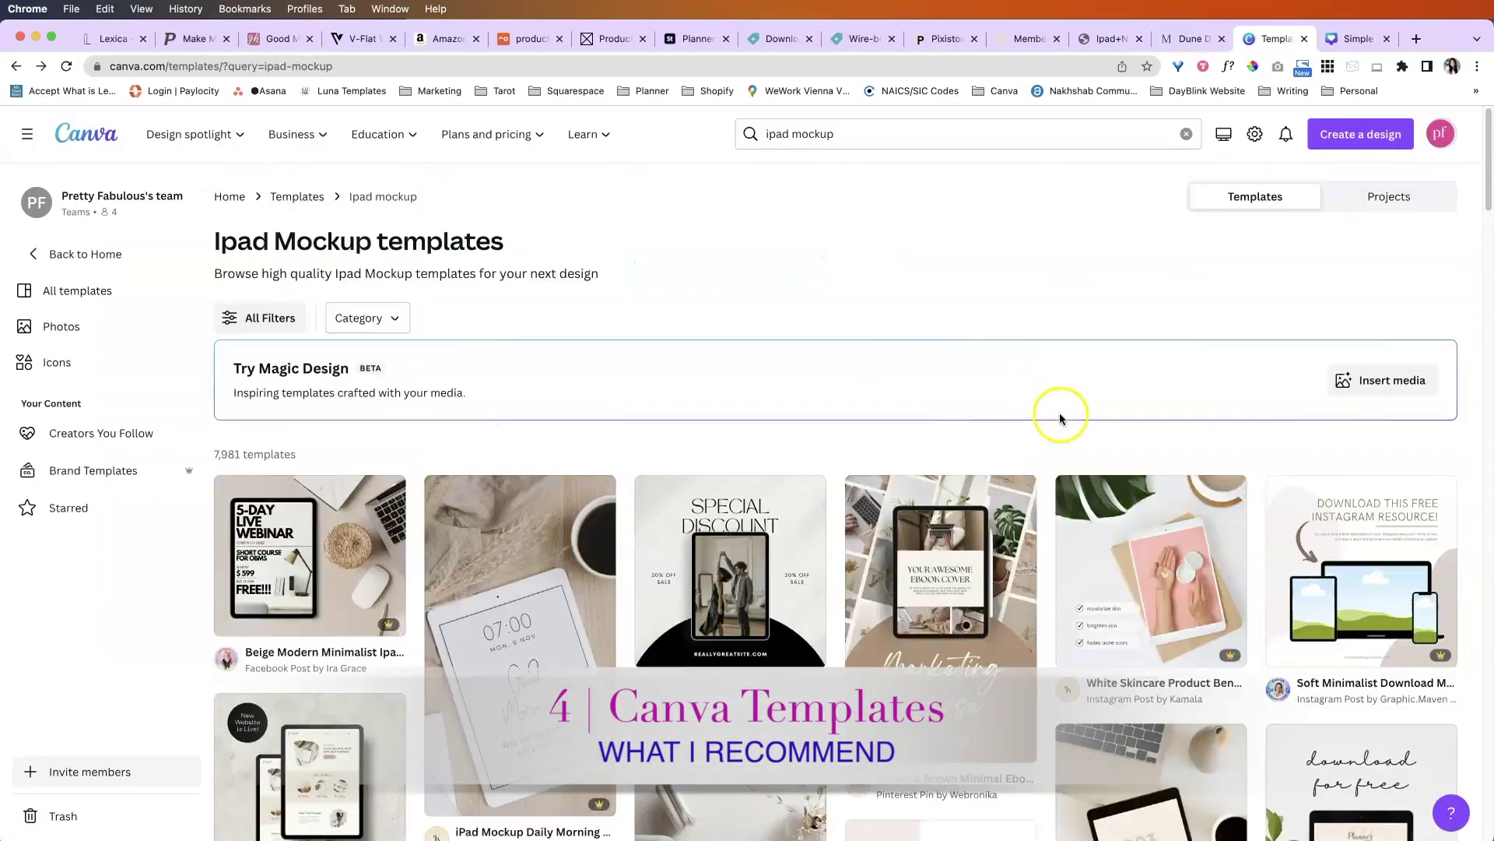
Step: Find the Simple and Minimal Digital Planner pin among the ipad mockup results, open it, and select its tablet image
scroll(1060, 412, "down", 7)
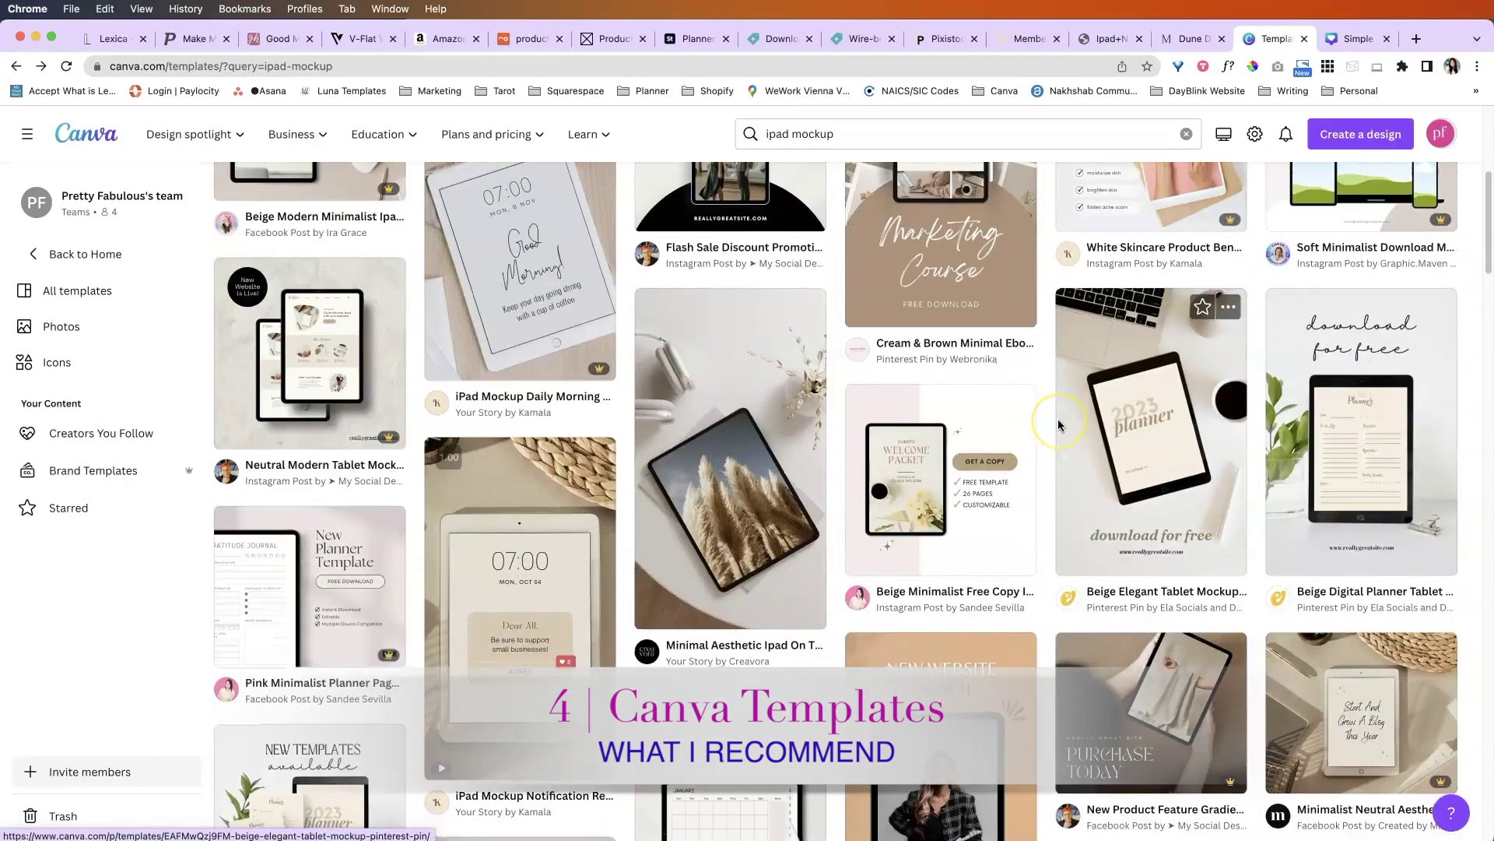
scroll(1057, 418, "down", 5)
scroll(418, 268, "up", 10)
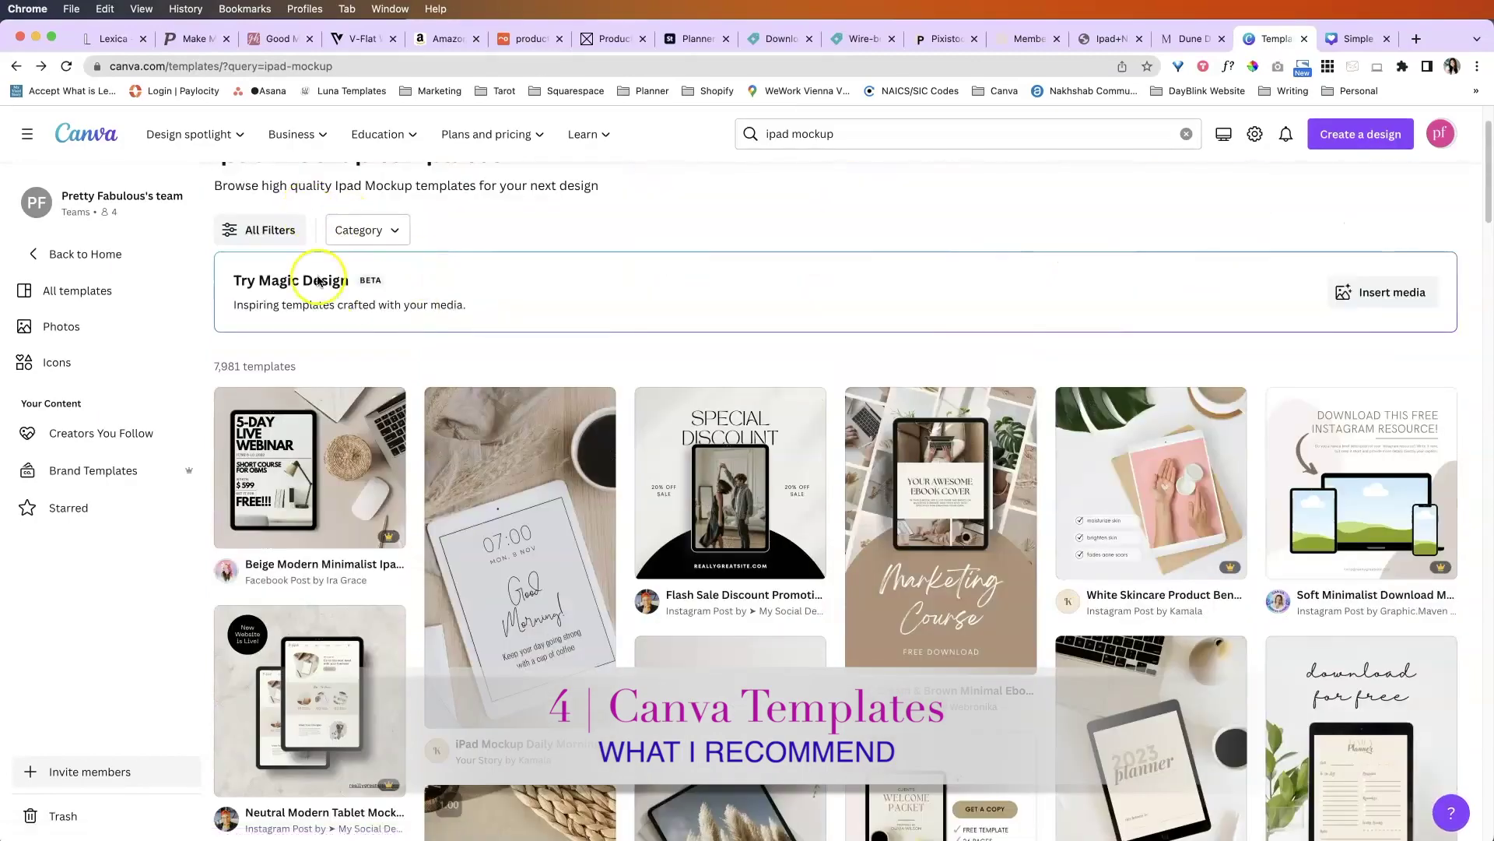
scroll(346, 292, "up", 2)
scroll(731, 476, "down", 10)
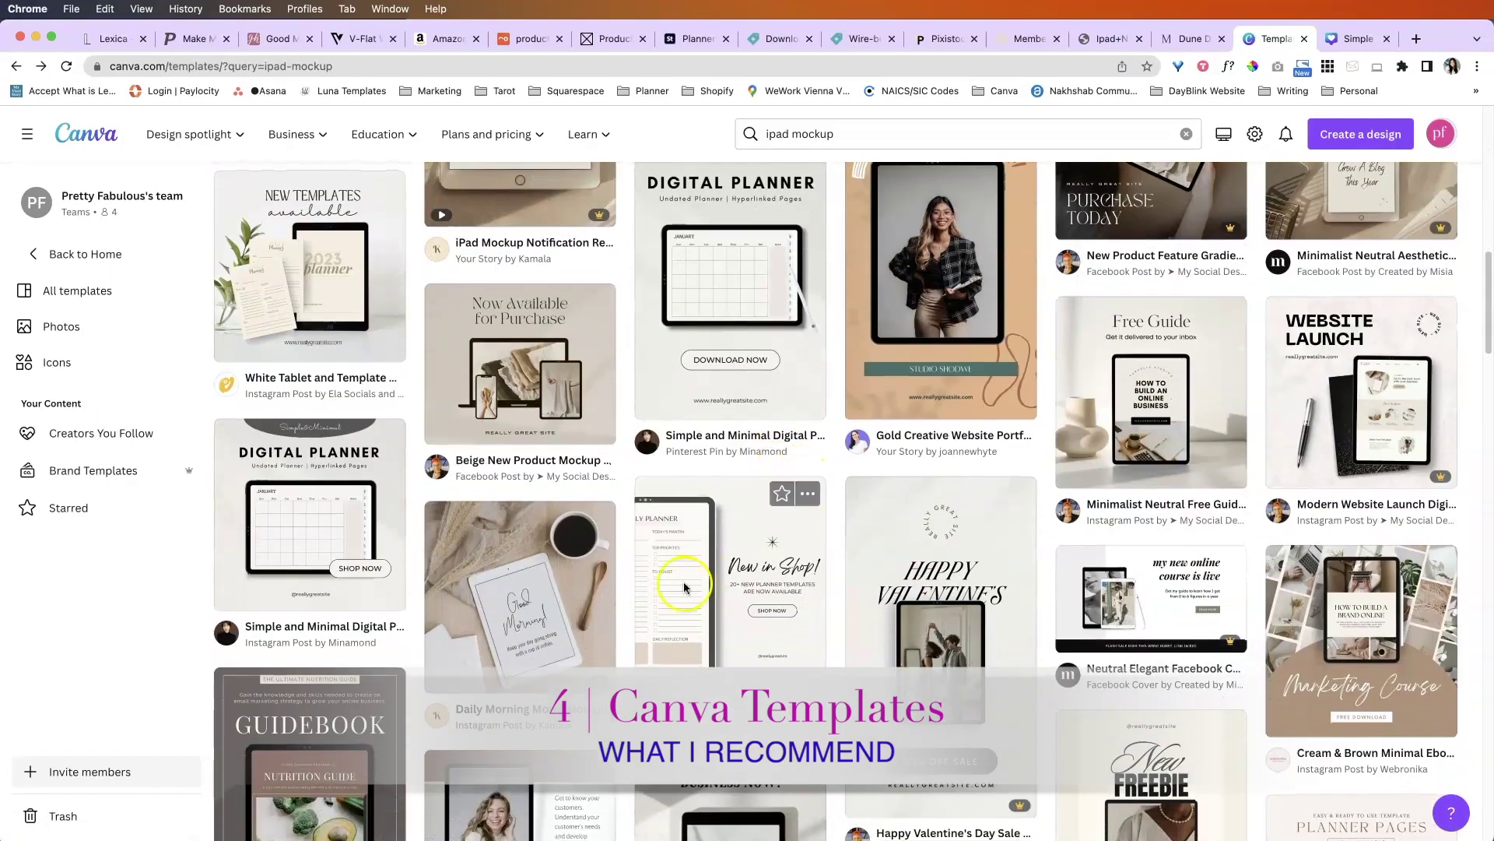
scroll(780, 472, "down", 10)
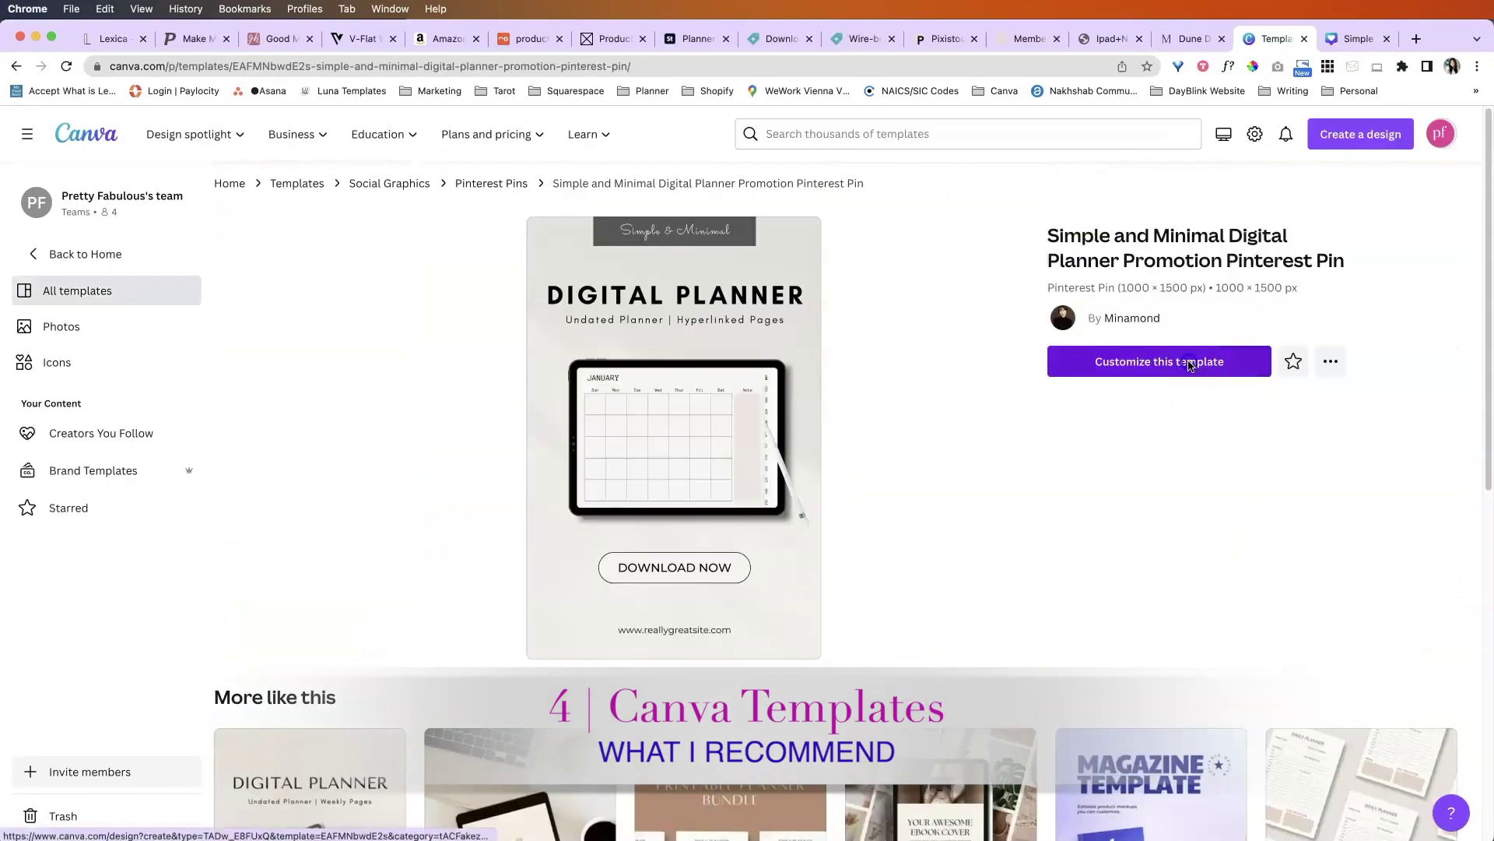
left_click(1183, 358)
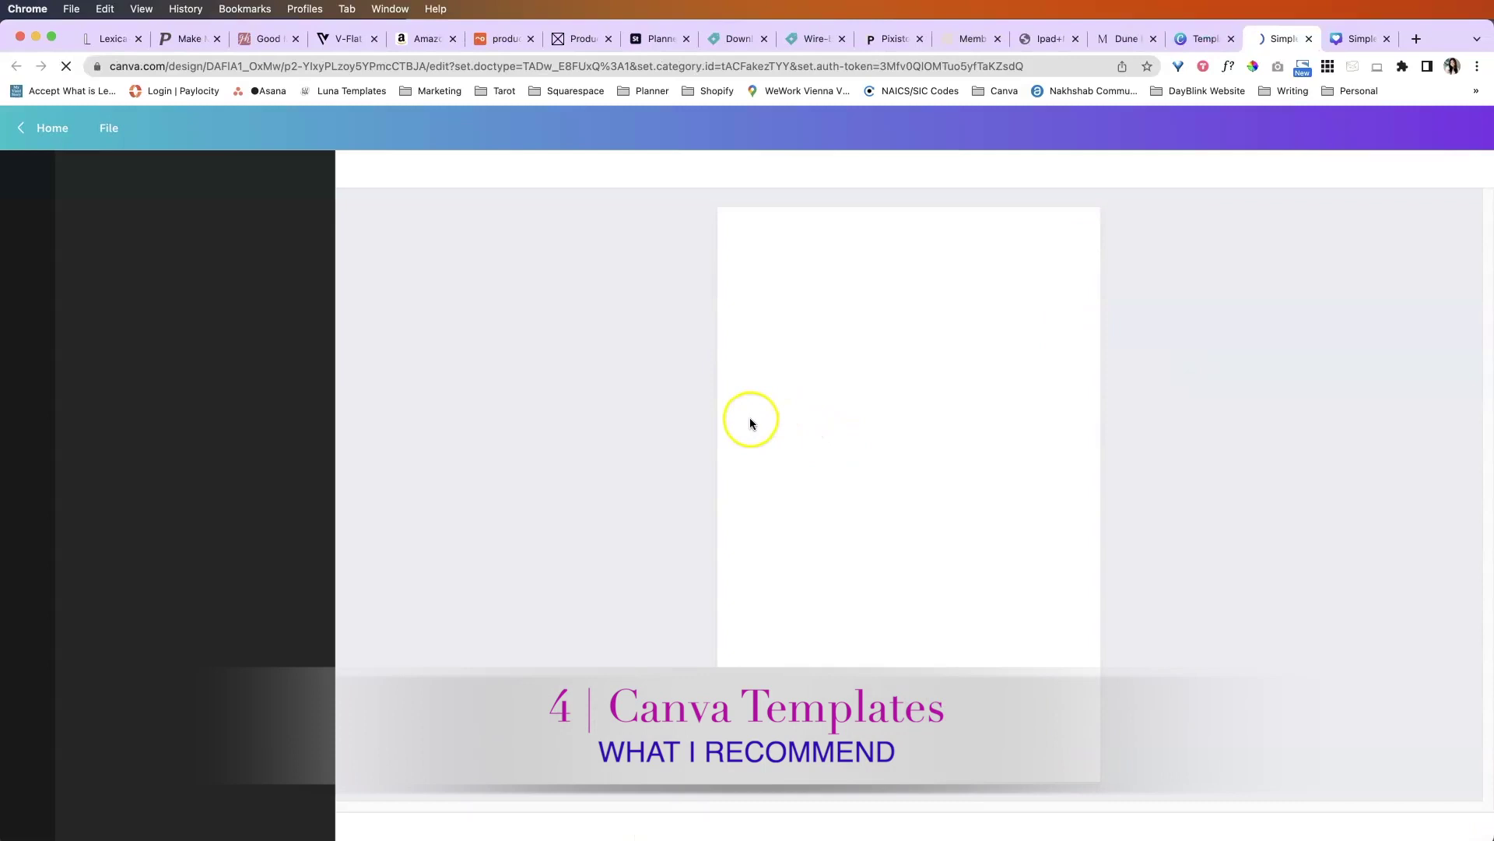
left_click(886, 447)
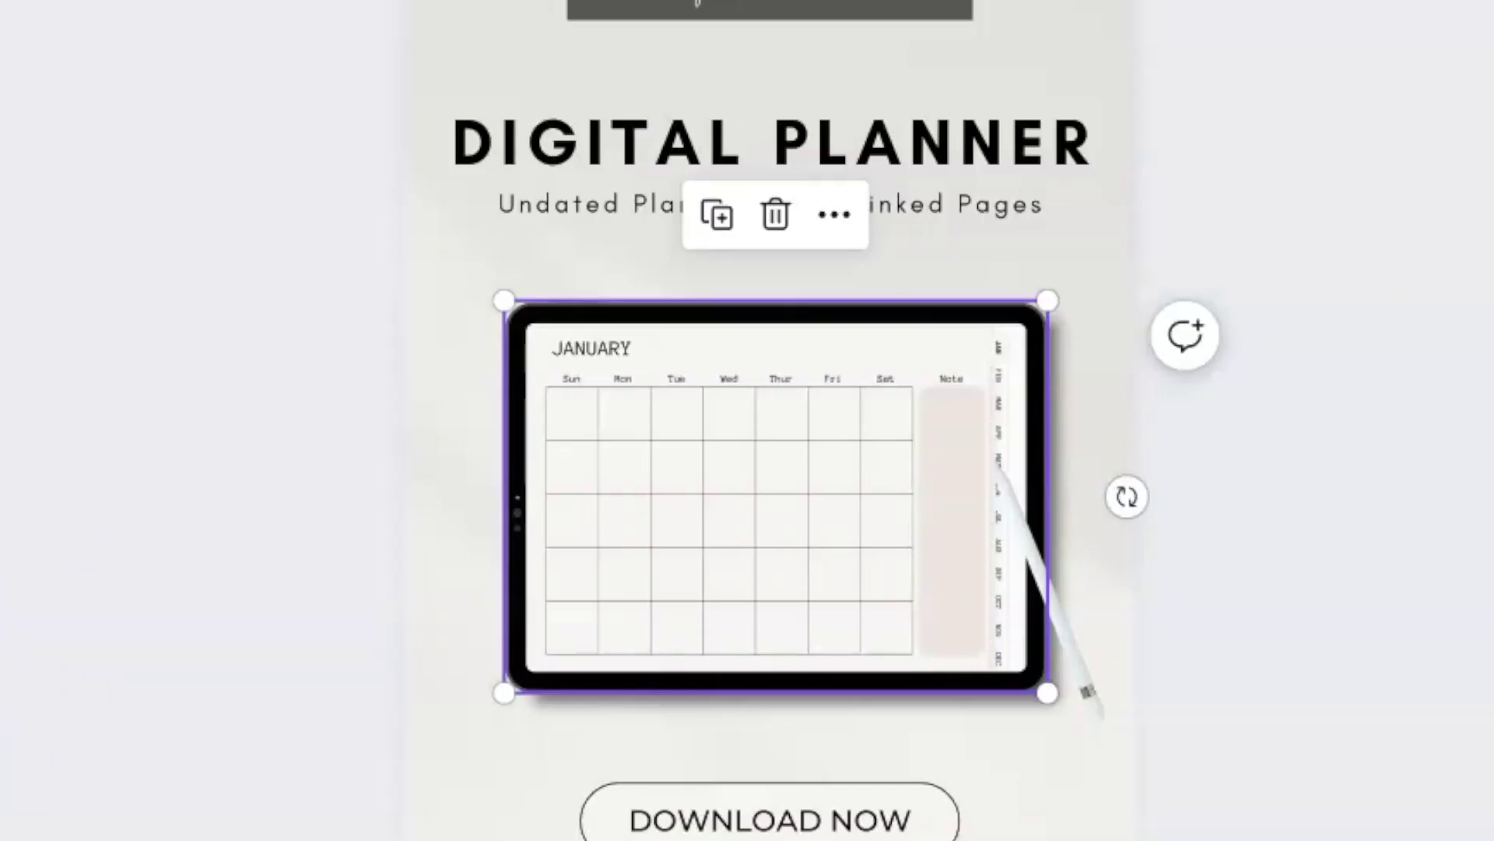
Step: Drop the rose gold weekly planner image onto the tablet and resize it to the screen
left_click_drag(994, 827, 767, 469)
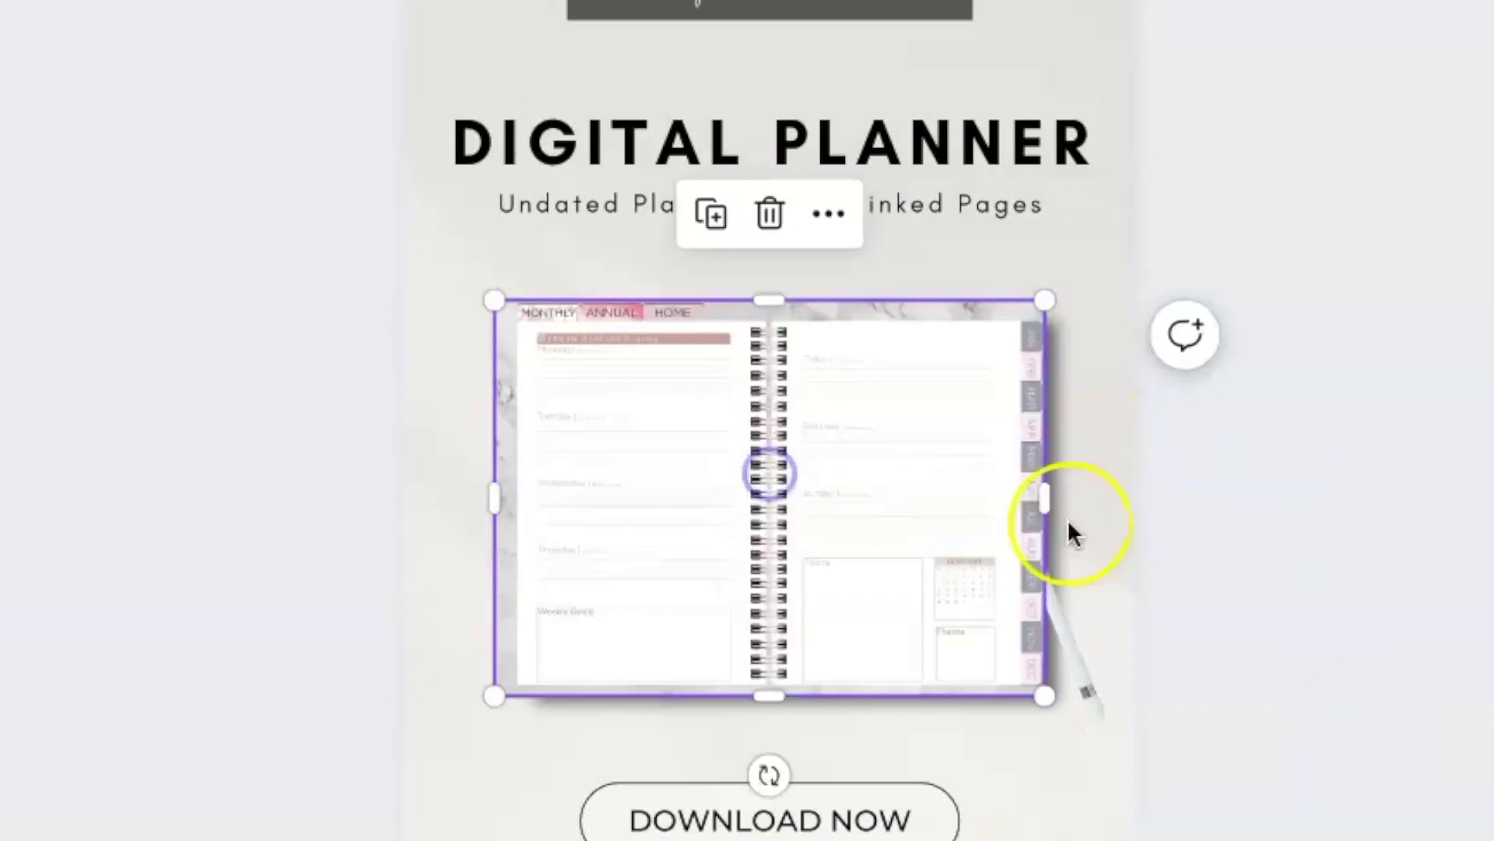
left_click_drag(1045, 301, 1013, 323)
left_click_drag(508, 323, 537, 336)
left_click_drag(684, 404, 687, 387)
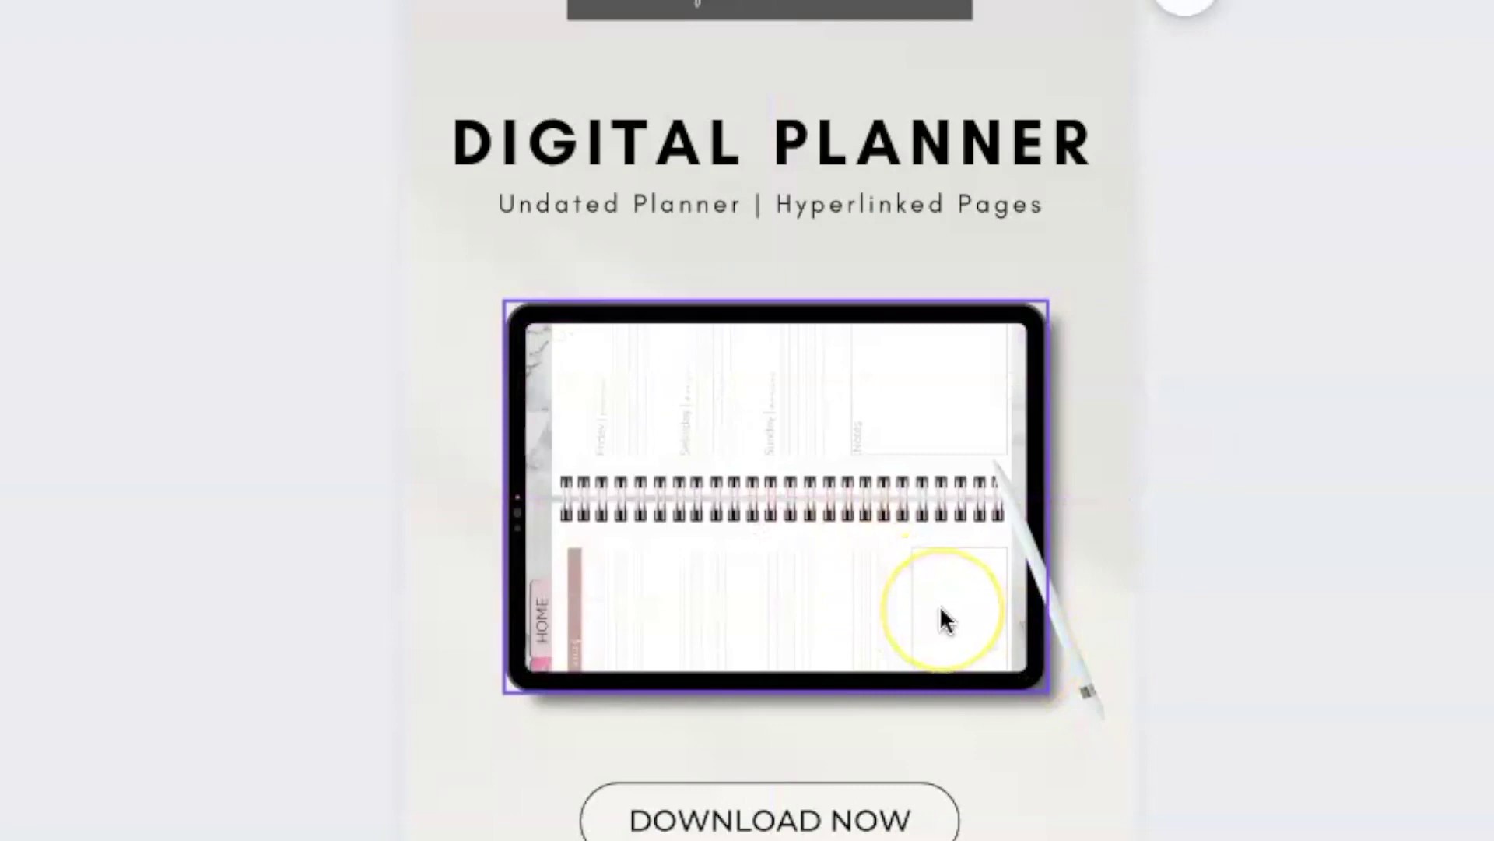
left_click(918, 599)
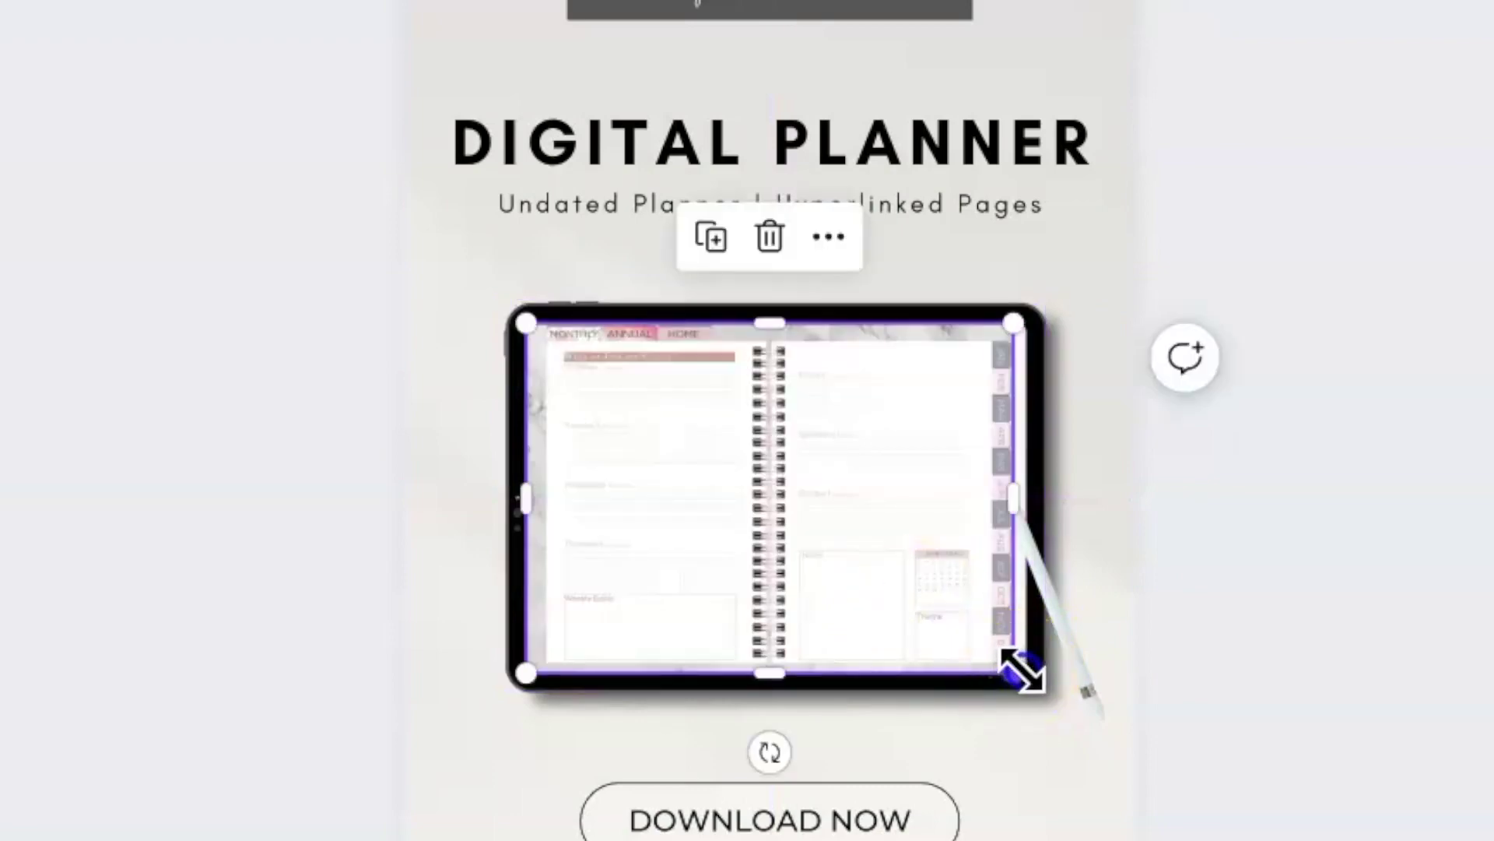
mouse_move(1022, 671)
left_mouse_down()
mouse_move(1044, 674)
mouse_move(1035, 664)
left_mouse_up()
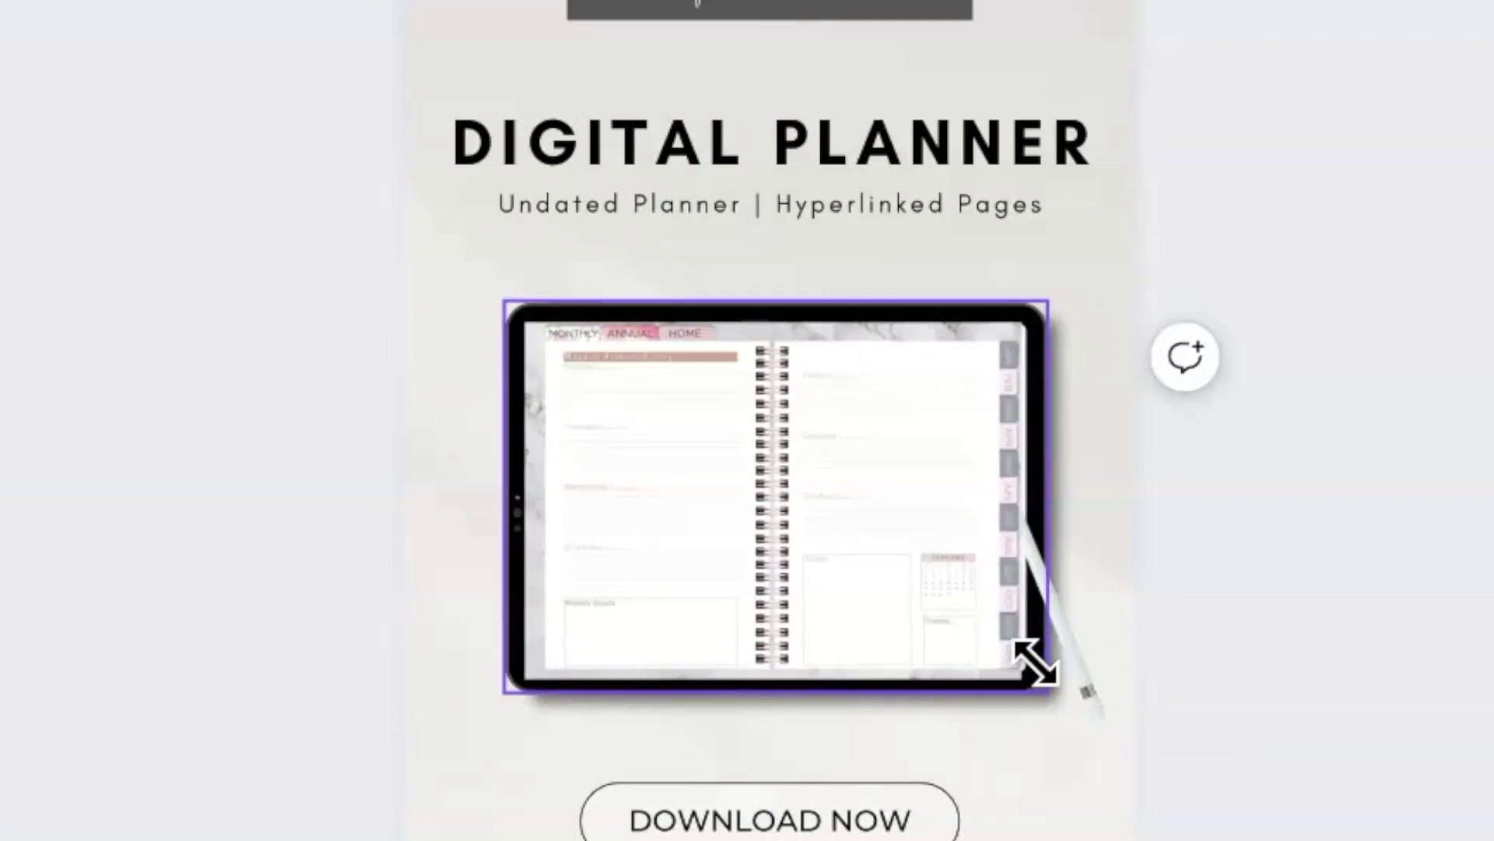
Step: Centre the planner image on the tablet screen, then select the stylus
left_click(791, 560)
left_click_drag(791, 558, 791, 558)
left_click(794, 526)
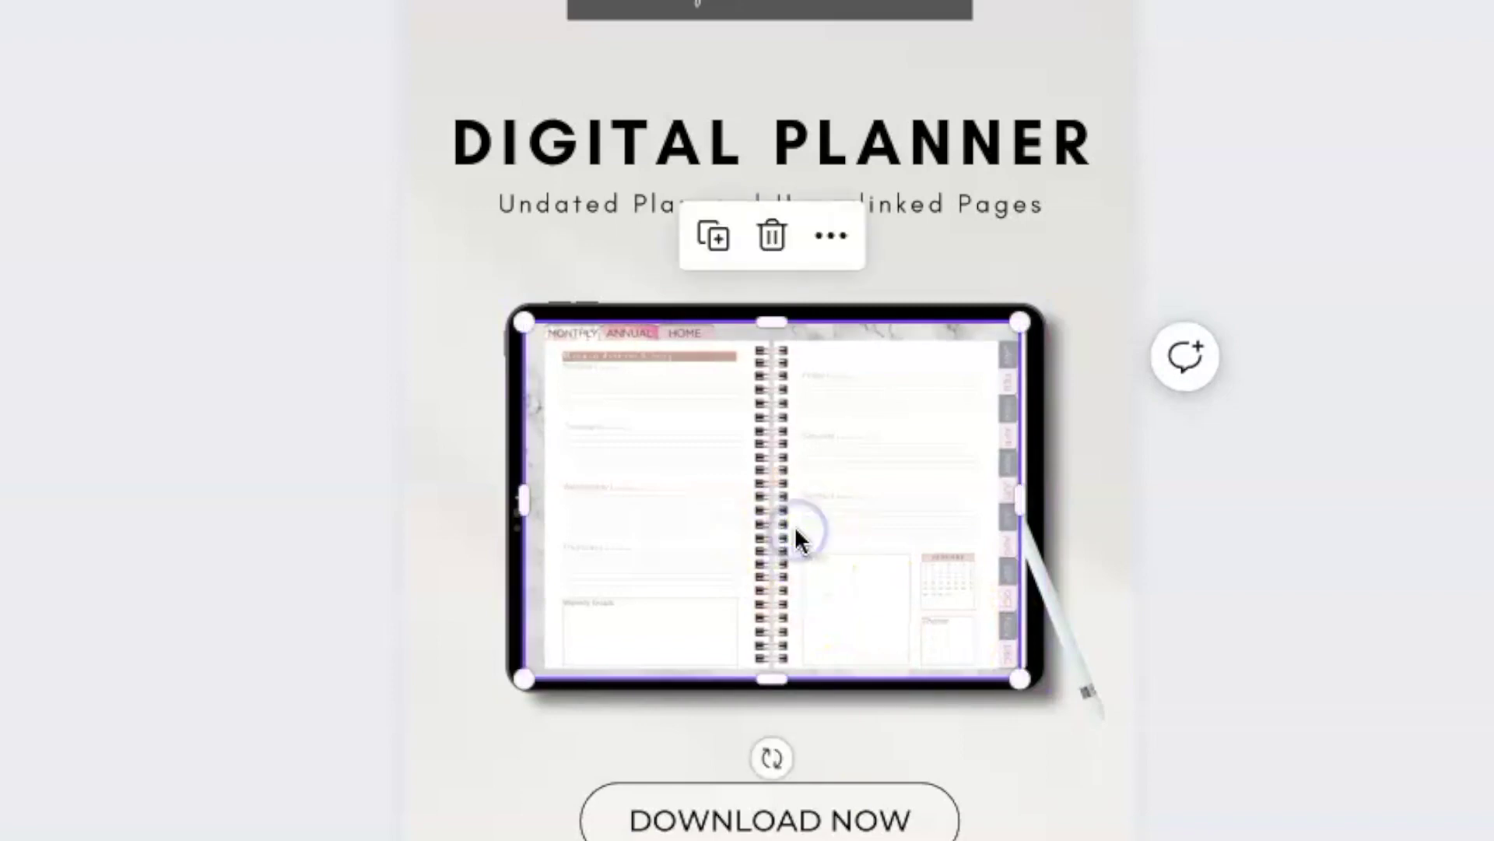
key("Escape")
left_click(794, 526)
key("Escape")
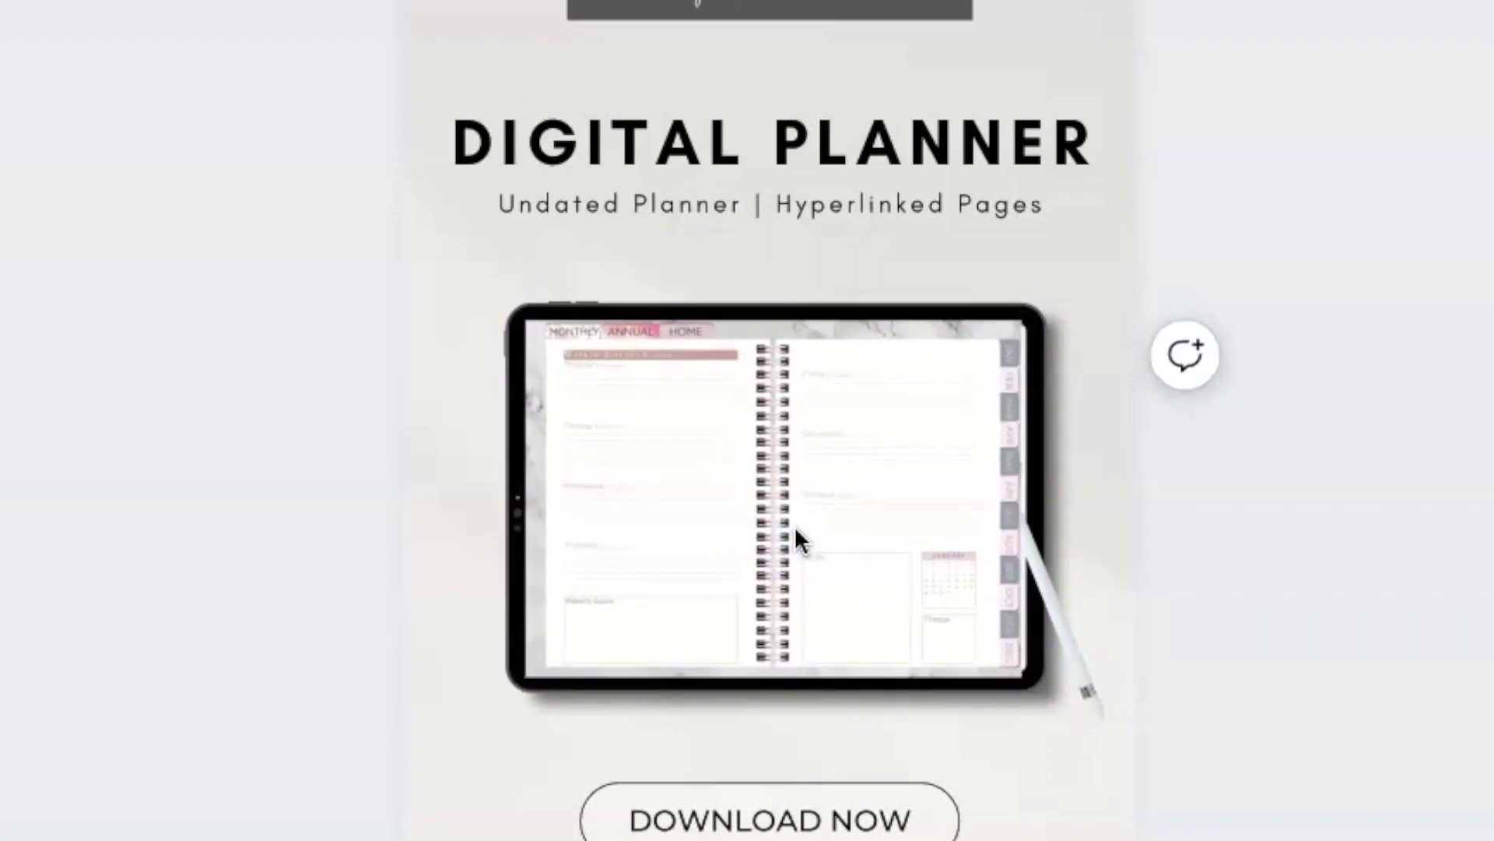
left_click(855, 529)
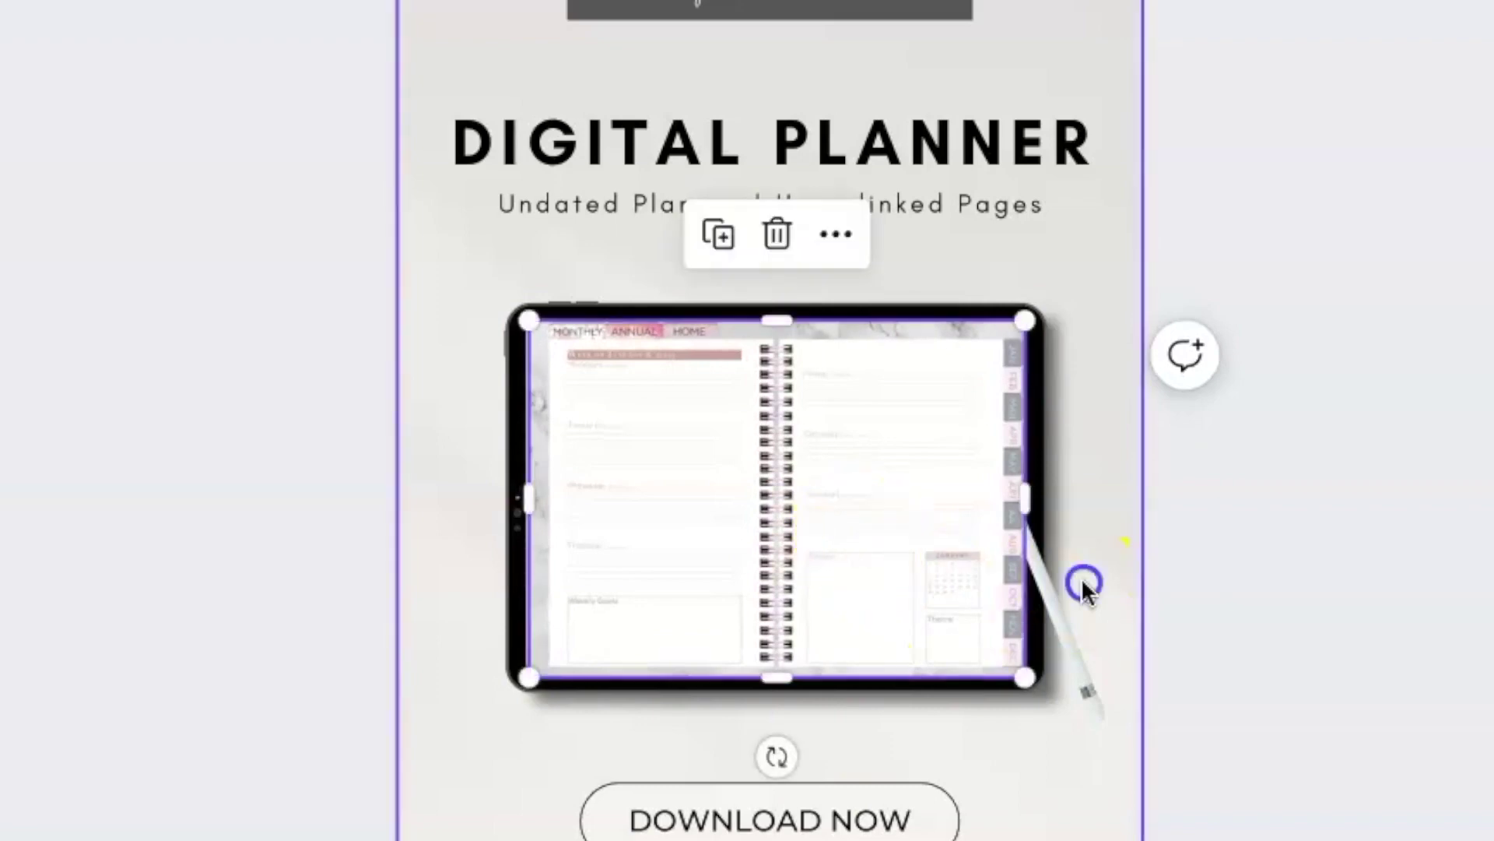
left_click(993, 698)
left_click(1078, 662)
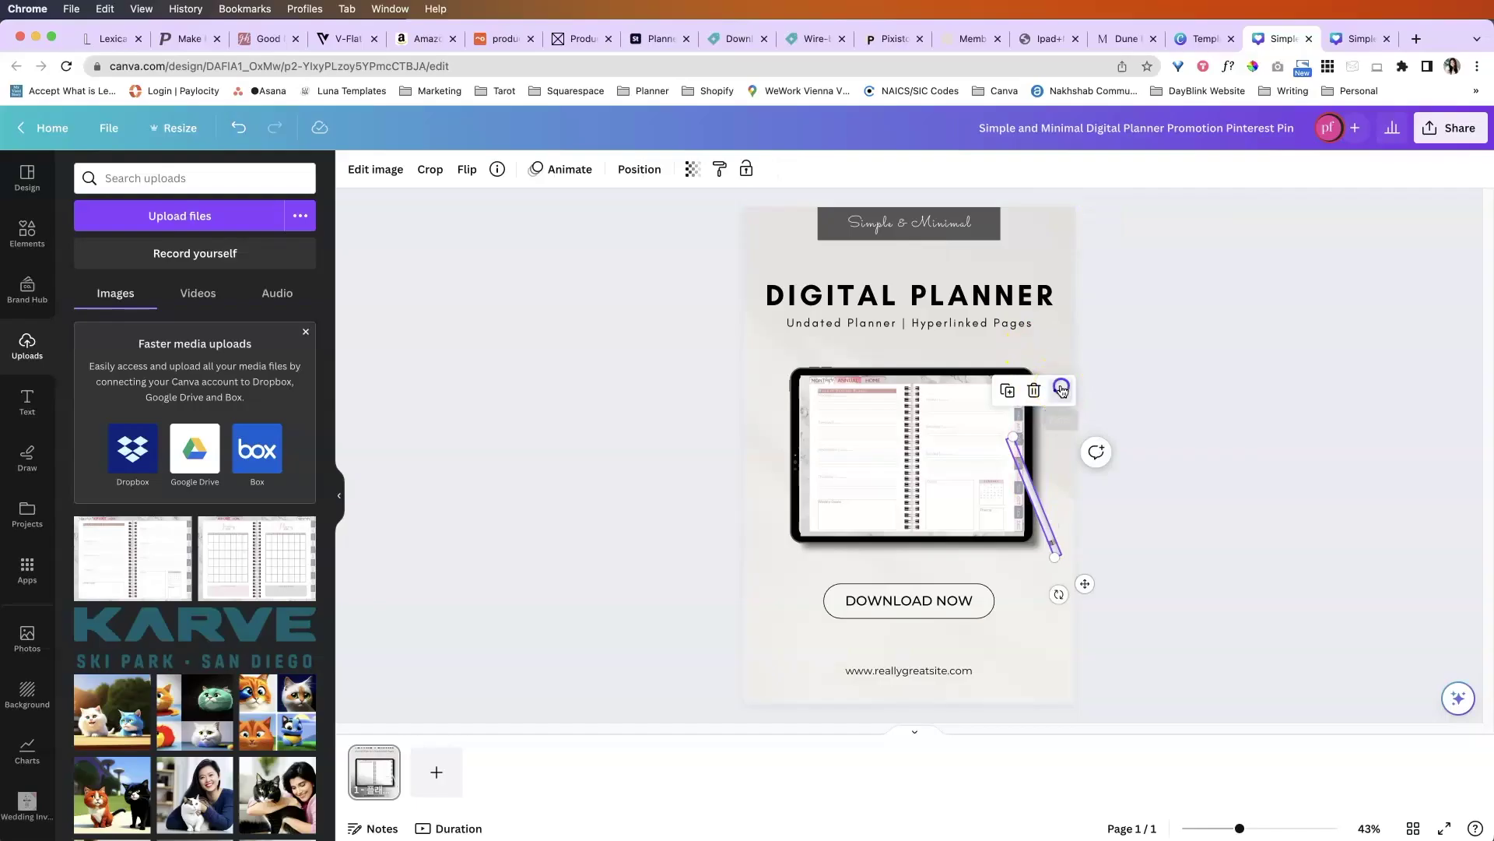
Step: Bring the stylus one layer forward over the planner screen, then return to Photoshop
left_click(1106, 354)
mouse_move(1136, 378)
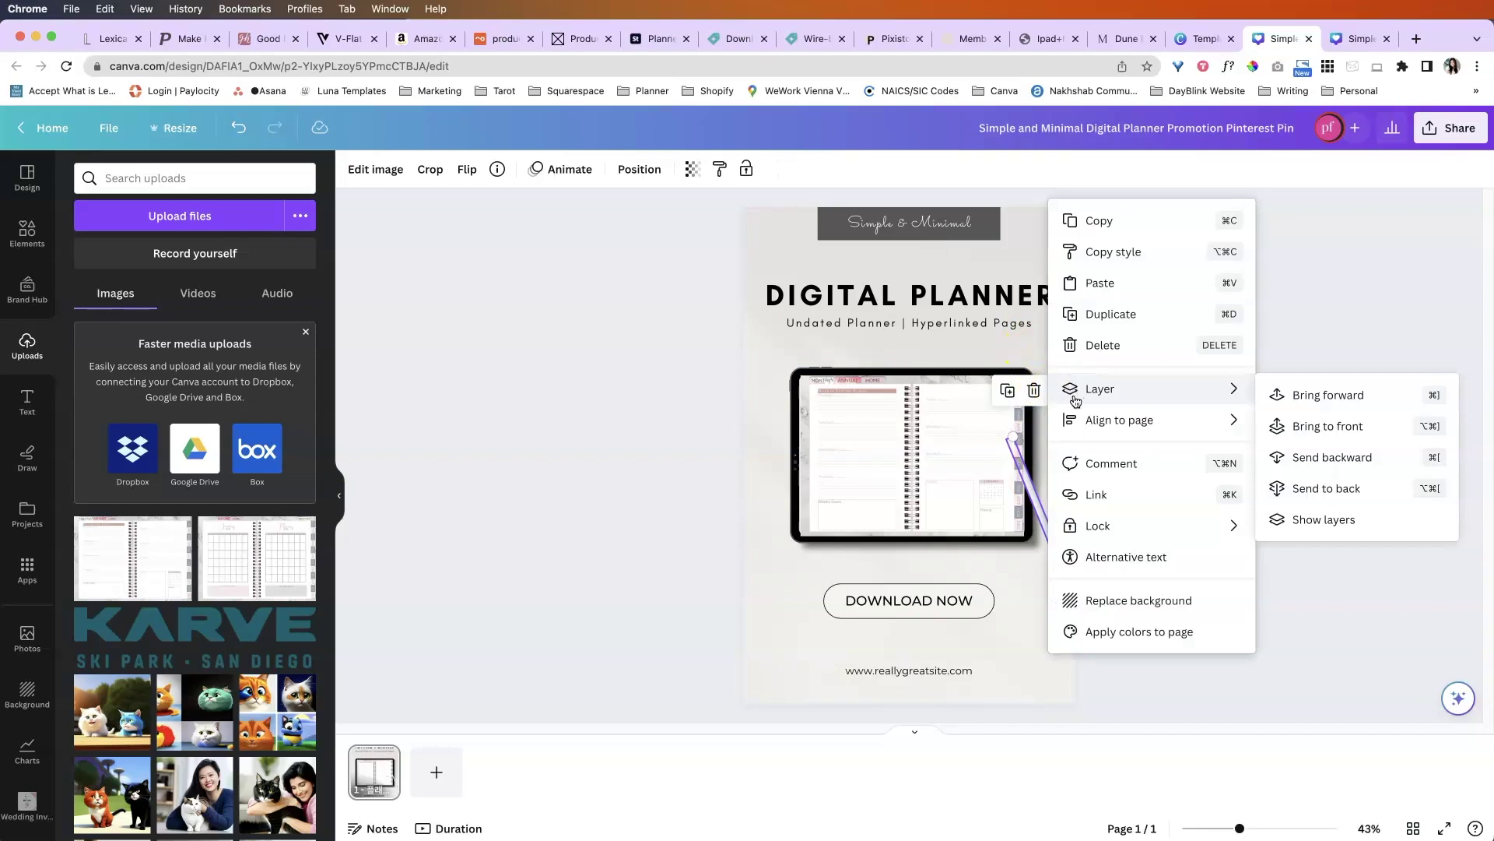
left_click(1290, 393)
left_click(1200, 576)
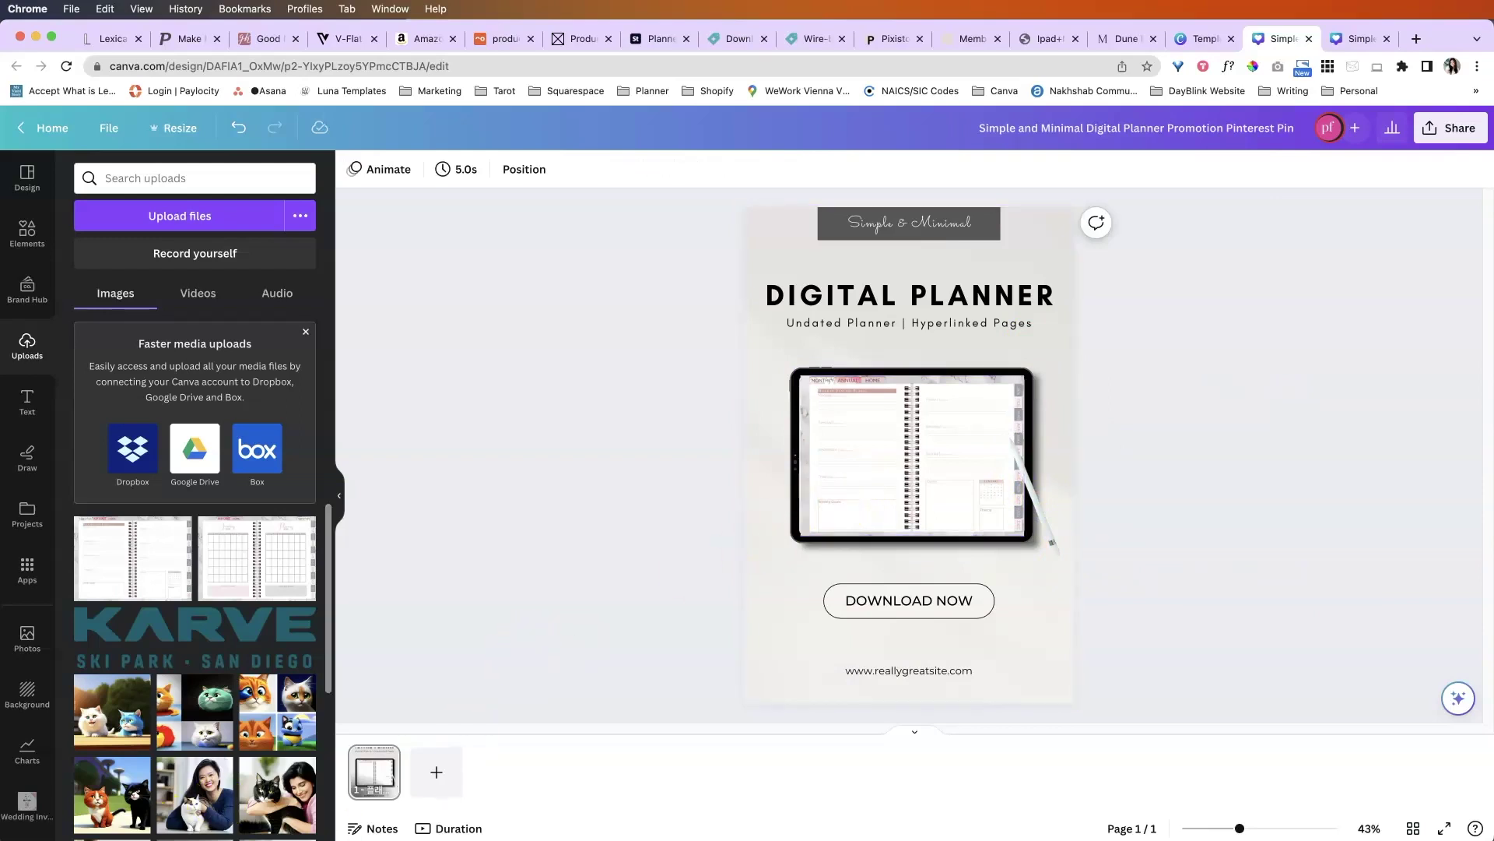
key("super+alt+Left")
key("super+alt+Left")
key("super+alt+Left")
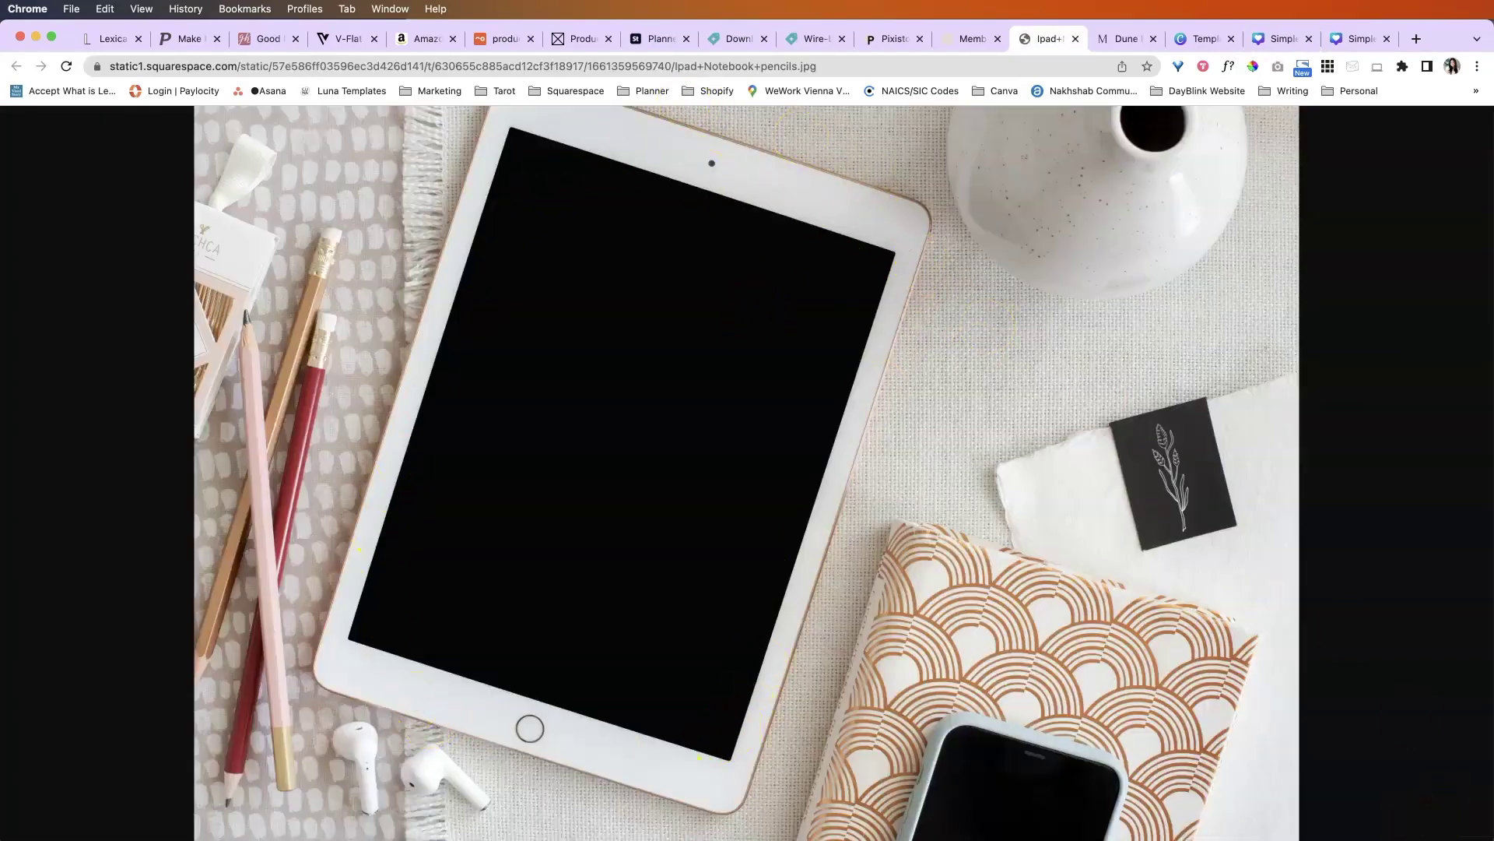
key("super+Tab")
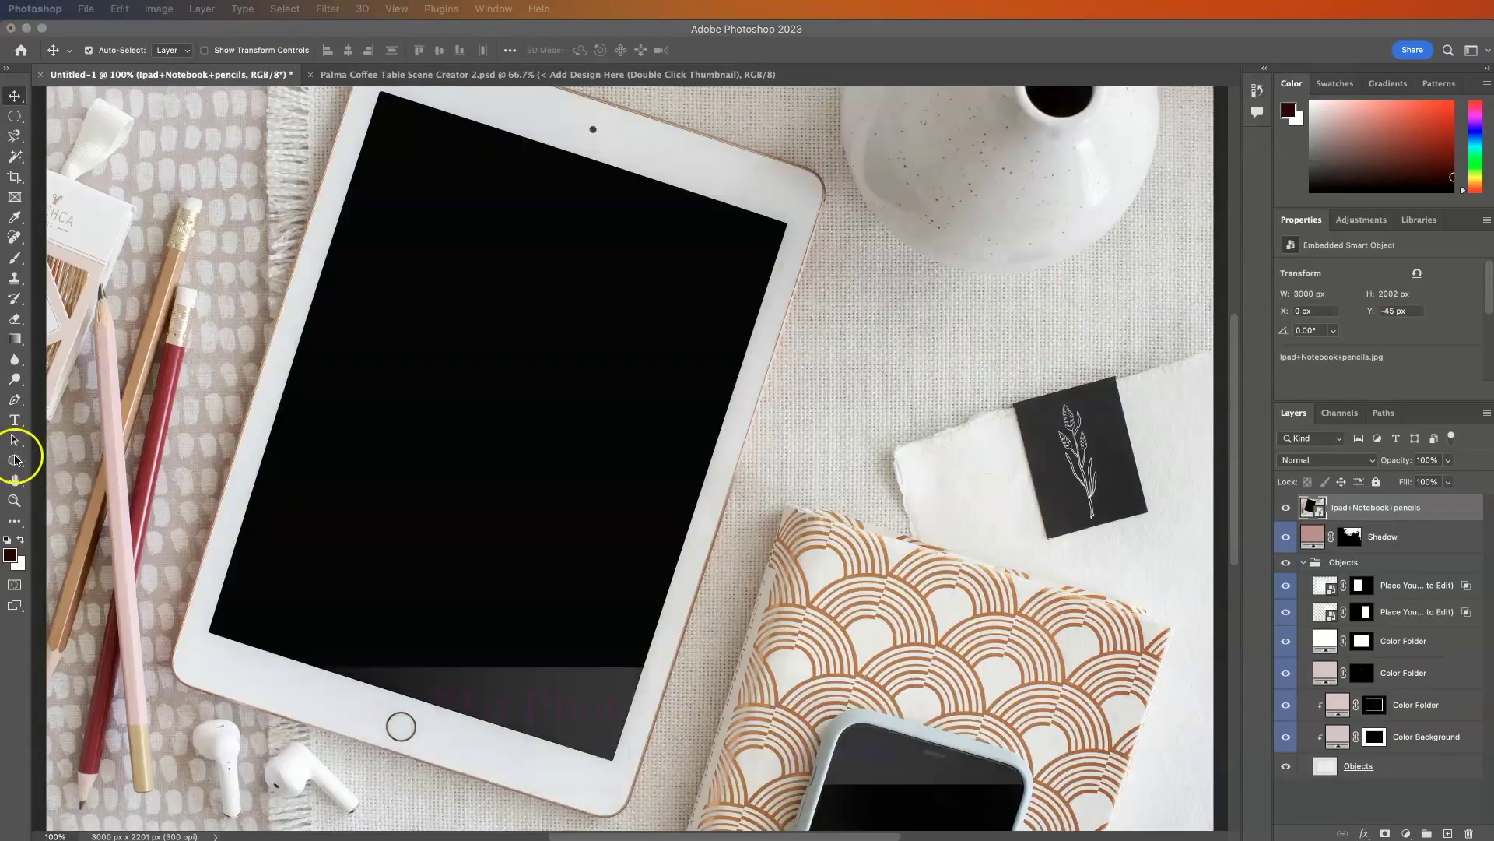
Step: Draw a rectangle over the iPad screen and rotate it to the tablet's tilt
left_click(14, 460)
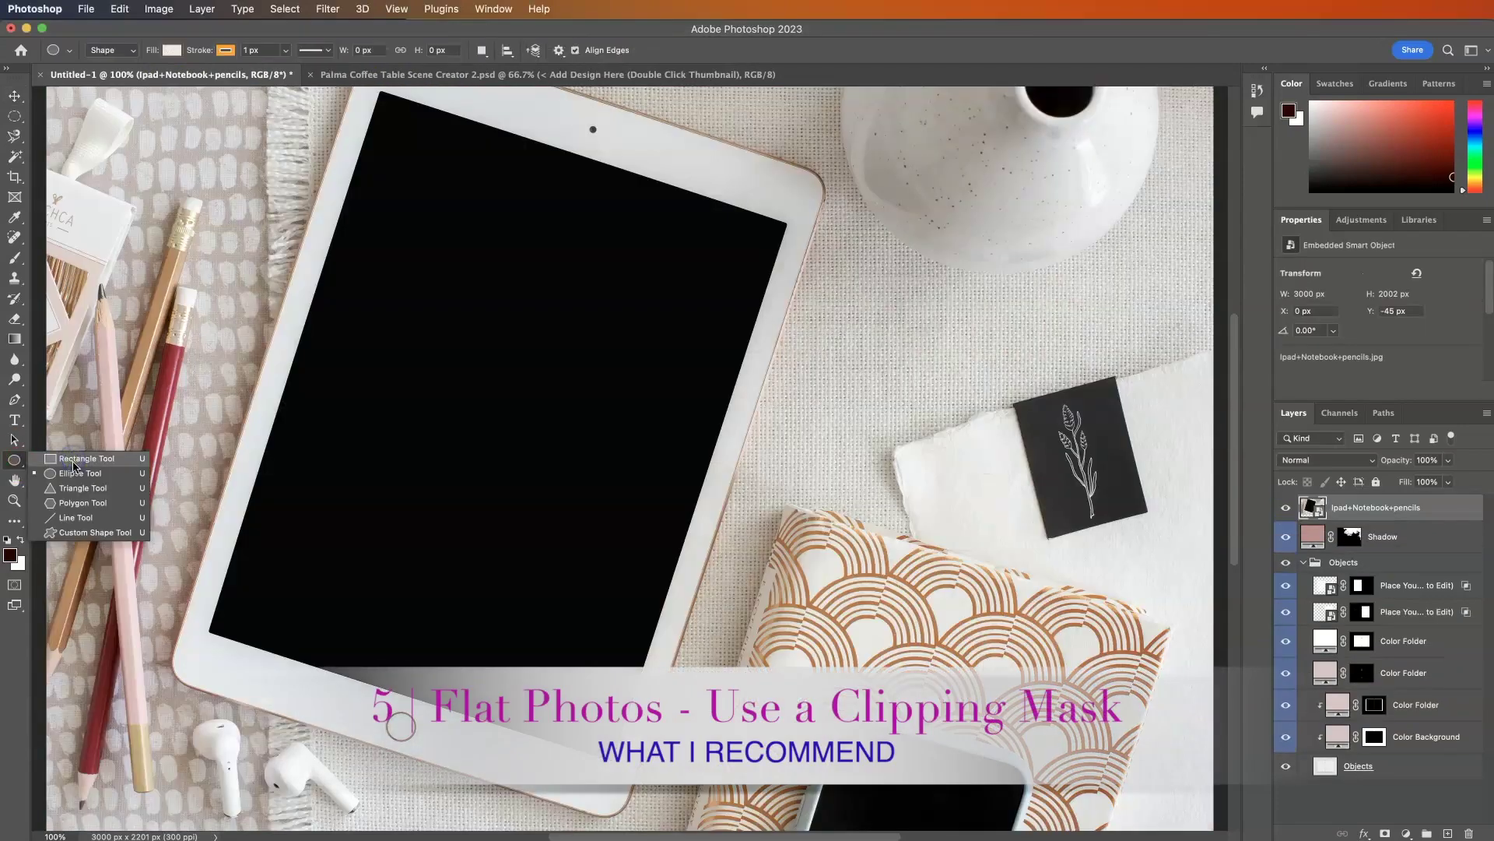
left_click(74, 459)
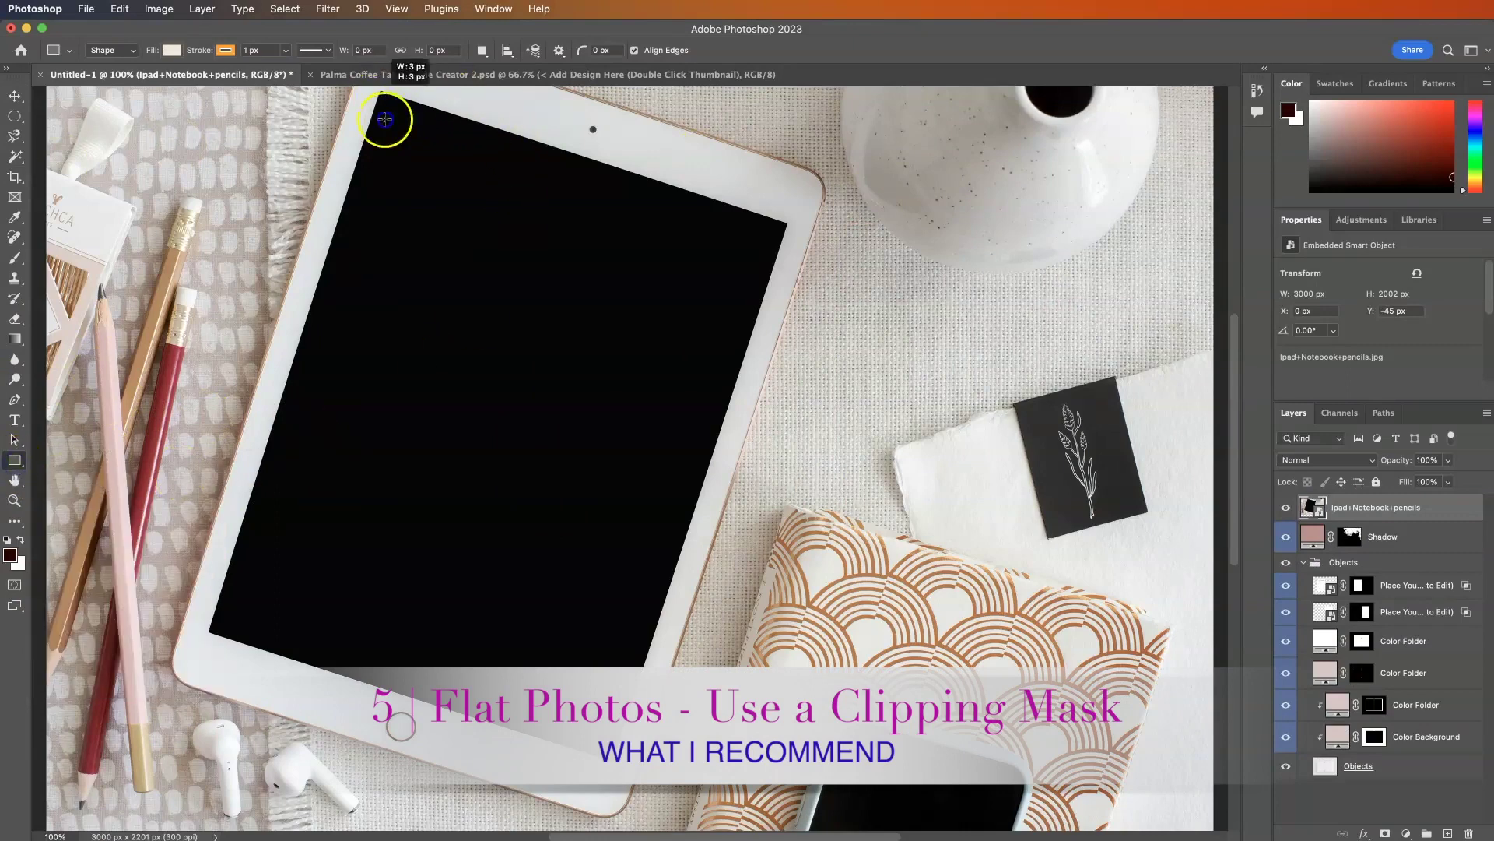
left_click_drag(379, 92, 885, 727)
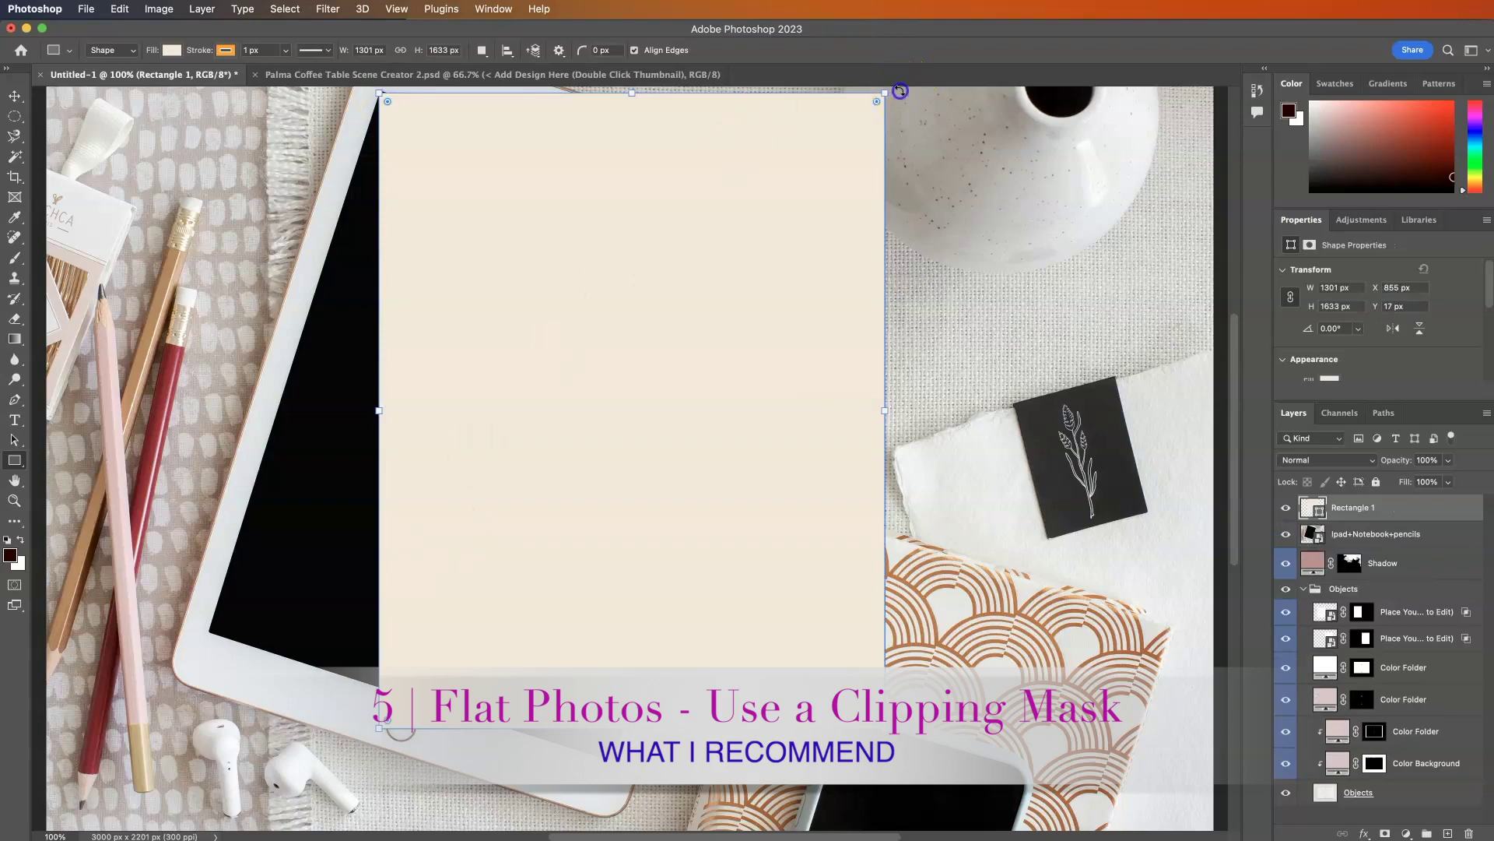
left_click_drag(900, 92, 934, 210)
Step: Undo the accidental second rectangle and move the cream rectangle up-left over the iPad
left_click_drag(685, 280, 566, 356)
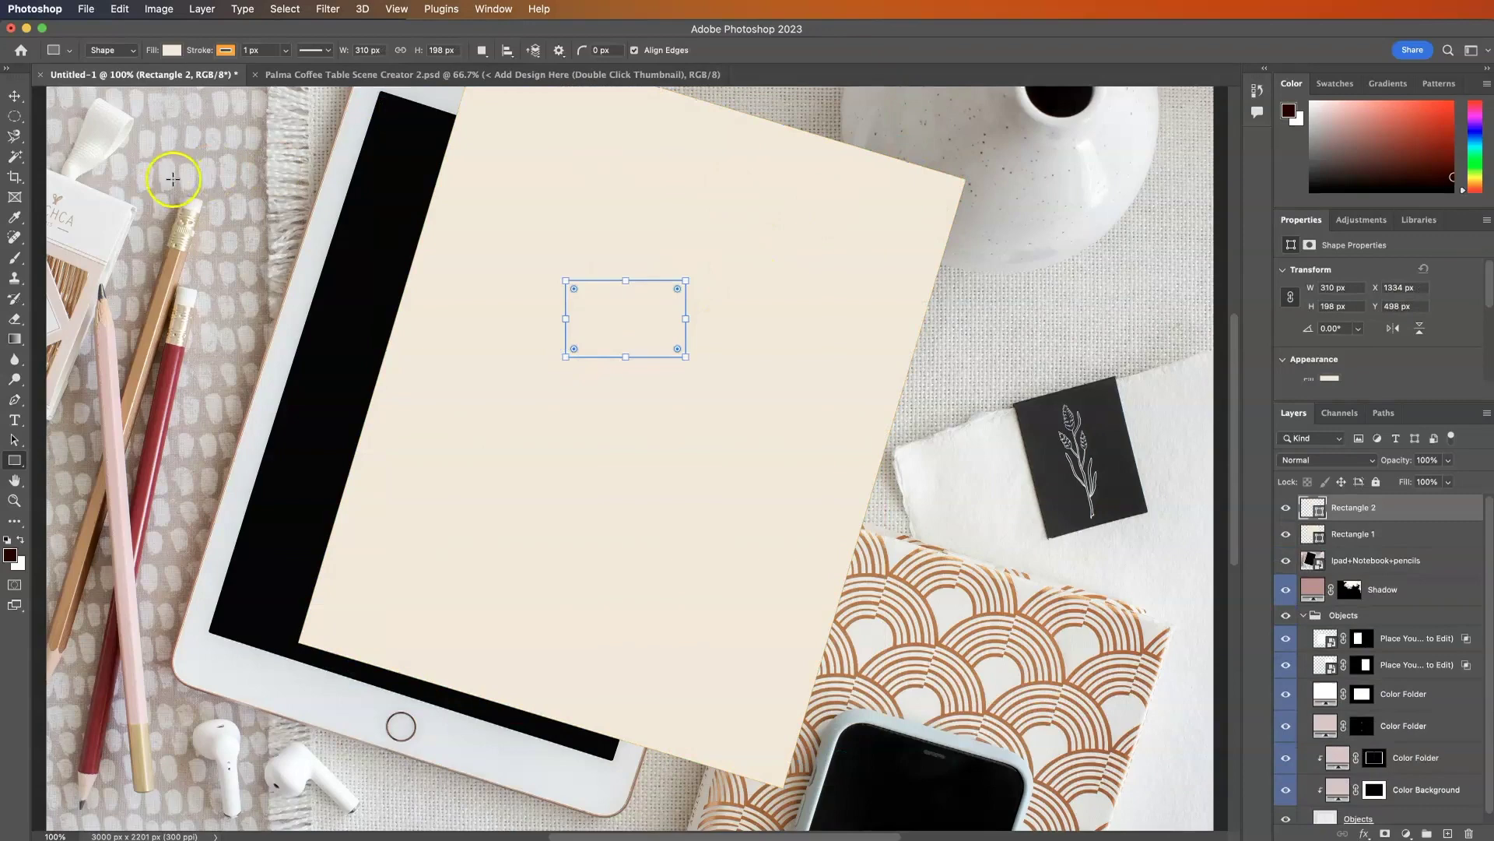
key("super+z")
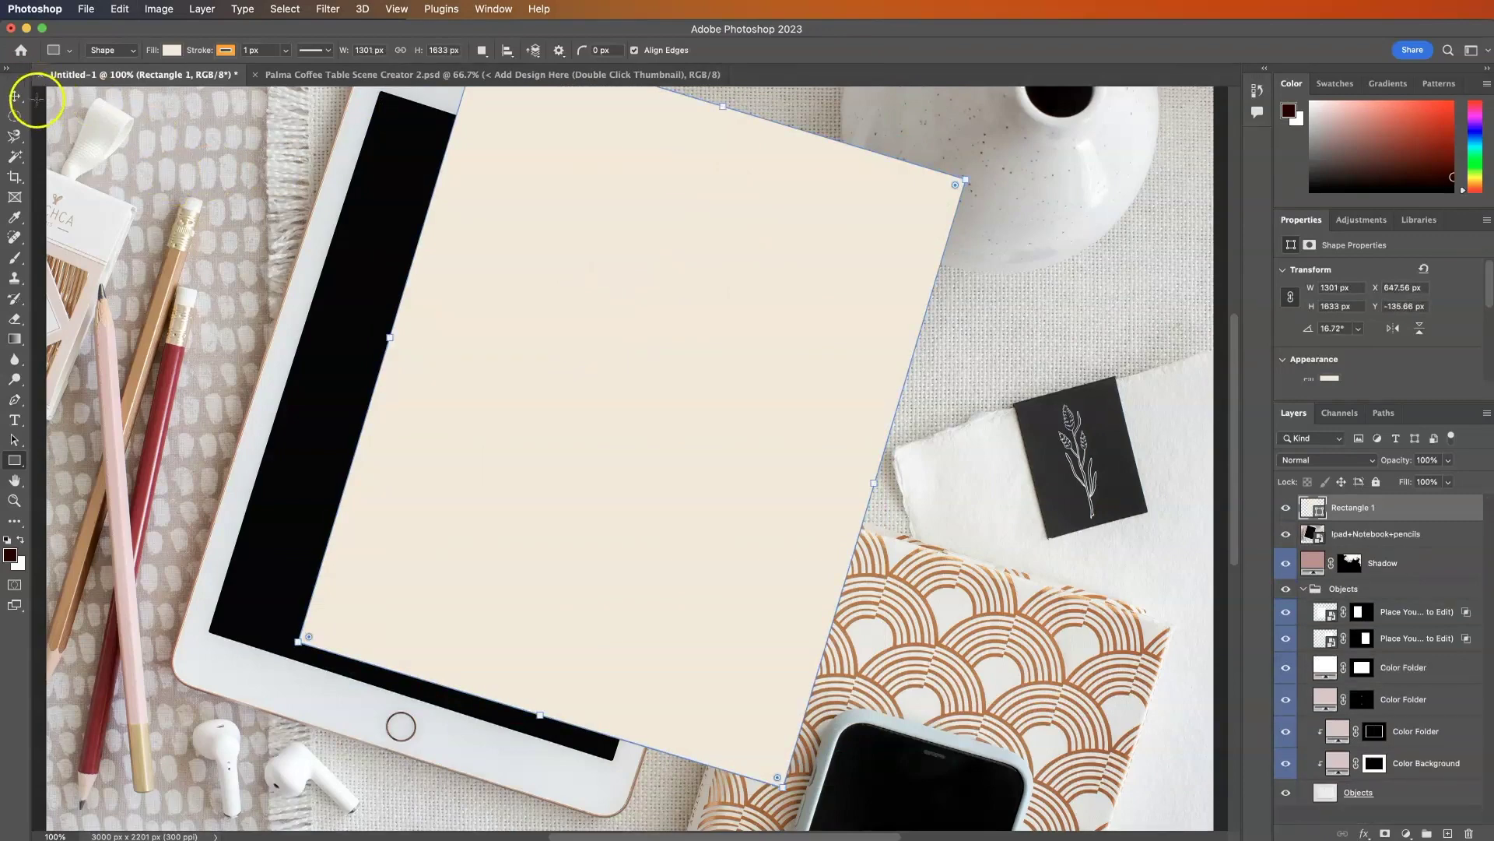
left_click(15, 96)
left_click_drag(584, 140, 482, 196)
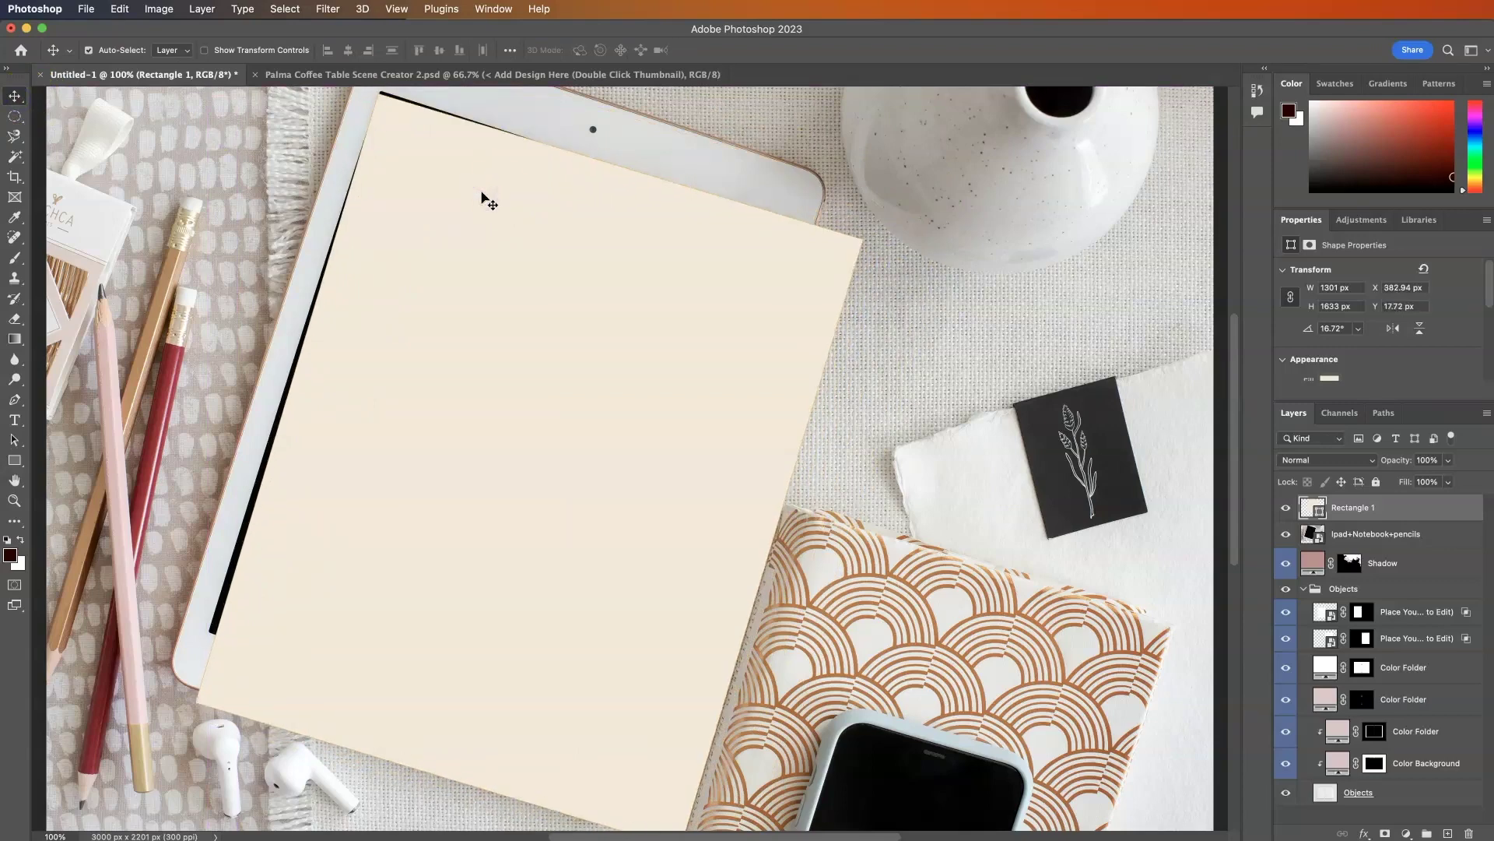
Step: Free-transform the cream rectangle, rotating and shrinking it onto the iPad screen
key("Up")
key("super")
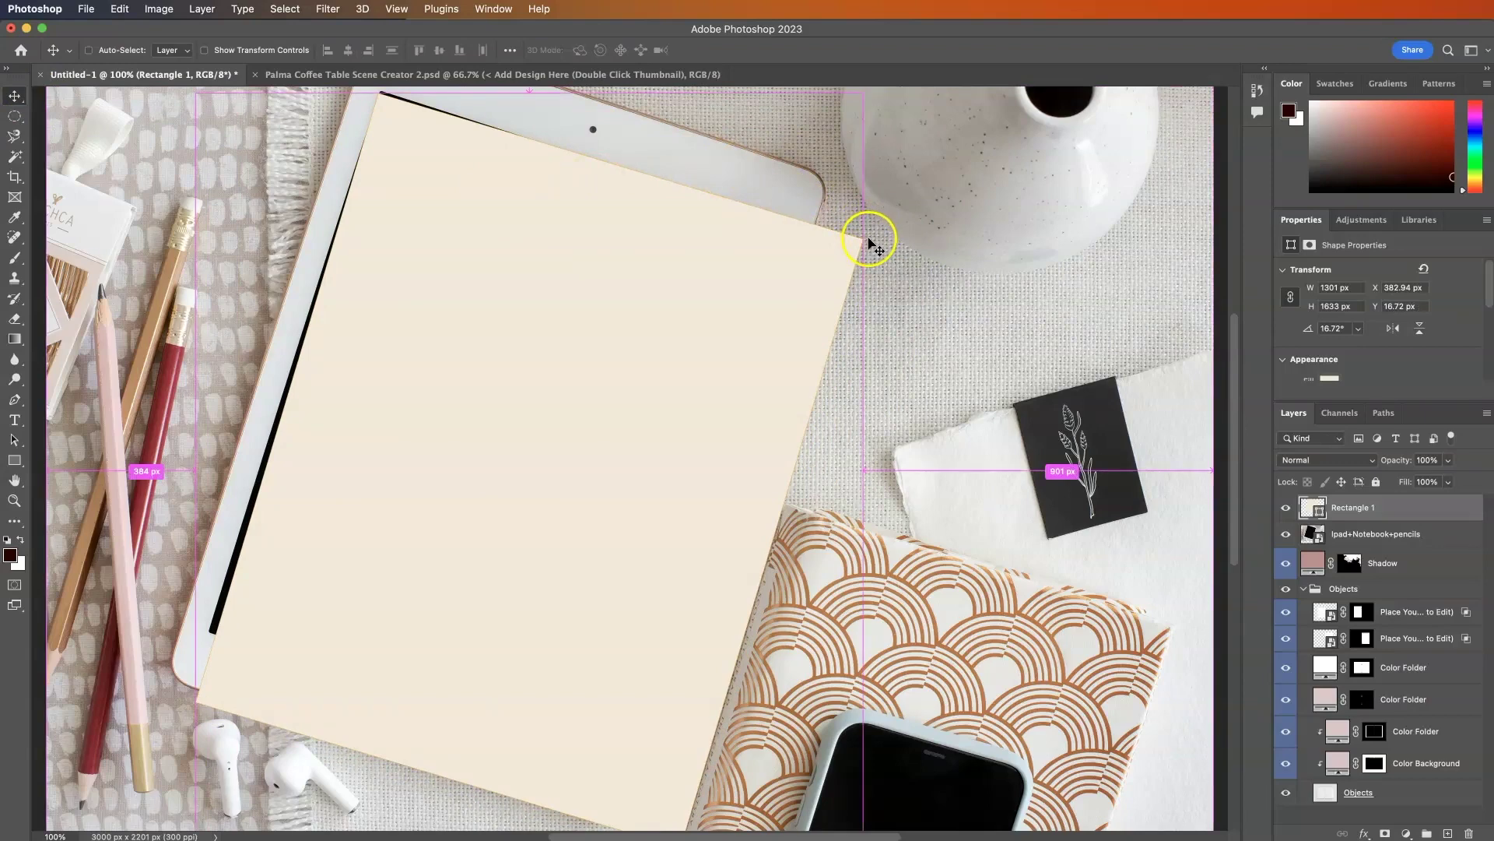
key("super+t")
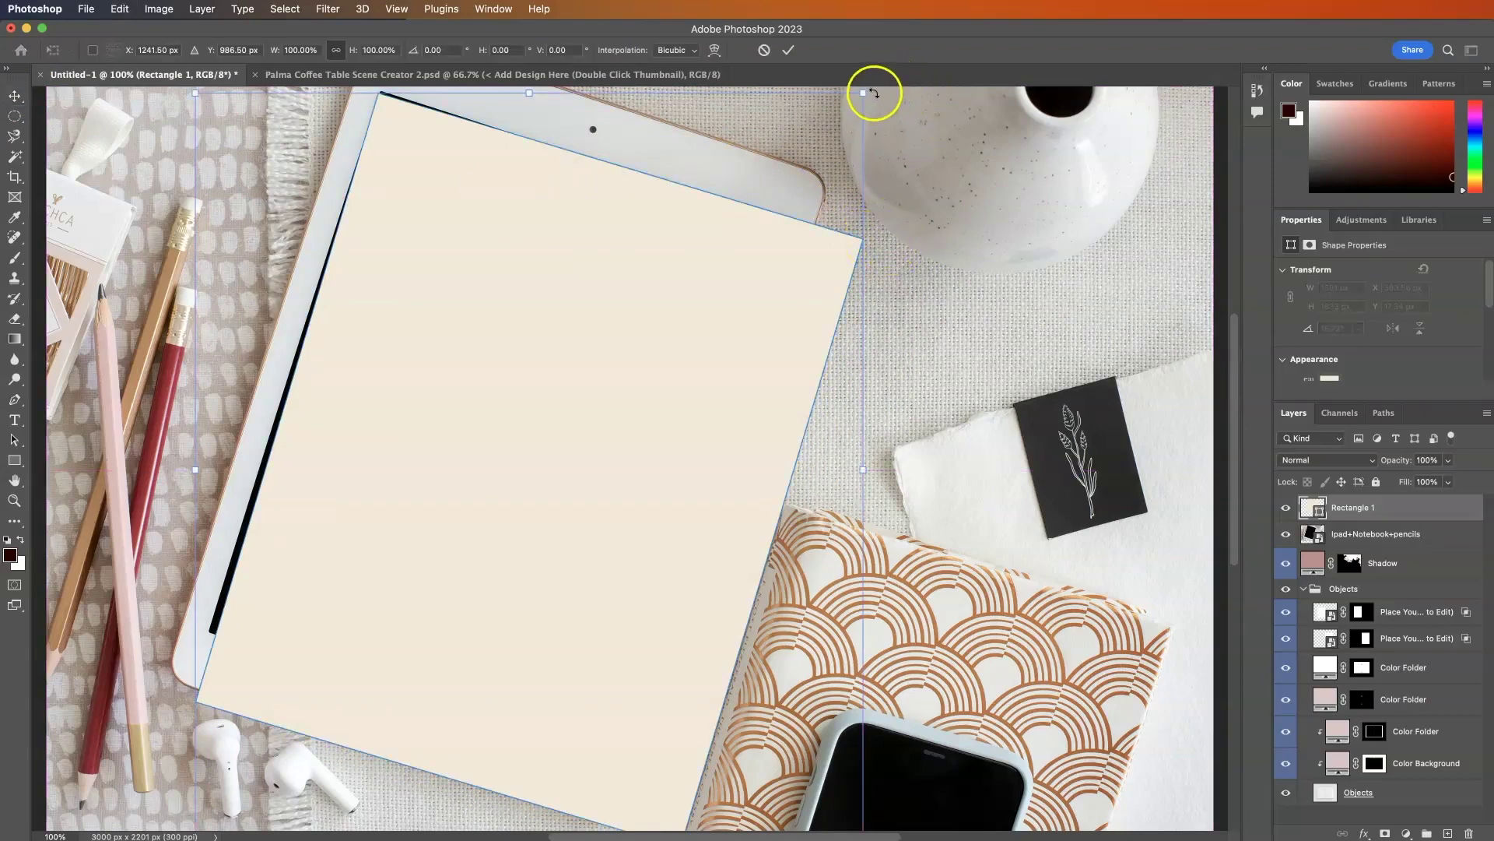
left_click_drag(876, 94, 876, 99)
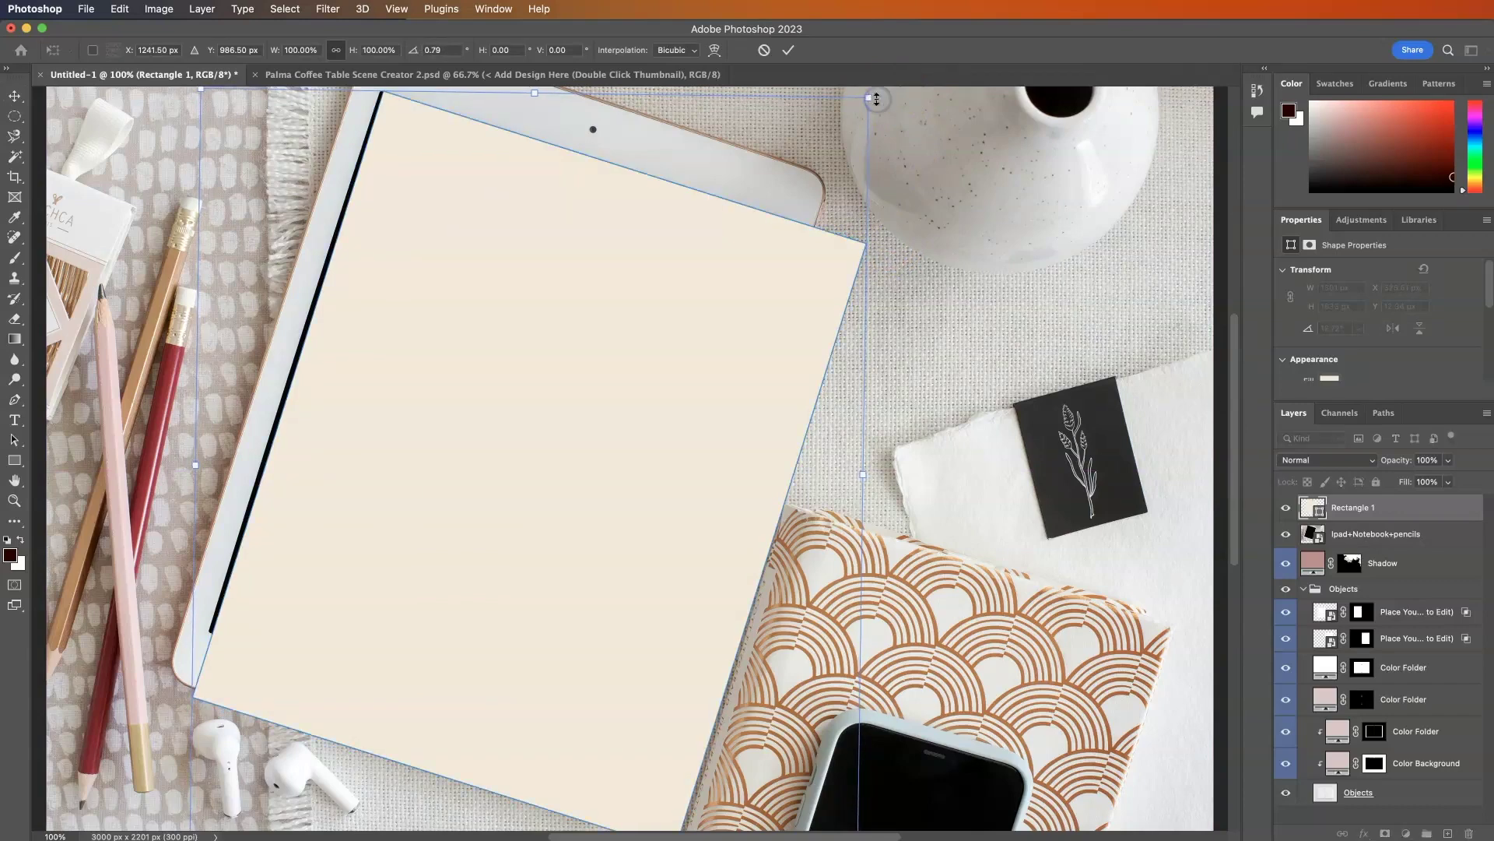
key("Left")
key("Left")
key("Left")
key("Left")
key("Left")
key("Left")
key("Left")
key("Left")
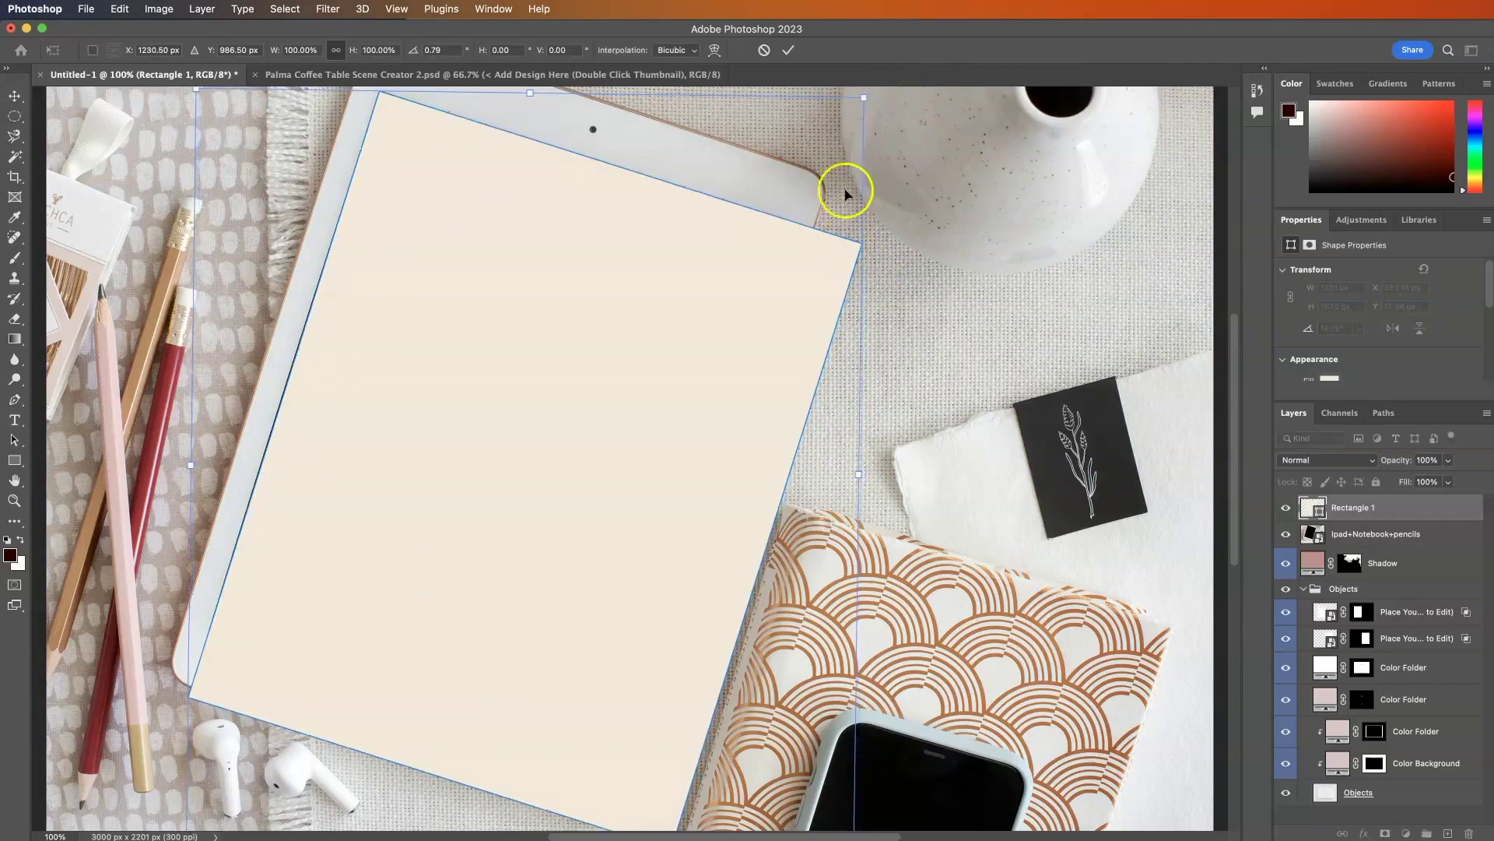
left_click_drag(861, 100, 755, 217)
left_click_drag(653, 417, 684, 294)
Step: Stretch and rotate the rectangle to the screen's edges and commit the transform
left_click_drag(776, 728, 782, 731)
left_click_drag(500, 725, 484, 761)
left_click_drag(782, 430, 772, 429)
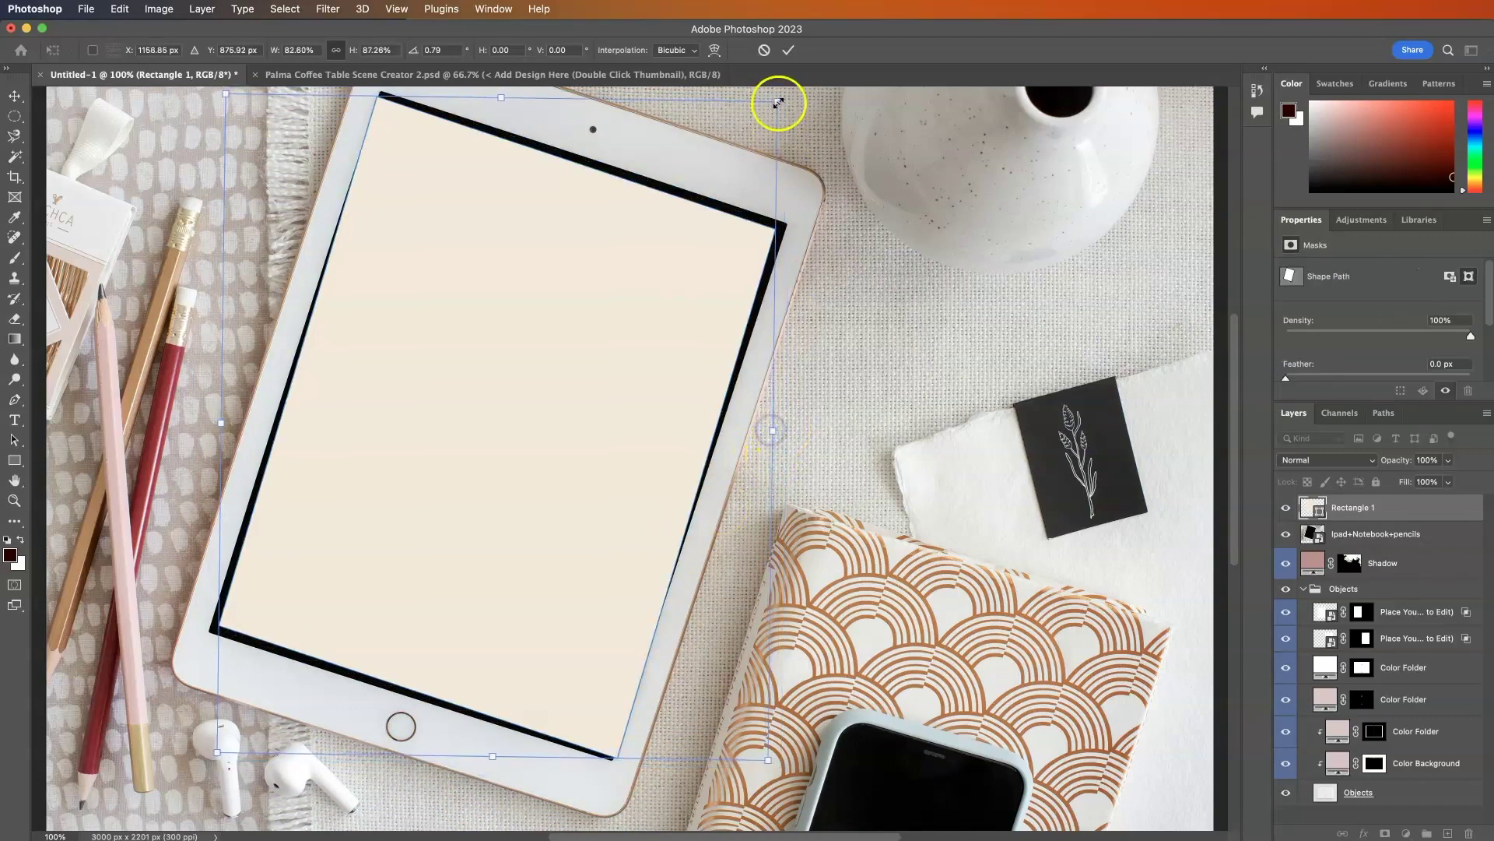
left_click_drag(794, 102, 799, 98)
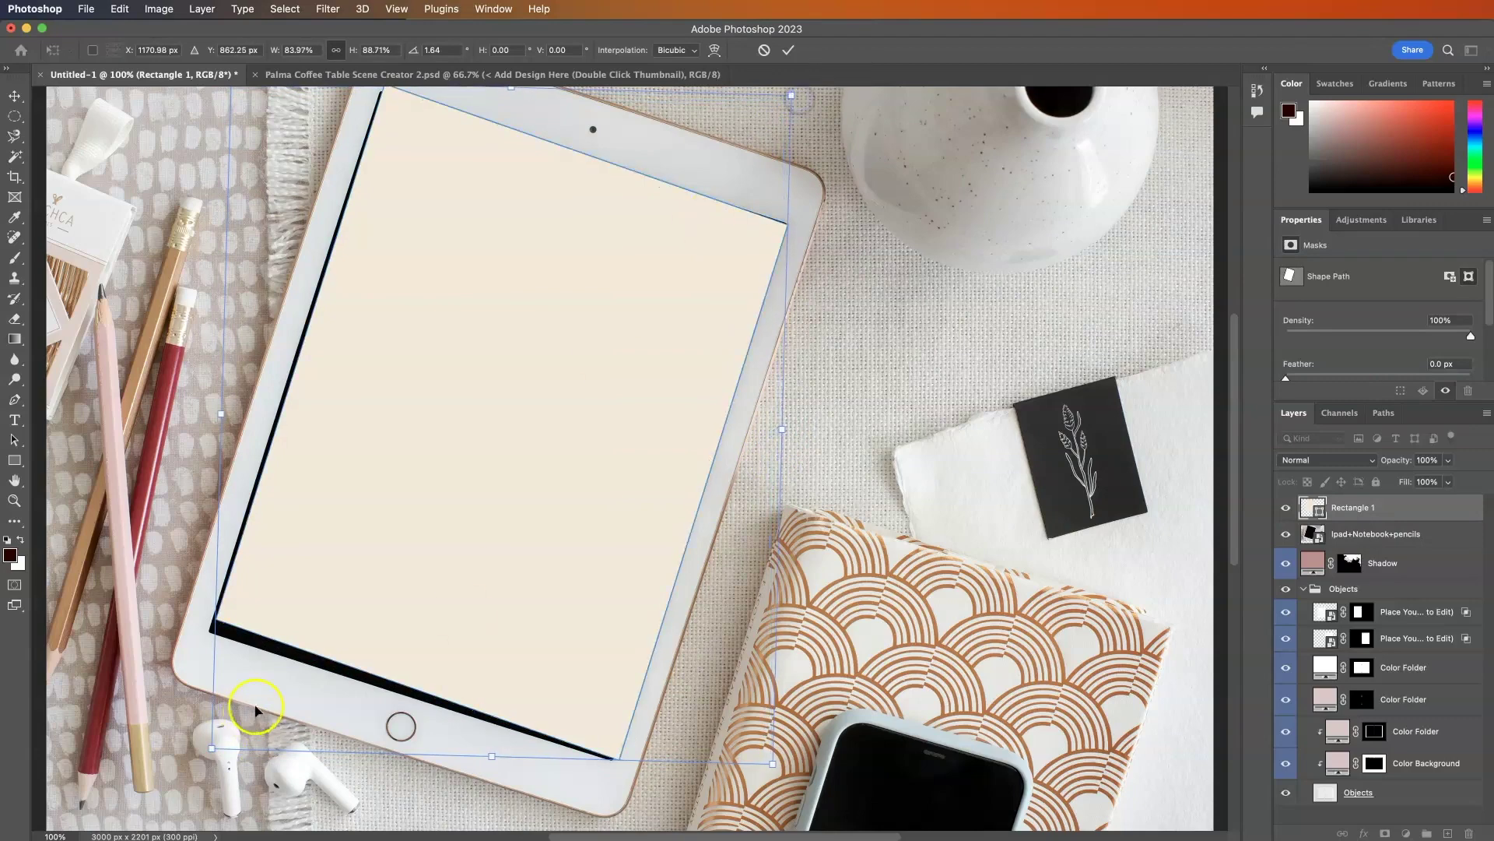
left_click_drag(211, 748, 205, 756)
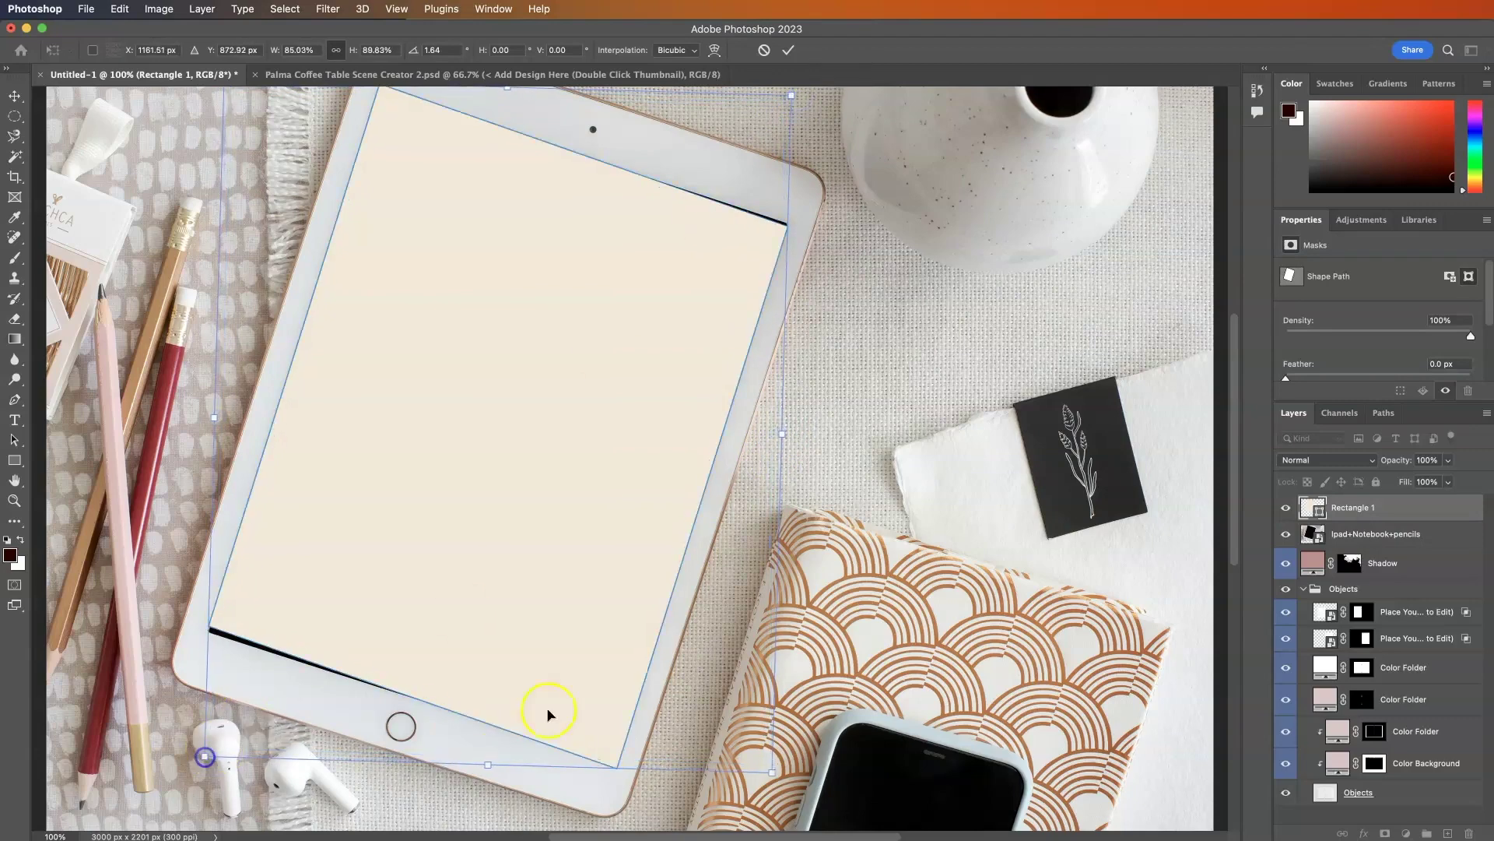
left_click_drag(783, 779, 781, 780)
left_click_drag(649, 632, 645, 628)
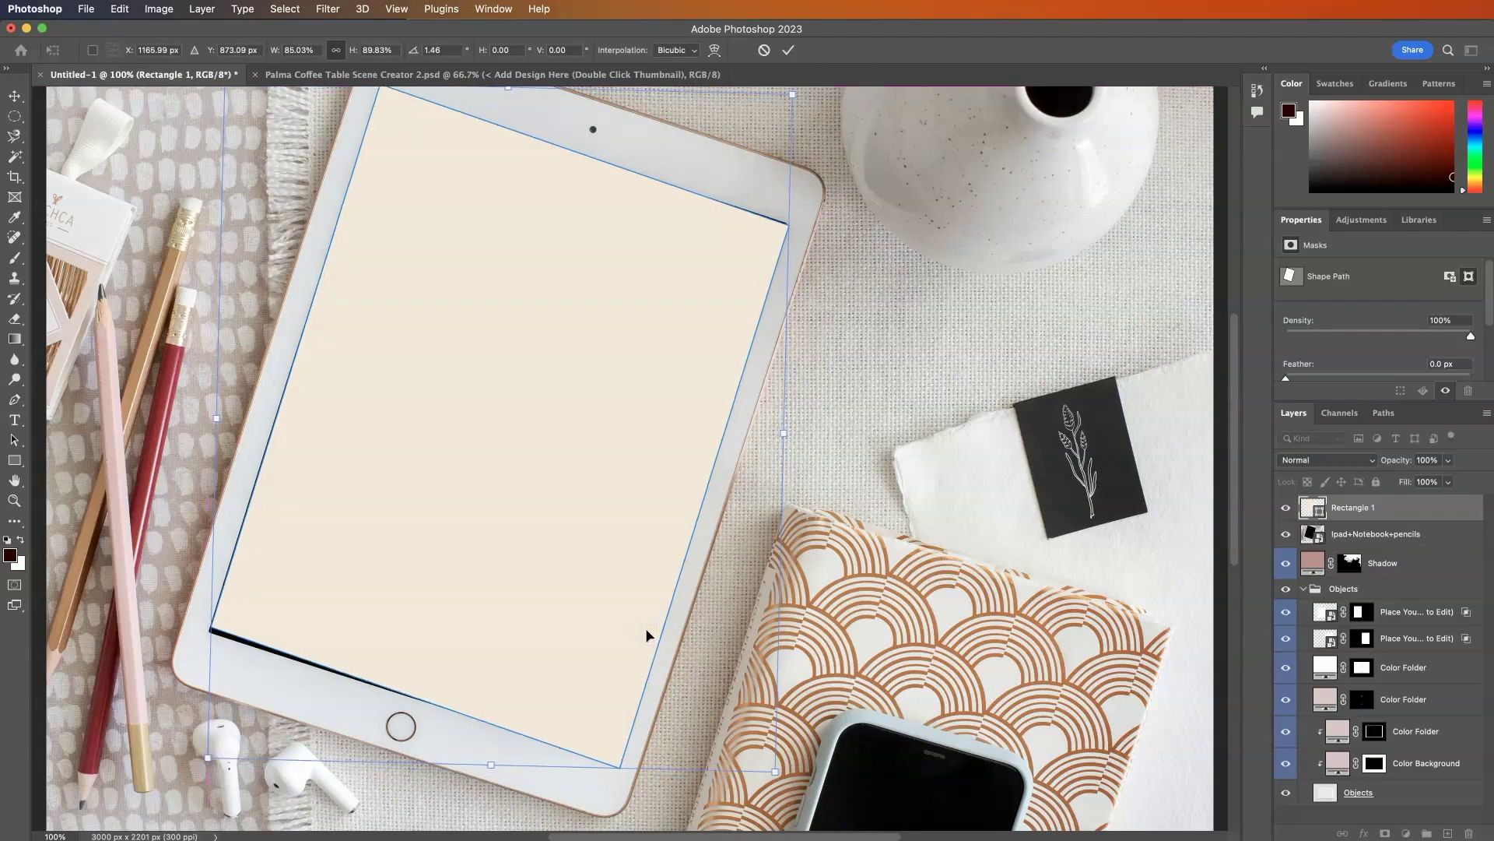
key("Return")
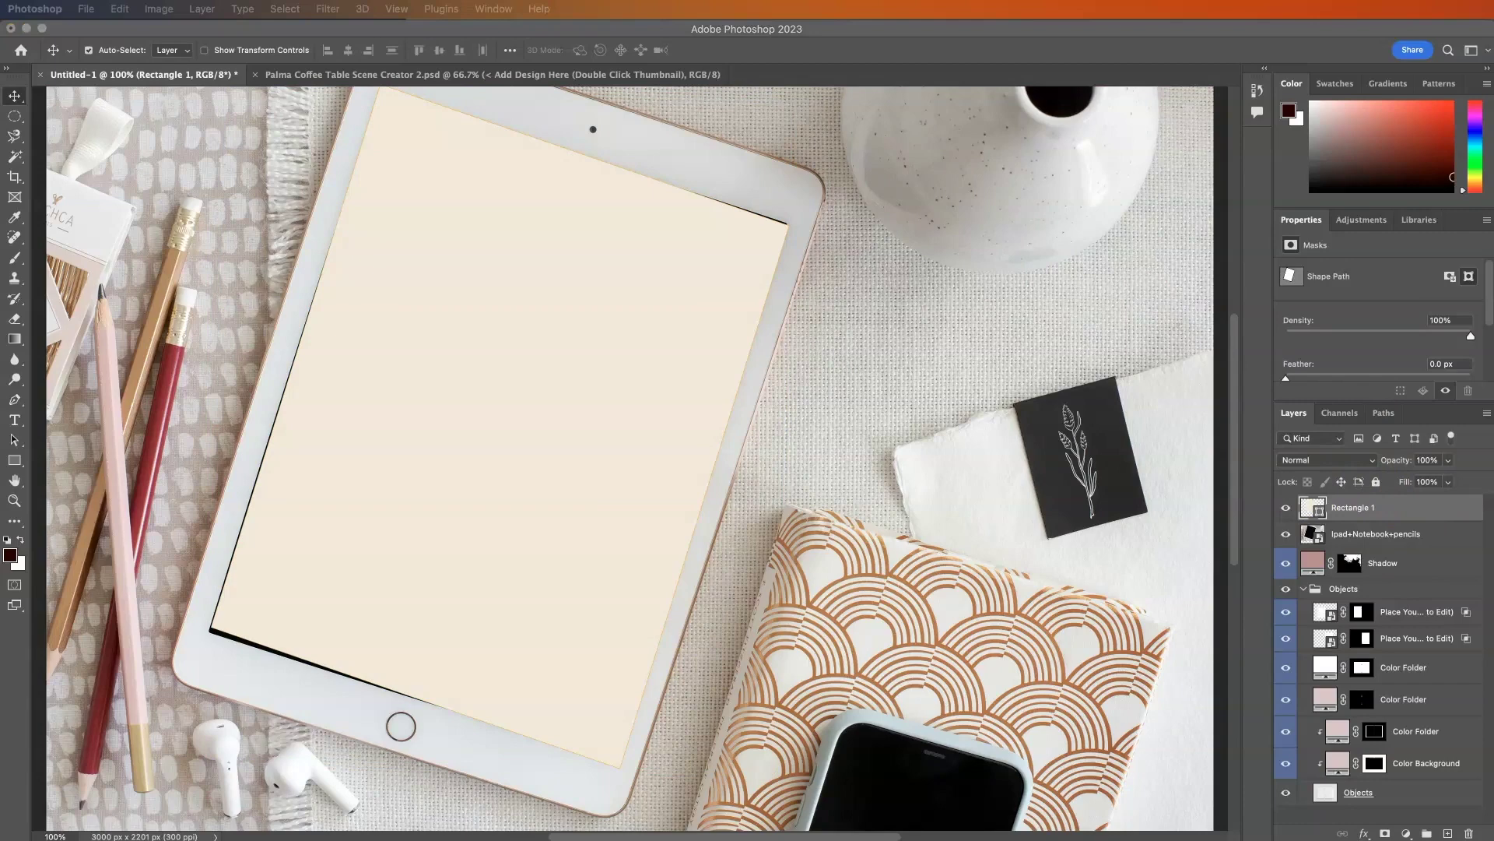
Step: Place the 03 Weekly Layout page, scale it down, and clip it to the cream screen shape
left_click_drag(521, 698, 577, 373)
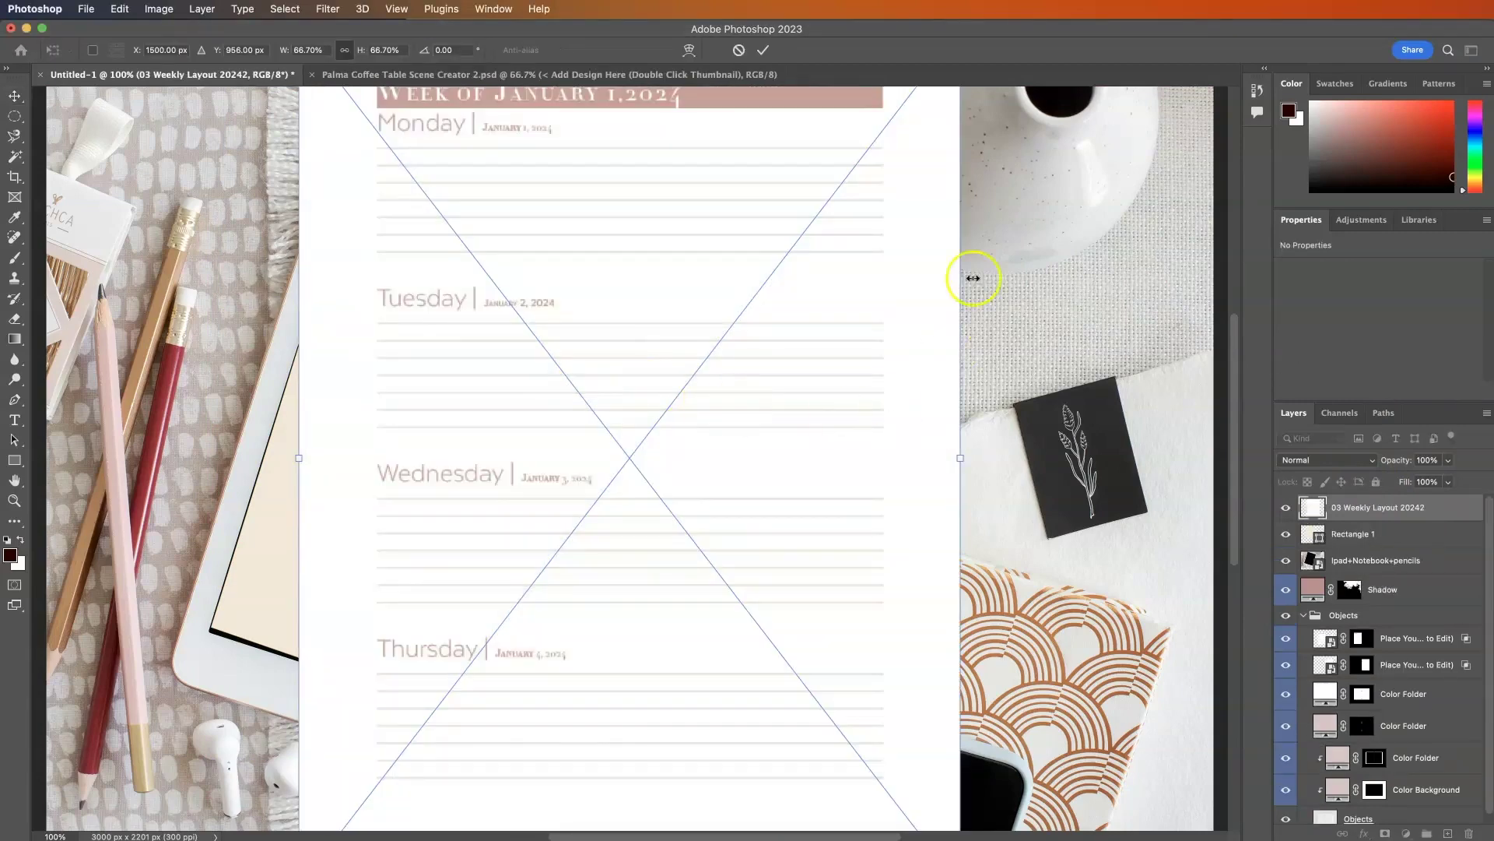
left_click_drag(962, 460, 764, 450)
key("Return")
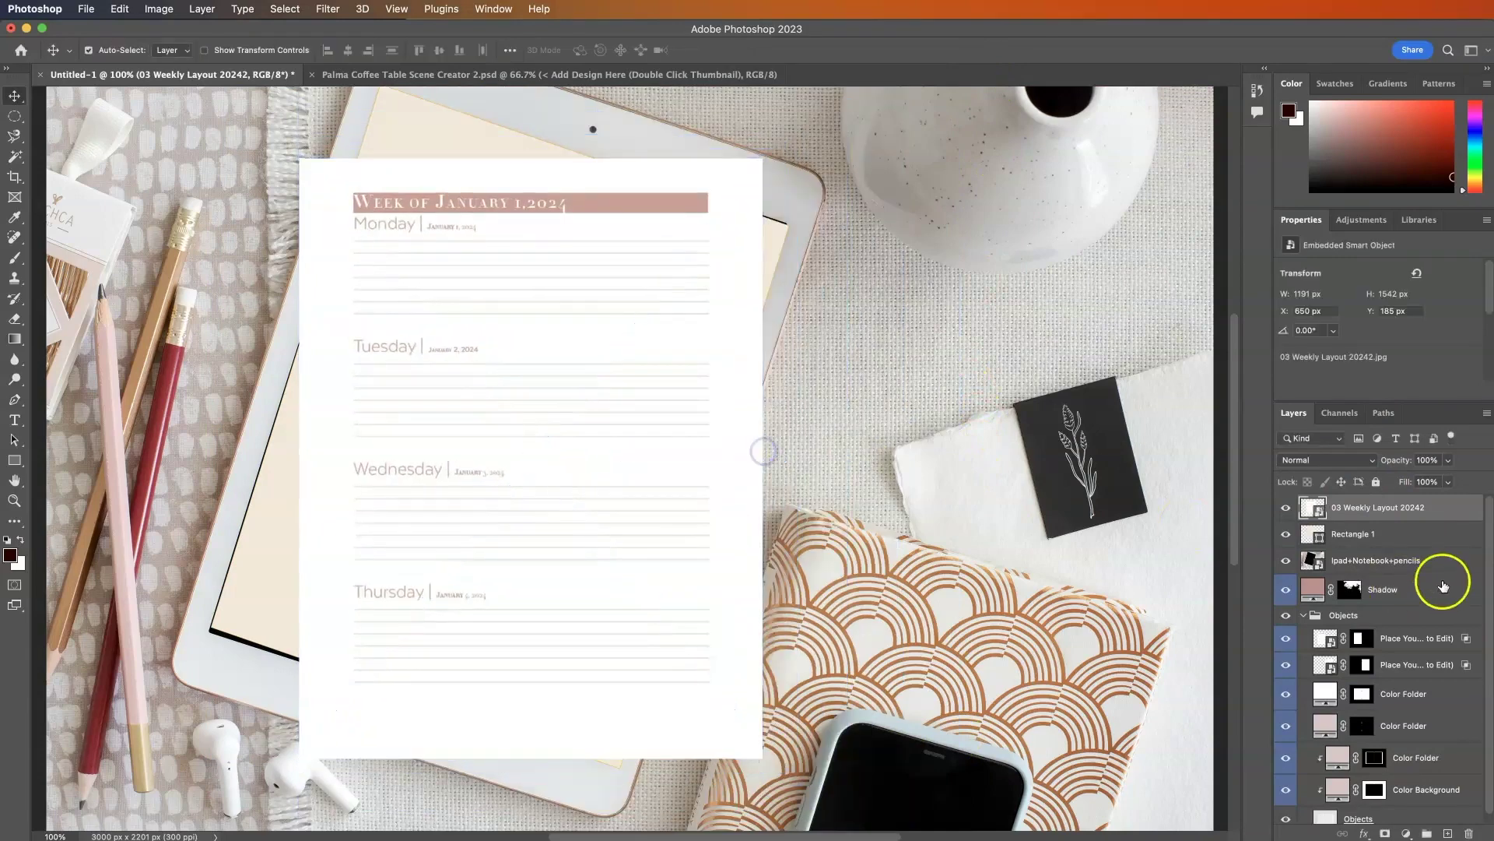
right_click(1343, 518)
left_click(1394, 818)
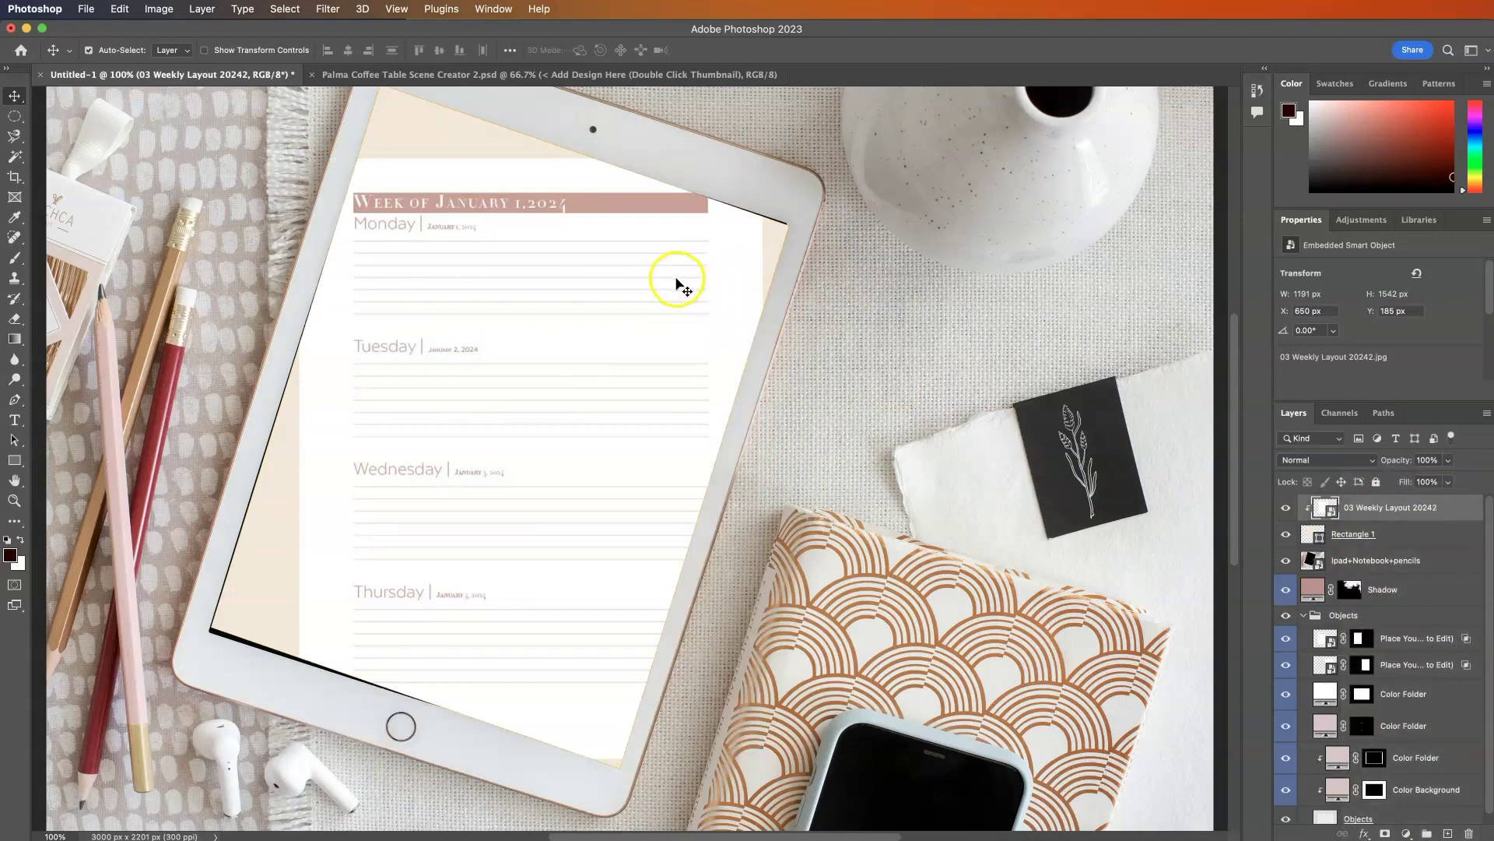
Step: Rotate the weekly layout 18.57° to the tablet's angle and move it onto the screen
key("ctrl+t")
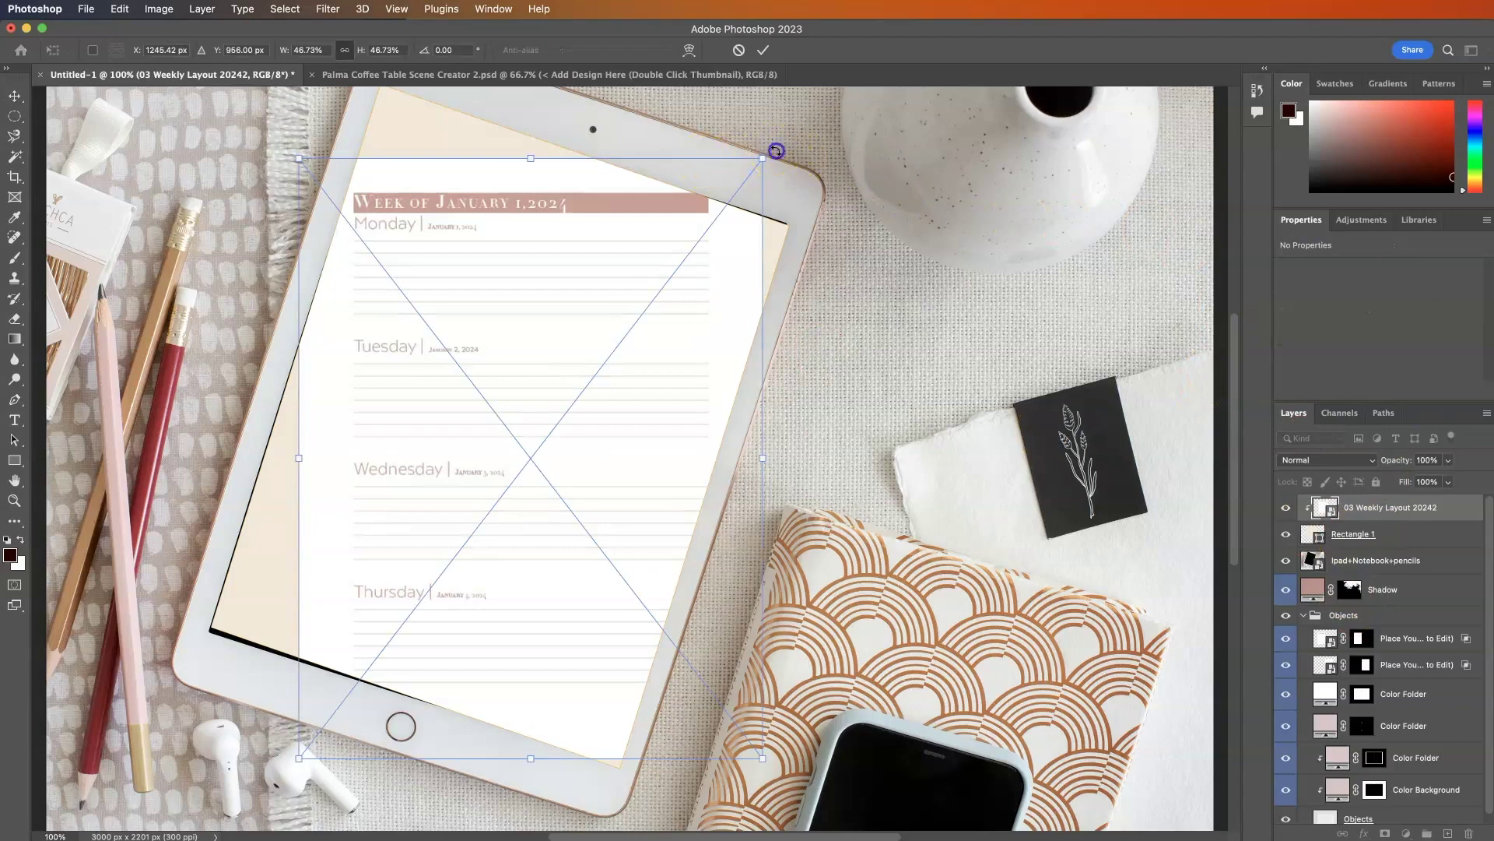
left_click_drag(776, 151, 854, 245)
left_click(645, 306)
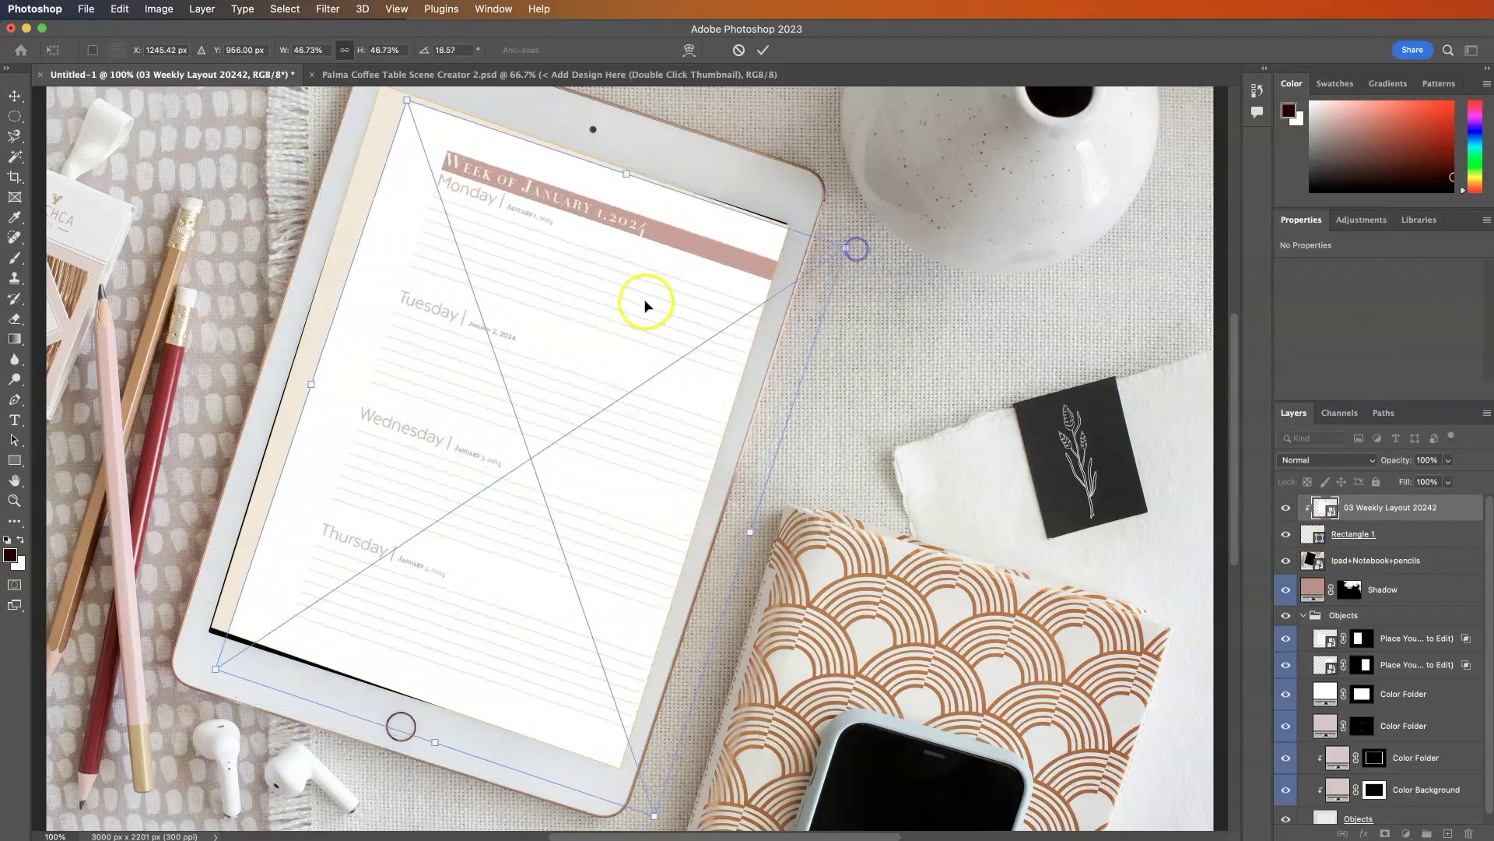
left_click_drag(645, 305, 614, 274)
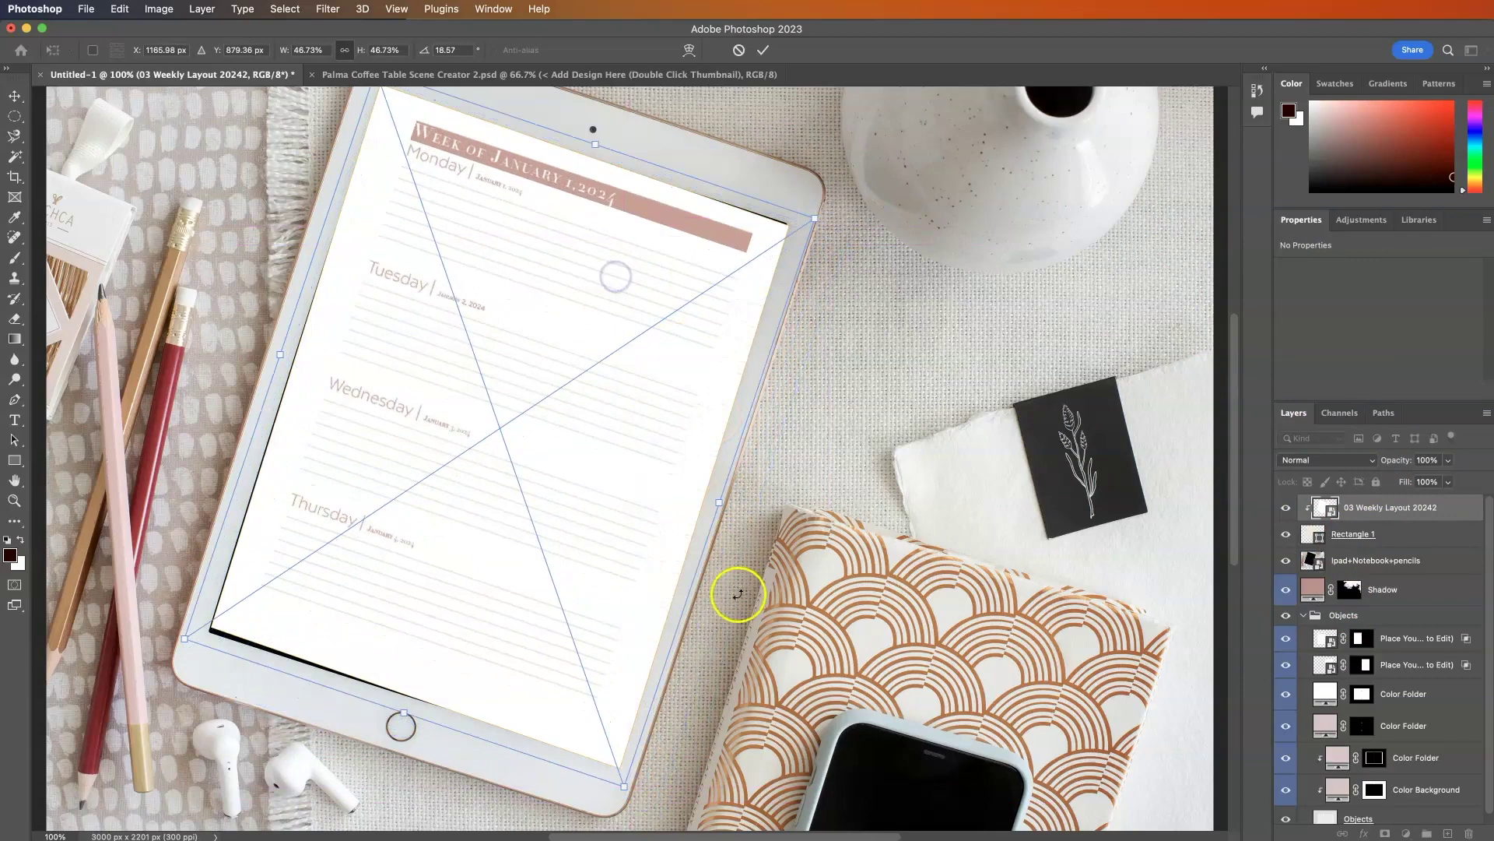
key("Return")
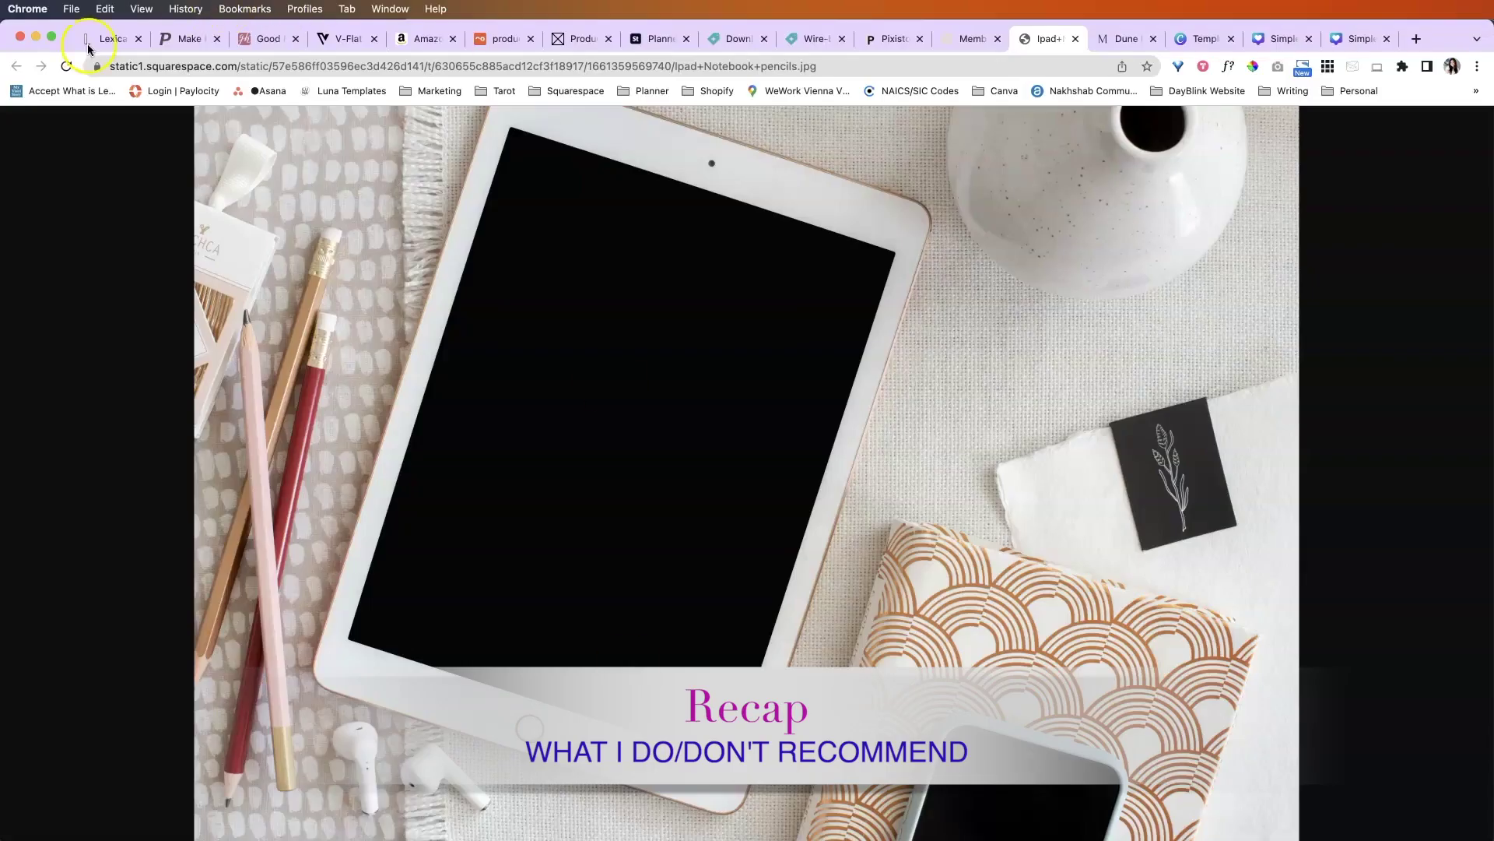
Step: Browse Lexica, Placeit, planner shop, V-Flat, Amazon, soona, Squareshot, Adobe Stock, Creative Market, Dune bundle, Canva template
left_click(105, 38)
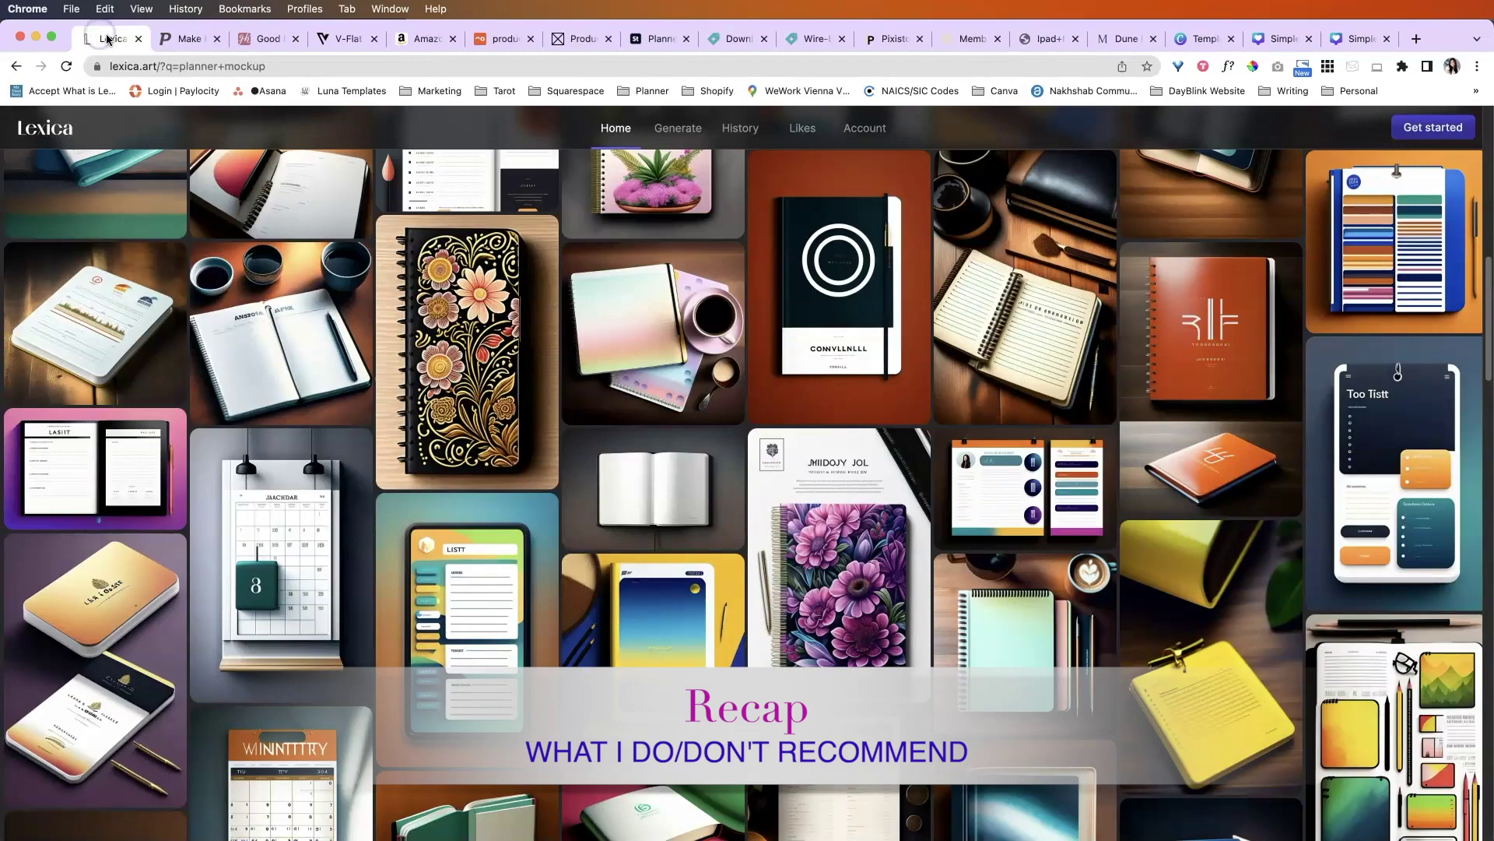
left_click(188, 38)
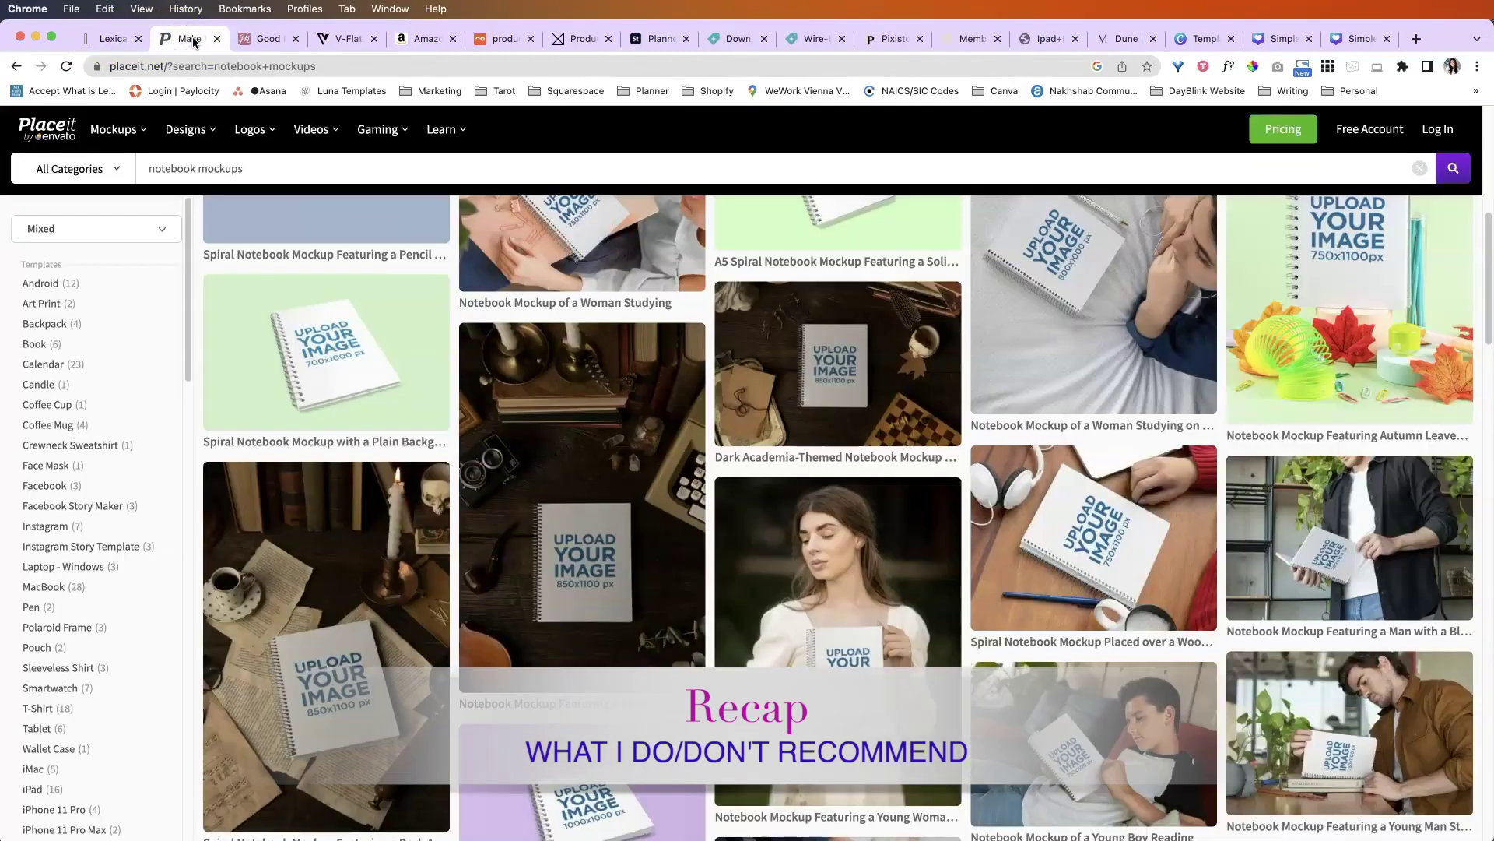
left_click(265, 39)
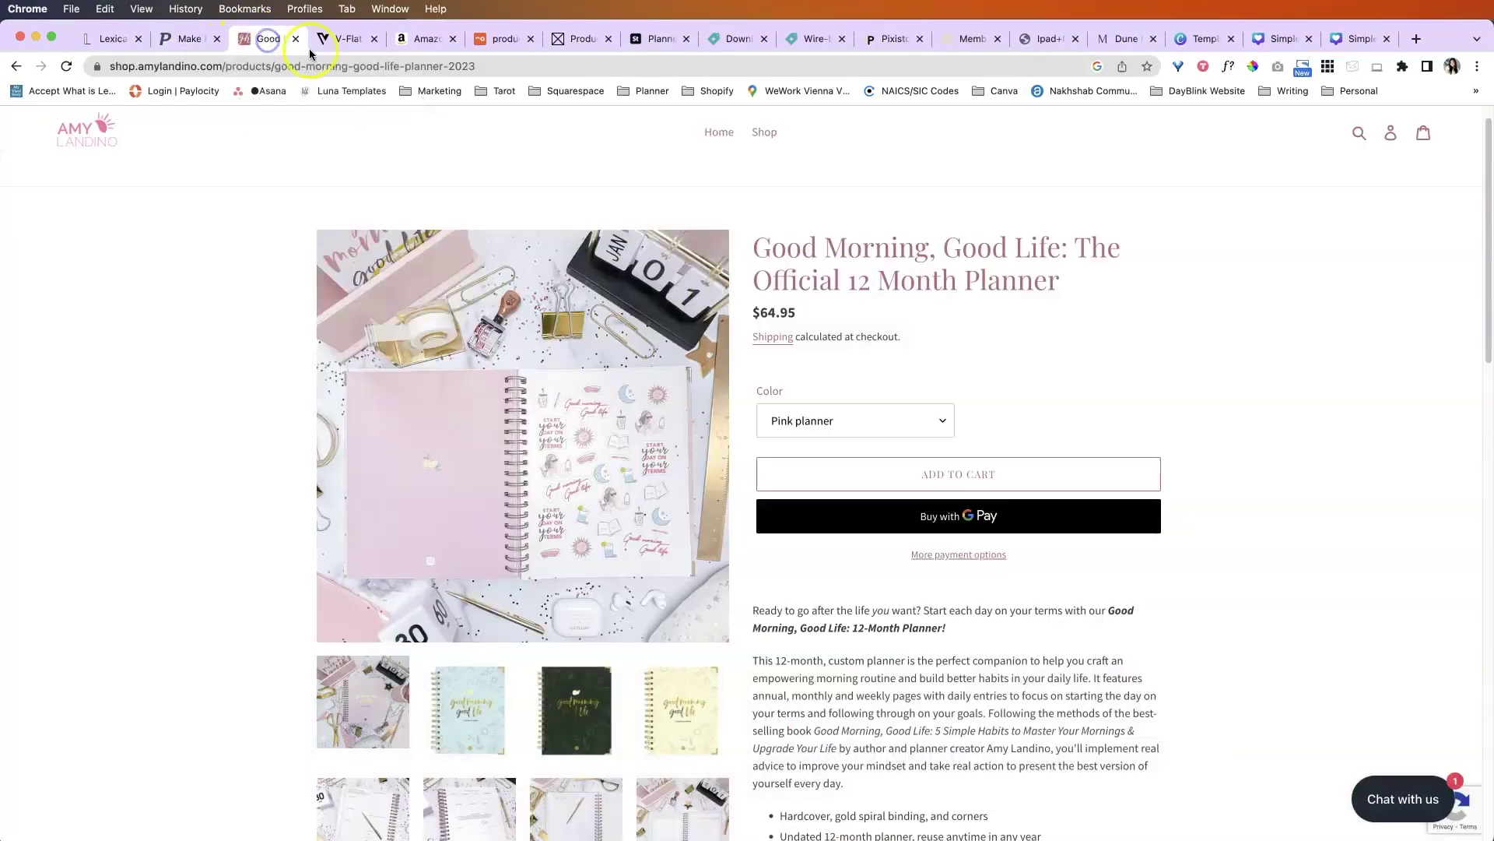
left_click(355, 43)
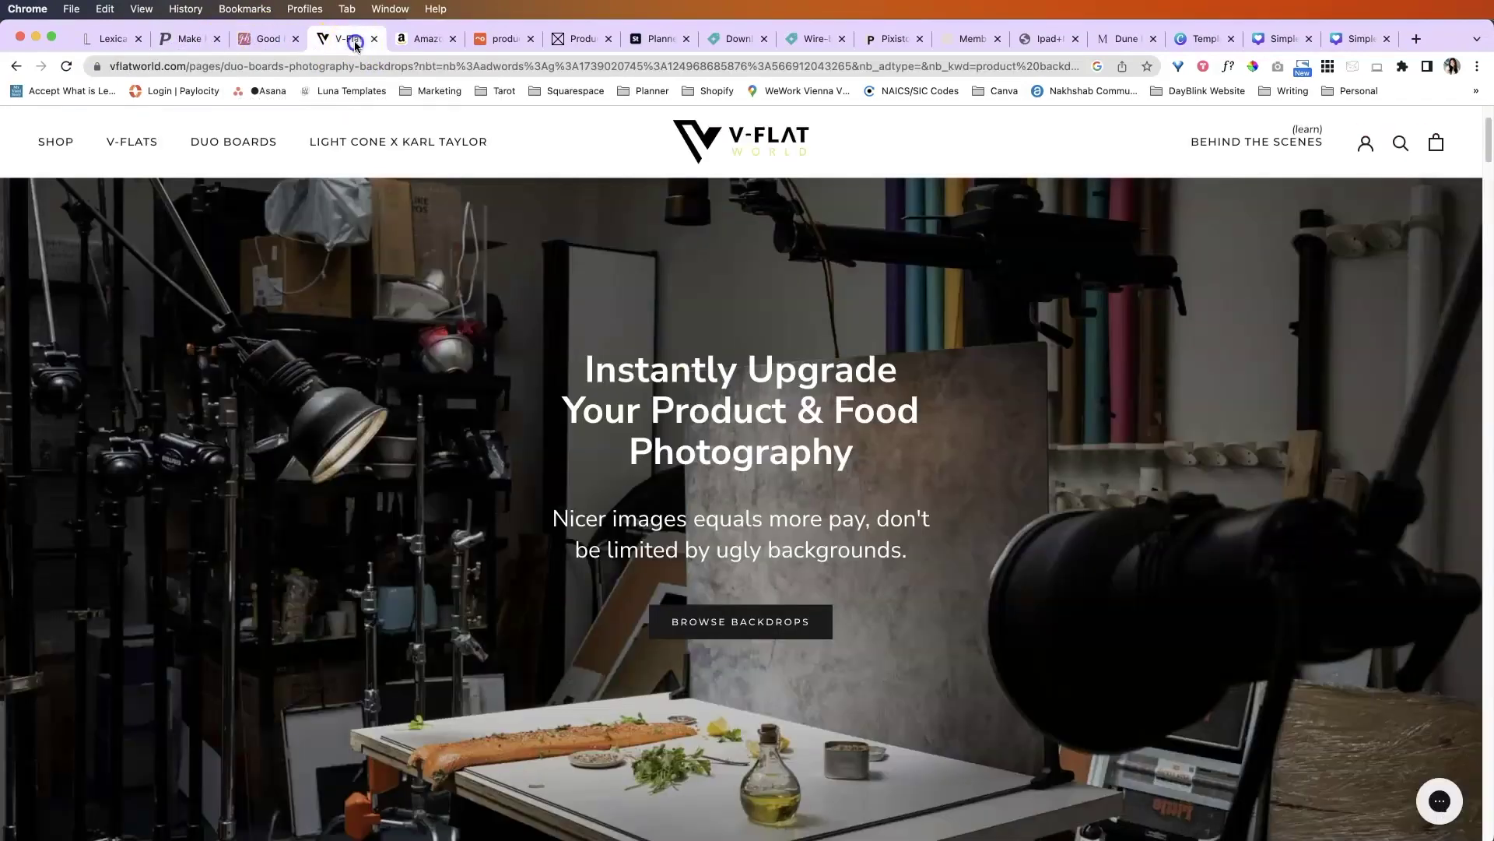
left_click(419, 41)
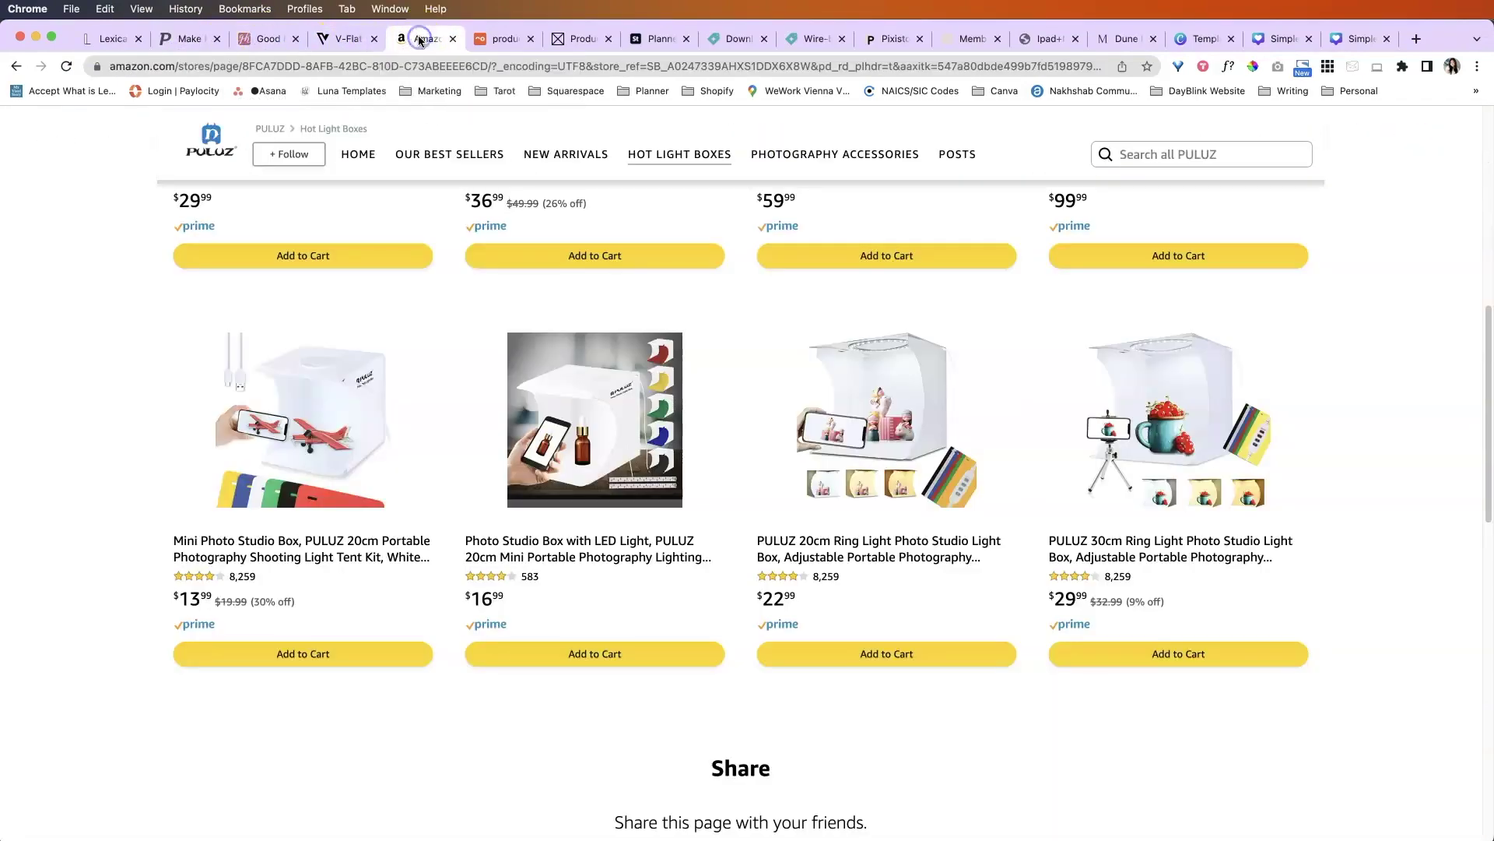
left_click(506, 37)
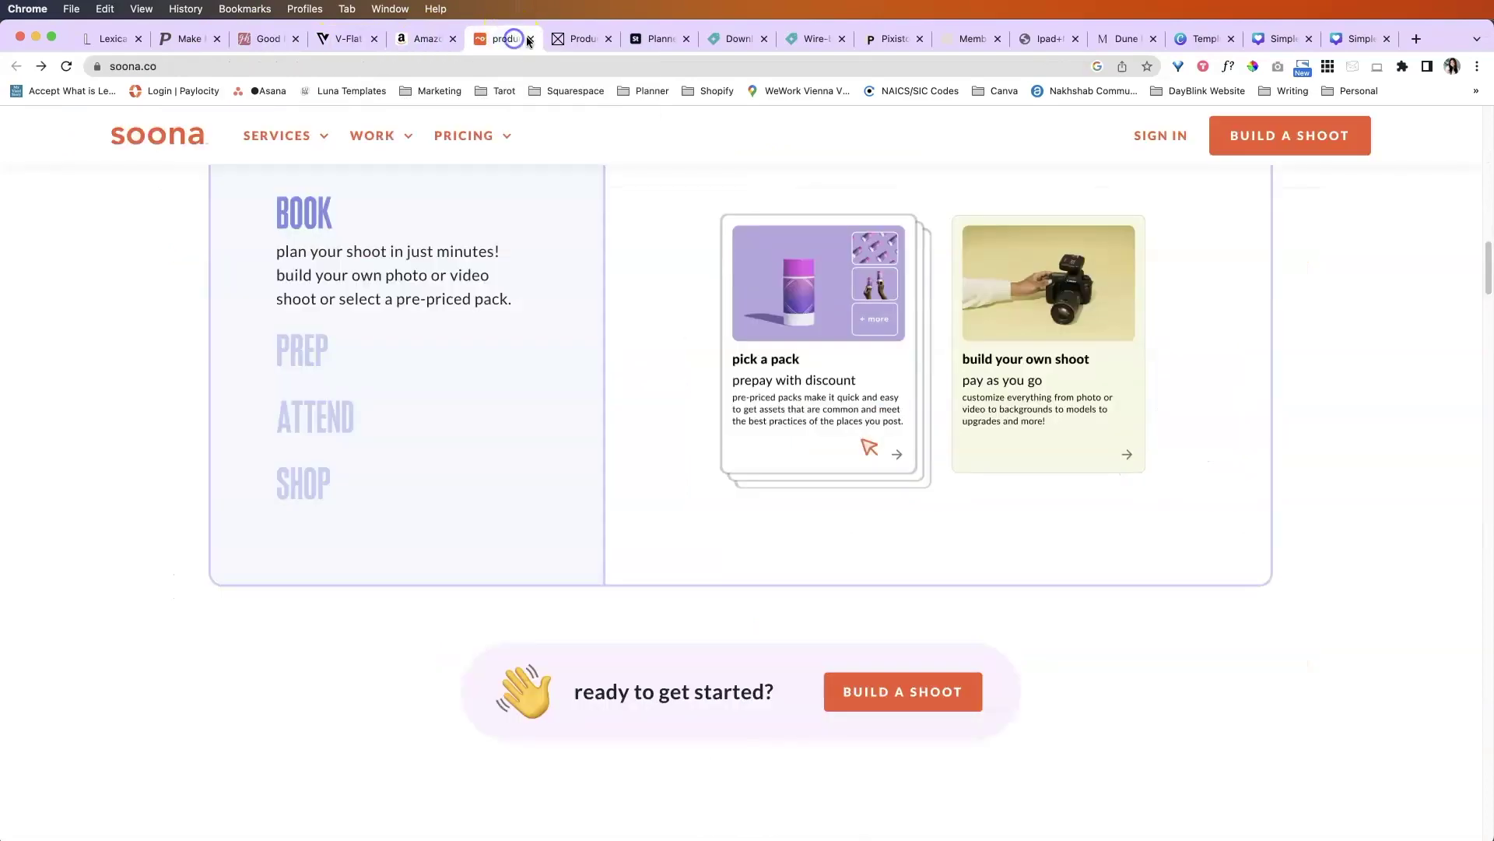
left_click(580, 41)
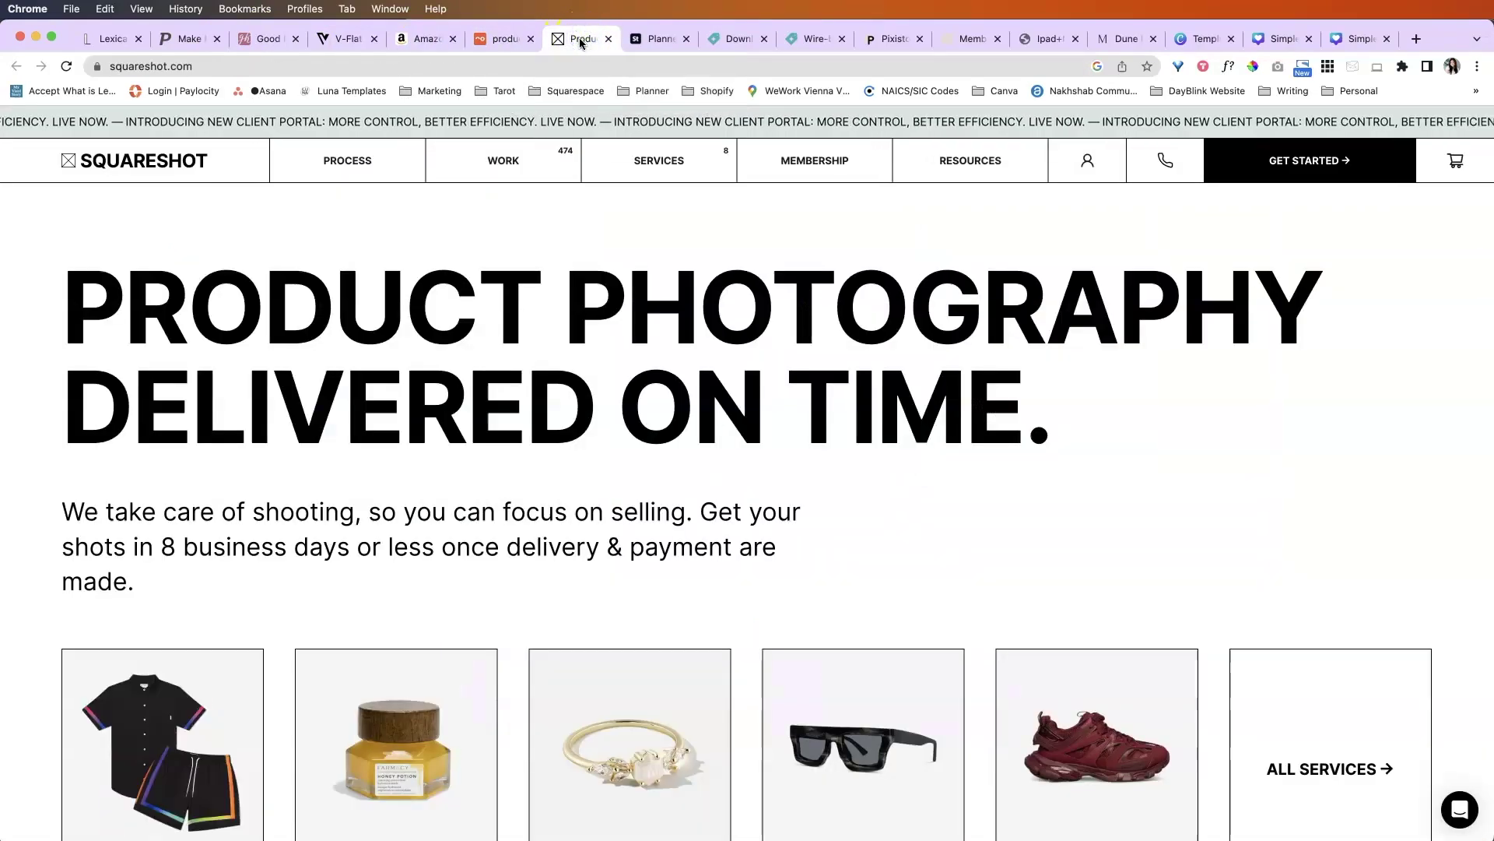
left_click(664, 40)
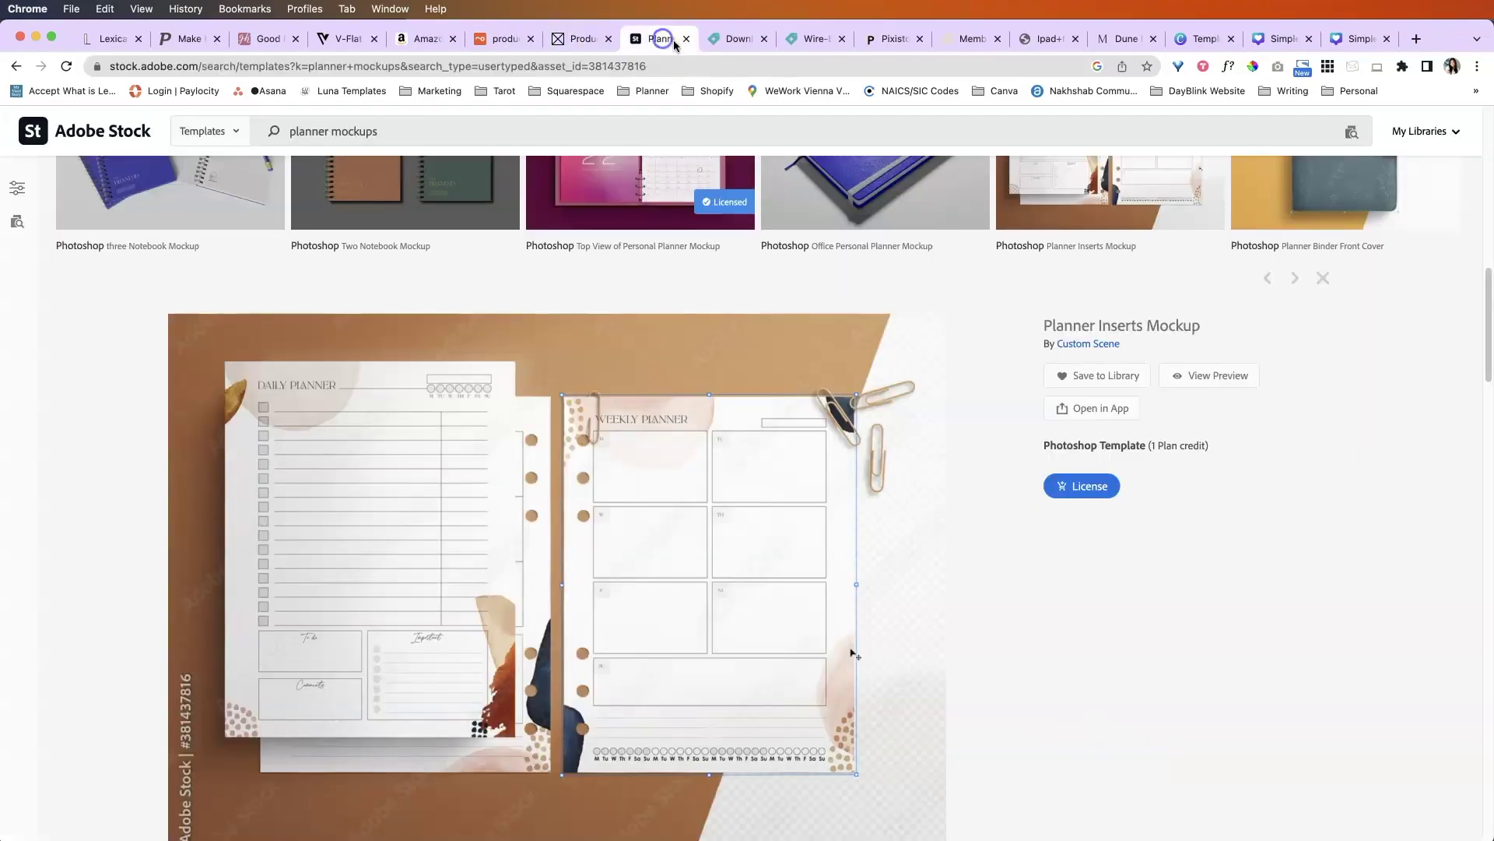
left_click(725, 40)
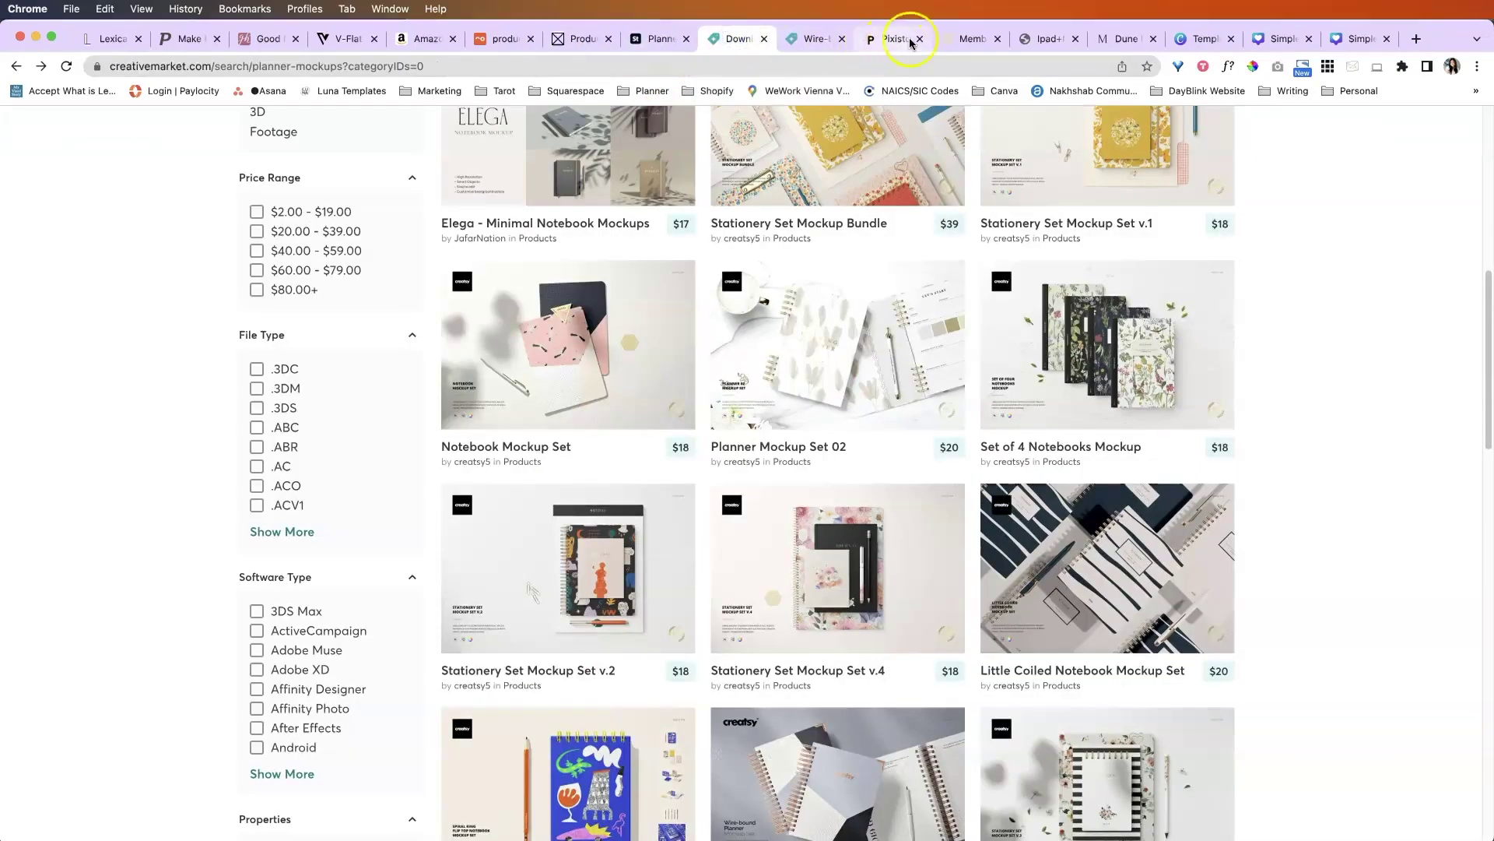
left_click(1122, 39)
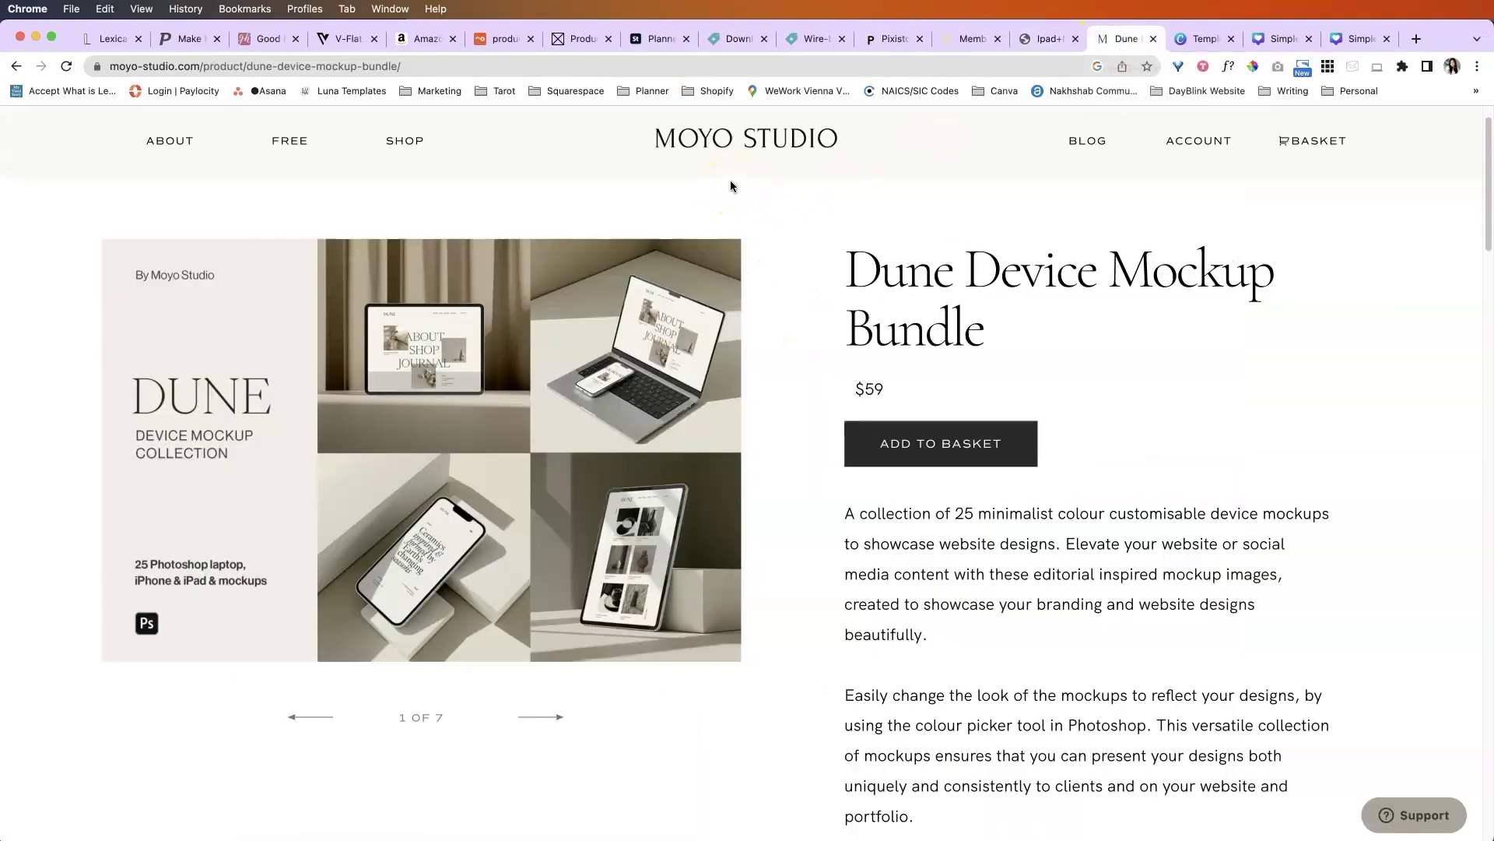
left_click(1220, 37)
Step: Open the Simple and Minimal Digital Planner Promotion pin in the Canva editor
left_click(1290, 40)
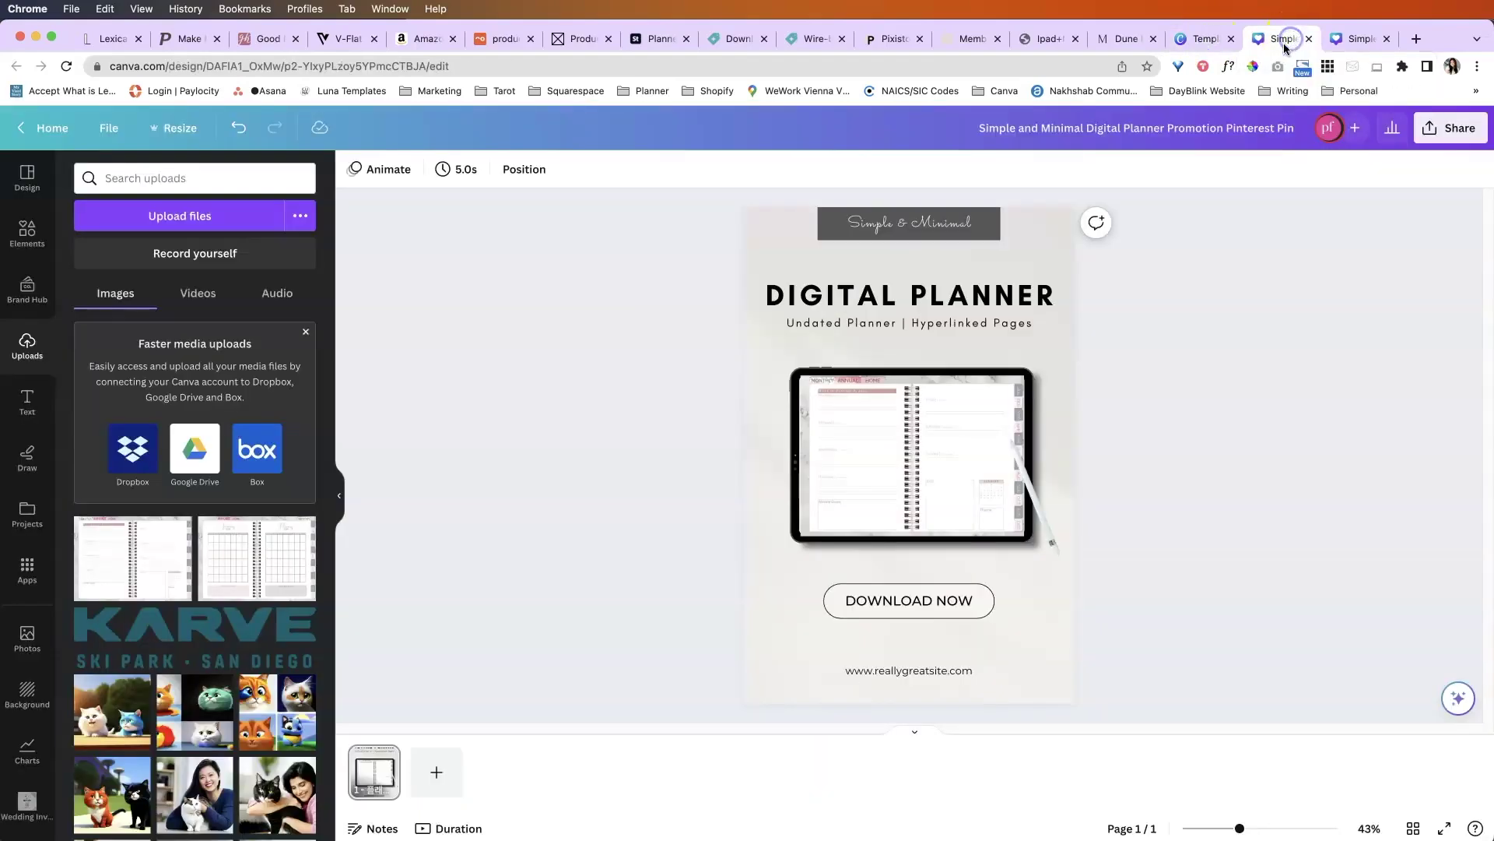